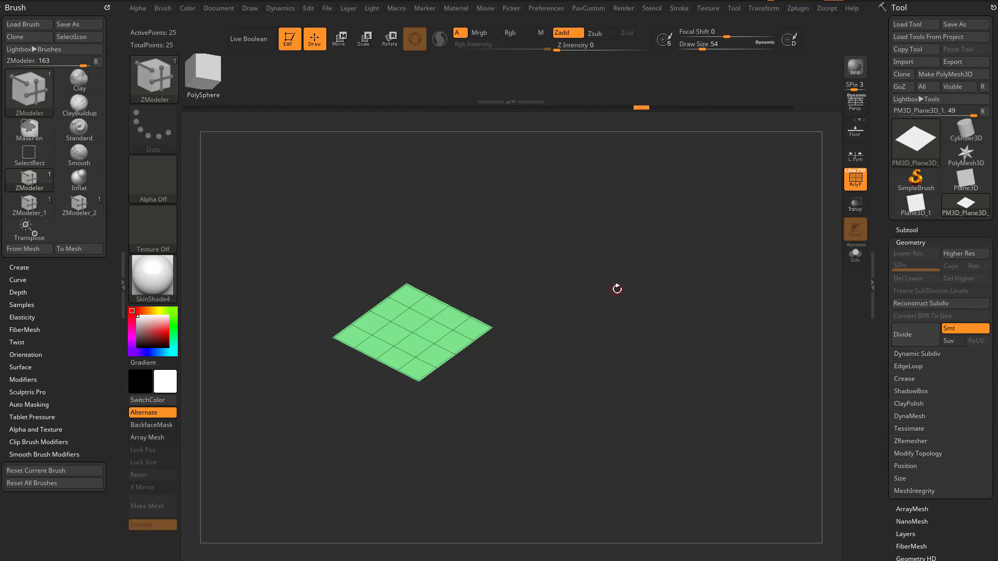
# Open the DemoAnimeHead.ZPR project without saving the changes to the current one
pyautogui.press(',')
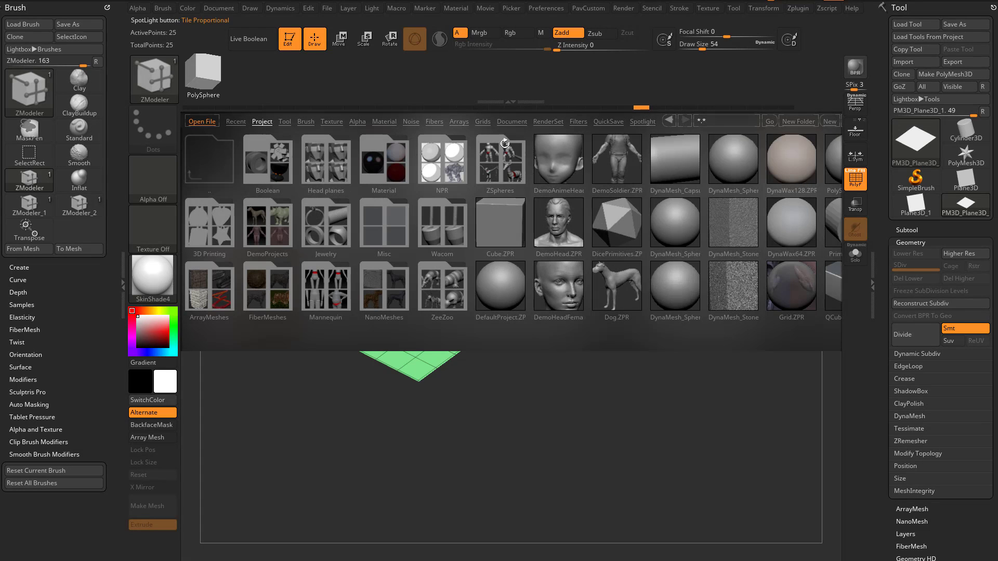
pyautogui.doubleClick(552, 152)
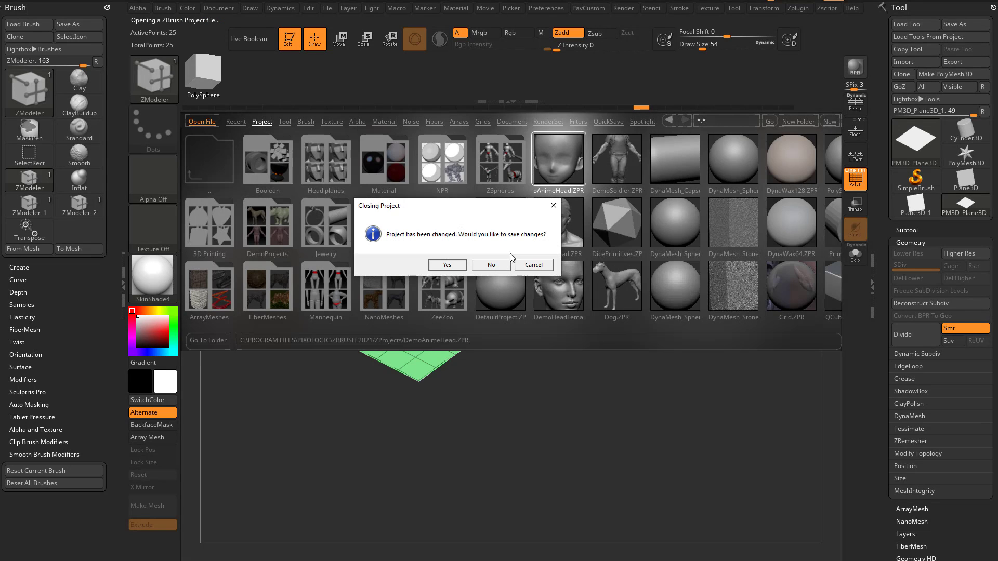
pyautogui.click(490, 264)
pyautogui.keyDown('alt'); pyautogui.moveTo(753, 277); pyautogui.dragTo(733, 235); pyautogui.keyUp('alt')
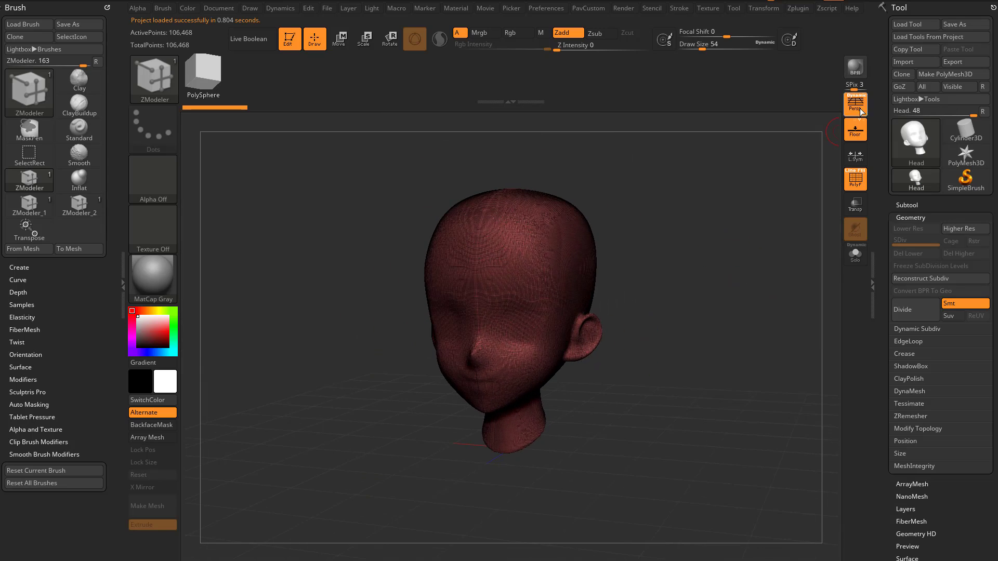
# Turn off perspective, the floor grid and the polyframe display for the anime head
pyautogui.click(859, 108)
pyautogui.moveTo(755, 196)
pyautogui.keyDown('alt'); pyautogui.mouseDown()
pyautogui.moveTo(721, 214)
pyautogui.moveTo(771, 197)
pyautogui.mouseUp(); pyautogui.keyUp('alt')
pyautogui.moveTo(709, 216); pyautogui.dragTo(824, 215)
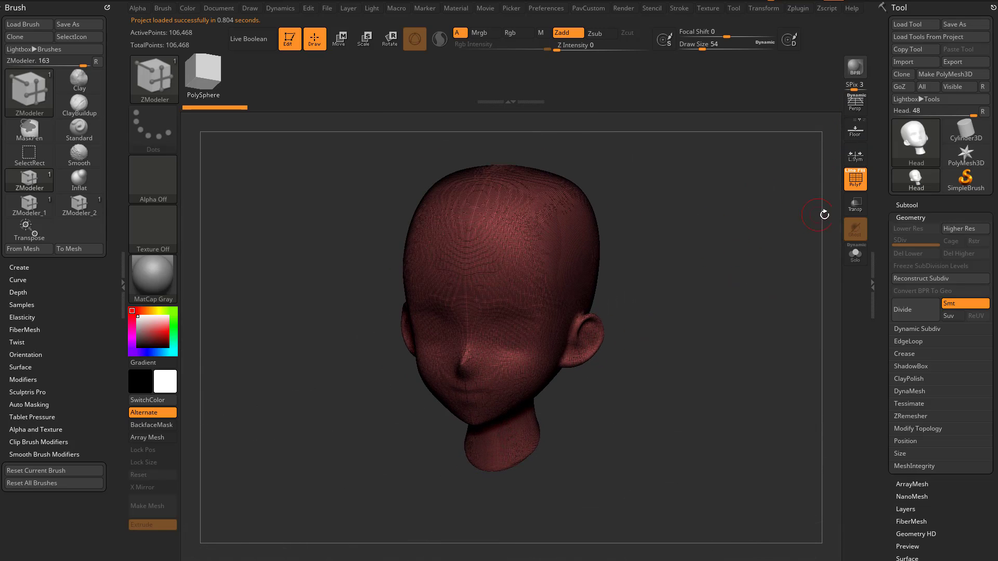
pyautogui.click(850, 184)
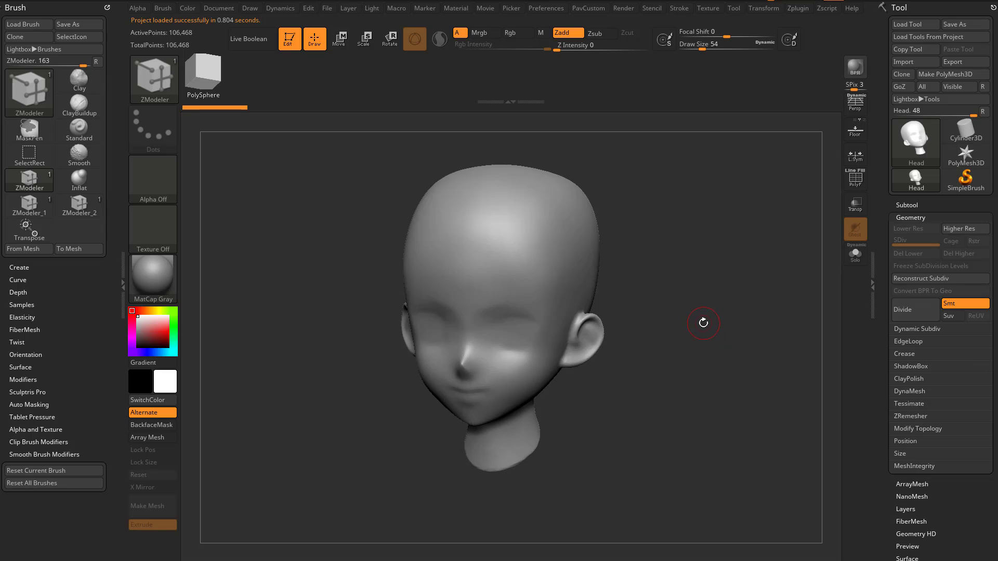
pyautogui.keyDown('alt'); pyautogui.moveTo(708, 312); pyautogui.dragTo(672, 330); pyautogui.keyUp('alt')
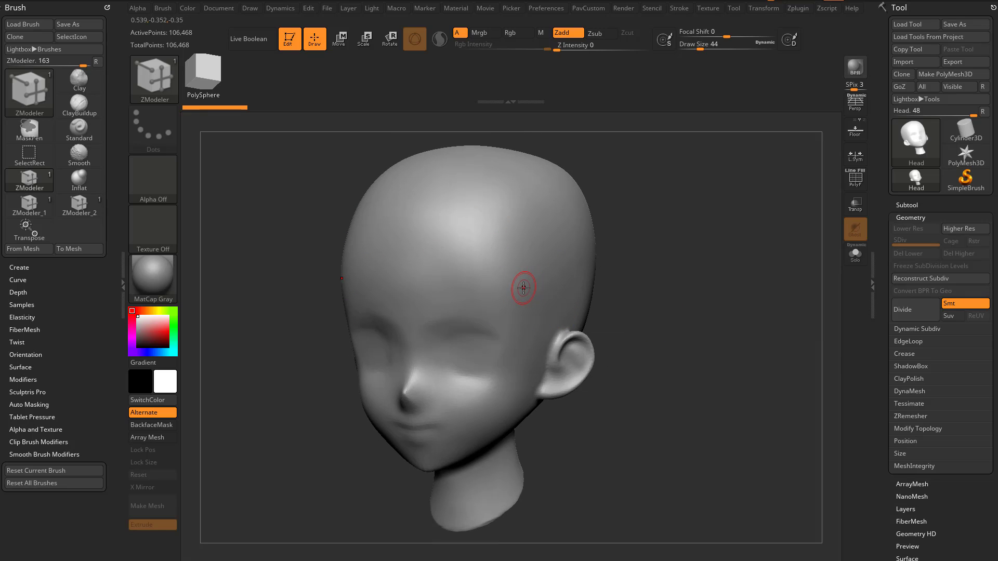
# Reduce the draw size to 33 and select the Topology brush
pyautogui.press('s')
pyautogui.moveTo(503, 286); pyautogui.dragTo(499, 285)
pyautogui.press('s')
pyautogui.moveTo(621, 264)
pyautogui.mouseDown()
pyautogui.moveTo(629, 260)
pyautogui.moveTo(624, 277)
pyautogui.mouseUp()
pyautogui.press('s')
pyautogui.moveTo(521, 268); pyautogui.dragTo(516, 268)
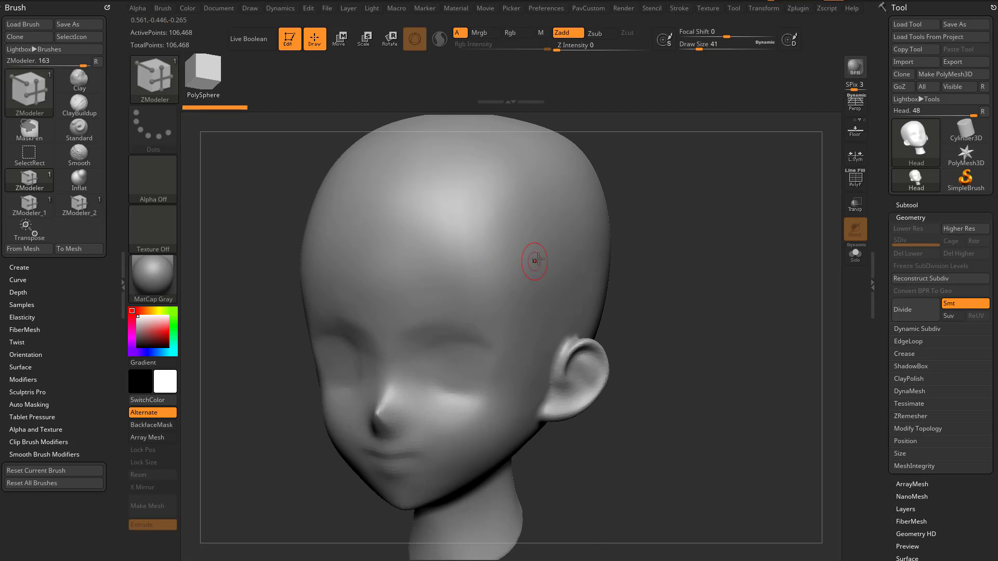
pyautogui.moveTo(700, 270); pyautogui.dragTo(693, 274)
pyautogui.press('b')
pyautogui.press('t')
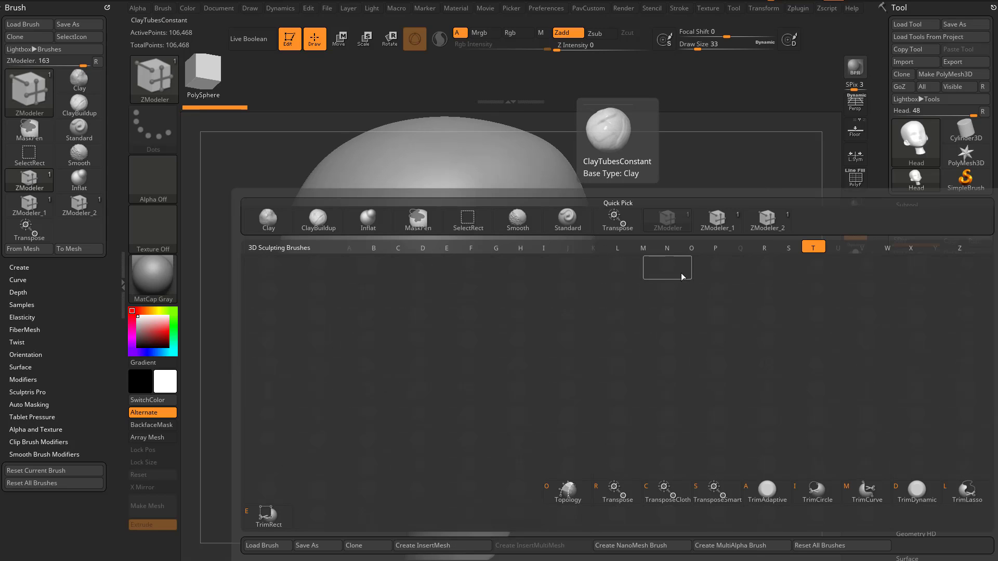
pyautogui.press('o')
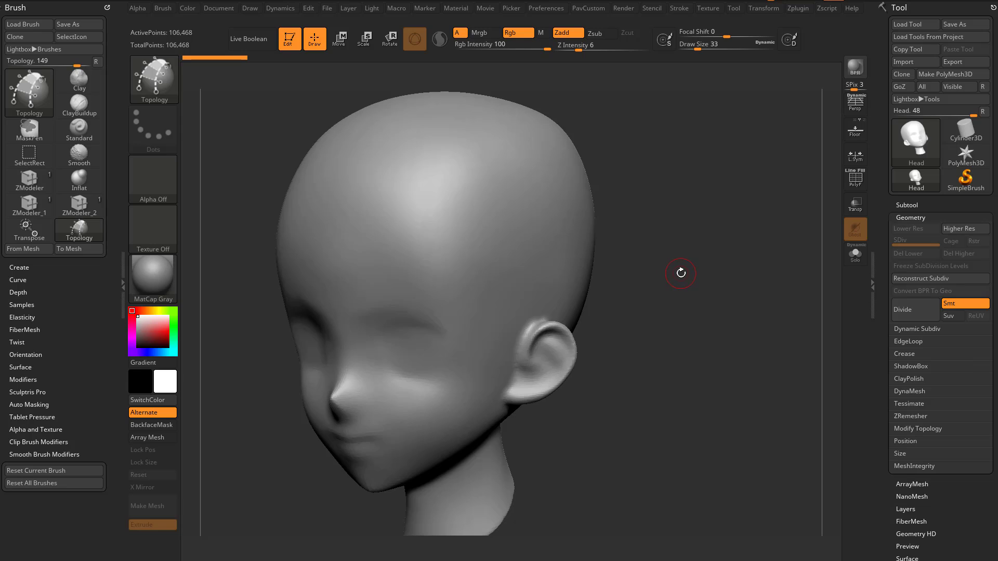
# Draw four roughly parallel topology curves running down the side of the forehead toward the ear
pyautogui.moveTo(382, 234); pyautogui.dragTo(453, 313)
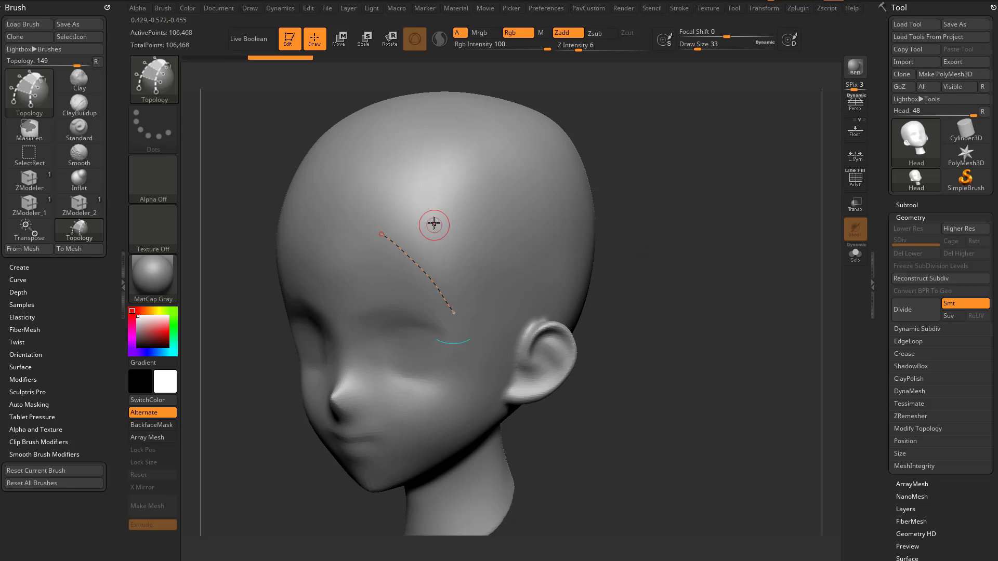
pyautogui.moveTo(420, 203); pyautogui.dragTo(474, 296)
pyautogui.moveTo(464, 180); pyautogui.dragTo(503, 289)
pyautogui.moveTo(500, 176); pyautogui.dragTo(531, 291)
pyautogui.moveTo(668, 247)
pyautogui.mouseDown()
pyautogui.moveTo(624, 244)
pyautogui.moveTo(716, 242)
pyautogui.moveTo(725, 304)
pyautogui.moveTo(691, 271)
pyautogui.moveTo(664, 292)
pyautogui.moveTo(686, 244)
pyautogui.mouseUp()
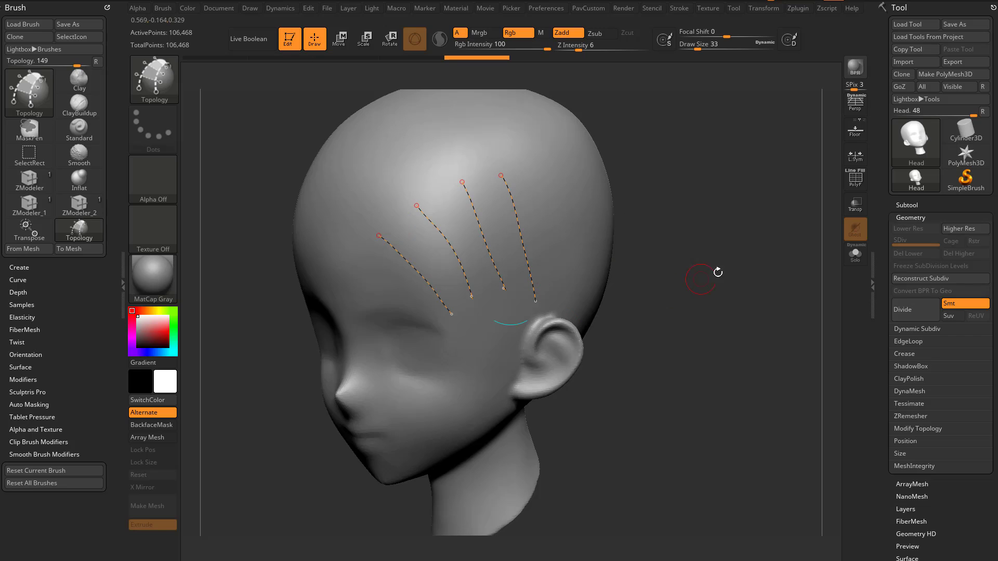
pyautogui.keyDown('shift'); pyautogui.click(909, 206); pyautogui.keyUp('shift')
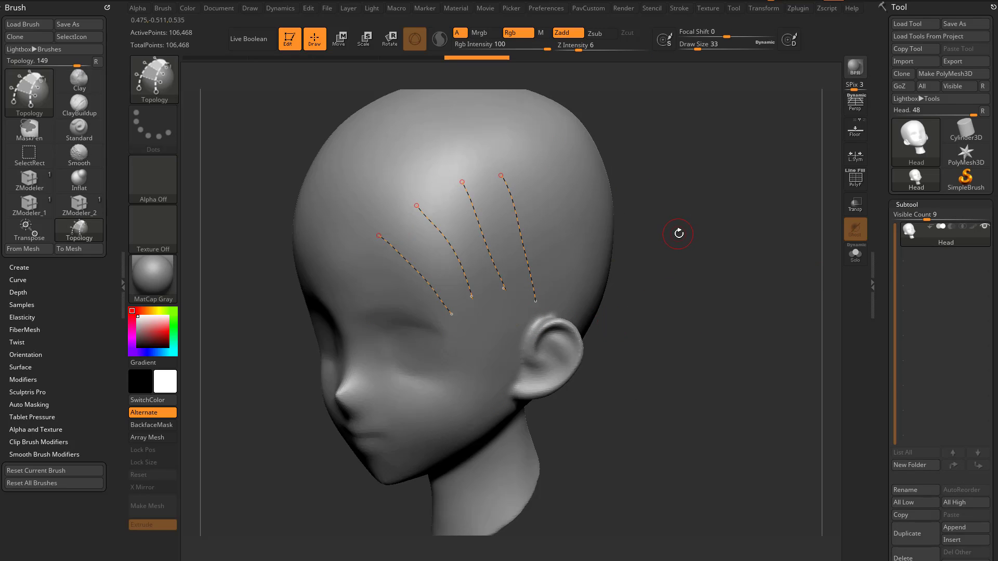
pyautogui.moveTo(678, 233)
pyautogui.mouseDown()
pyautogui.moveTo(710, 227)
pyautogui.moveTo(696, 229)
pyautogui.mouseUp()
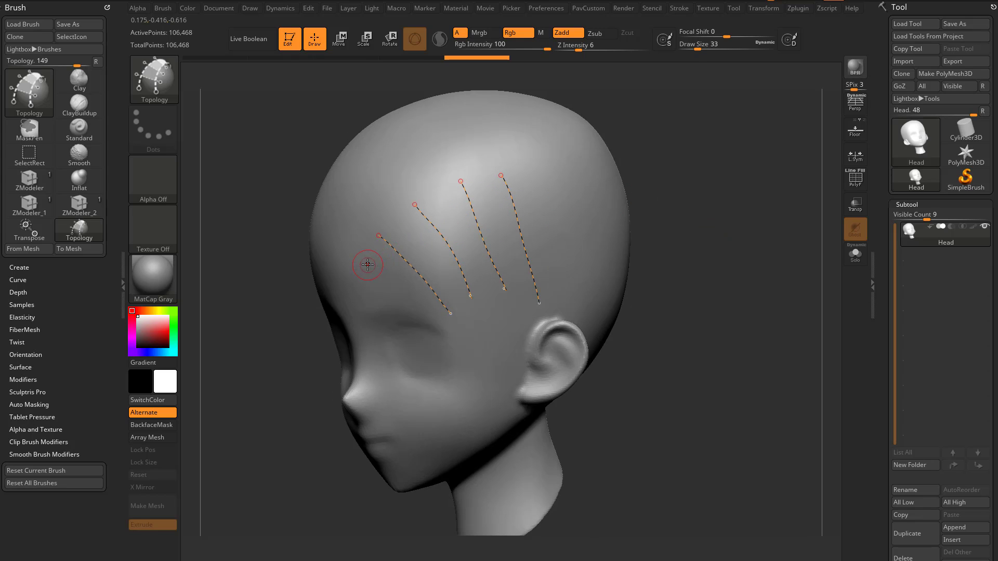
# Draw four curves across the existing ones to form a 3 by 3 patch of faces, and trim the loose curve ends
pyautogui.moveTo(370, 266); pyautogui.dragTo(536, 185)
pyautogui.moveTo(383, 290)
pyautogui.mouseDown()
pyautogui.moveTo(470, 232)
pyautogui.moveTo(563, 205)
pyautogui.mouseUp()
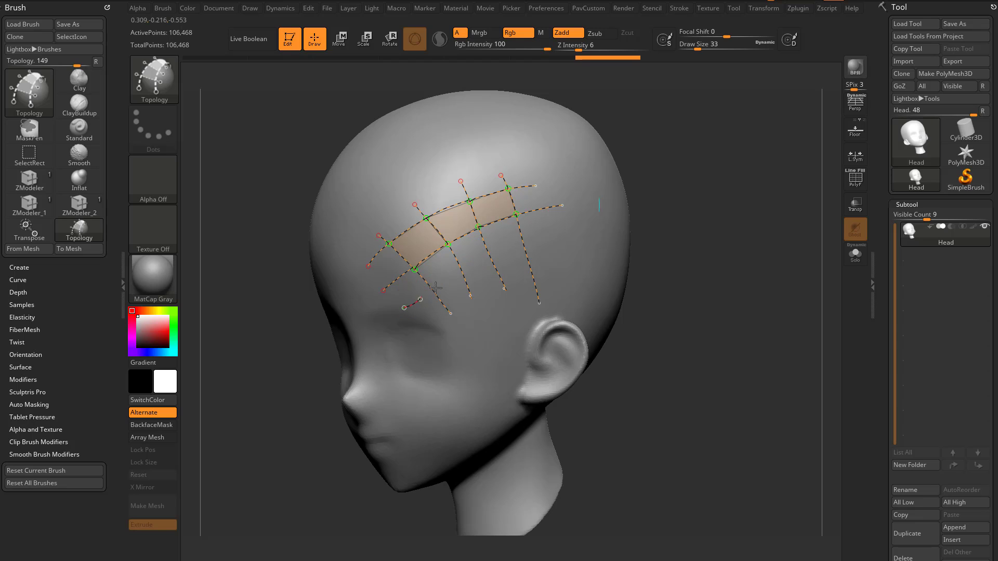
pyautogui.moveTo(436, 288); pyautogui.dragTo(578, 229)
pyautogui.moveTo(560, 263); pyautogui.dragTo(574, 261)
pyautogui.moveTo(717, 304); pyautogui.dragTo(716, 305)
pyautogui.keyDown('ctrl'); pyautogui.click(636, 239); pyautogui.keyUp('ctrl')
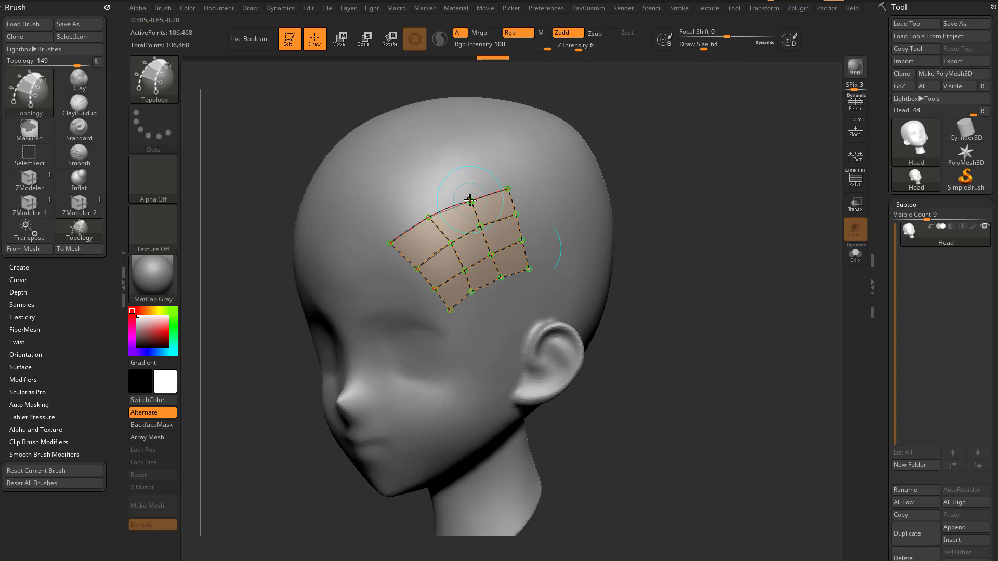
# Try extending the patch with extra curves above its upper edge at draw size 33, and erase them
pyautogui.moveTo(434, 186); pyautogui.dragTo(537, 155)
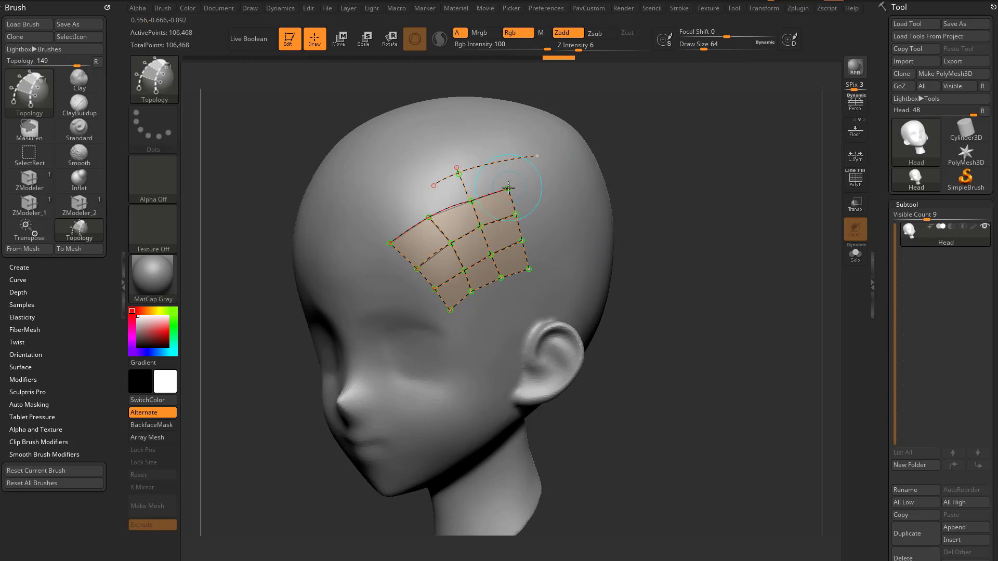
pyautogui.moveTo(486, 137); pyautogui.dragTo(487, 135)
pyautogui.hotkey('ctrl', 'z')
pyautogui.press('[')
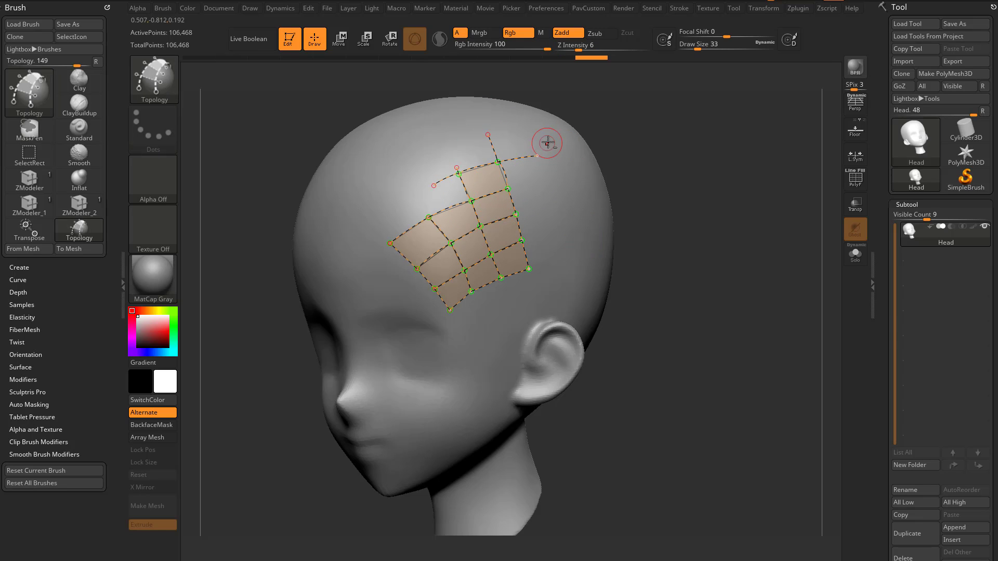
pyautogui.moveTo(547, 141)
pyautogui.mouseDown()
pyautogui.moveTo(443, 163)
pyautogui.moveTo(472, 182)
pyautogui.mouseUp()
pyautogui.keyDown('alt'); pyautogui.moveTo(524, 141); pyautogui.dragTo(507, 173); pyautogui.keyUp('alt')
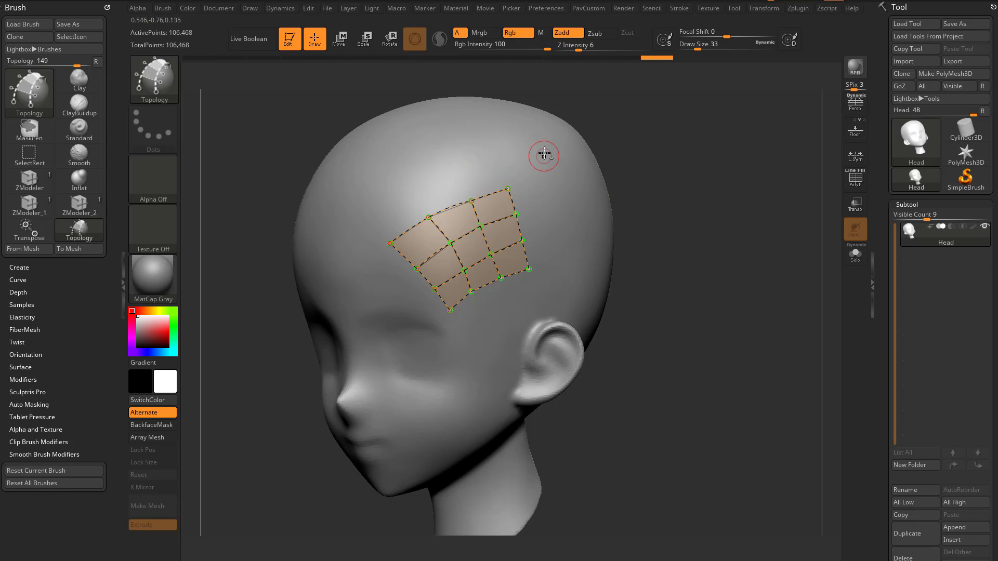
# Try generating a mesh from the topology curves at draw size 33, inspect its thickness, and undo it
pyautogui.moveTo(692, 229); pyautogui.dragTo(631, 215)
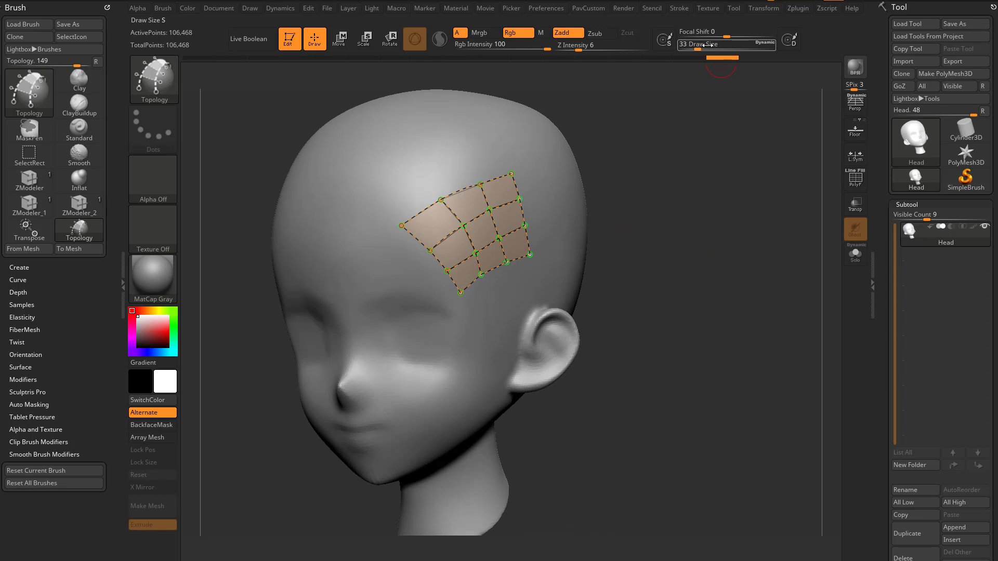
pyautogui.click(535, 140)
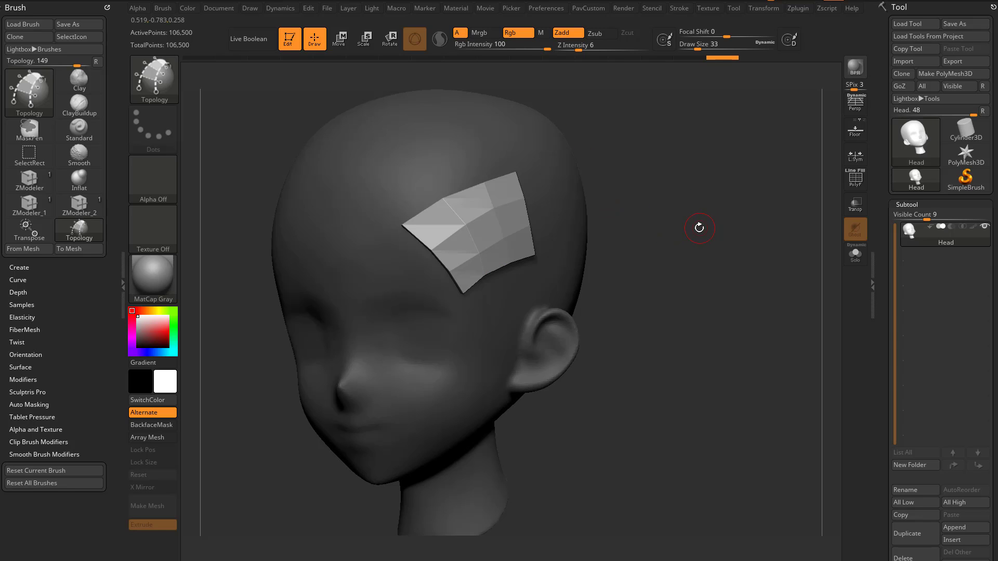
pyautogui.moveTo(697, 225); pyautogui.dragTo(705, 202)
pyautogui.moveTo(670, 247); pyautogui.dragTo(675, 214)
pyautogui.hotkey('ctrl', 'z')
pyautogui.moveTo(662, 155); pyautogui.dragTo(597, 237)
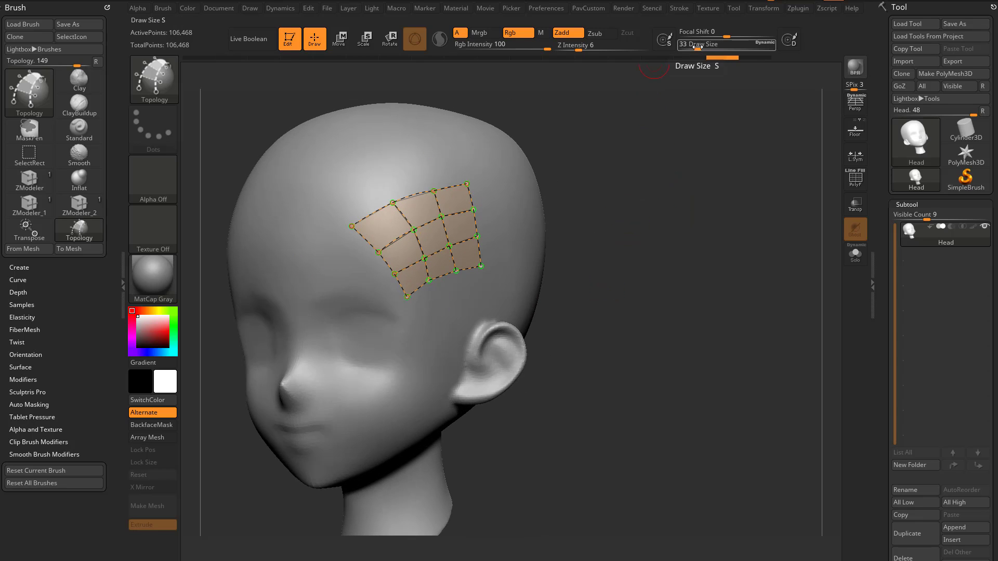
# Set the draw size to 1 and generate the mesh patch from the topology curves
pyautogui.press('s')
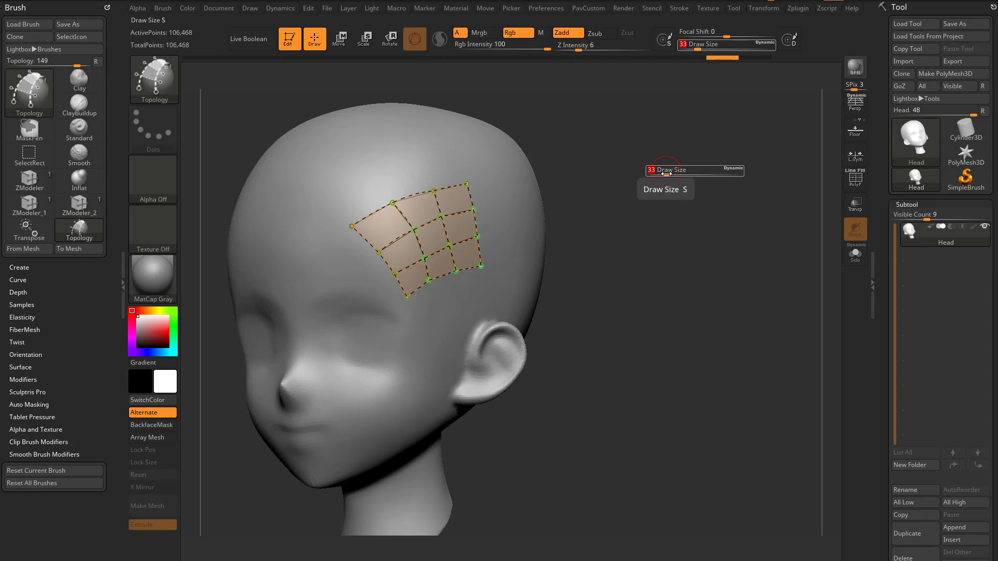
pyautogui.moveTo(667, 174); pyautogui.dragTo(644, 175)
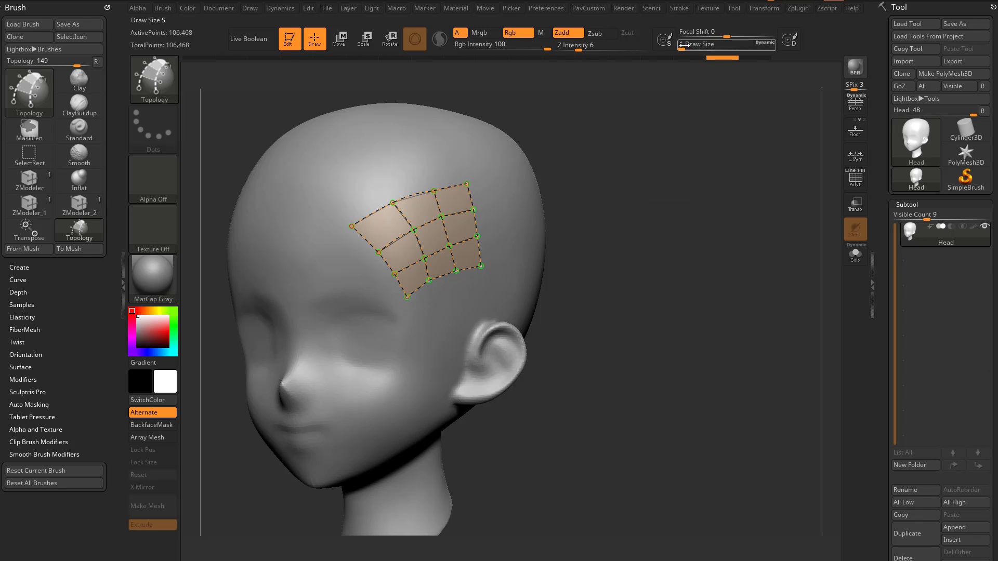
pyautogui.click(445, 140)
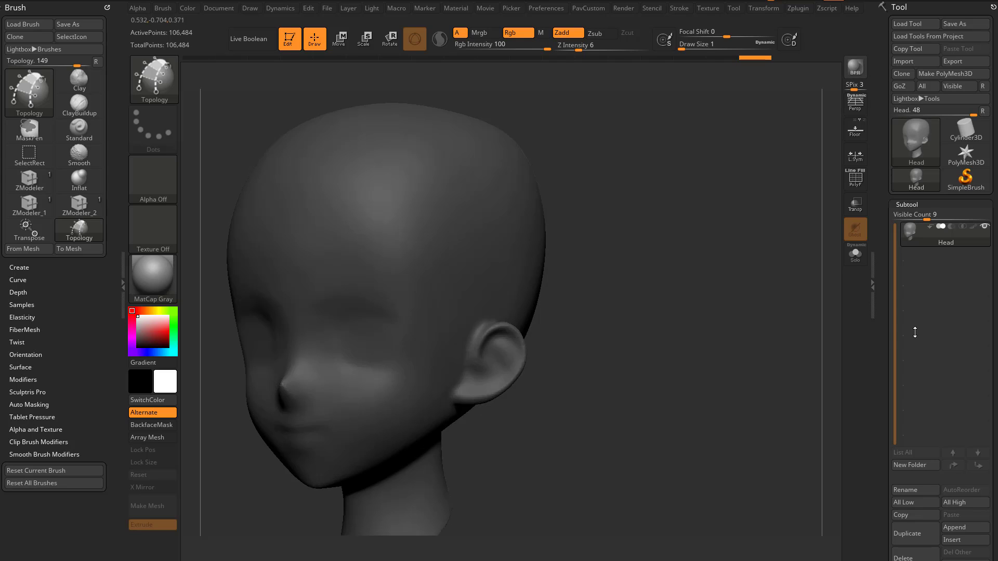
# Hide the unmasked points, and invert the visibility to isolate the new patch from the head
pyautogui.scroll(-10, 887, 354)
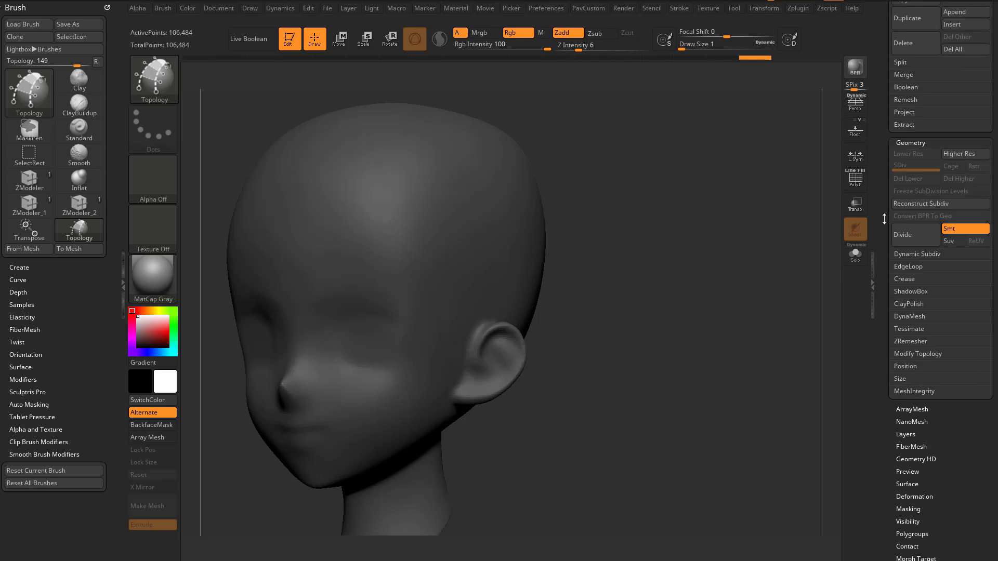
pyautogui.press('shift')
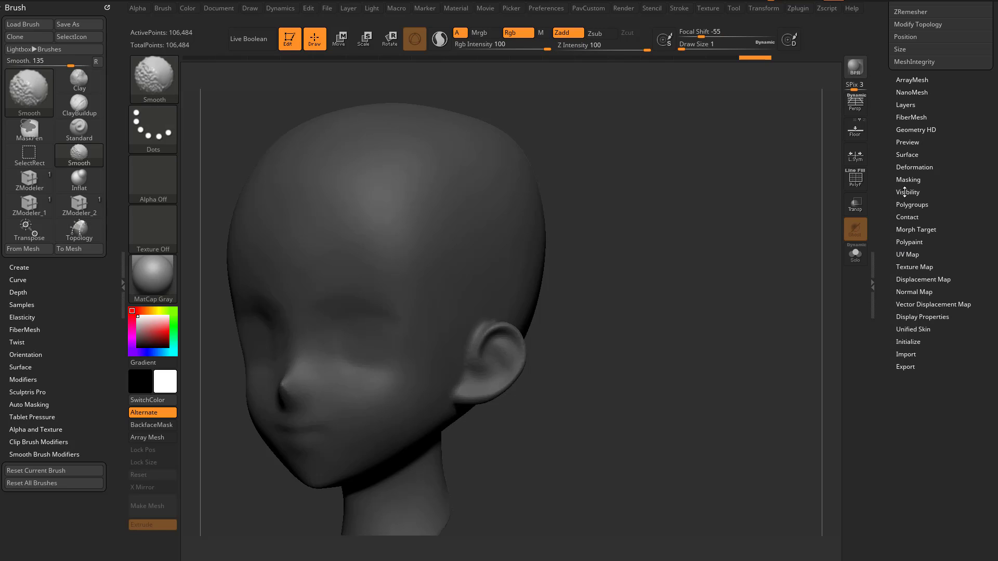
pyautogui.click(905, 193)
pyautogui.click(906, 203)
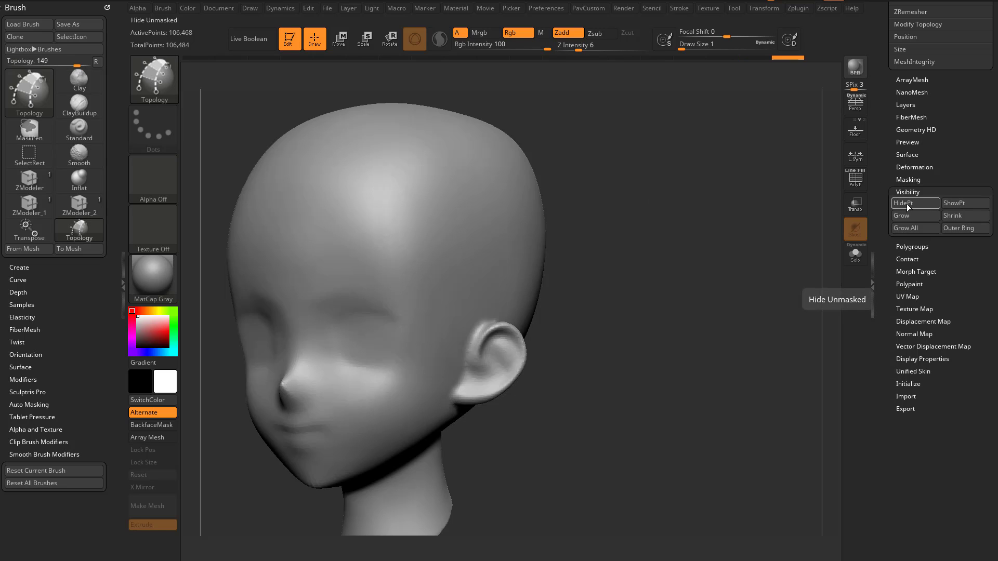
pyautogui.hotkey('ctrl', 'shift')
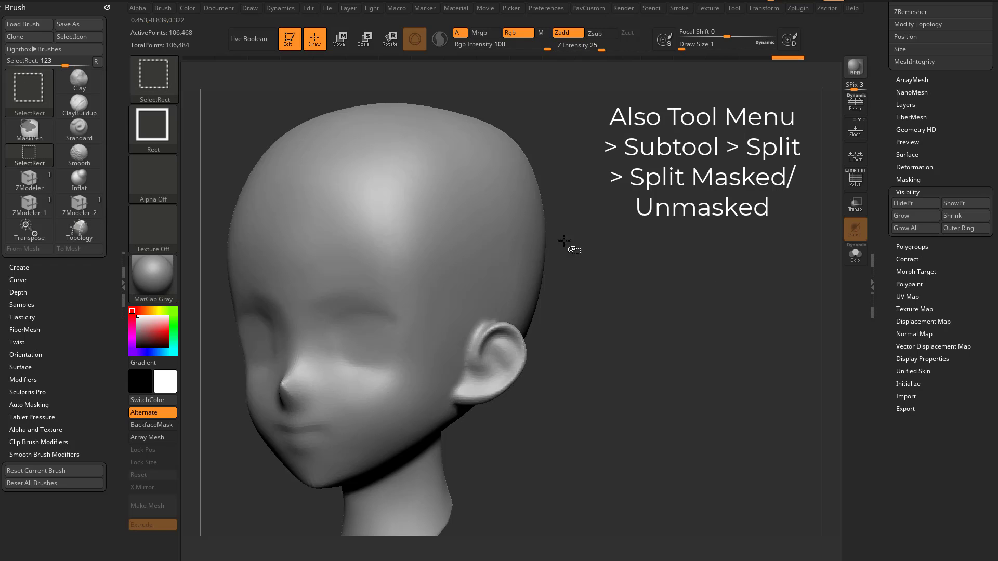
pyautogui.click(144, 85)
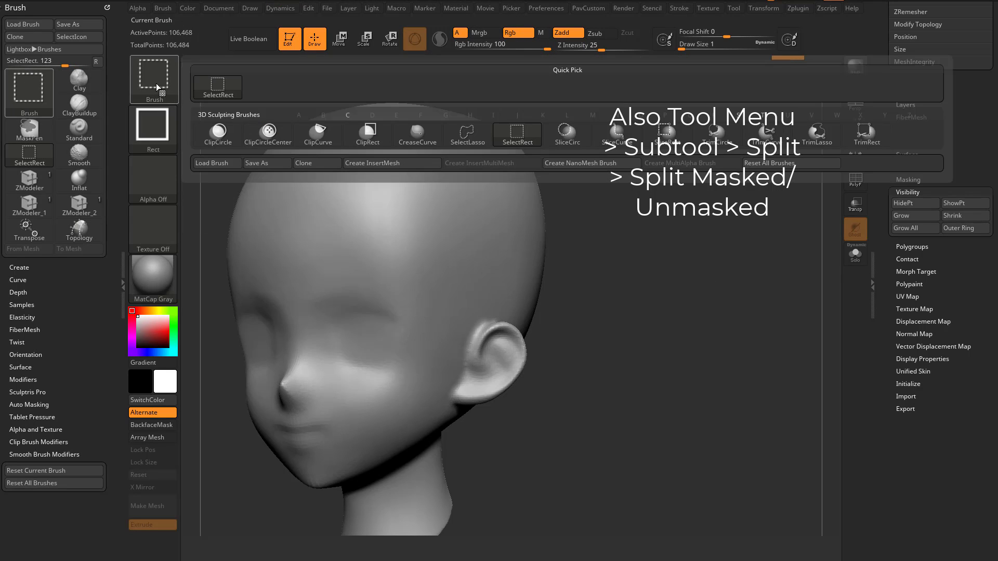
pyautogui.keyDown('ctrl'); pyautogui.keyDown('shift'); pyautogui.moveTo(713, 188); pyautogui.dragTo(748, 224); pyautogui.keyUp('shift'); pyautogui.keyUp('ctrl')
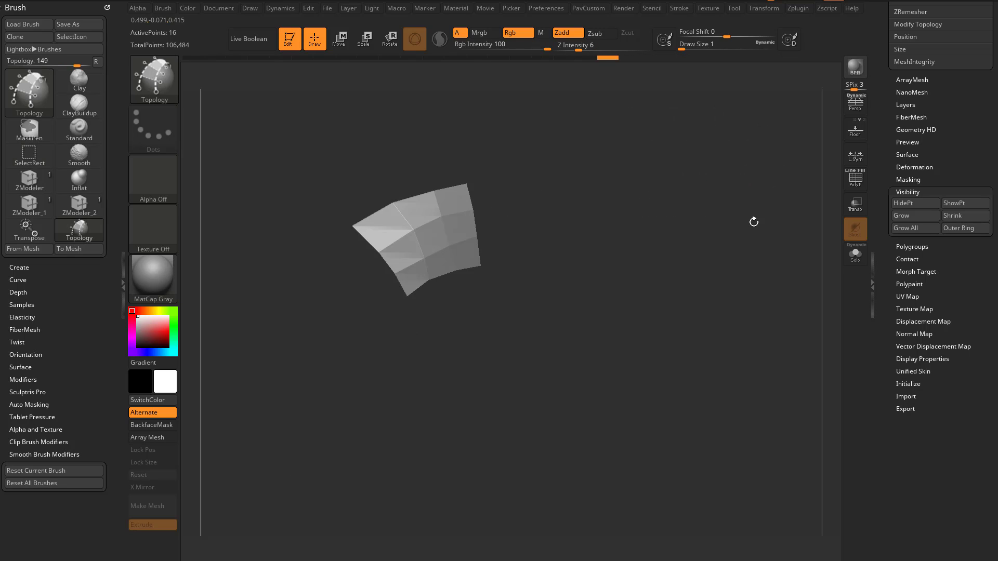
# Turn on the polyframe display and split the hidden head from the patch into a separate subtool
pyautogui.click(855, 180)
pyautogui.moveTo(735, 214); pyautogui.dragTo(735, 216)
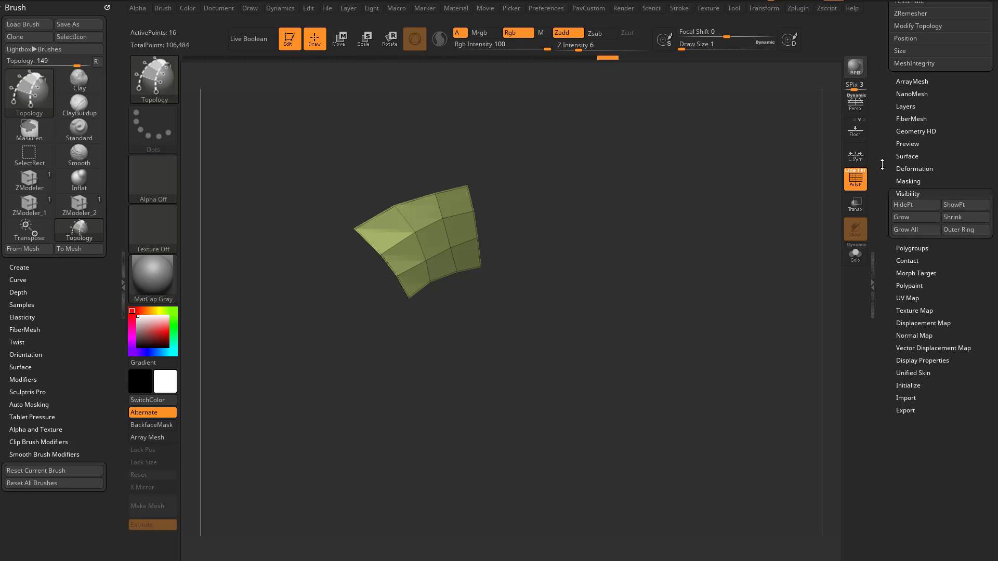
pyautogui.scroll(5, 881, 291)
pyautogui.click(900, 256)
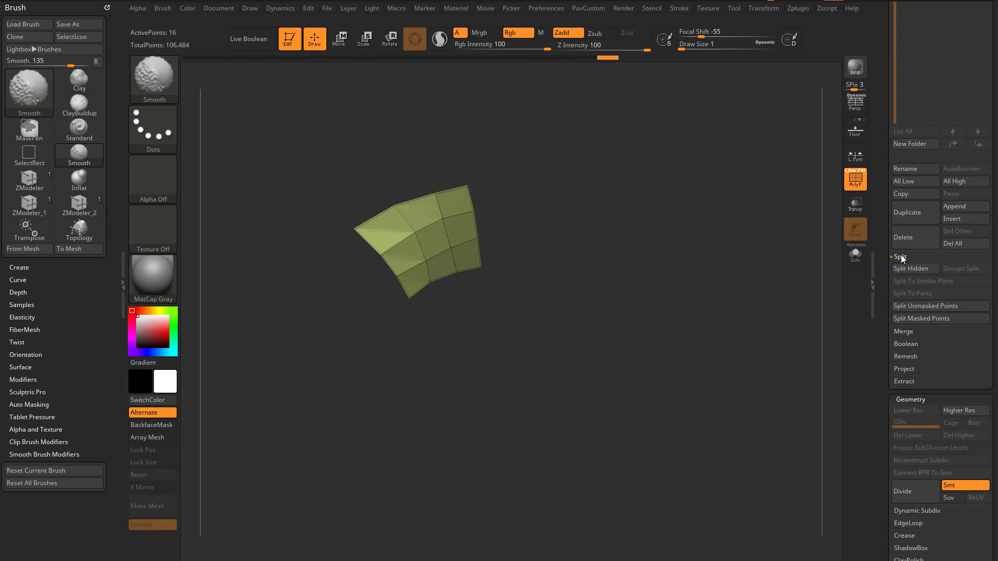
pyautogui.click(906, 269)
pyautogui.keyDown('alt'); pyautogui.moveTo(731, 232); pyautogui.dragTo(759, 248); pyautogui.keyUp('alt')
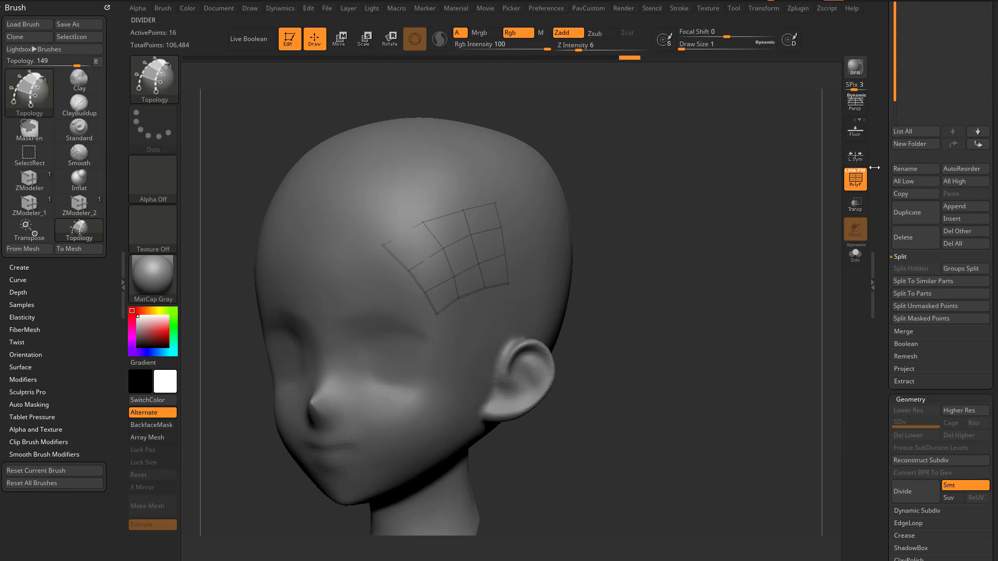
pyautogui.moveTo(882, 157); pyautogui.dragTo(886, 262)
pyautogui.moveTo(939, 268)
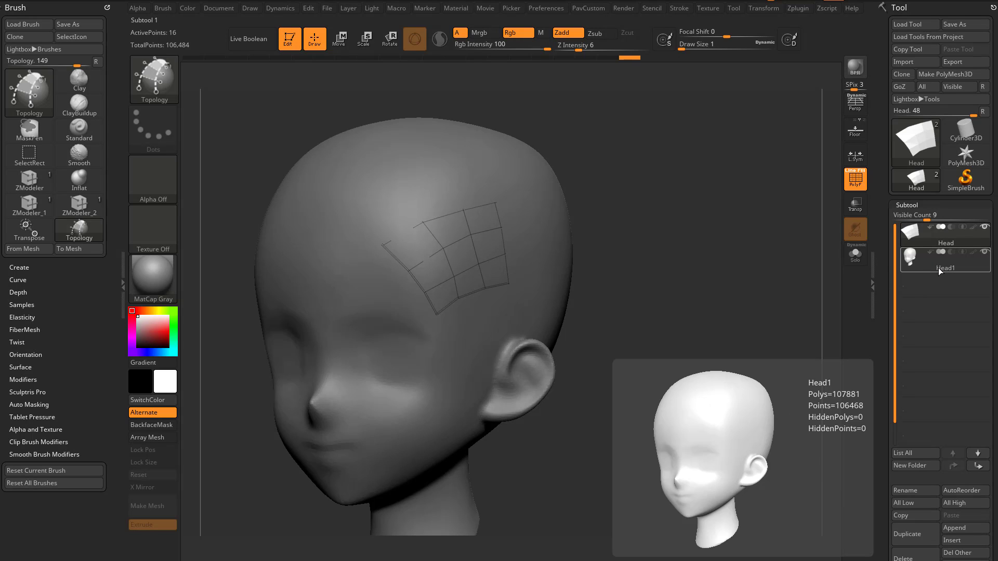
pyautogui.moveTo(936, 246)
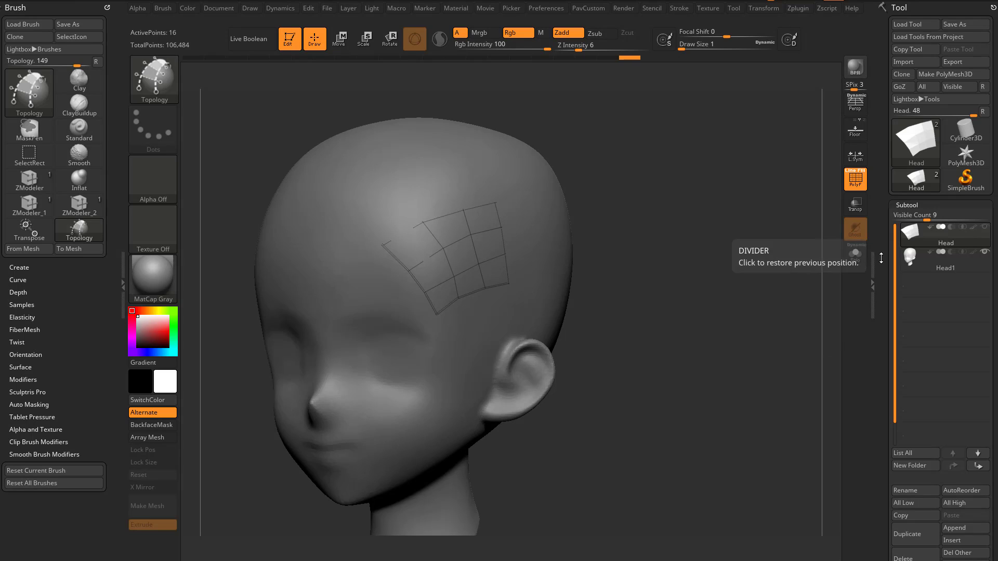
# Turn on transparency and turn off ghosting so the patch and the head display together
pyautogui.moveTo(880, 256); pyautogui.dragTo(880, 172)
pyautogui.click(863, 210)
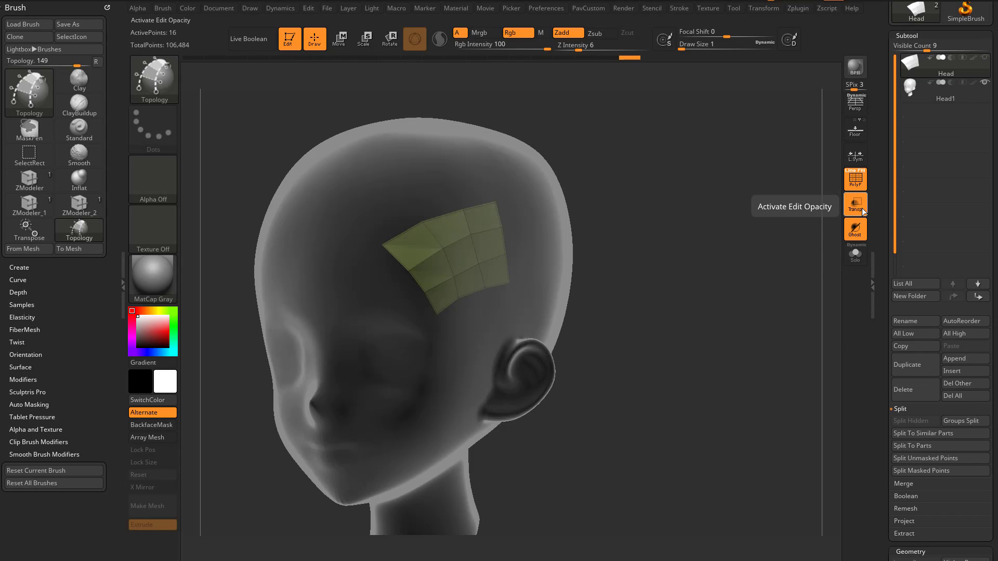
pyautogui.click(856, 233)
pyautogui.moveTo(738, 267); pyautogui.dragTo(323, 219)
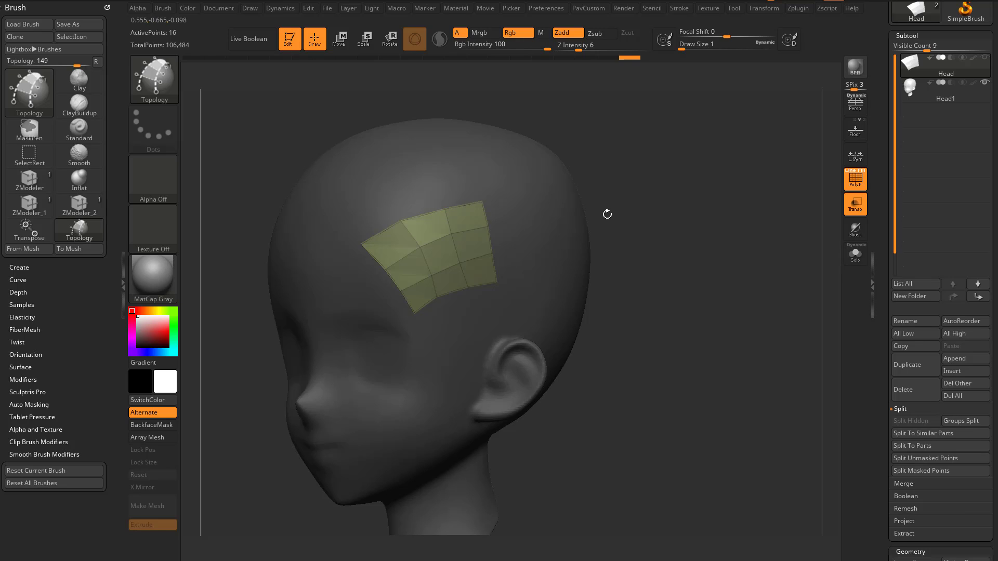
pyautogui.moveTo(695, 266)
pyautogui.mouseDown()
pyautogui.moveTo(688, 272)
pyautogui.moveTo(680, 253)
pyautogui.mouseUp()
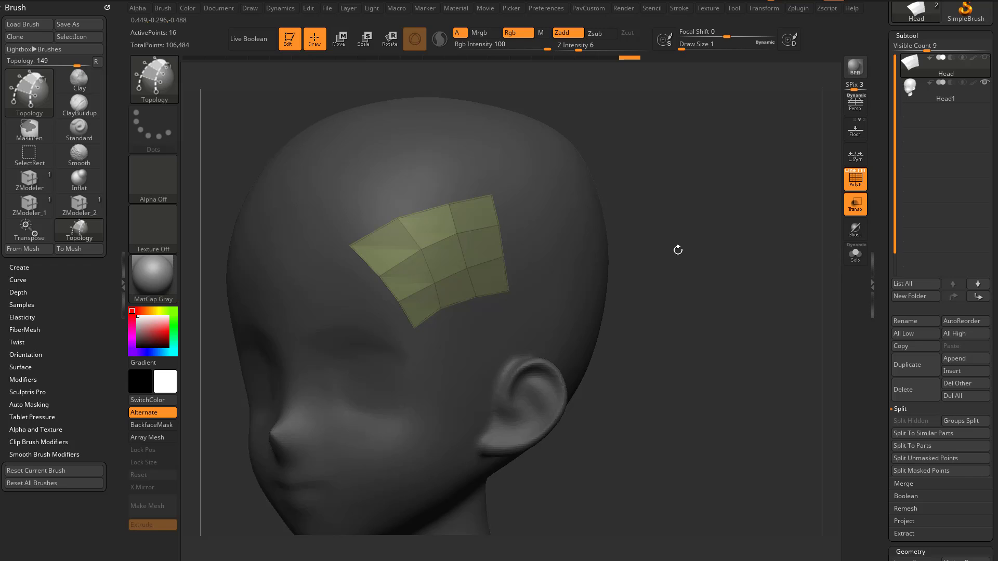
# Switch to the ZModeler brush and set its Extrude edge action to Snap to Surface
pyautogui.press('b')
pyautogui.press('z')
pyautogui.press('m')
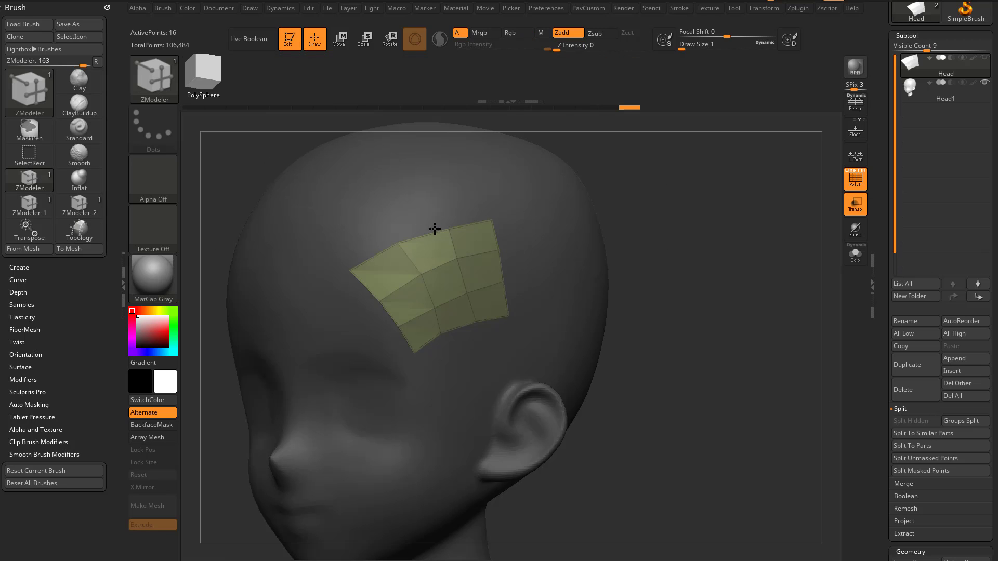
pyautogui.press('space')
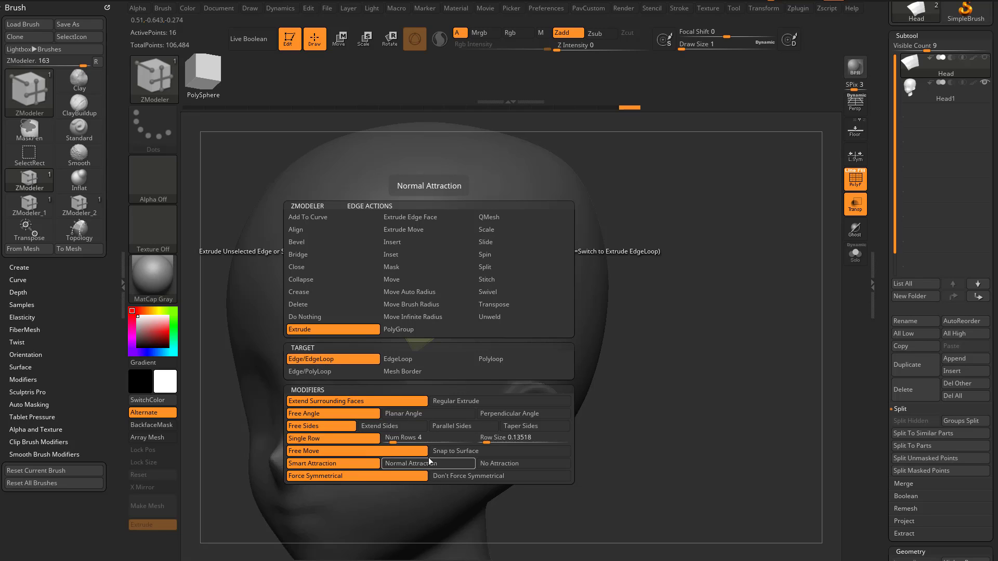
pyautogui.click(445, 451)
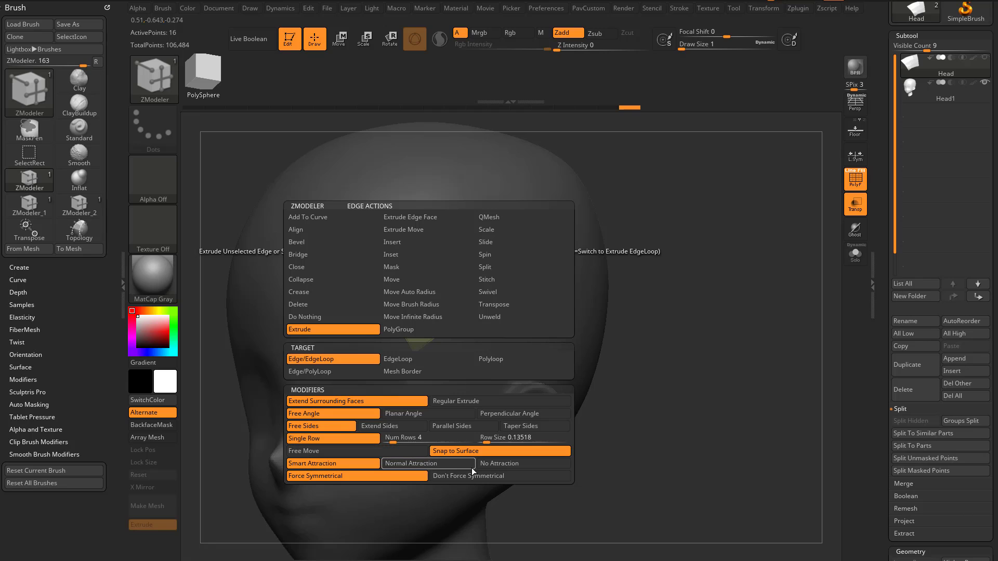
# Extrude the two adjacent upper edges of the patch upward over the head to start a new row of faces
pyautogui.keyDown('alt'); pyautogui.moveTo(657, 323); pyautogui.dragTo(604, 298); pyautogui.keyUp('alt')
pyautogui.moveTo(402, 239); pyautogui.dragTo(390, 213)
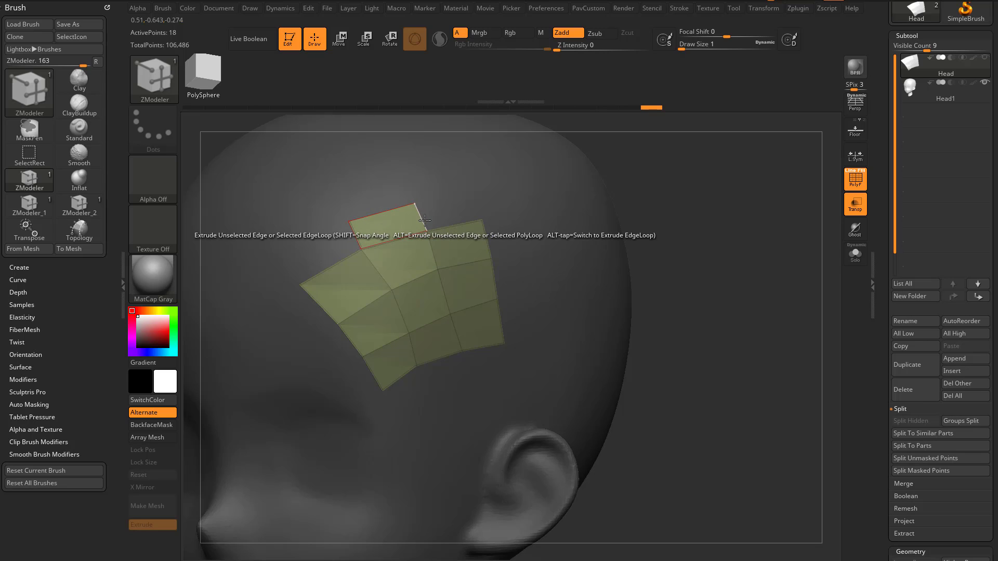
pyautogui.moveTo(454, 225); pyautogui.dragTo(450, 194)
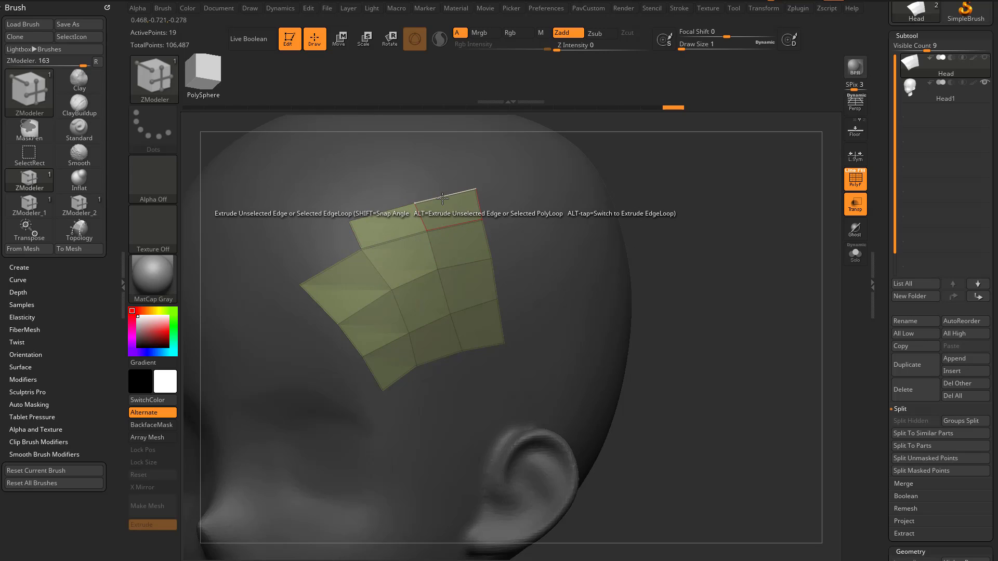
# Review the Smart, Normal and No Attraction modifiers of the Extrude edge action
pyautogui.press('space')
pyautogui.press('space')
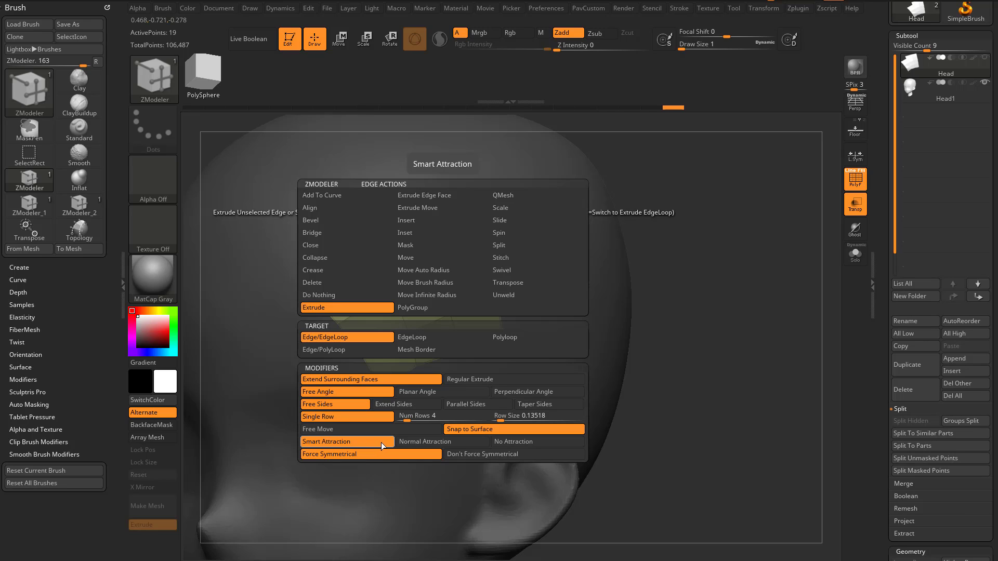
pyautogui.click(434, 443)
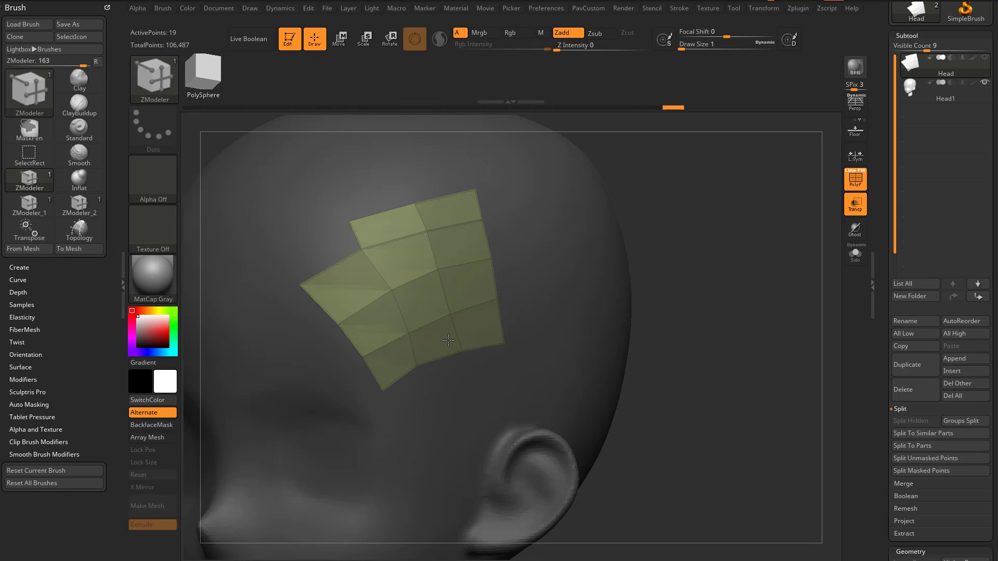
pyautogui.press('space')
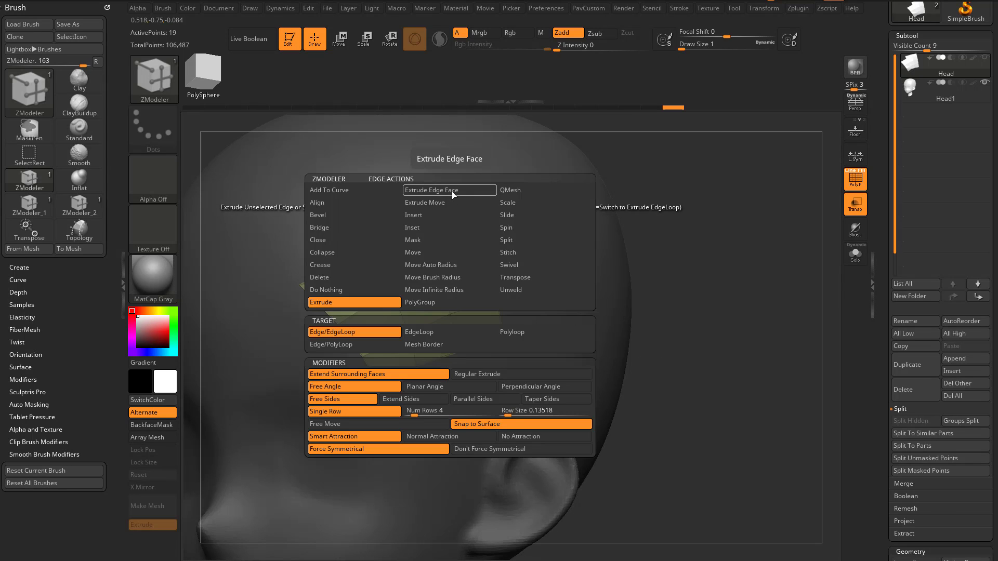
pyautogui.click(532, 437)
# Extrude the patch's upper front edge and snap it to the neighbouring new face to close the gap
pyautogui.moveTo(642, 215); pyautogui.dragTo(677, 202)
pyautogui.moveTo(370, 304); pyautogui.dragTo(383, 272)
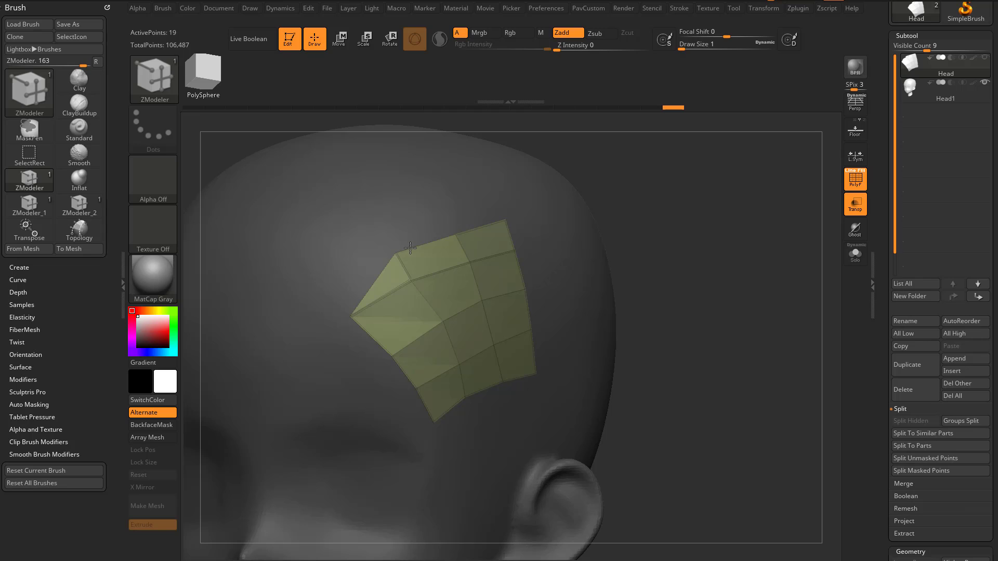
pyautogui.click(411, 279)
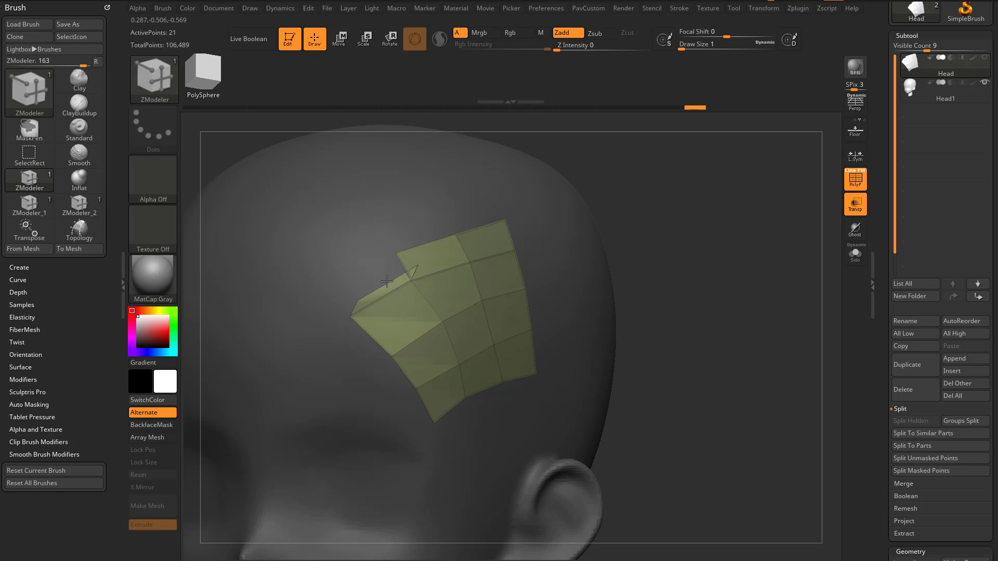
pyautogui.moveTo(387, 281); pyautogui.dragTo(416, 241)
# Extend the upper part of the patch toward the back of the head by extruding its rear edge
pyautogui.moveTo(721, 238); pyautogui.dragTo(661, 271)
pyautogui.moveTo(466, 283); pyautogui.dragTo(530, 271)
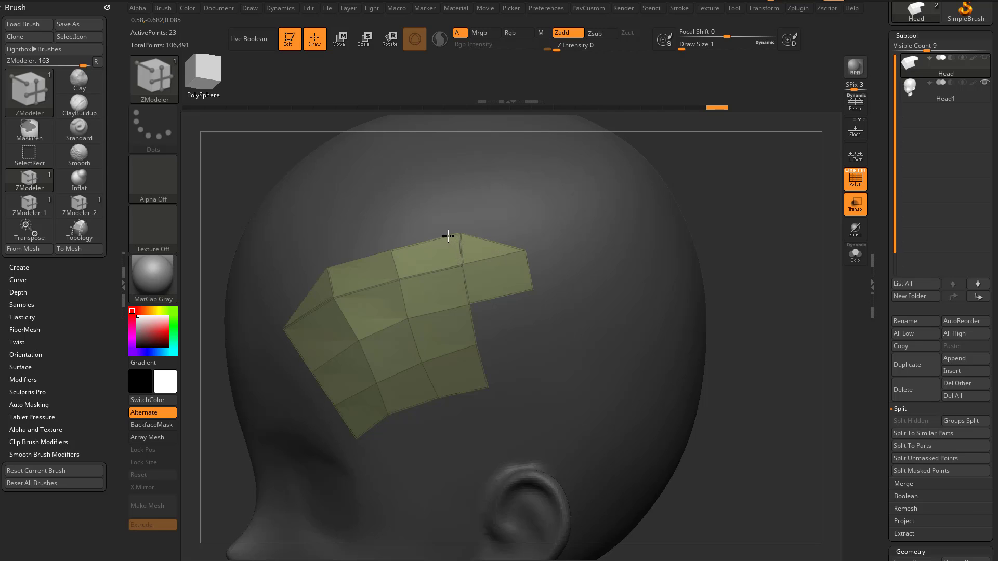
pyautogui.moveTo(711, 222); pyautogui.dragTo(737, 238)
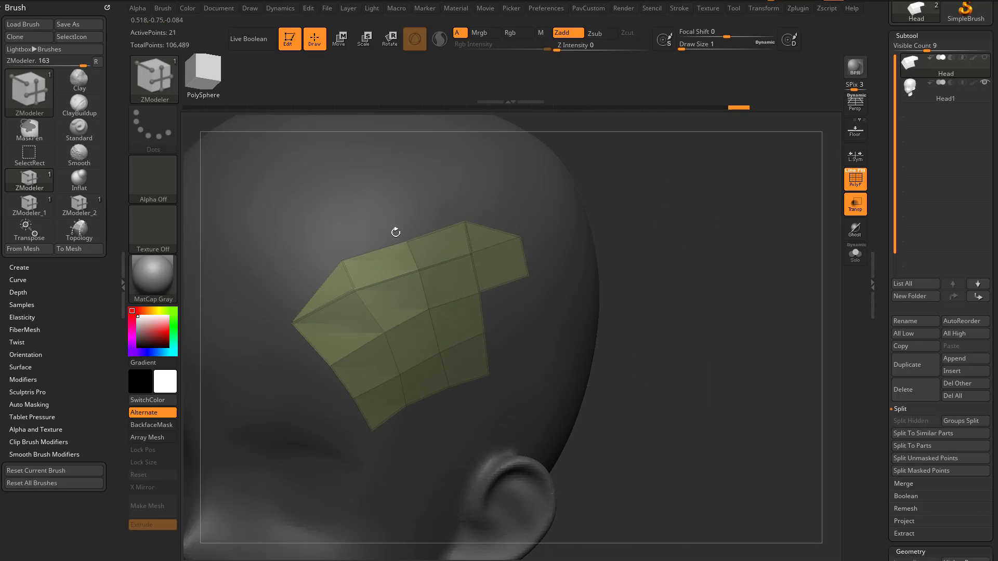
# Extrude the patch's whole border edge loop outward as a narrow band, undoing a first wider attempt
pyautogui.moveTo(373, 252); pyautogui.dragTo(361, 215)
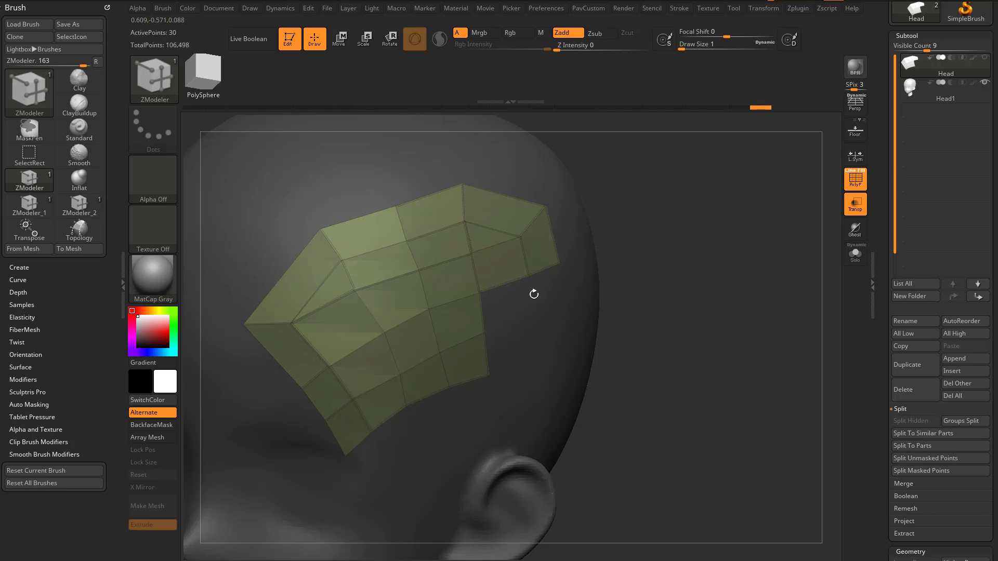
pyautogui.hotkey('ctrl', 'z')
pyautogui.moveTo(431, 234)
pyautogui.mouseDown()
pyautogui.moveTo(427, 200)
pyautogui.moveTo(432, 213)
pyautogui.mouseUp()
pyautogui.moveTo(695, 305)
pyautogui.mouseDown()
pyautogui.moveTo(714, 267)
pyautogui.moveTo(588, 279)
pyautogui.mouseUp()
# Expand the subtool's Project settings to examine the ProjectAll options
pyautogui.press('space')
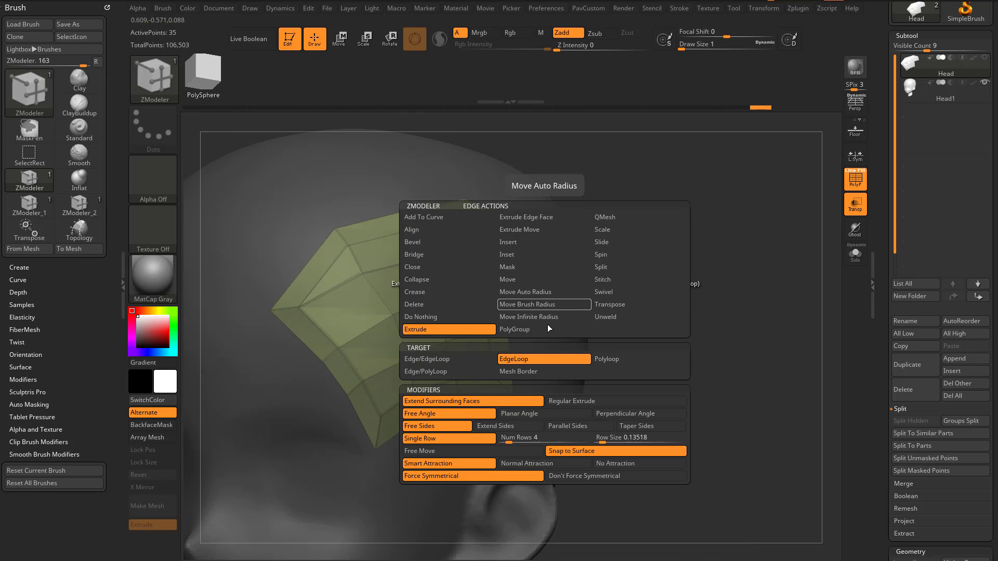
pyautogui.moveTo(881, 366); pyautogui.dragTo(887, 246)
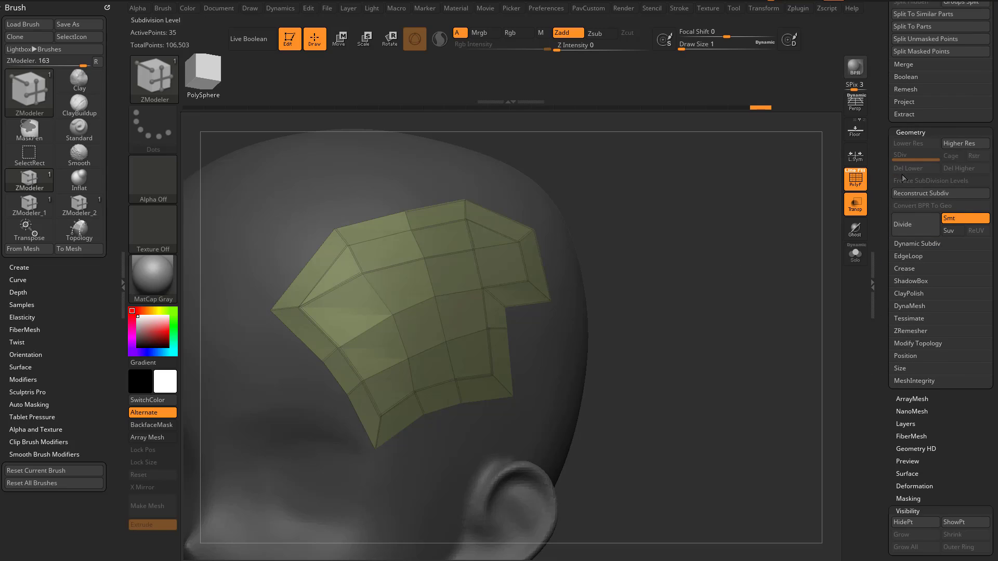
pyautogui.scroll(5, 949, 246)
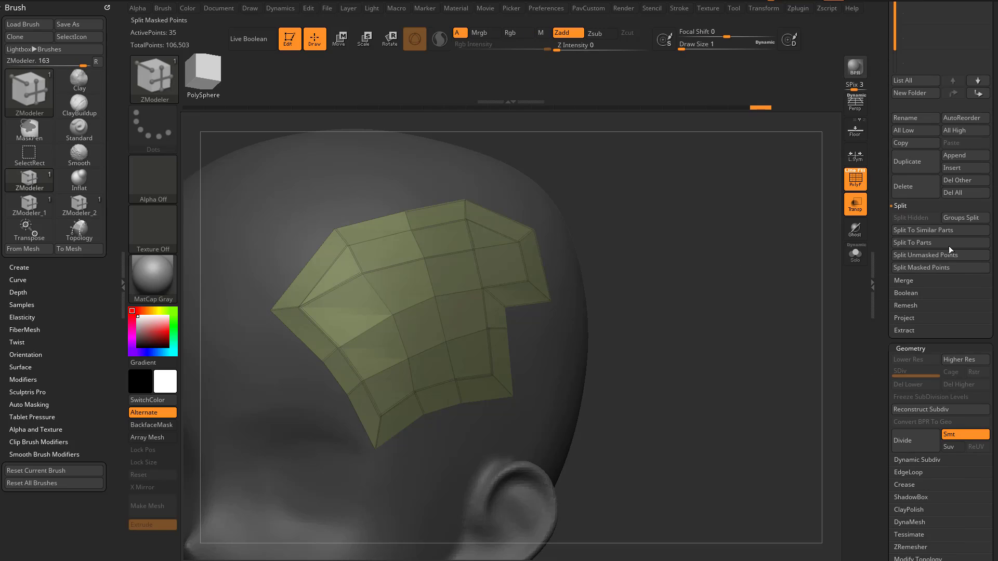
pyautogui.click(901, 269)
pyautogui.press('shift')
pyautogui.click(909, 360)
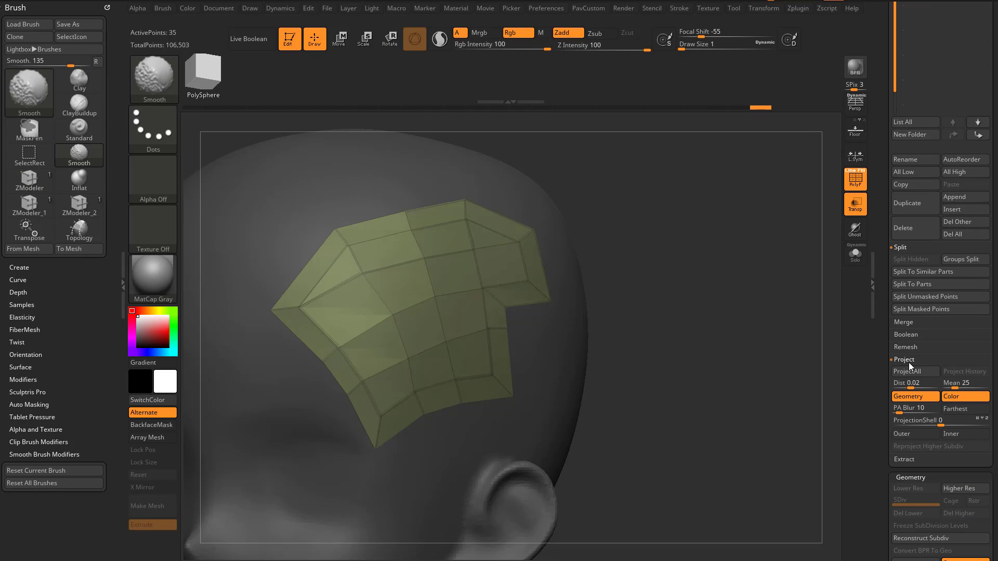
pyautogui.moveTo(884, 359); pyautogui.dragTo(885, 332)
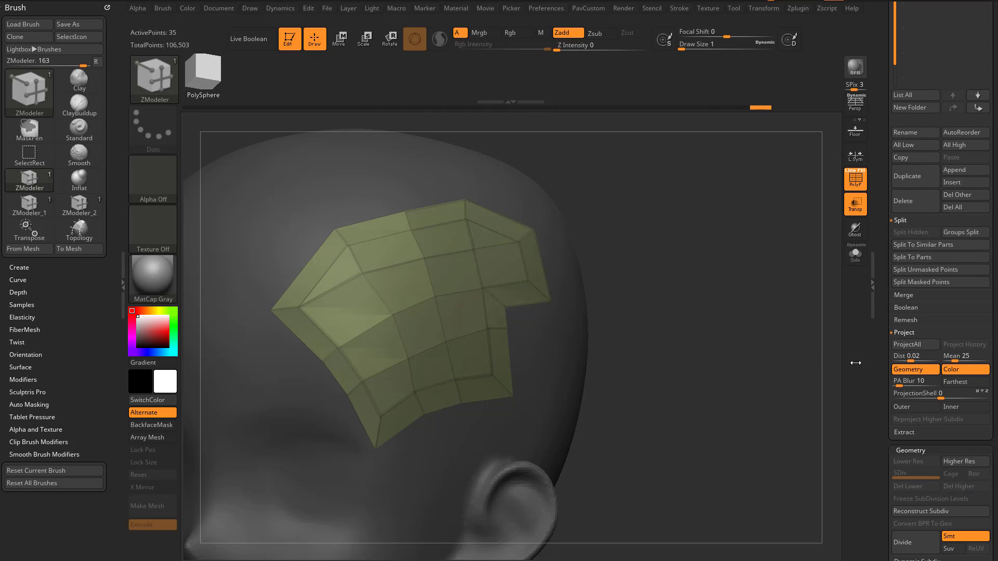
# Change the ZModeler polygon action from Delete to Do Nothing
pyautogui.keyDown('alt'); pyautogui.moveTo(743, 359); pyautogui.dragTo(775, 356); pyautogui.keyUp('alt')
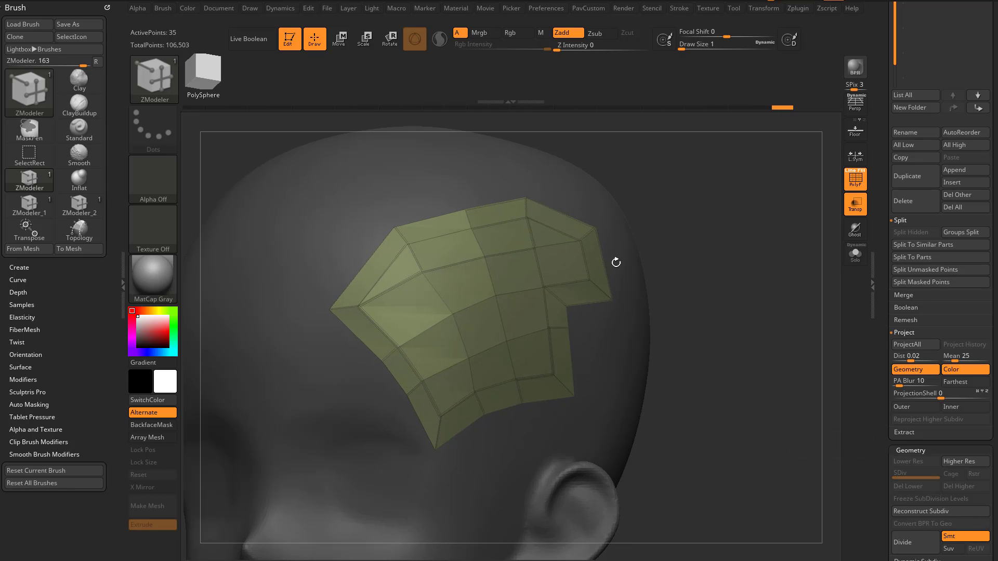
pyautogui.moveTo(716, 272); pyautogui.dragTo(682, 291)
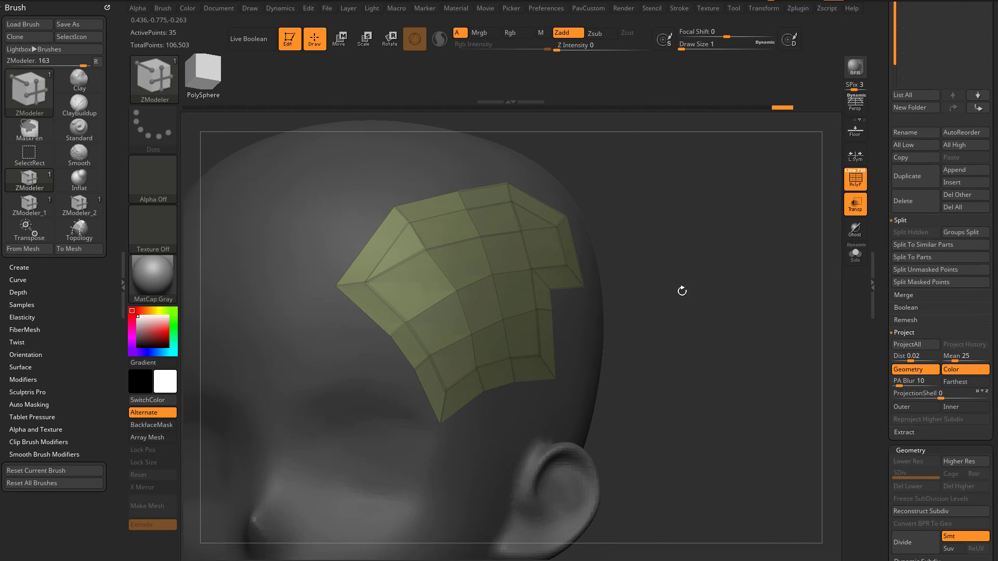
pyautogui.moveTo(689, 255)
pyautogui.mouseDown()
pyautogui.moveTo(714, 255)
pyautogui.moveTo(681, 306)
pyautogui.moveTo(709, 298)
pyautogui.moveTo(695, 296)
pyautogui.moveTo(699, 270)
pyautogui.mouseUp()
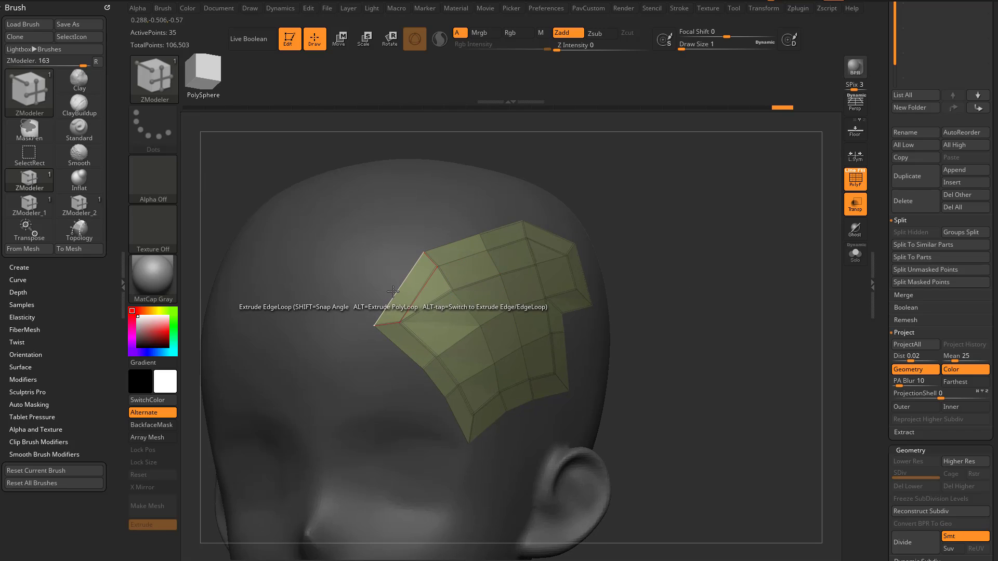
pyautogui.press('space')
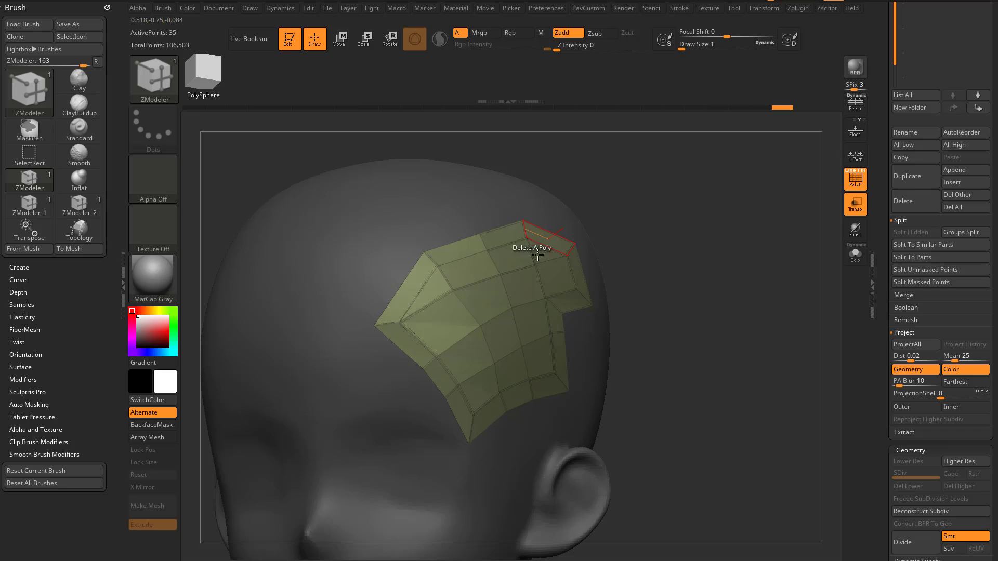
pyautogui.moveTo(619, 266); pyautogui.dragTo(589, 315)
pyautogui.moveTo(615, 264); pyautogui.dragTo(599, 276)
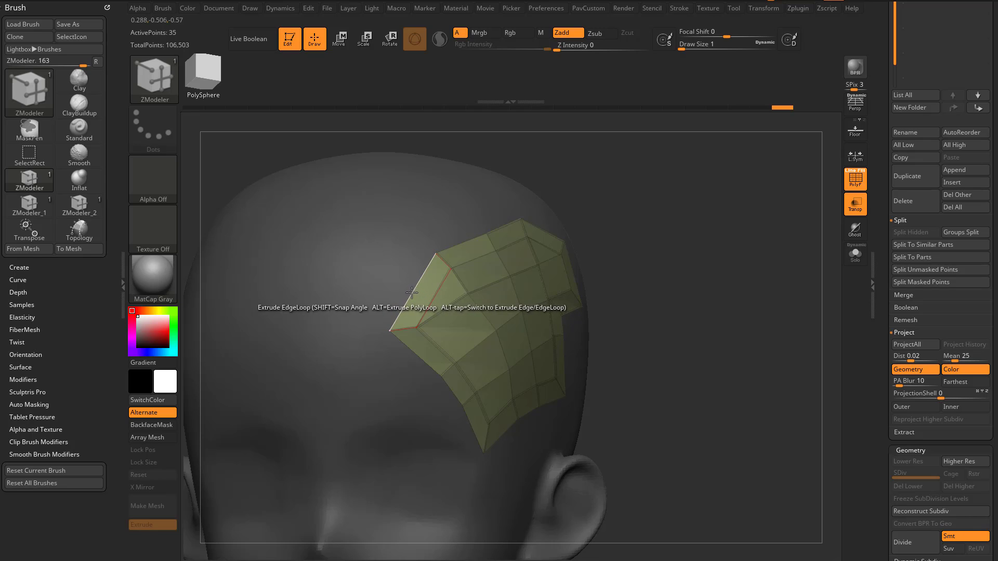
pyautogui.press('space')
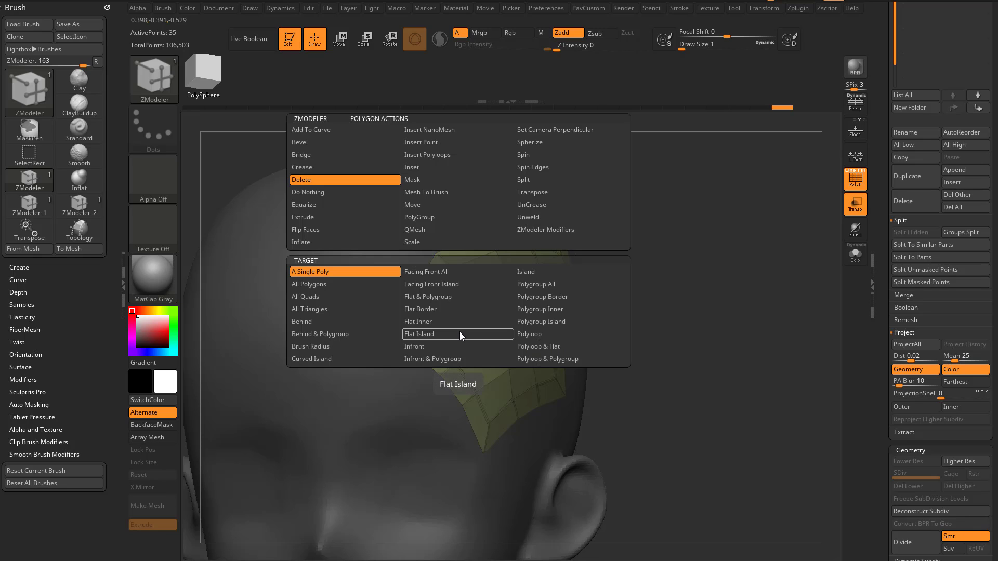
pyautogui.click(354, 192)
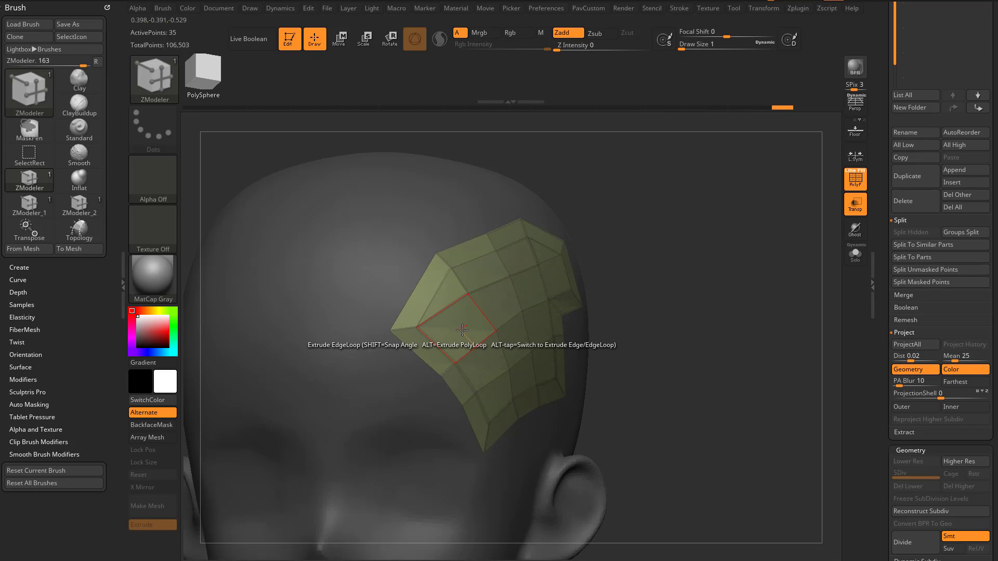
# Try the QMesh polygon action on the patch, and set the polygon action back to Do Nothing
pyautogui.press('space')
pyautogui.click(433, 229)
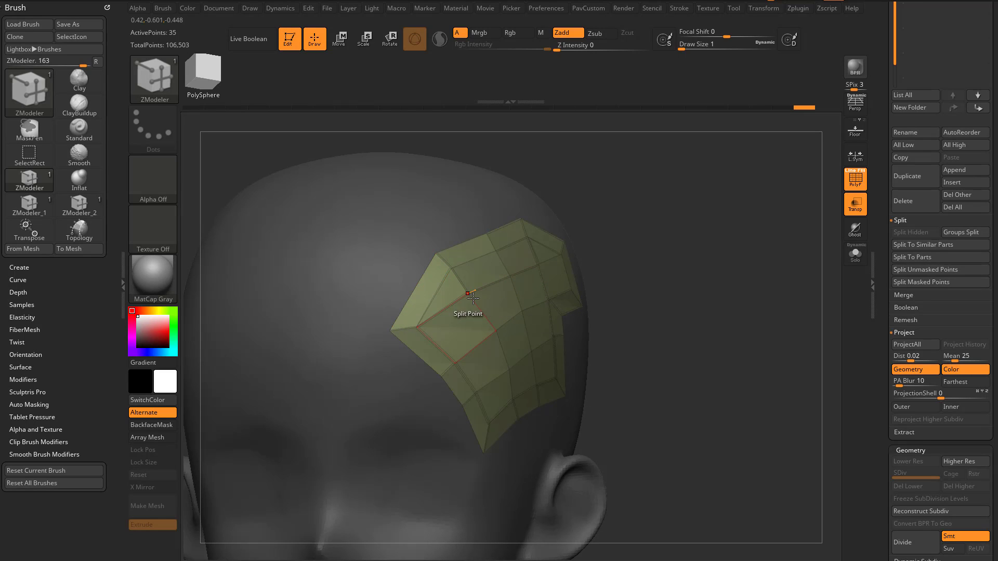
pyautogui.moveTo(420, 296); pyautogui.dragTo(435, 289)
pyautogui.moveTo(633, 284)
pyautogui.mouseDown()
pyautogui.moveTo(650, 282)
pyautogui.moveTo(545, 277)
pyautogui.mouseUp()
pyautogui.press('space')
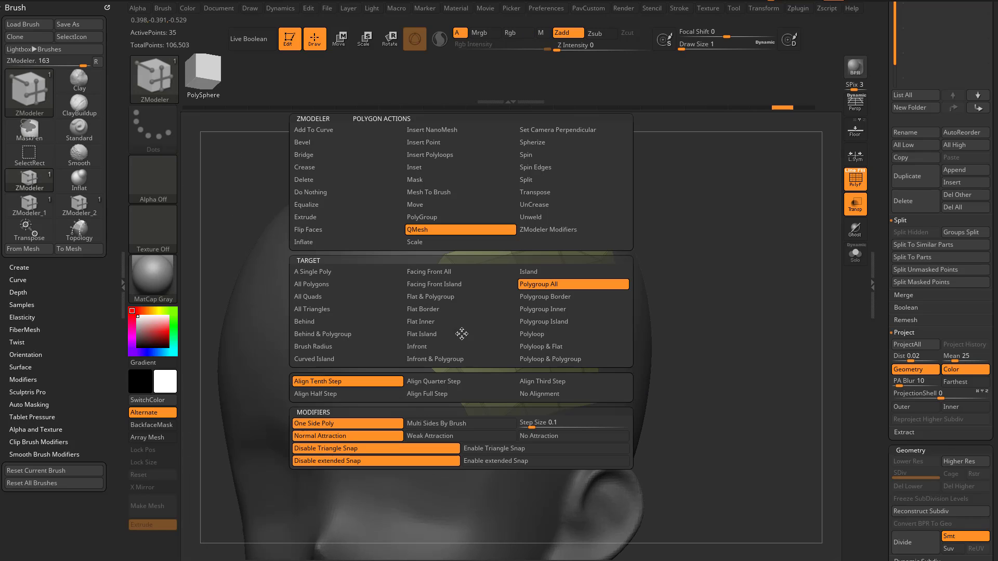
pyautogui.click(351, 193)
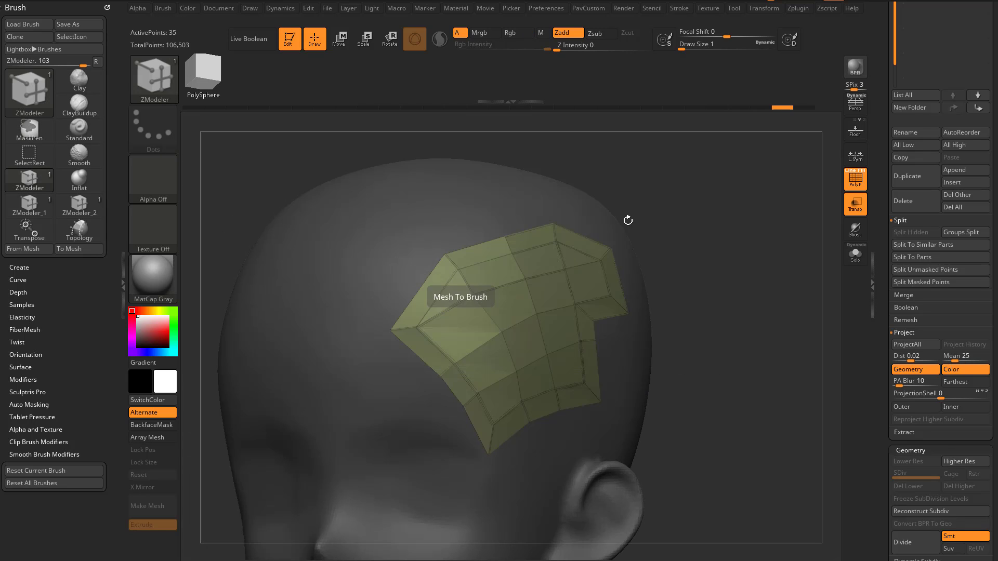
# Set the Extrude edge action's target to Edge/EdgeLoop with Snap to Surface
pyautogui.moveTo(628, 221); pyautogui.dragTo(689, 223)
pyautogui.press('space')
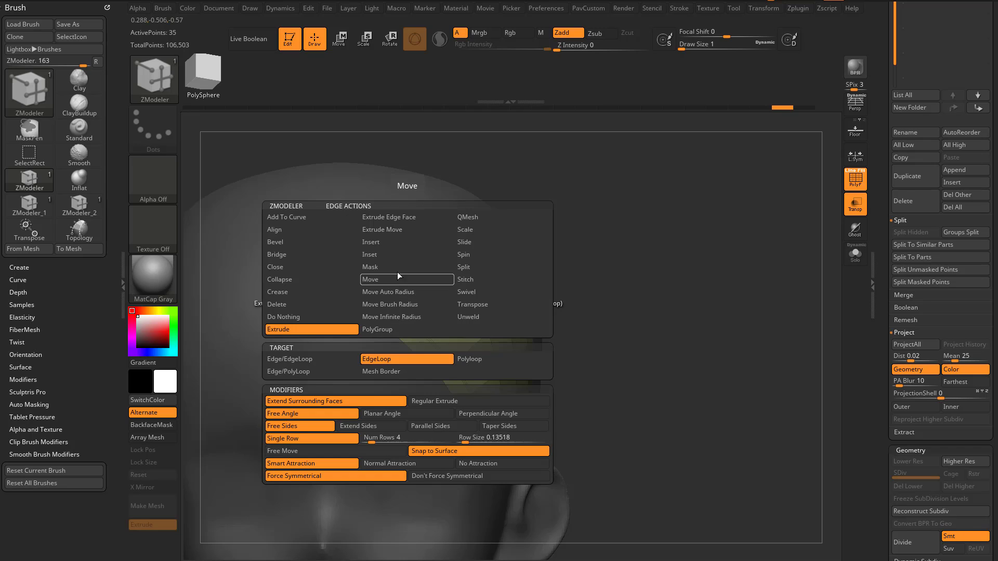
pyautogui.click(305, 359)
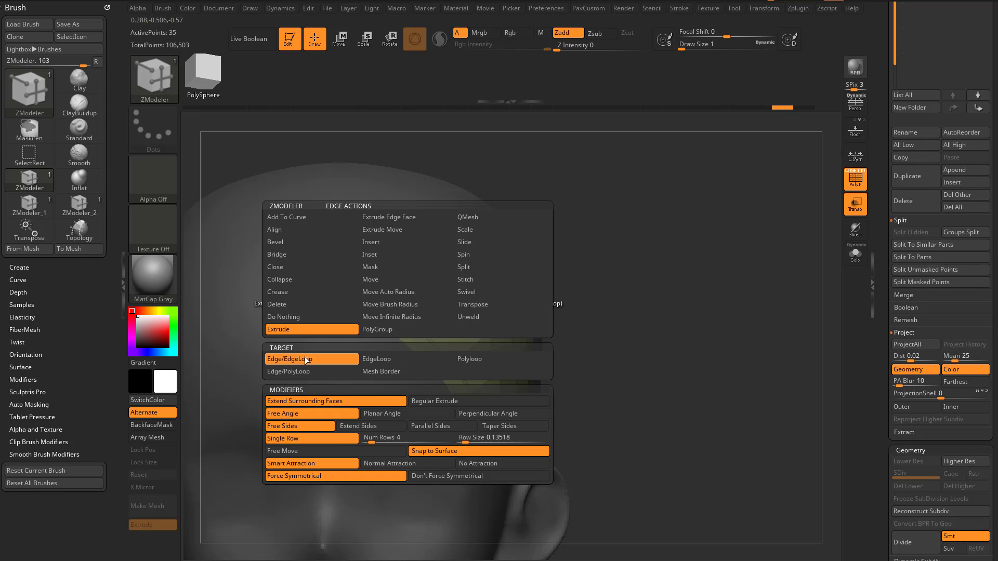
pyautogui.click(435, 454)
# Set the ZModeler point action to Move with the Snap to Surface modifier
pyautogui.press('space')
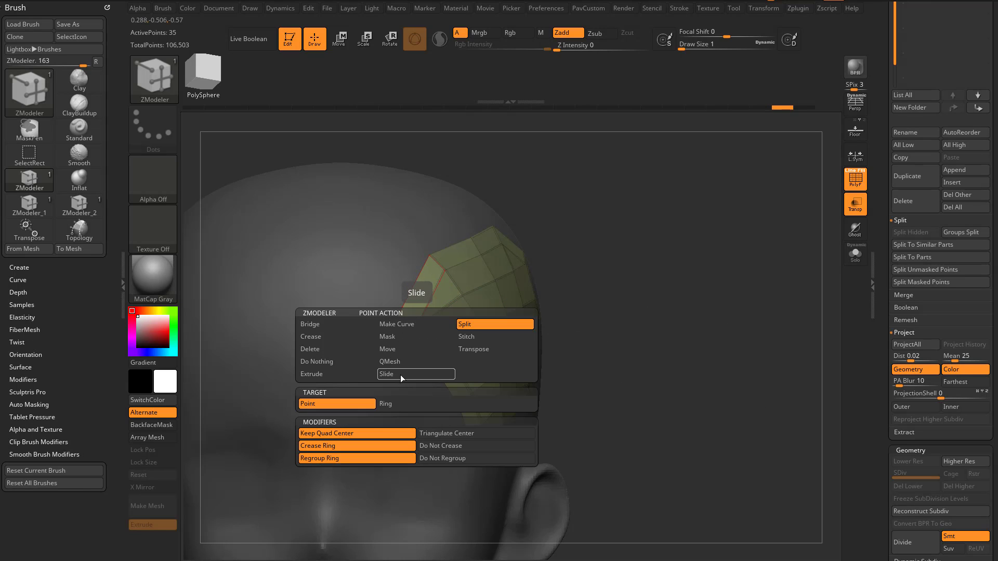
pyautogui.click(398, 349)
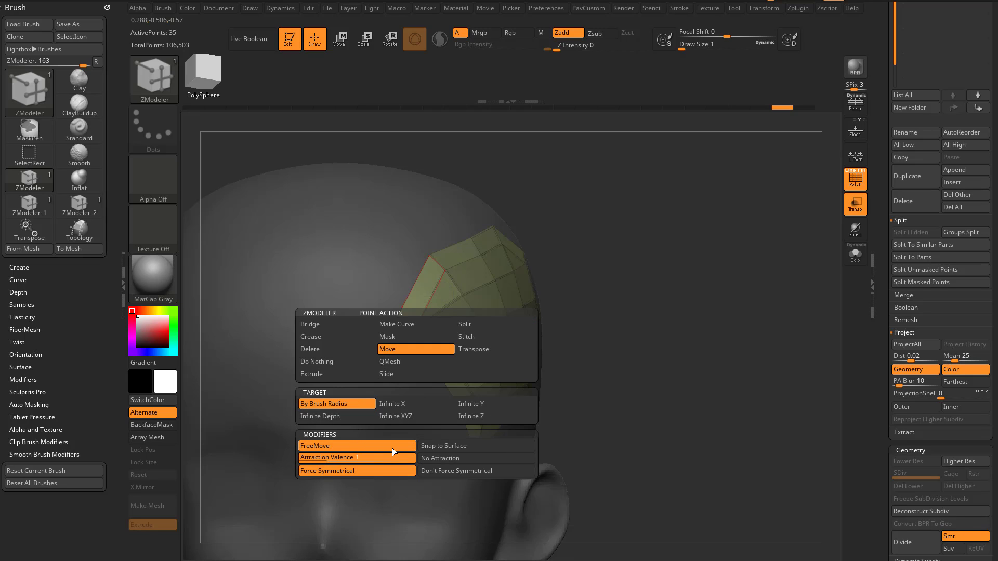
pyautogui.click(448, 446)
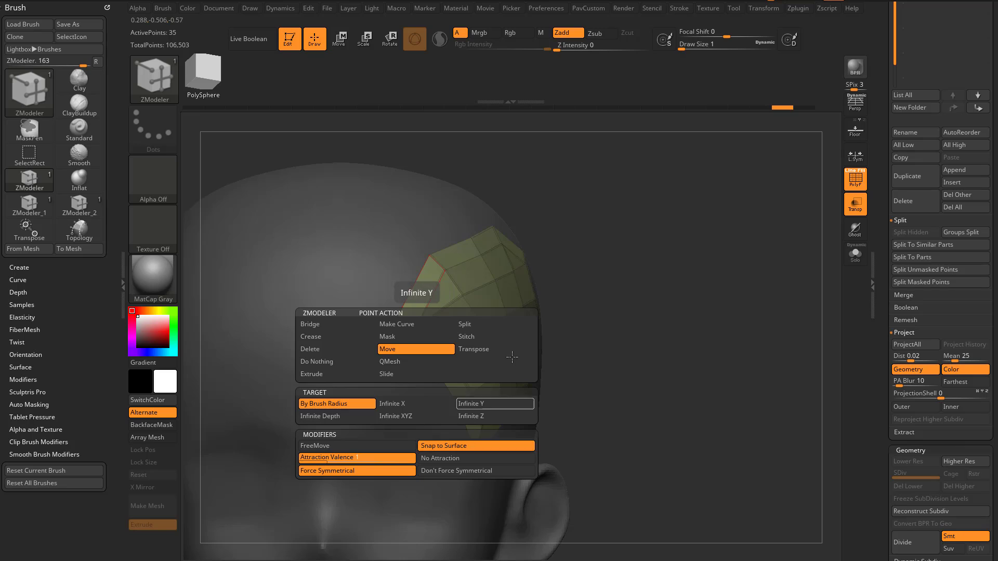
# Move the patch's forehead-side points along the head surface, using a draw size of 18
pyautogui.moveTo(699, 275); pyautogui.dragTo(613, 280)
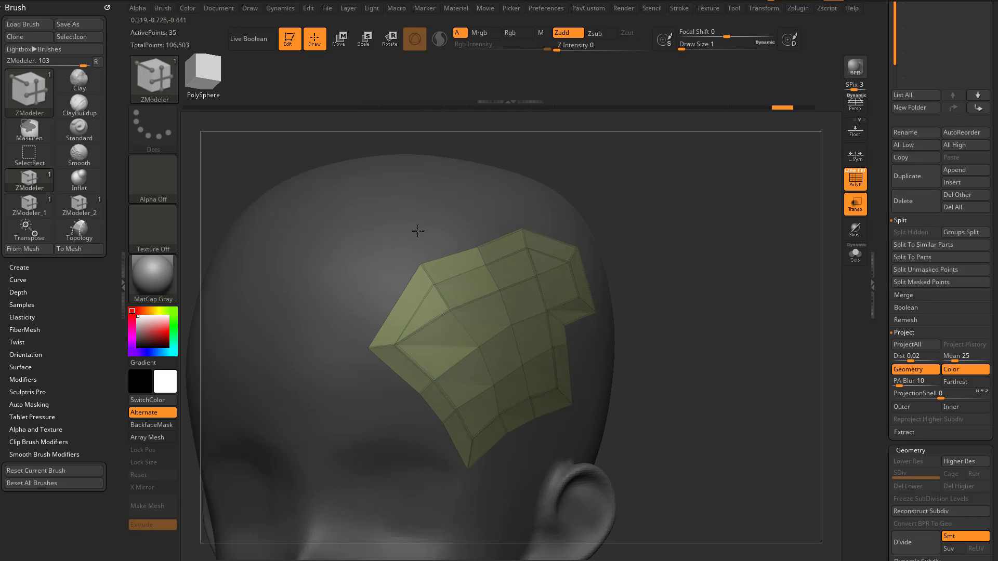
pyautogui.moveTo(421, 264); pyautogui.dragTo(405, 269)
pyautogui.moveTo(369, 349)
pyautogui.mouseDown()
pyautogui.moveTo(381, 341)
pyautogui.moveTo(363, 341)
pyautogui.mouseUp()
pyautogui.press('s')
pyautogui.press('s')
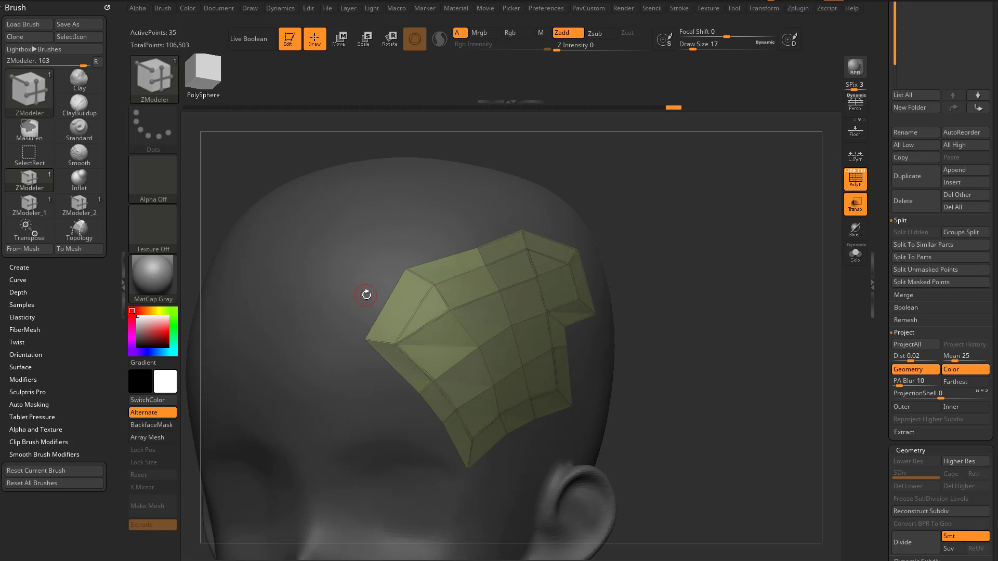
pyautogui.press('s')
pyautogui.moveTo(366, 301); pyautogui.dragTo(364, 300)
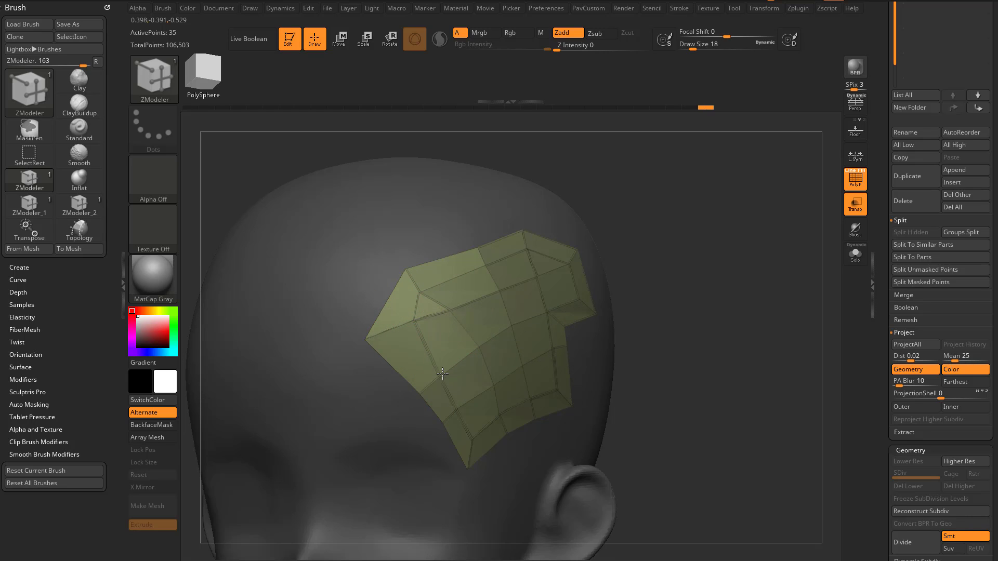
pyautogui.moveTo(669, 366); pyautogui.dragTo(409, 373)
pyautogui.moveTo(387, 341); pyautogui.dragTo(429, 345)
pyautogui.moveTo(720, 291); pyautogui.dragTo(508, 291)
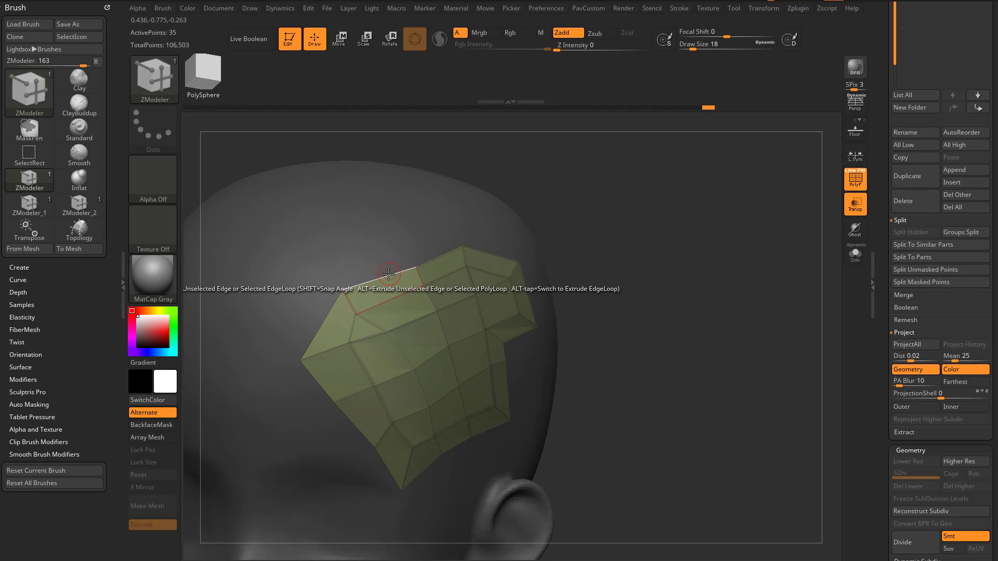
# Extrude the patch's upper border edges toward the crown along the head surface
pyautogui.moveTo(381, 279); pyautogui.dragTo(448, 233)
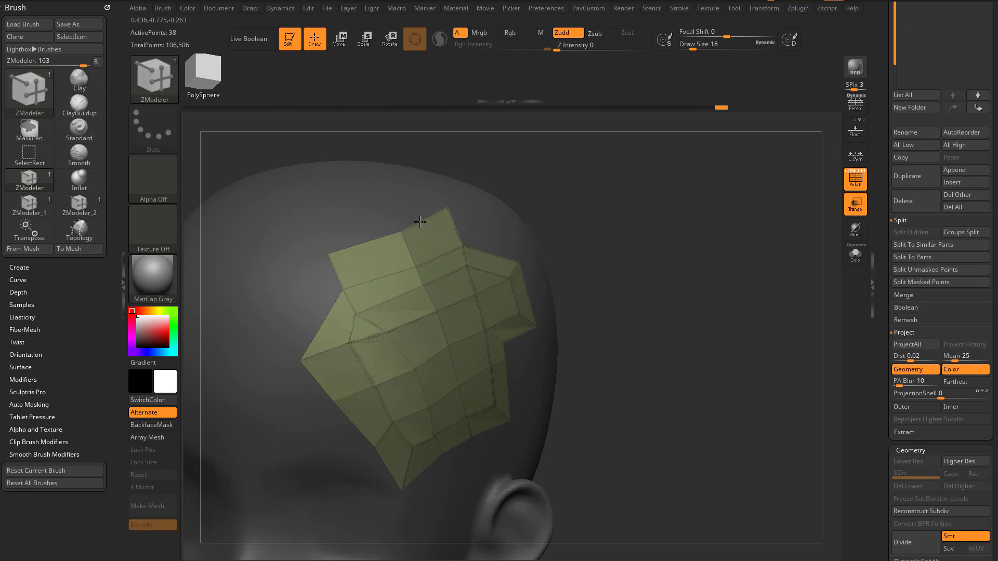
pyautogui.moveTo(577, 203); pyautogui.dragTo(497, 195)
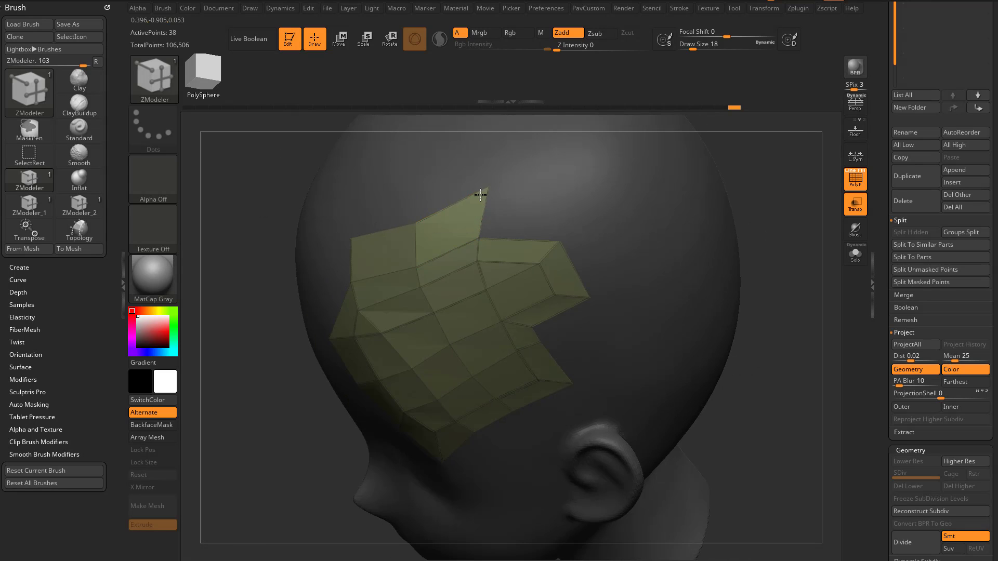
pyautogui.moveTo(416, 222); pyautogui.dragTo(350, 241, button='right')
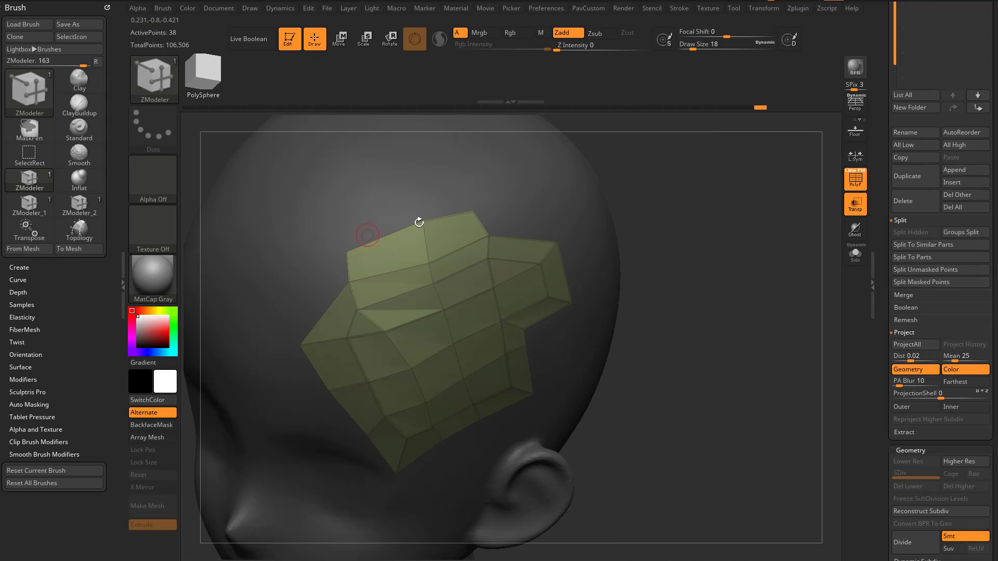
pyautogui.moveTo(419, 223); pyautogui.dragTo(508, 190, button='right')
pyautogui.moveTo(423, 211); pyautogui.dragTo(411, 236, button='right')
# Change the edge extrusion's side modifier to Taper Sides and extrude another row toward the crown
pyautogui.press('space')
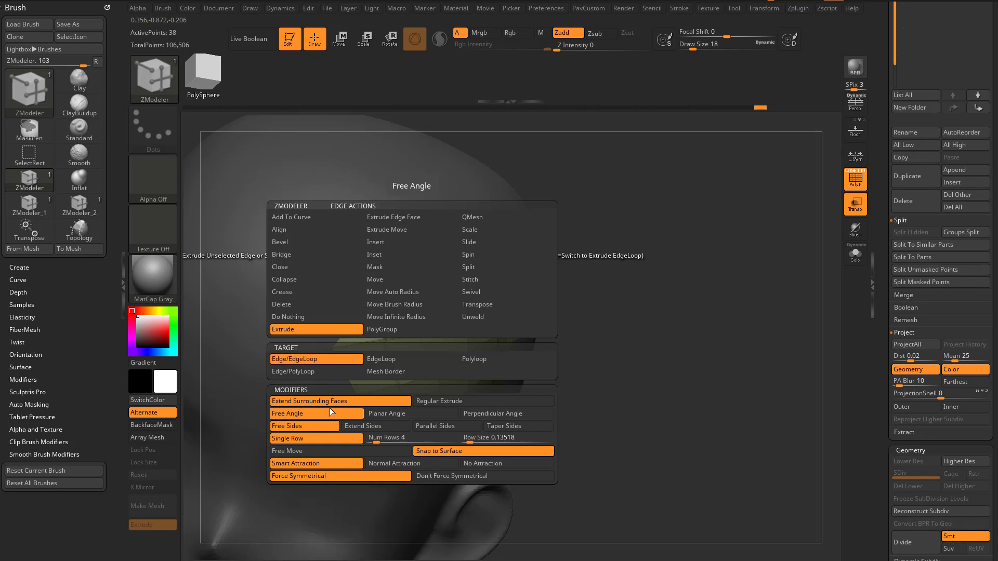
pyautogui.click(499, 427)
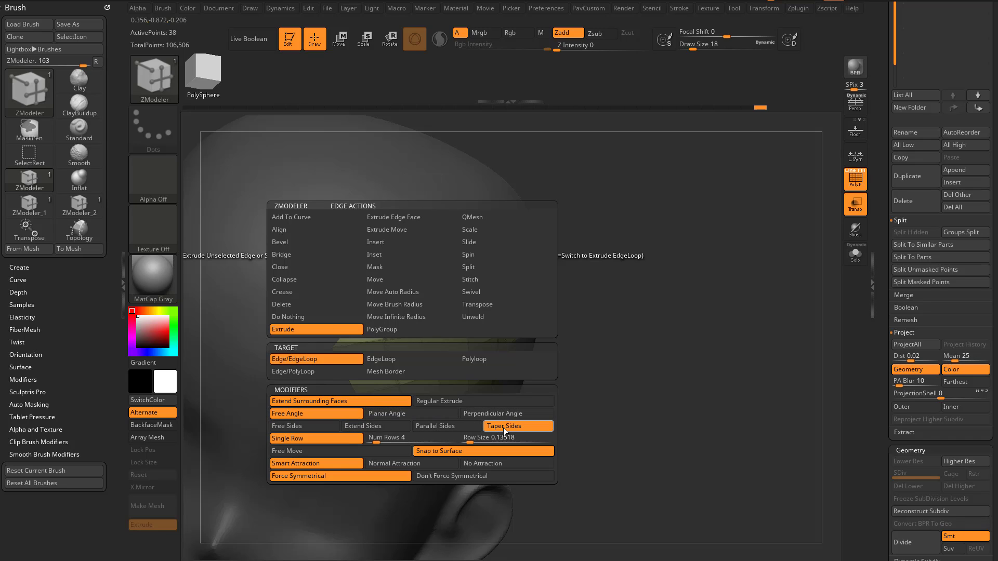
pyautogui.moveTo(424, 257)
pyautogui.mouseDown()
pyautogui.moveTo(407, 222)
pyautogui.moveTo(470, 209)
pyautogui.moveTo(443, 210)
pyautogui.moveTo(444, 223)
pyautogui.mouseUp()
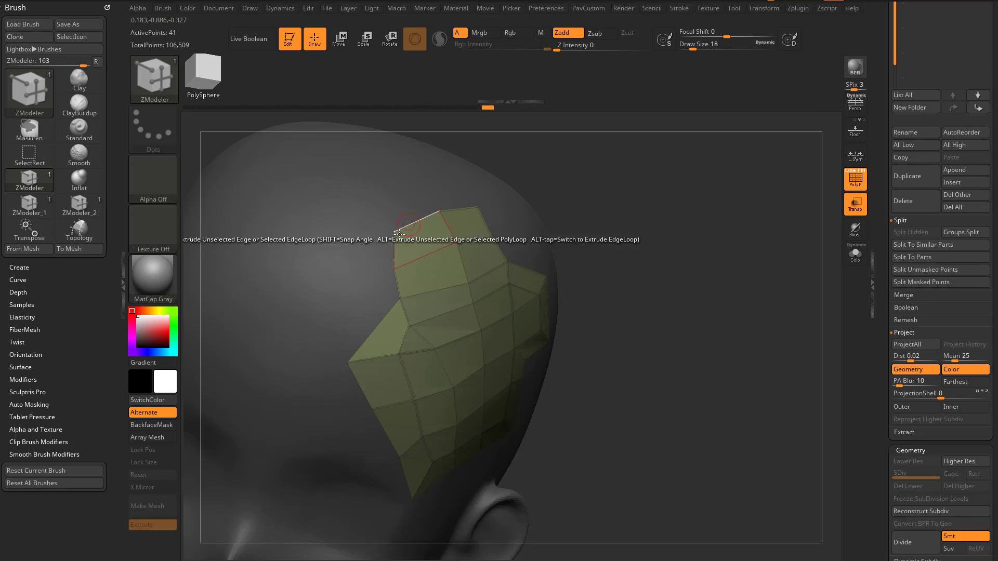
# Extrude the patch's front border edges toward the forehead, welding the gap between the new faces and adjusting the corner point
pyautogui.press('space')
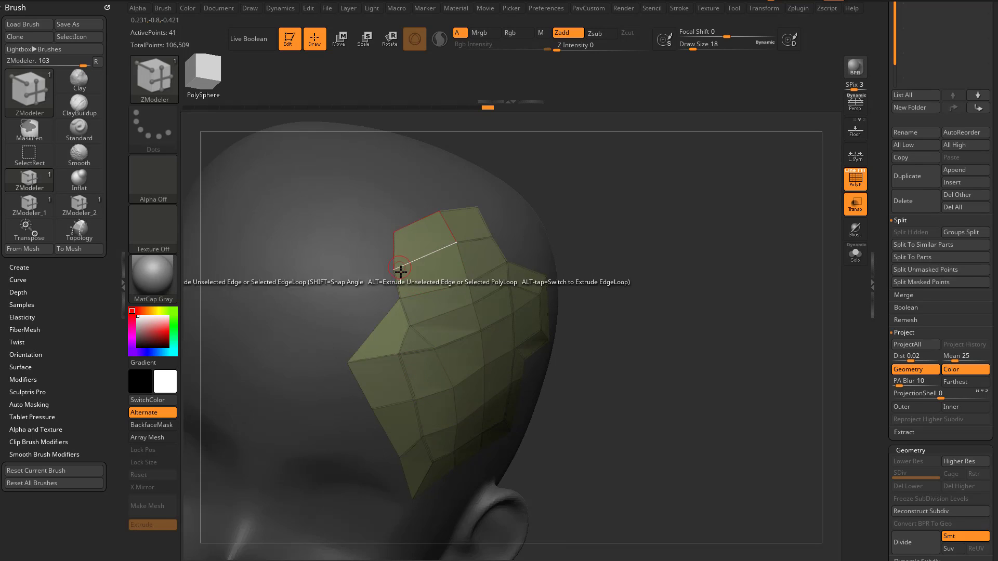
pyautogui.moveTo(399, 266); pyautogui.dragTo(364, 259)
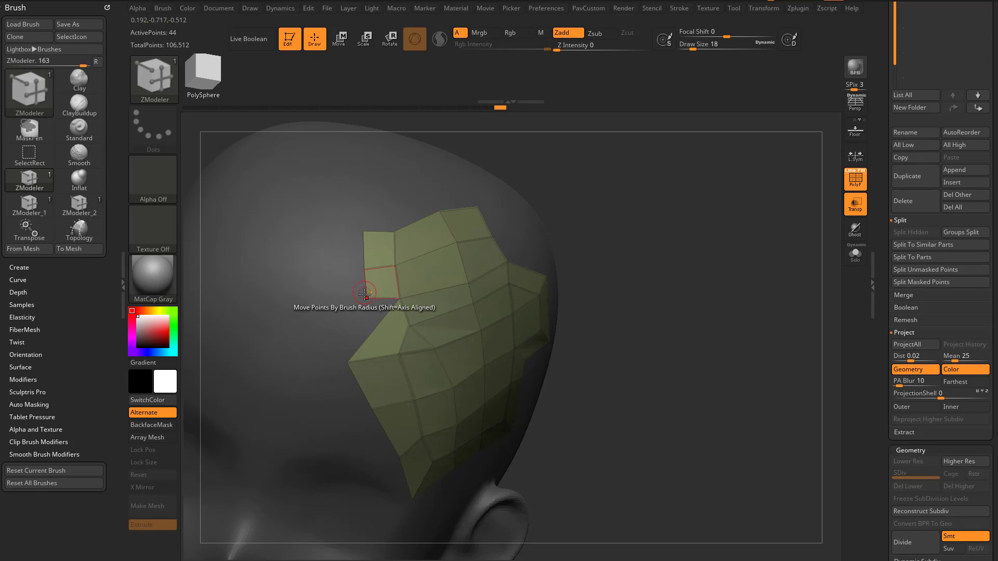
pyautogui.moveTo(367, 301)
pyautogui.mouseDown()
pyautogui.moveTo(358, 314)
pyautogui.moveTo(362, 302)
pyautogui.mouseUp()
pyautogui.moveTo(367, 337); pyautogui.dragTo(345, 333)
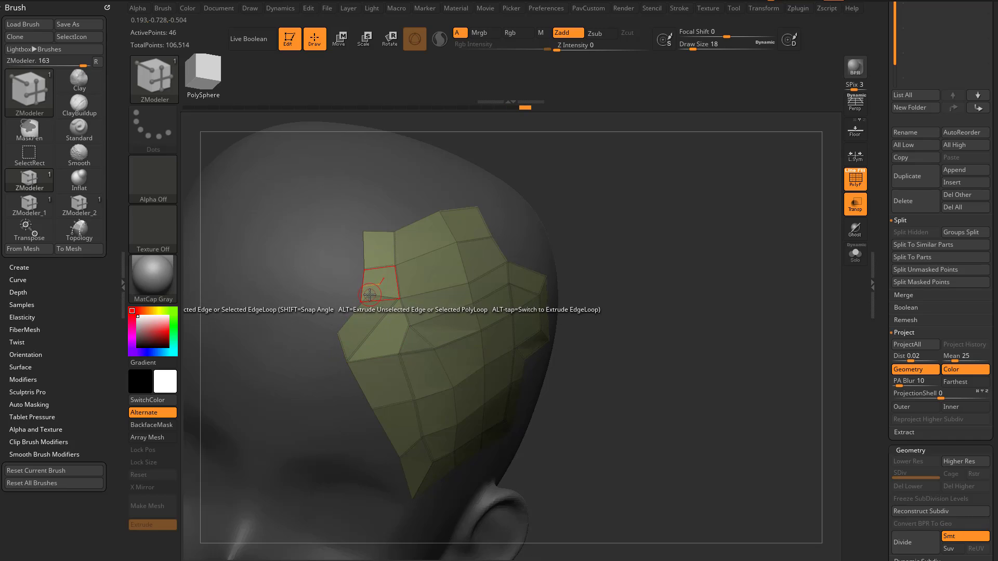
pyautogui.moveTo(364, 301); pyautogui.dragTo(366, 297)
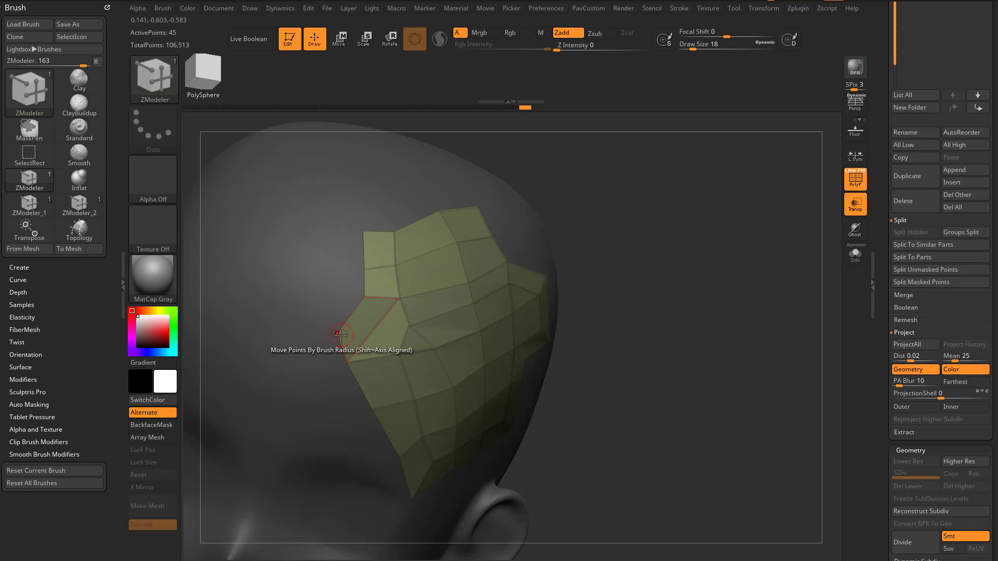
pyautogui.moveTo(341, 334); pyautogui.dragTo(329, 341)
pyautogui.keyDown('alt'); pyautogui.moveTo(641, 285); pyautogui.dragTo(647, 264); pyautogui.keyUp('alt')
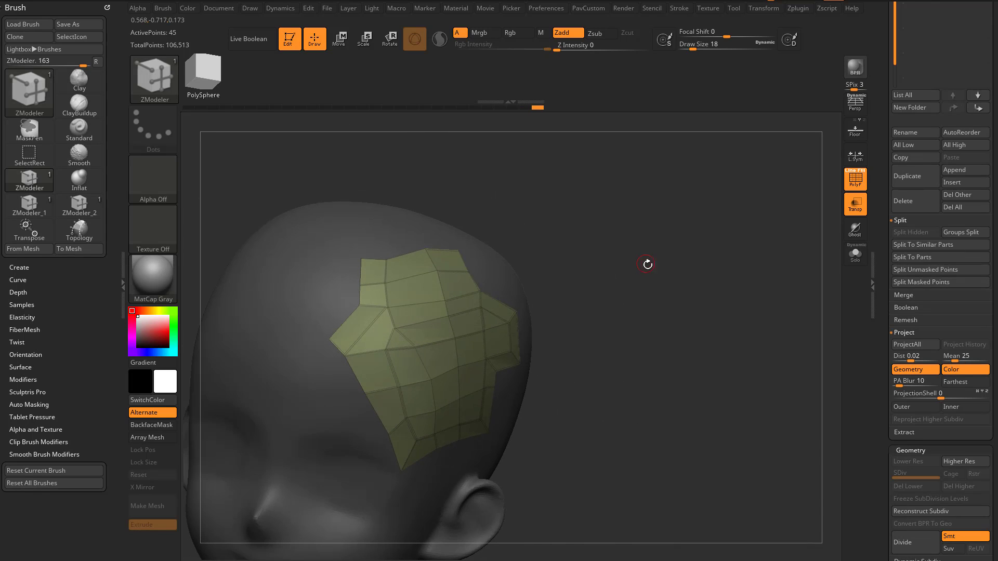
pyautogui.moveTo(336, 181); pyautogui.dragTo(306, 160)
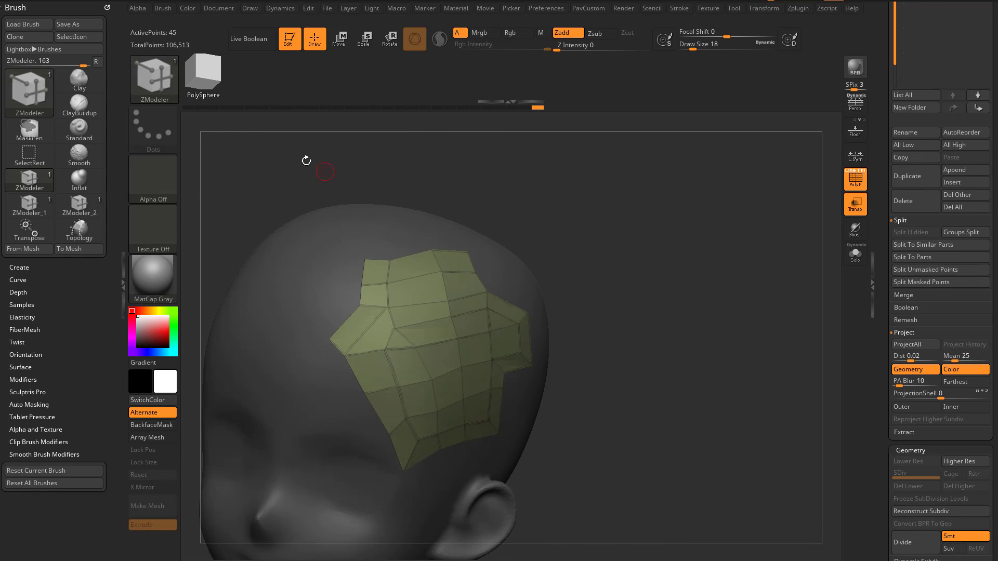
# Clone the ZModeler brush and check the clone's edge Extrude and point Move actions on the patch
pyautogui.click(144, 80)
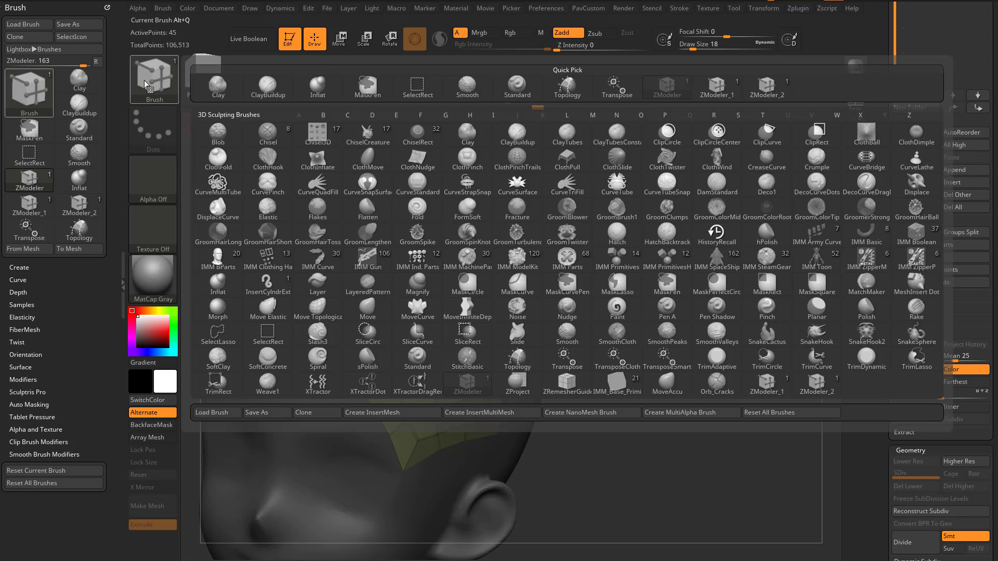
pyautogui.click(306, 411)
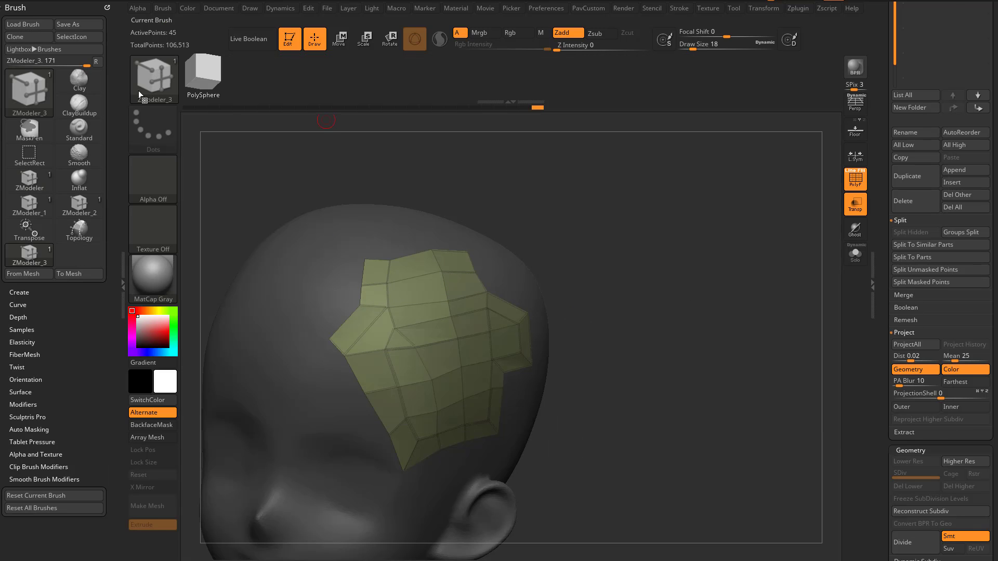
pyautogui.click(146, 79)
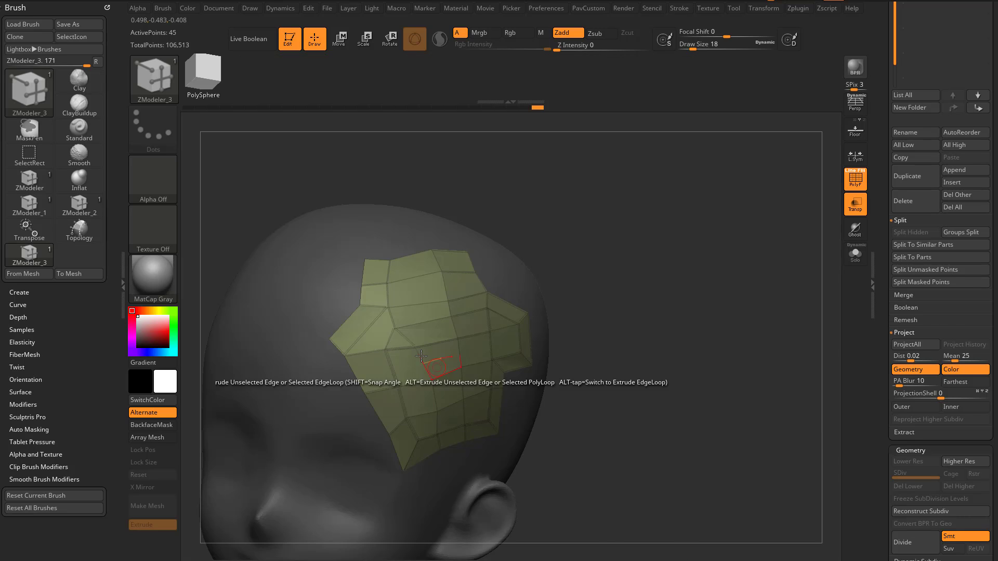
pyautogui.press('space')
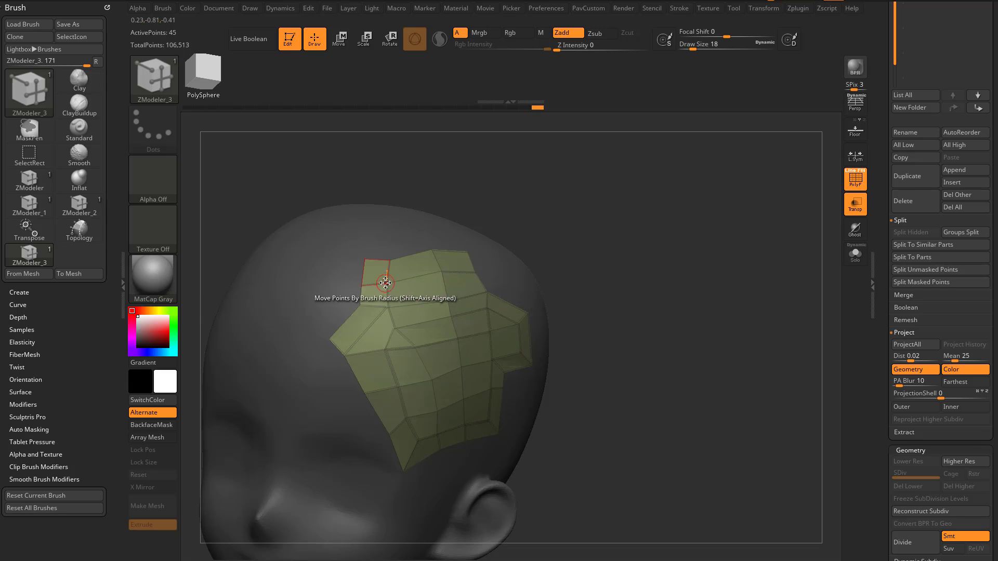
pyautogui.press('space')
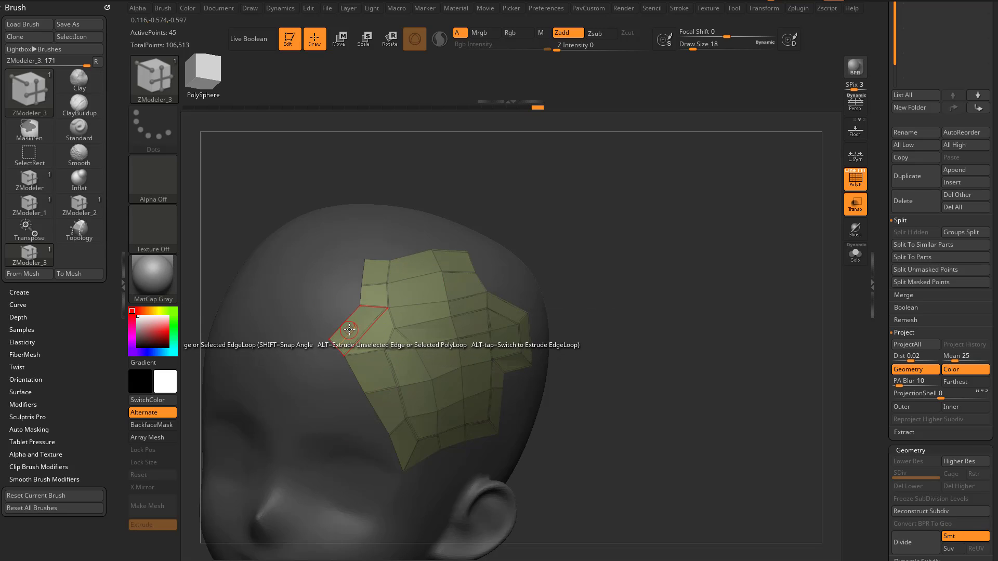
pyautogui.press('space')
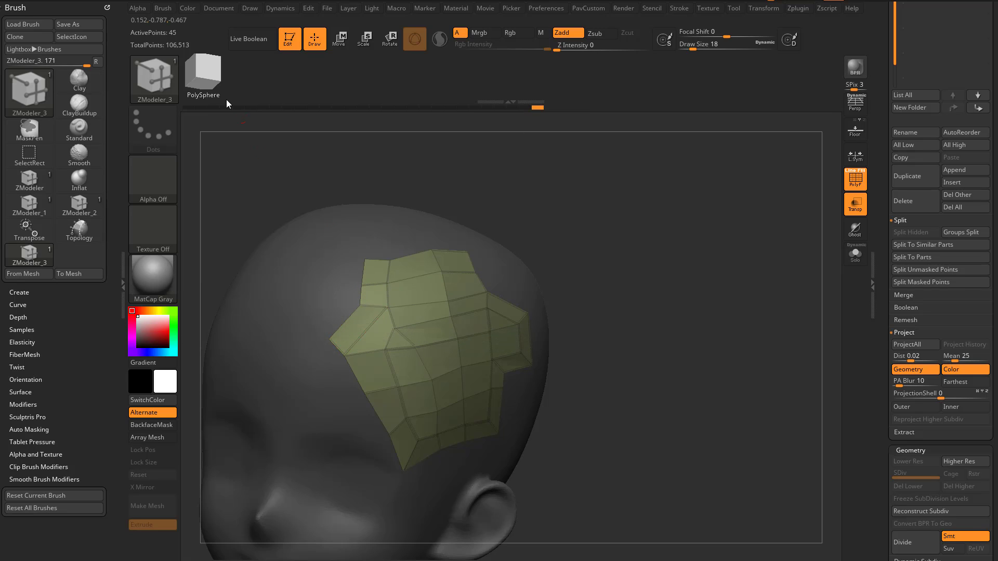
# View the BrushPresets save location for the cloned brush without saving a file
pyautogui.click(161, 6)
pyautogui.click(228, 29)
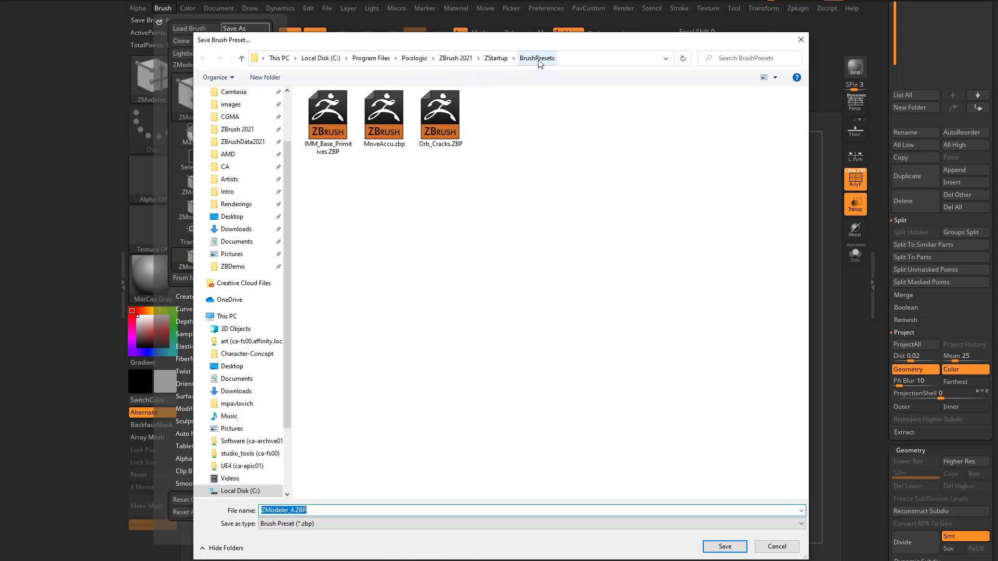
pyautogui.click(776, 547)
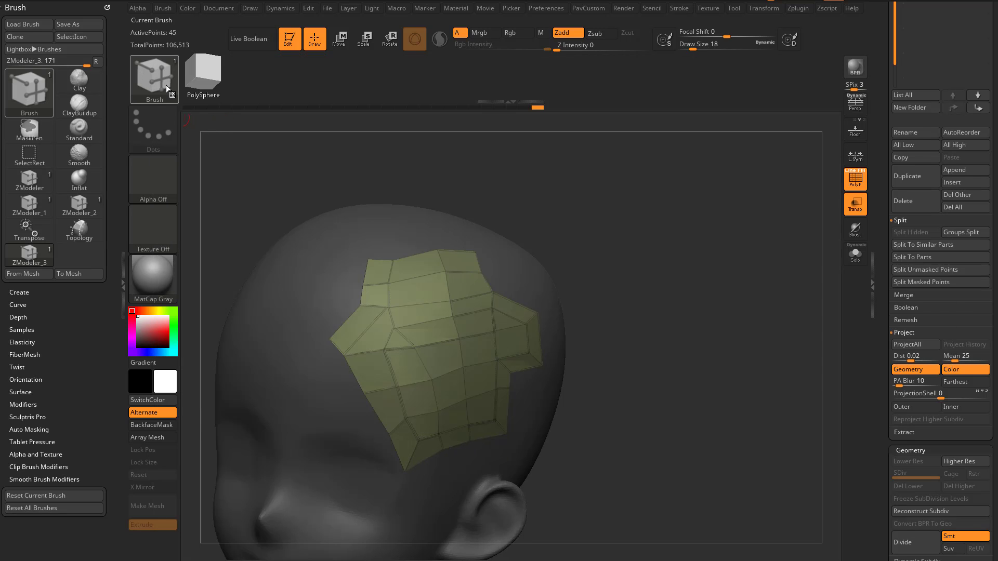
# Assign 3 as the custom hotkey of the ZModeler_3 brush
pyautogui.click(167, 85)
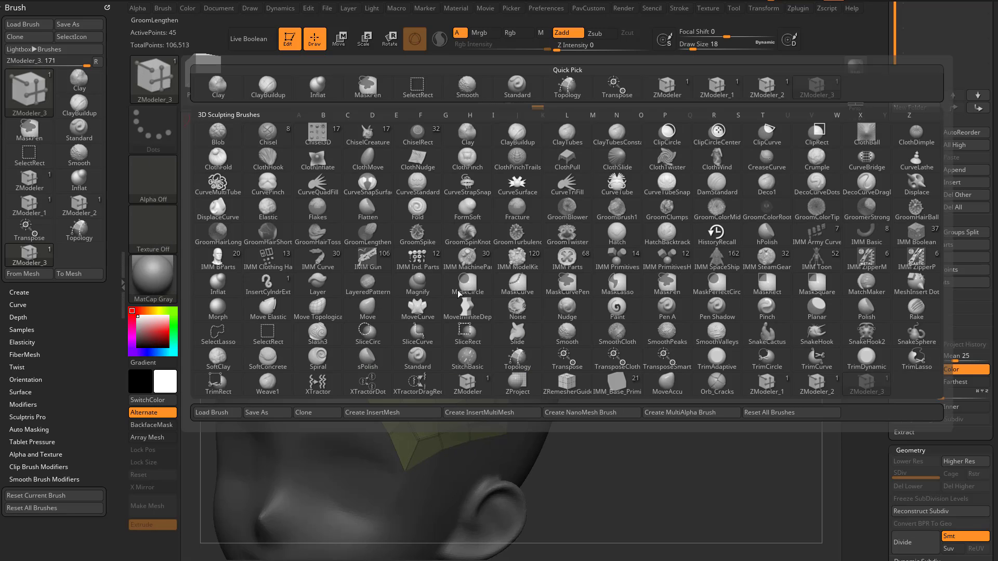
pyautogui.keyDown('ctrl'); pyautogui.keyDown('alt'); pyautogui.click(875, 388); pyautogui.keyUp('alt'); pyautogui.keyUp('ctrl')
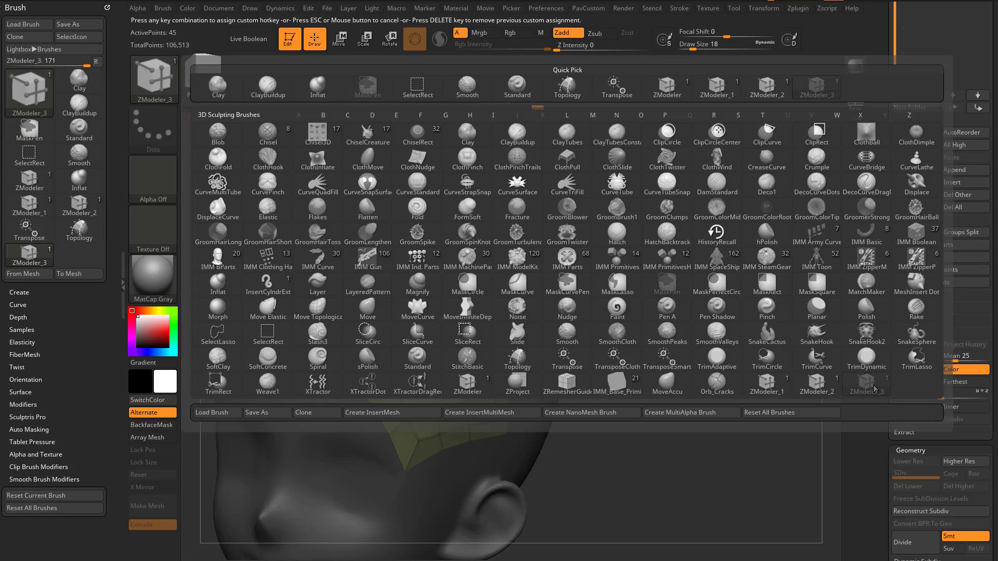
pyautogui.press('3')
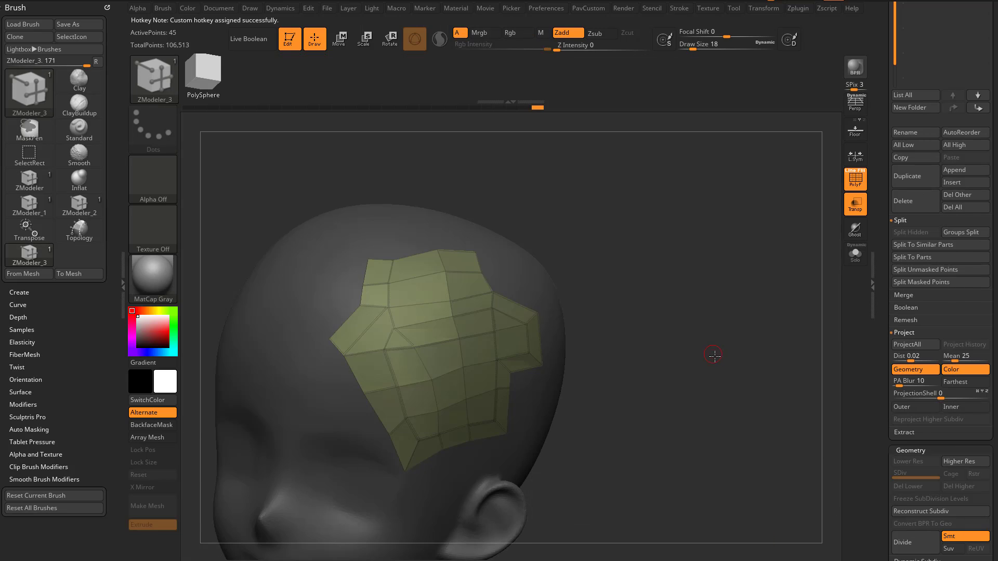
# Test the brush hotkeys by switching to Clay and back to ZModeler_3, and check its edge Extrude modifiers
pyautogui.moveTo(714, 356); pyautogui.dragTo(715, 357)
pyautogui.moveTo(595, 217); pyautogui.dragTo(644, 217)
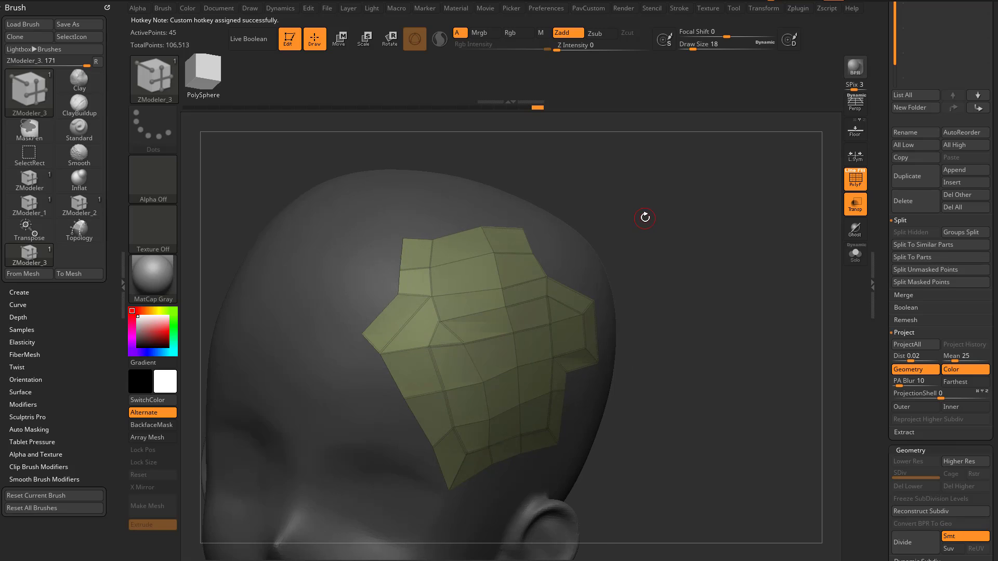
pyautogui.press('1')
pyautogui.press('2')
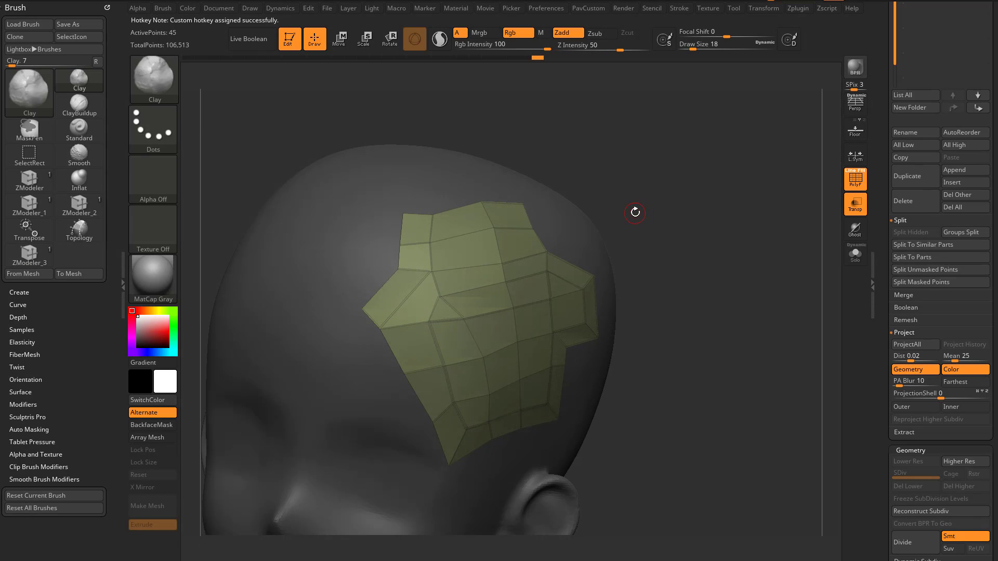
pyautogui.press('3')
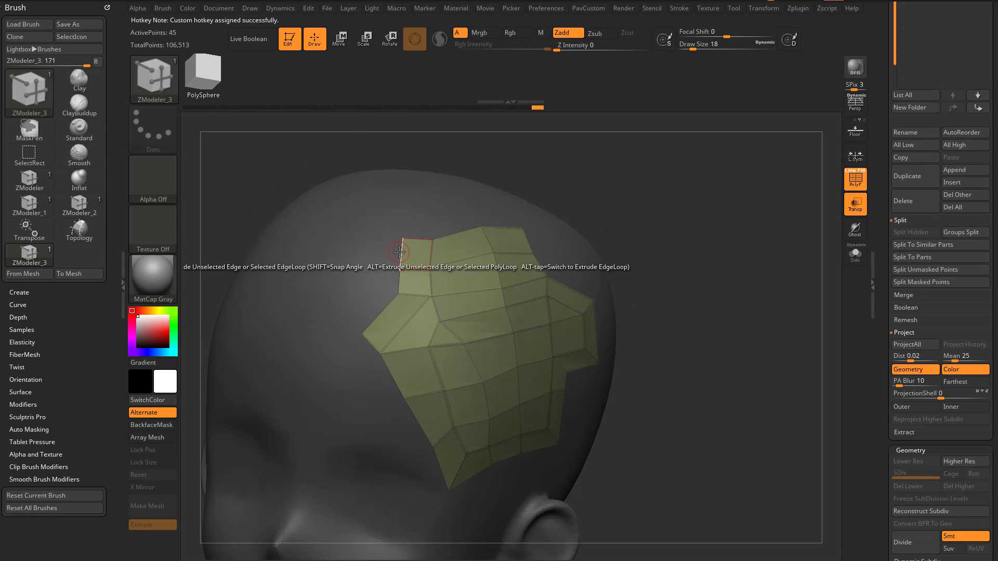
pyautogui.press('space')
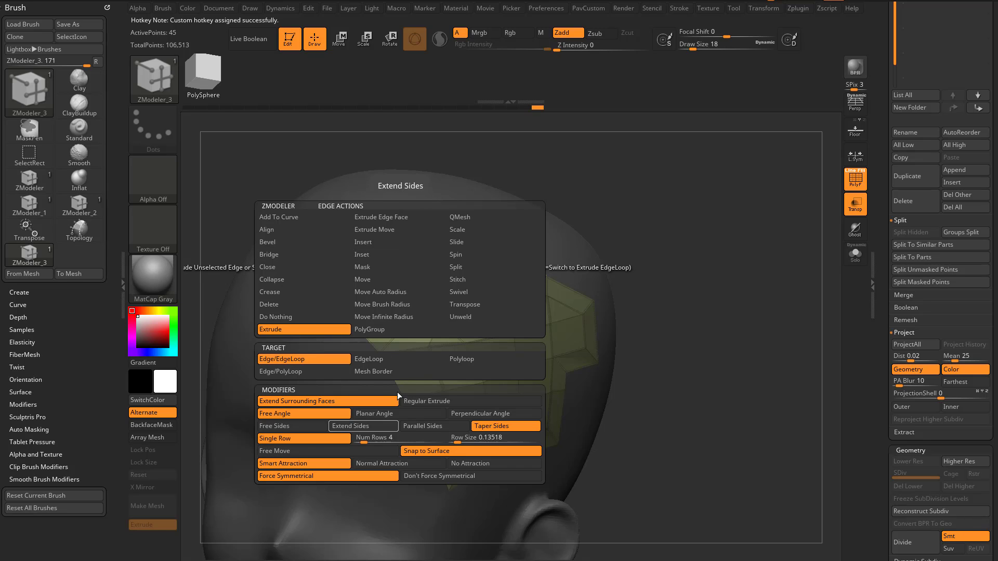
# Set the ZModeler_3 brush's draw size to 33
pyautogui.moveTo(671, 288)
pyautogui.mouseDown()
pyautogui.moveTo(685, 300)
pyautogui.moveTo(661, 259)
pyautogui.moveTo(653, 298)
pyautogui.moveTo(642, 286)
pyautogui.mouseUp()
pyautogui.press('s')
pyautogui.click(647, 289)
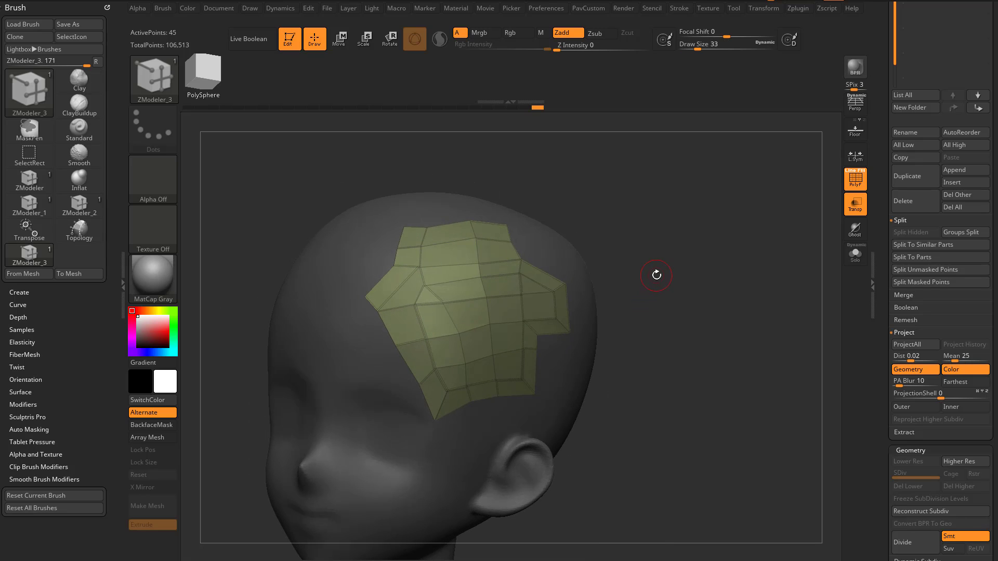
# Draw a grid of three vertical and three crossing Topology brush curves over the patch on the side of the head
pyautogui.moveTo(695, 270)
pyautogui.keyDown('alt'); pyautogui.mouseDown()
pyautogui.moveTo(646, 263)
pyautogui.moveTo(660, 267)
pyautogui.mouseUp(); pyautogui.keyUp('alt')
pyautogui.press('b')
pyautogui.press('t')
pyautogui.press('o')
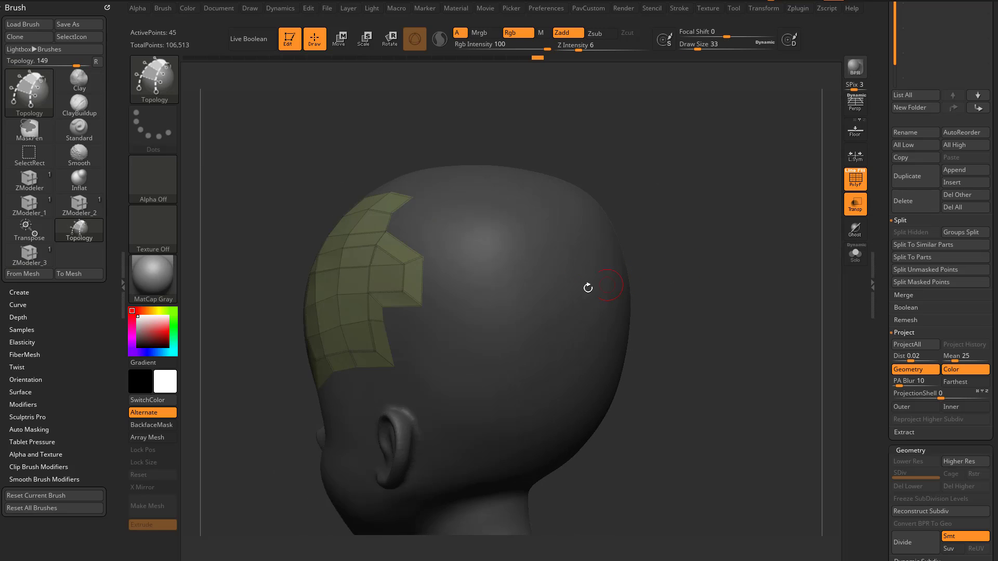
pyautogui.moveTo(588, 288)
pyautogui.mouseDown()
pyautogui.moveTo(517, 249)
pyautogui.moveTo(635, 238)
pyautogui.mouseUp()
pyautogui.moveTo(728, 272)
pyautogui.mouseDown()
pyautogui.moveTo(525, 294)
pyautogui.moveTo(520, 343)
pyautogui.moveTo(483, 298)
pyautogui.mouseUp()
pyautogui.moveTo(409, 277); pyautogui.dragTo(412, 365)
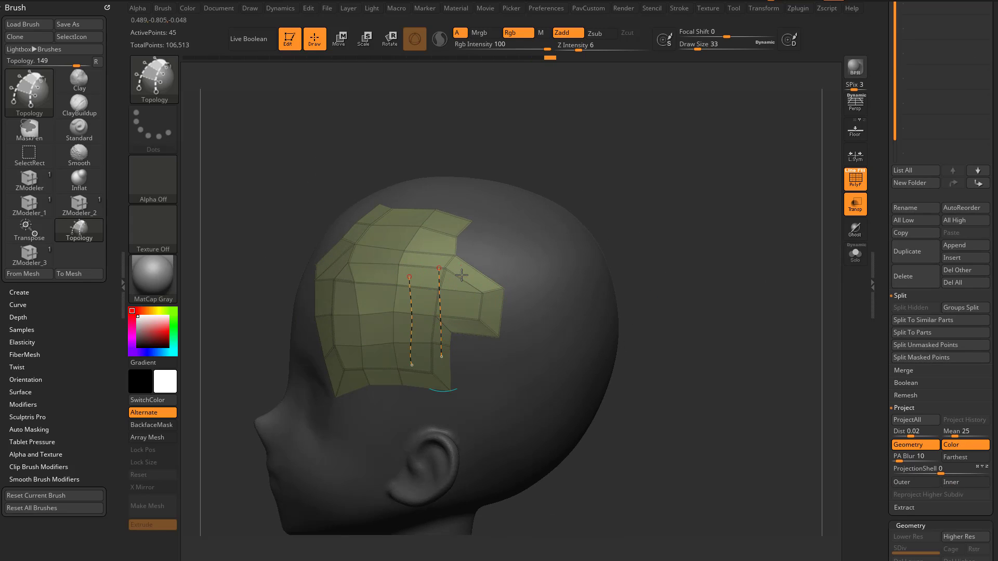
pyautogui.moveTo(460, 267); pyautogui.dragTo(468, 334)
pyautogui.moveTo(379, 305); pyautogui.dragTo(494, 276)
pyautogui.moveTo(384, 330); pyautogui.dragTo(503, 296)
pyautogui.moveTo(377, 351); pyautogui.dragTo(510, 327)
pyautogui.moveTo(632, 311); pyautogui.dragTo(681, 291)
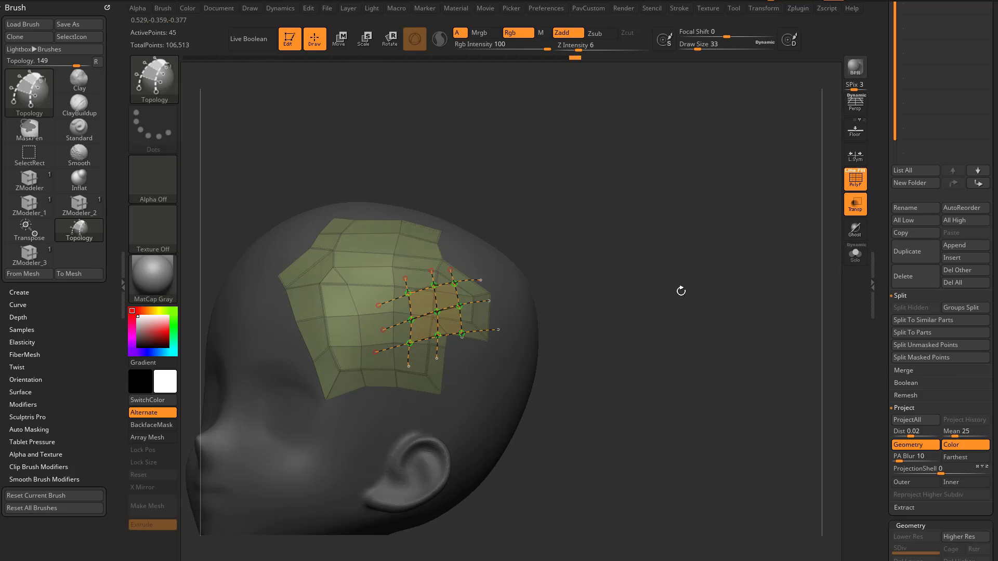
# Generate a patch from the topology curves at draw size 1 and separate it into its own subtool with Split Masked Points
pyautogui.press('s')
pyautogui.moveTo(593, 350)
pyautogui.mouseDown()
pyautogui.moveTo(571, 353)
pyautogui.moveTo(619, 357)
pyautogui.moveTo(618, 418)
pyautogui.moveTo(613, 401)
pyautogui.moveTo(649, 406)
pyautogui.mouseUp()
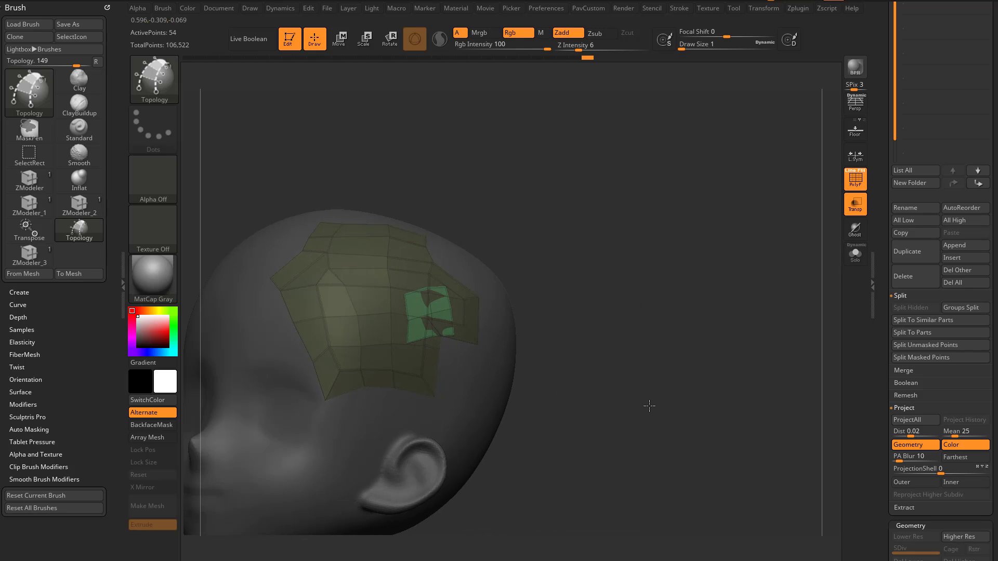
pyautogui.press('5')
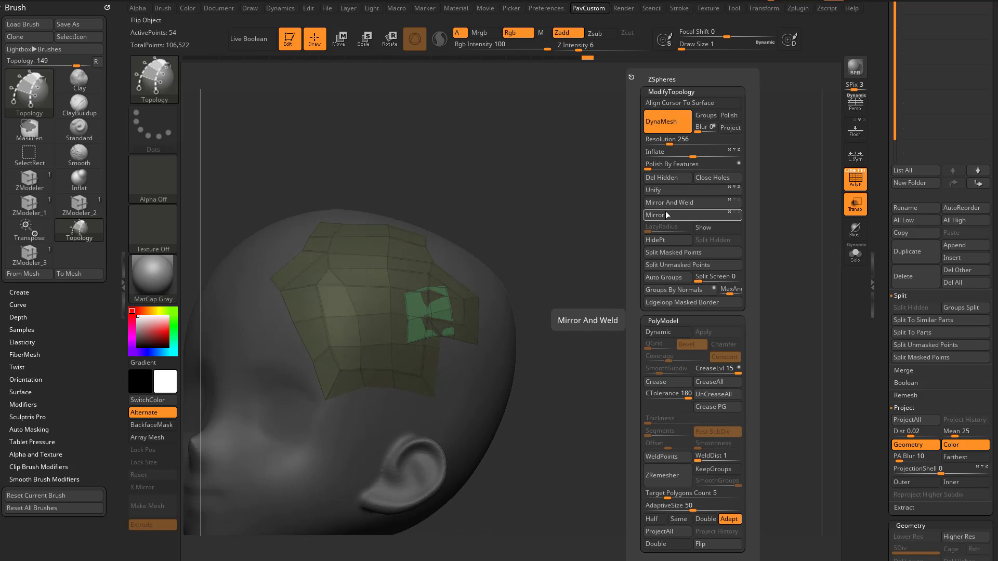
pyautogui.click(664, 254)
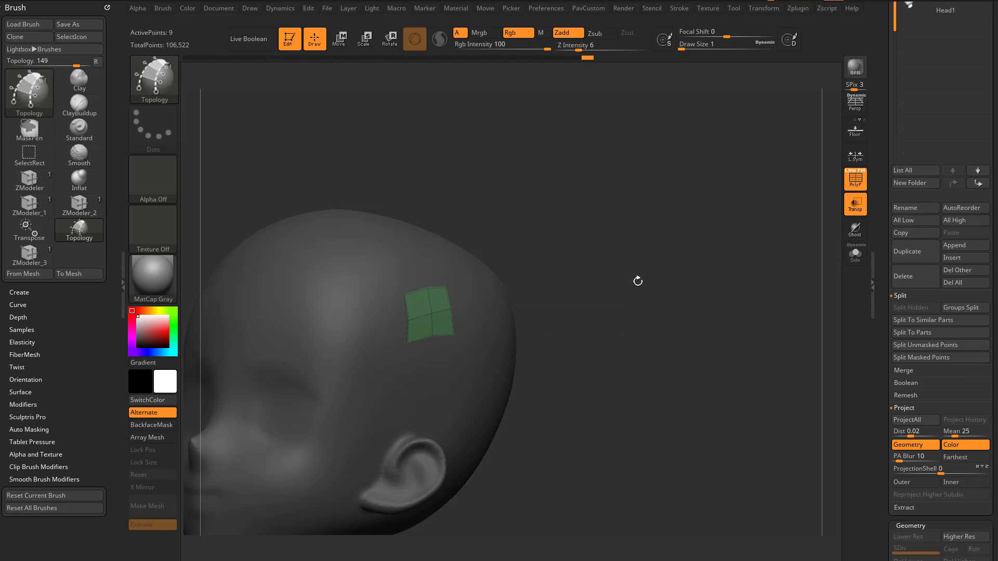
pyautogui.keyDown('shift'); pyautogui.moveTo(637, 280); pyautogui.dragTo(646, 296); pyautogui.keyUp('shift')
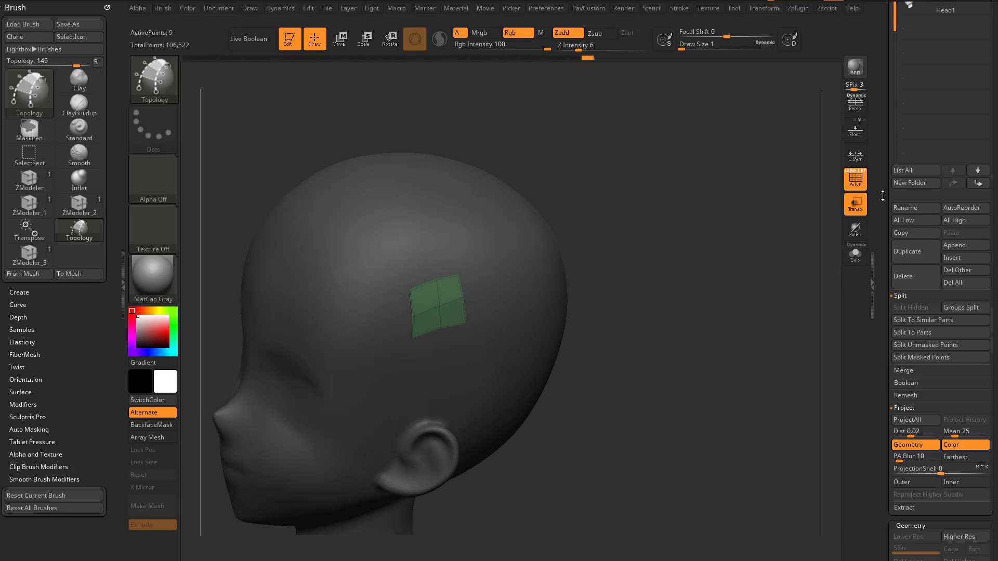
pyautogui.scroll(5, 882, 332)
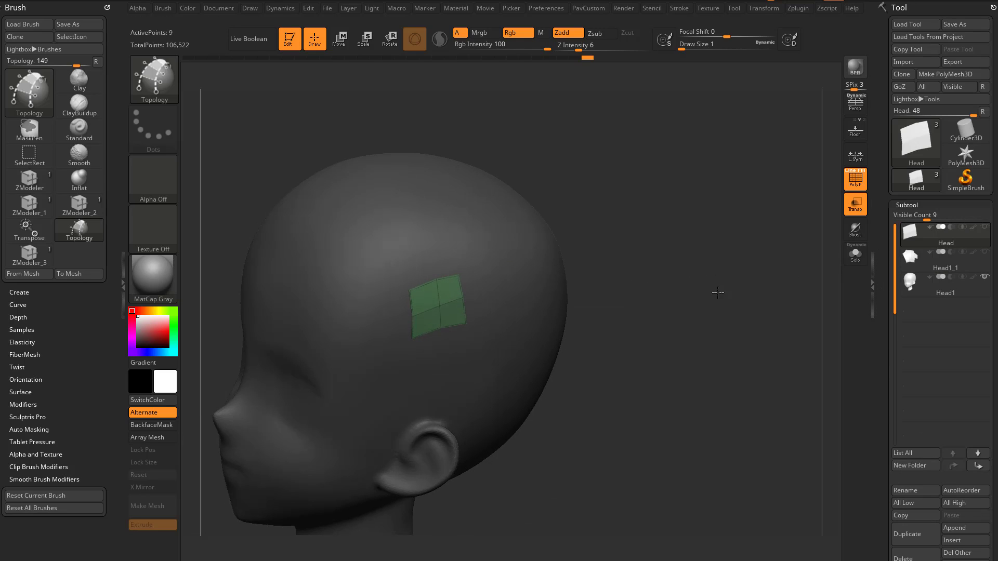
# Extrude the new patch's border edges outward over the head surface with ZModeler and move its upper corner point at draw size 8
pyautogui.keyDown('alt'); pyautogui.moveTo(718, 293); pyautogui.dragTo(749, 279); pyautogui.keyUp('alt')
pyautogui.press('b')
pyautogui.press('z')
pyautogui.press('m')
pyautogui.press('space')
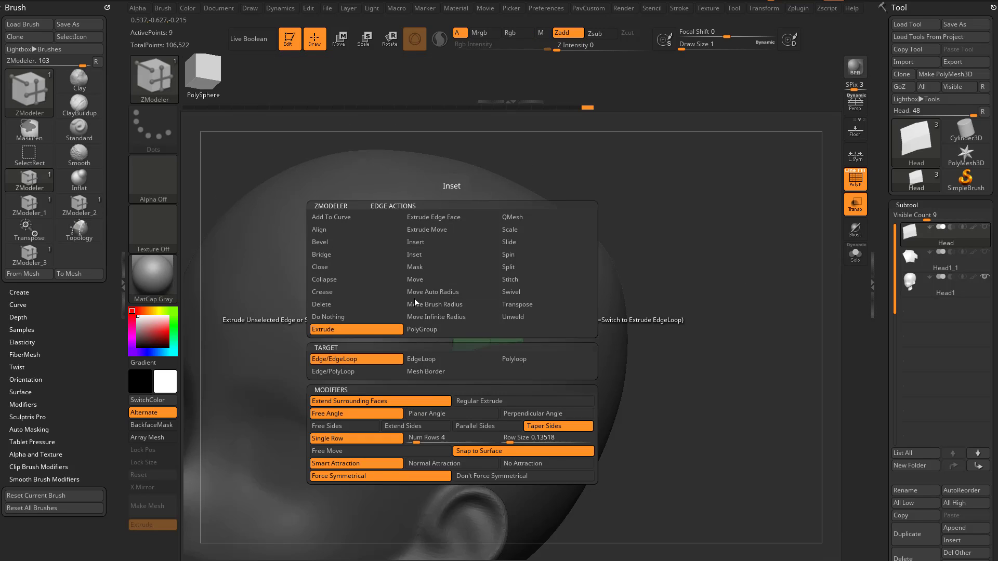
pyautogui.moveTo(450, 319)
pyautogui.mouseDown()
pyautogui.moveTo(407, 312)
pyautogui.moveTo(424, 326)
pyautogui.moveTo(403, 329)
pyautogui.moveTo(412, 320)
pyautogui.mouseUp()
pyautogui.press('s')
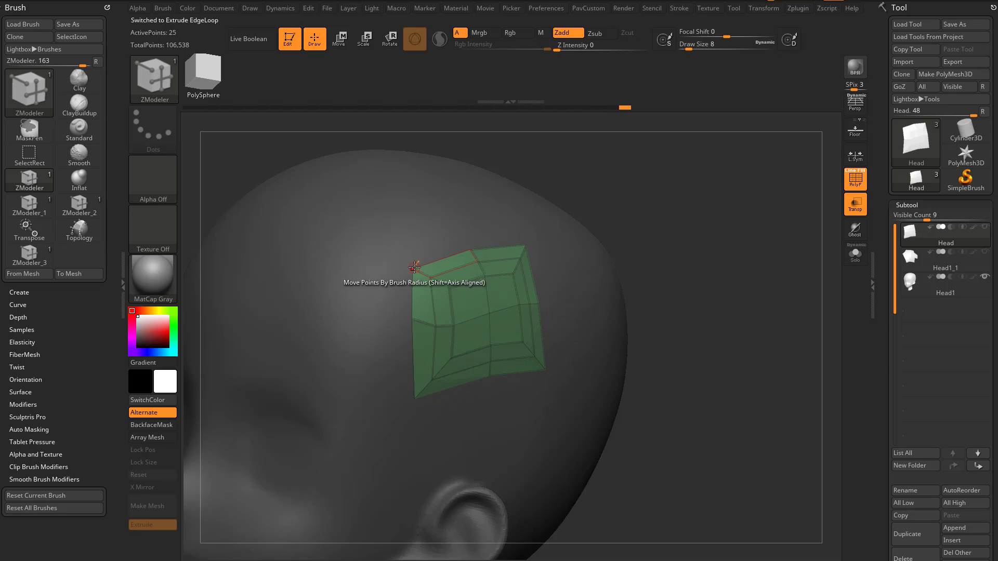
pyautogui.moveTo(414, 267); pyautogui.dragTo(430, 275)
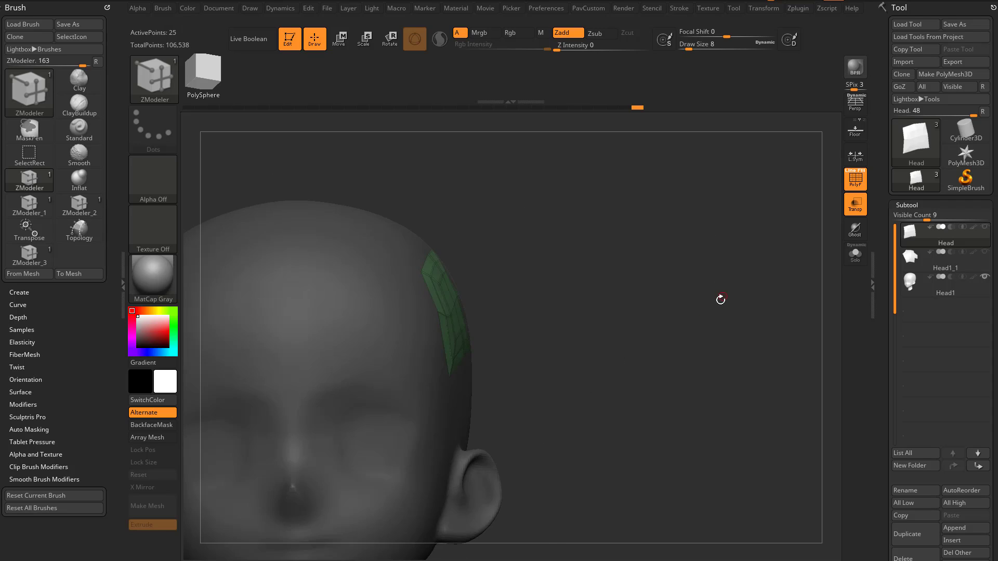
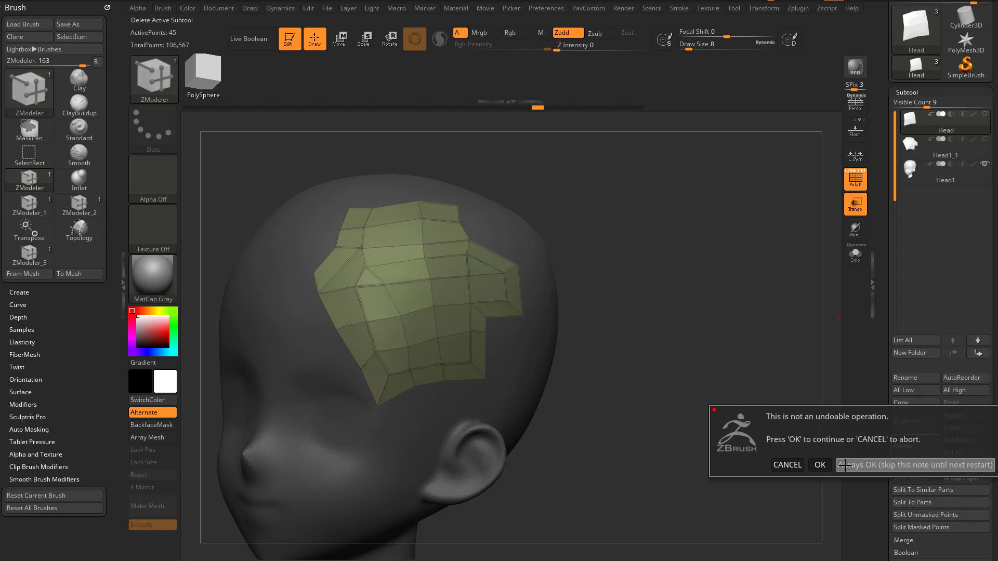
# Delete both patch subtools, accepting the non-undoable warning with Always OK, and keep only the head subtool
pyautogui.click(915, 464)
pyautogui.moveTo(887, 290); pyautogui.dragTo(887, 252)
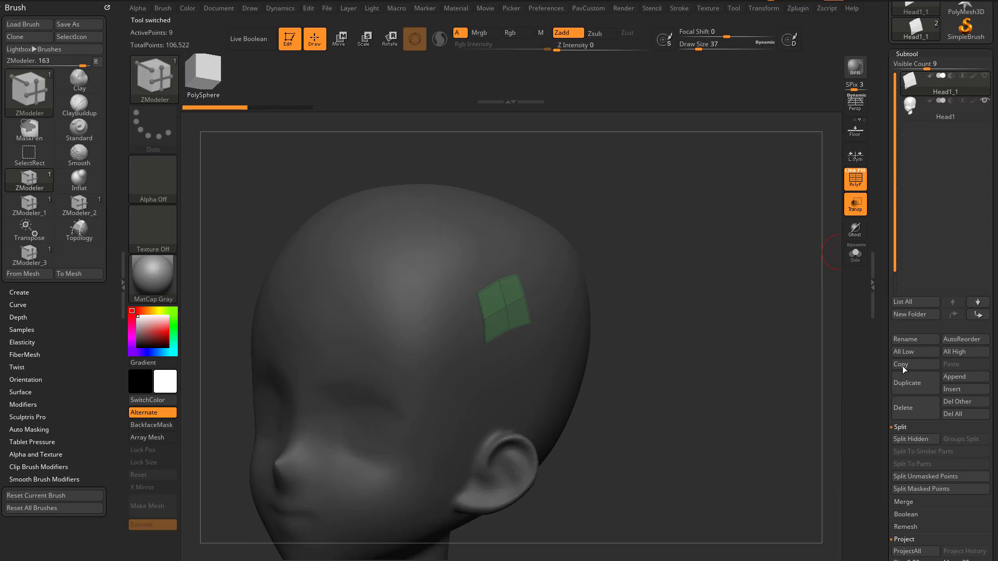
pyautogui.click(906, 407)
pyautogui.keyDown('alt'); pyautogui.moveTo(702, 236); pyautogui.dragTo(706, 270); pyautogui.keyUp('alt')
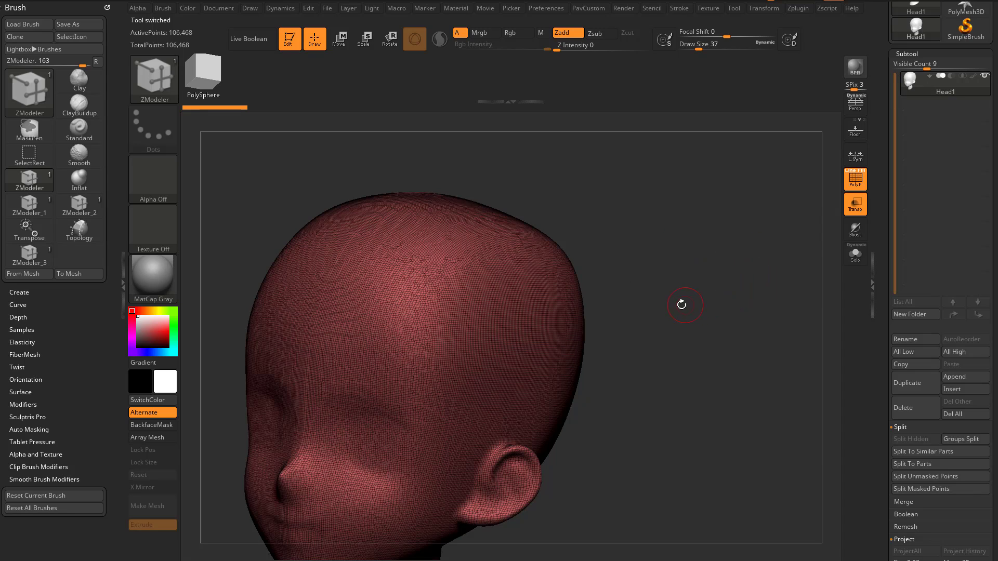
# Insert a Single Poly plane from the IMM PrimitivesH brush onto the side of the head
pyautogui.press('b')
pyautogui.press('i')
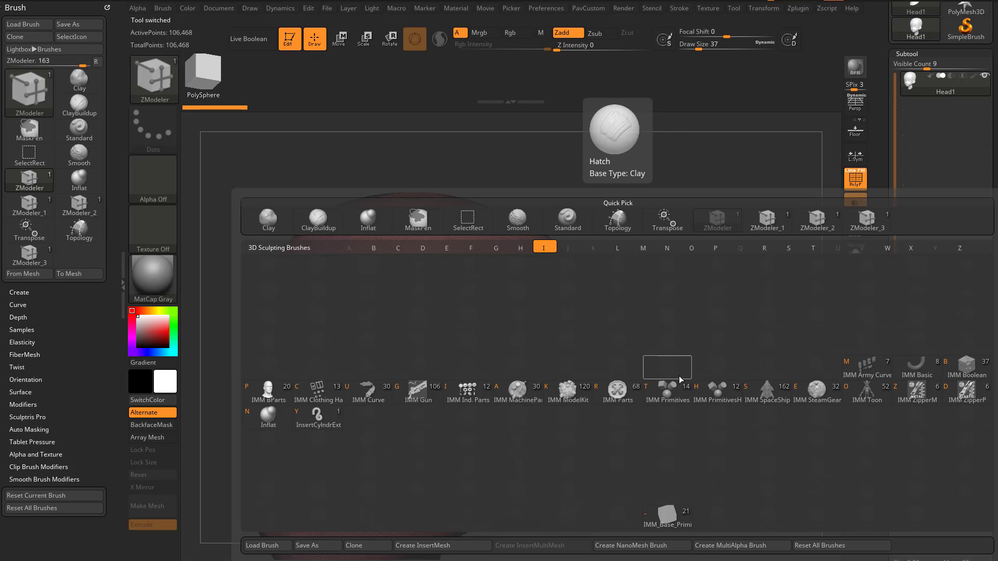
pyautogui.click(723, 394)
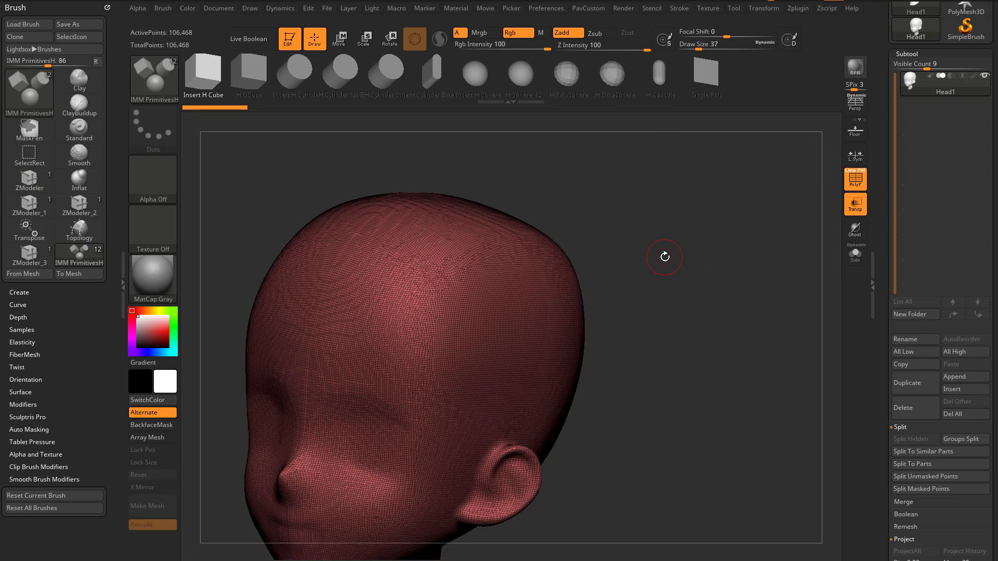
pyautogui.moveTo(630, 233); pyautogui.dragTo(678, 276)
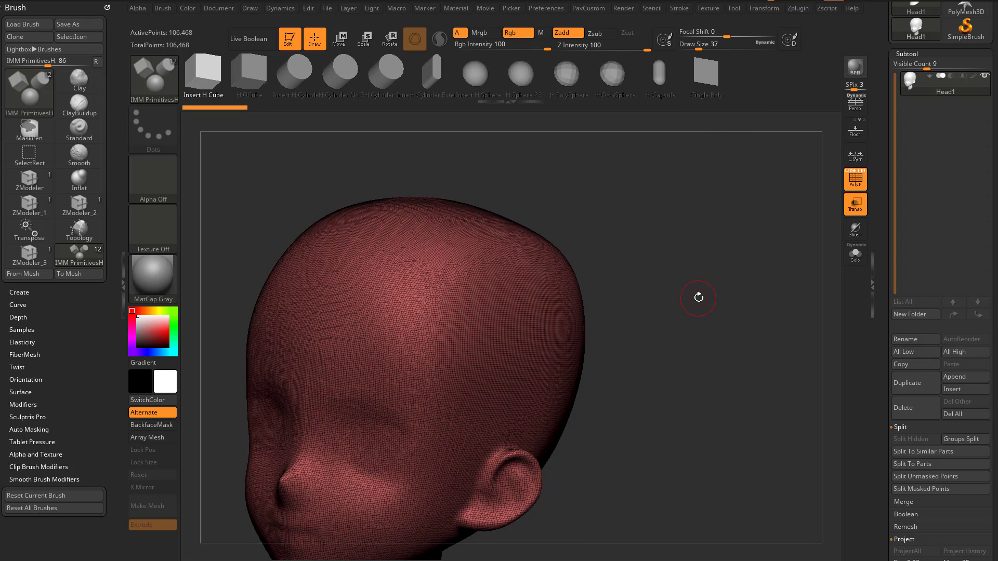
pyautogui.click(707, 86)
pyautogui.moveTo(458, 324); pyautogui.dragTo(504, 371)
pyautogui.moveTo(580, 373); pyautogui.dragTo(717, 310)
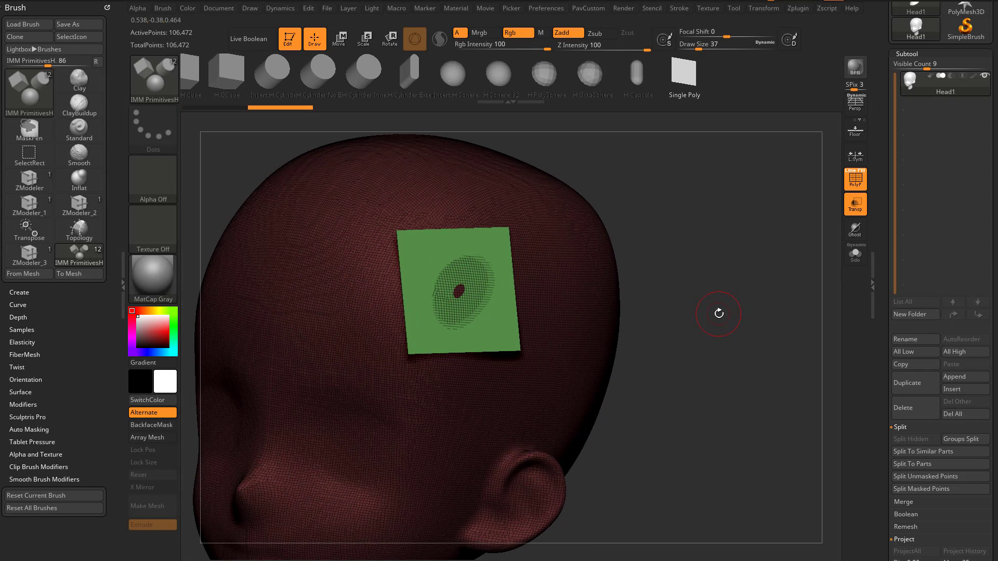
# Separate the inserted plane from the head into its own subtool with Groups Split
pyautogui.click(946, 440)
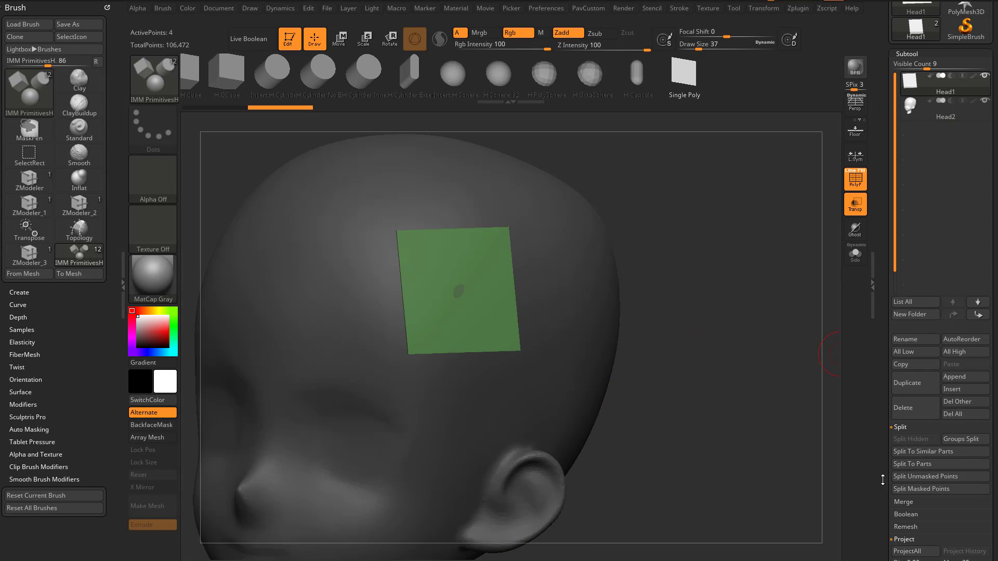
pyautogui.moveTo(611, 275)
pyautogui.mouseDown()
pyautogui.moveTo(731, 285)
pyautogui.moveTo(613, 275)
pyautogui.mouseUp()
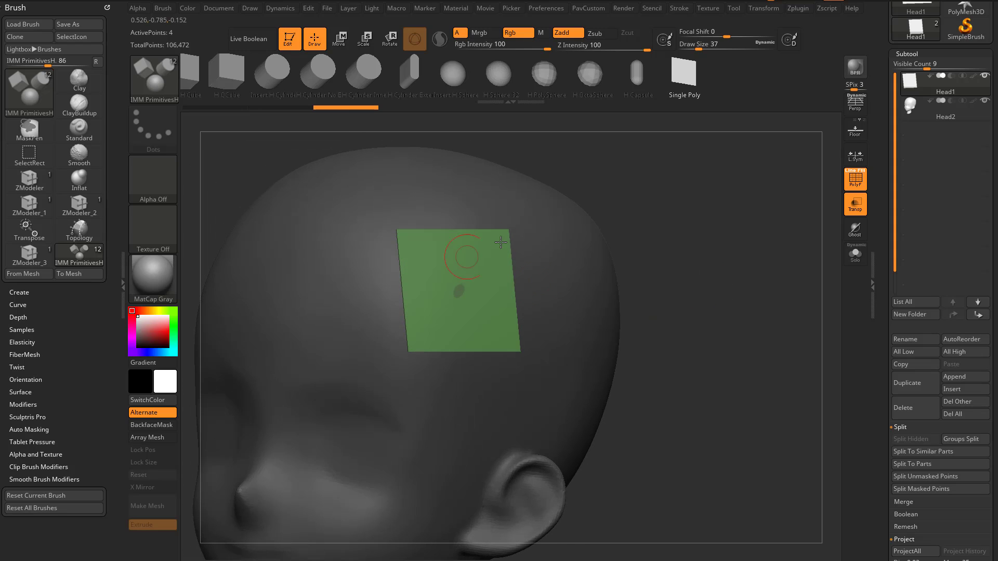
pyautogui.moveTo(667, 306)
pyautogui.mouseDown()
pyautogui.moveTo(737, 301)
pyautogui.moveTo(534, 279)
pyautogui.moveTo(667, 298)
pyautogui.mouseUp()
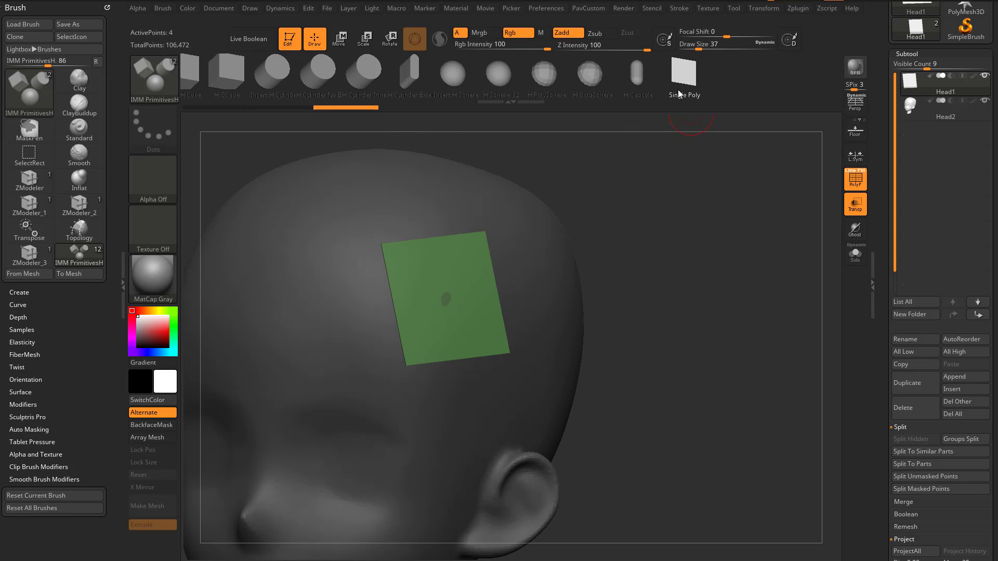
pyautogui.moveTo(427, 363); pyautogui.dragTo(701, 230)
pyautogui.moveTo(640, 224); pyautogui.dragTo(492, 294)
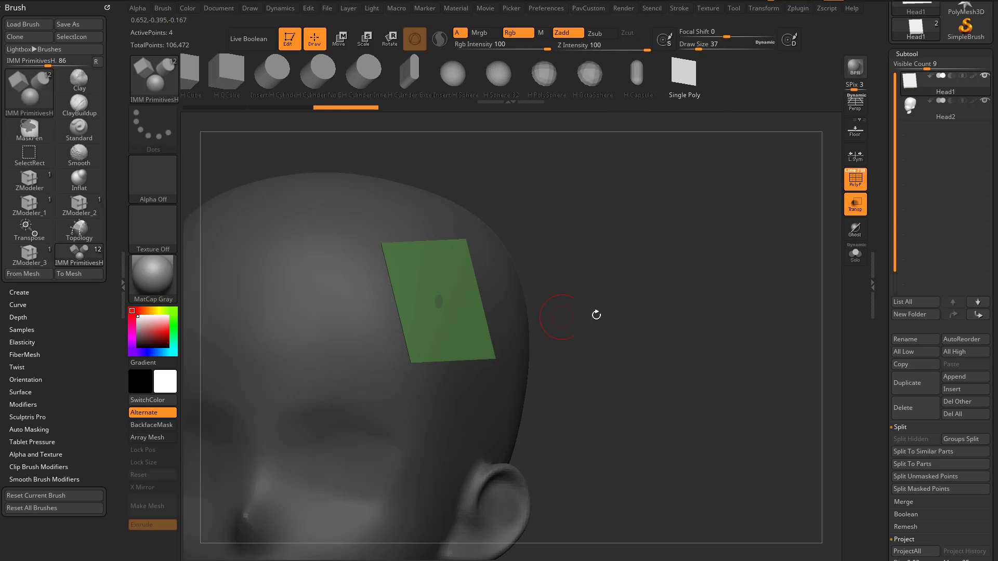
pyautogui.moveTo(596, 315); pyautogui.dragTo(624, 293)
# Divide the plane once with Smt off and delete its lower subdivision level
pyautogui.moveTo(876, 335); pyautogui.dragTo(918, 168)
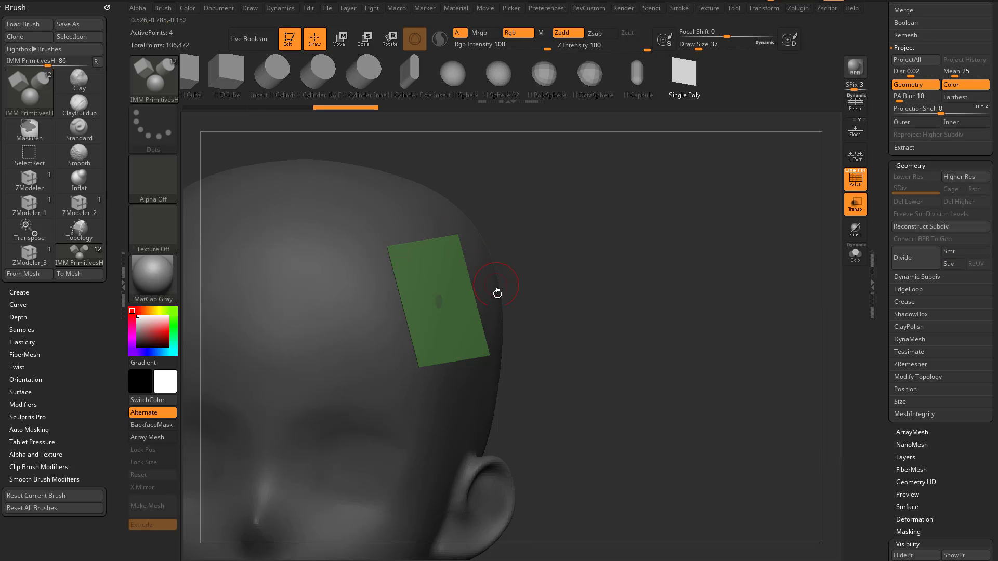
pyautogui.moveTo(617, 264); pyautogui.dragTo(733, 264)
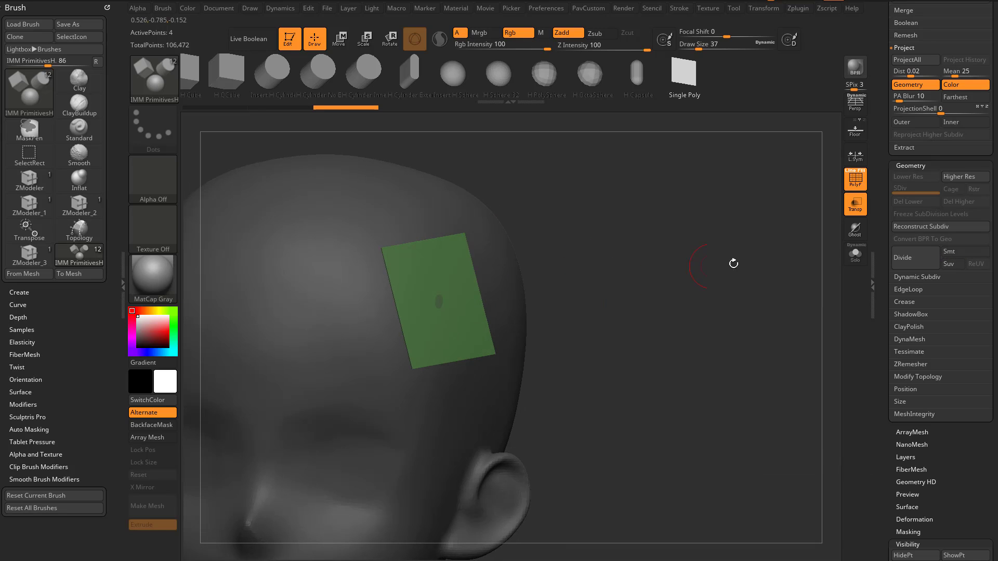
pyautogui.click(917, 226)
pyautogui.click(921, 214)
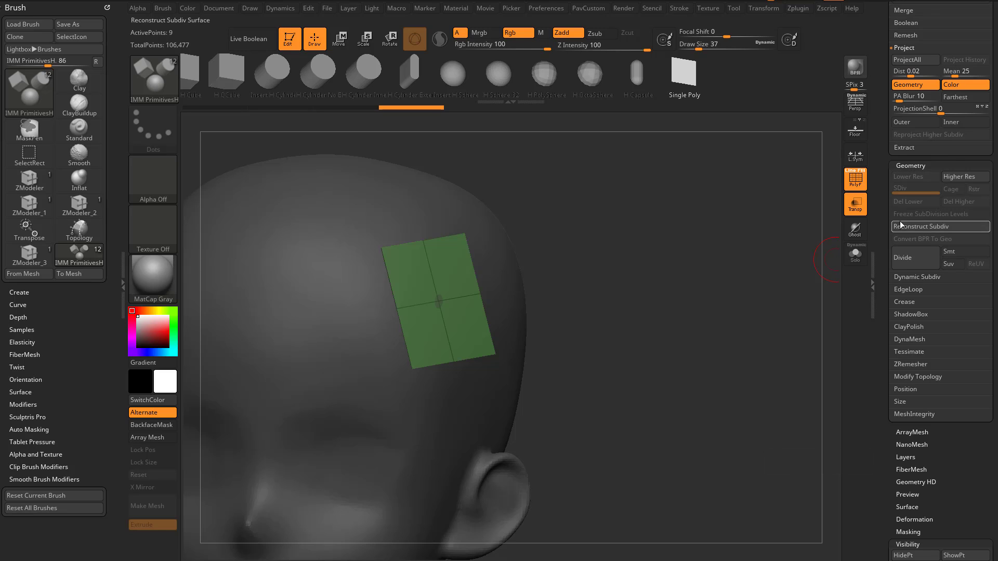
# Turn Smt on, divide the plane once more and delete its lower subdivision level
pyautogui.moveTo(624, 265); pyautogui.dragTo(749, 263)
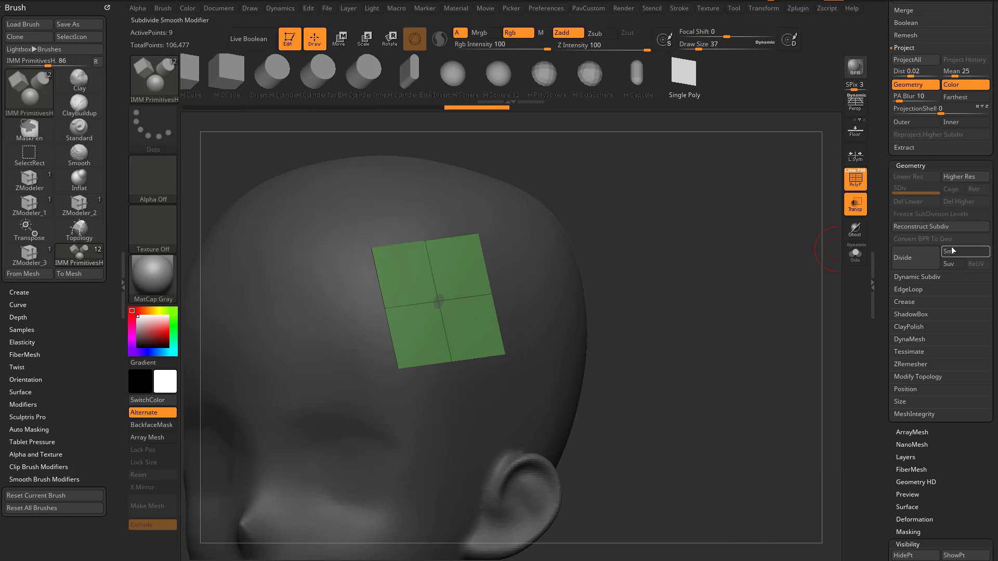
pyautogui.click(906, 263)
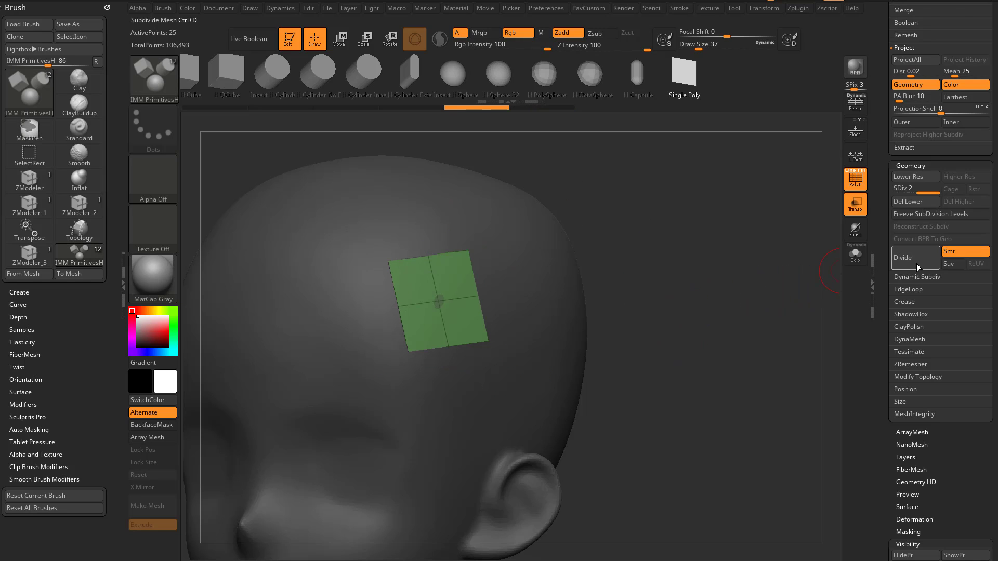
pyautogui.click(908, 201)
pyautogui.moveTo(724, 305); pyautogui.dragTo(721, 250)
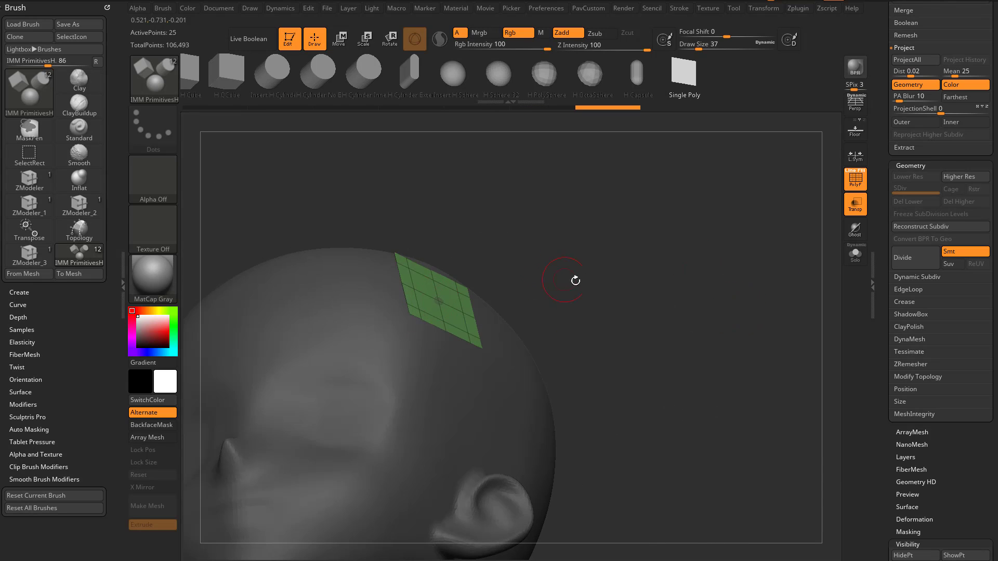
pyautogui.moveTo(575, 281); pyautogui.dragTo(665, 294)
# Project the subdivided plane onto the head with ProjectAll at a Dist of 0.02 and check its fit
pyautogui.scroll(5, 885, 332)
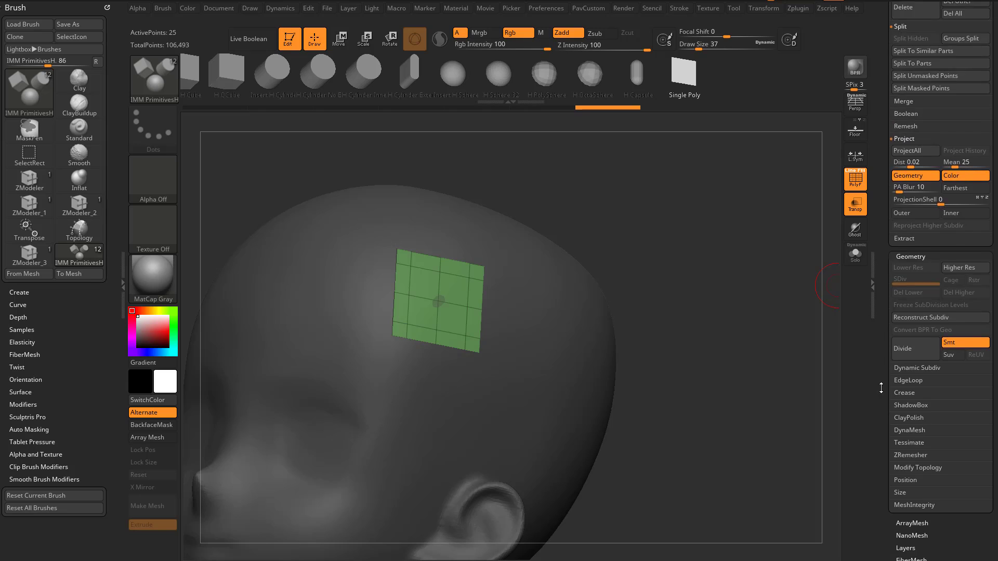
pyautogui.click(933, 321)
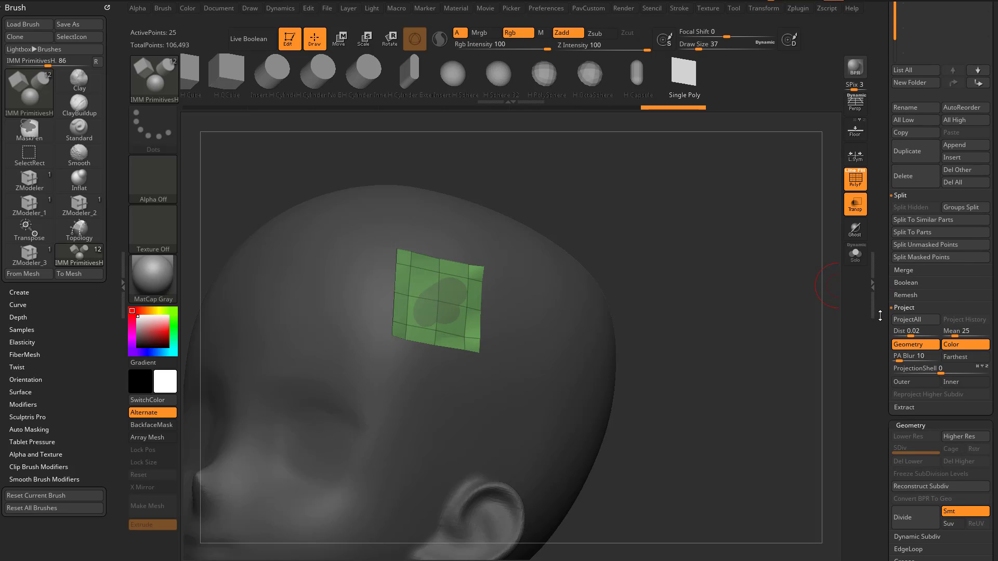
pyautogui.moveTo(880, 322); pyautogui.dragTo(879, 411)
pyautogui.scroll(-5, 879, 411)
pyautogui.moveTo(704, 311)
pyautogui.mouseDown()
pyautogui.moveTo(744, 312)
pyautogui.moveTo(710, 309)
pyautogui.mouseUp()
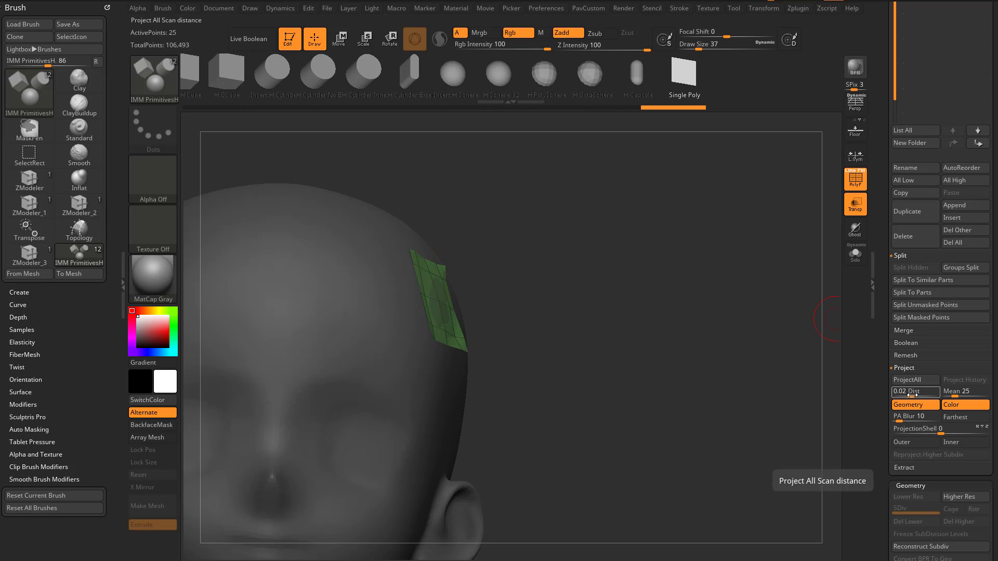
# Raise the projection Dist to 0.07634 and run ProjectAll on the plane again
pyautogui.moveTo(911, 395); pyautogui.dragTo(916, 395)
pyautogui.click(921, 381)
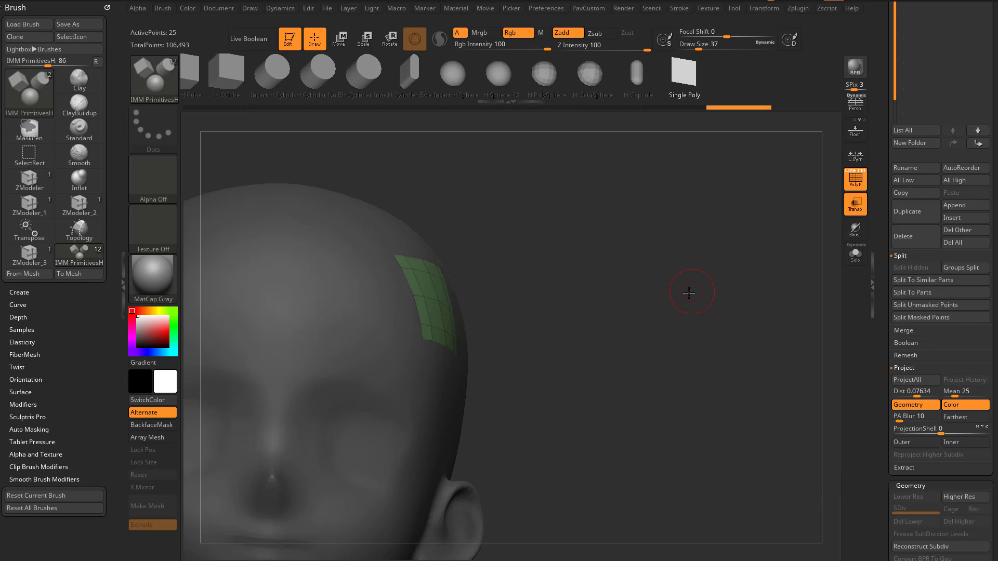
pyautogui.moveTo(689, 290); pyautogui.dragTo(591, 221)
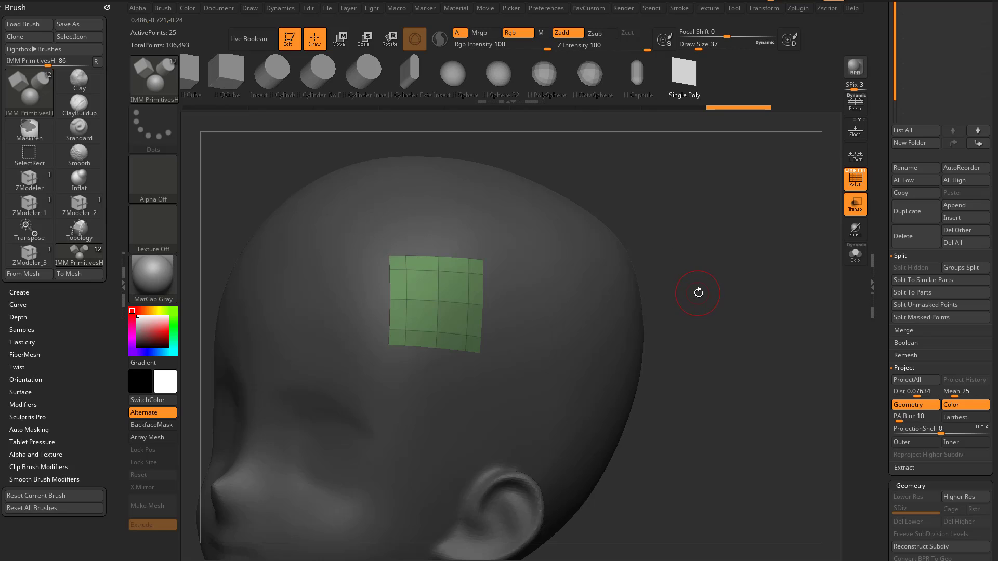
# Undo the last projection and repeat ProjectAll on the plane at the 0.07634 distance
pyautogui.hotkey('ctrl', 'z')
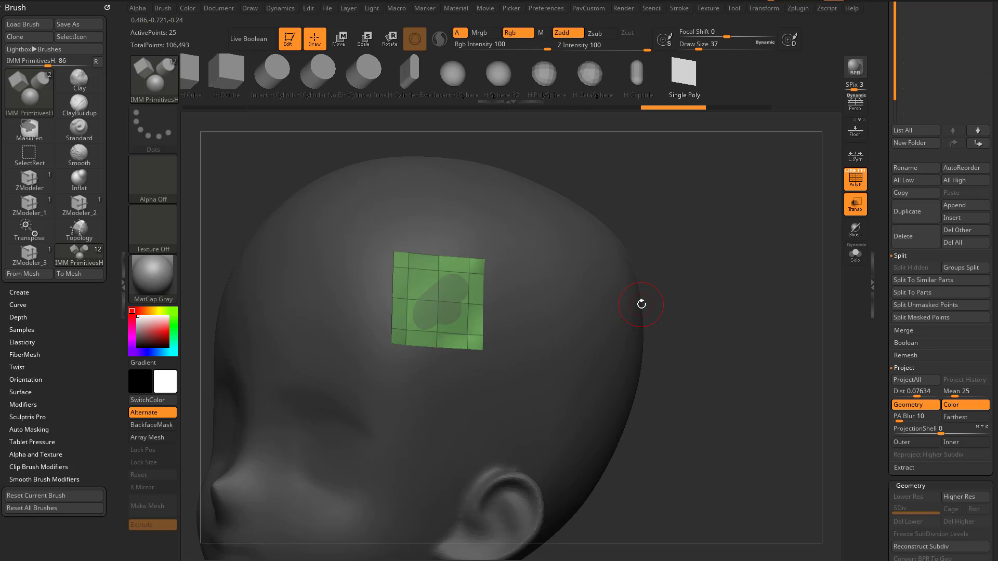
pyautogui.moveTo(814, 297); pyautogui.dragTo(835, 288)
pyautogui.click(915, 380)
pyautogui.moveTo(769, 291)
pyautogui.mouseDown()
pyautogui.moveTo(710, 323)
pyautogui.moveTo(724, 317)
pyautogui.moveTo(733, 329)
pyautogui.mouseUp()
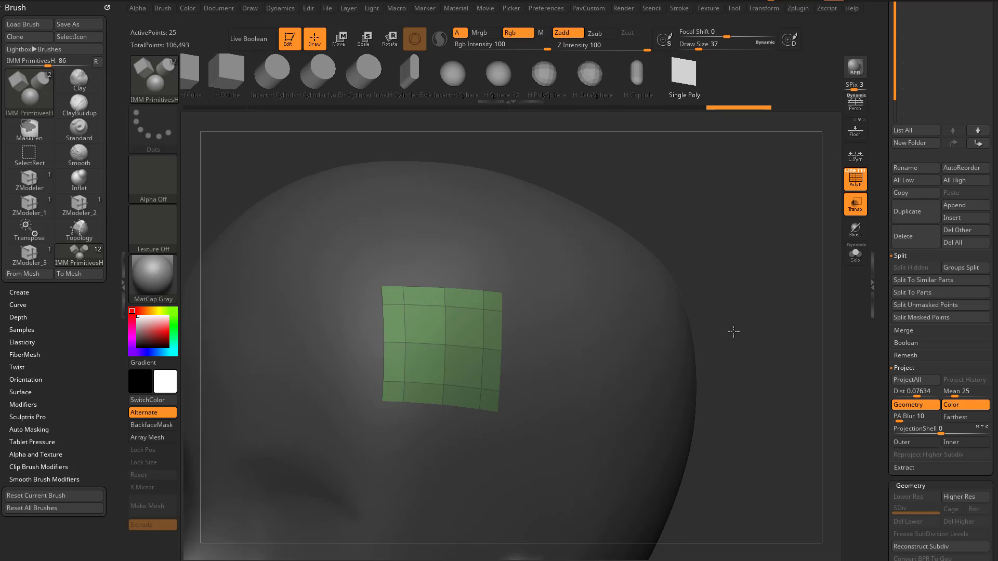
# Extrude the plane's border edges outward over the head with ZModeler, using the EdgeLoop target and Snap to Surface
pyautogui.press('b')
pyautogui.press('z')
pyautogui.press('m')
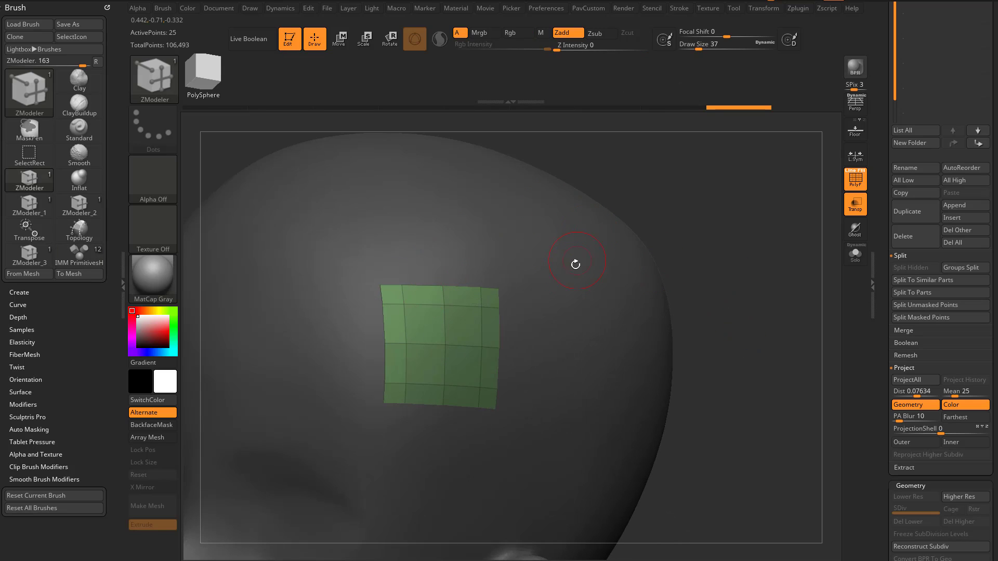
pyautogui.press('space')
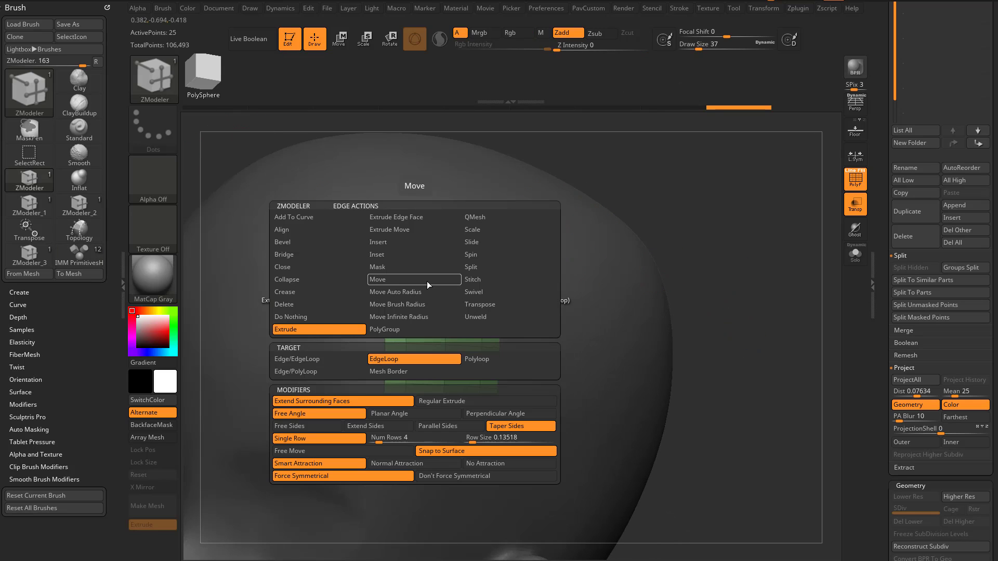
pyautogui.click(311, 329)
pyautogui.moveTo(422, 285); pyautogui.dragTo(418, 251)
pyautogui.moveTo(719, 236); pyautogui.dragTo(600, 269)
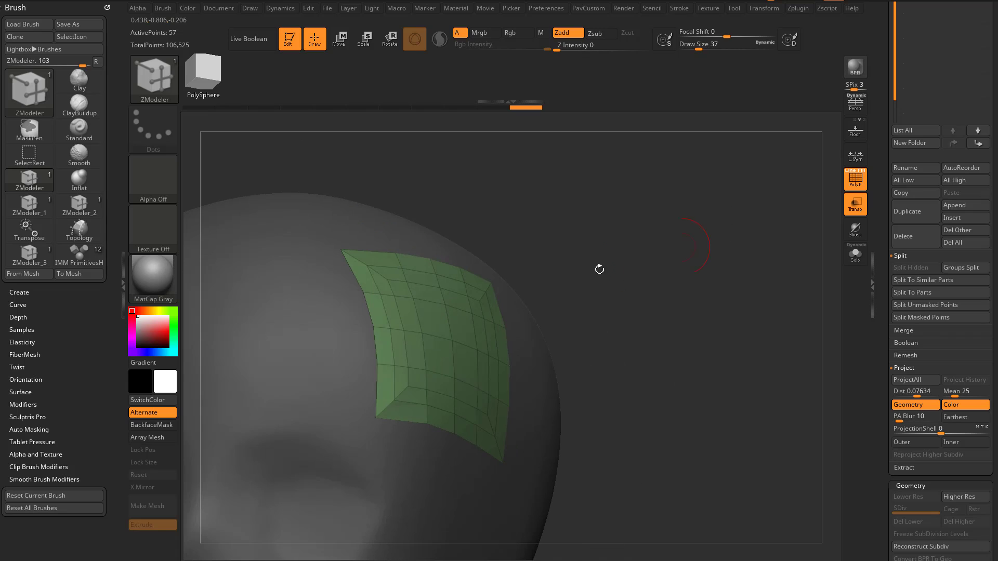
pyautogui.moveTo(378, 365); pyautogui.dragTo(347, 359)
pyautogui.moveTo(653, 287); pyautogui.dragTo(647, 301)
# Undo the plane's extrusions, projections and subdivisions back to the single quad
pyautogui.hotkey('ctrl', 'z')
pyautogui.hotkey('ctrl', 'z')
pyautogui.hotkey('ctrl', 'z')
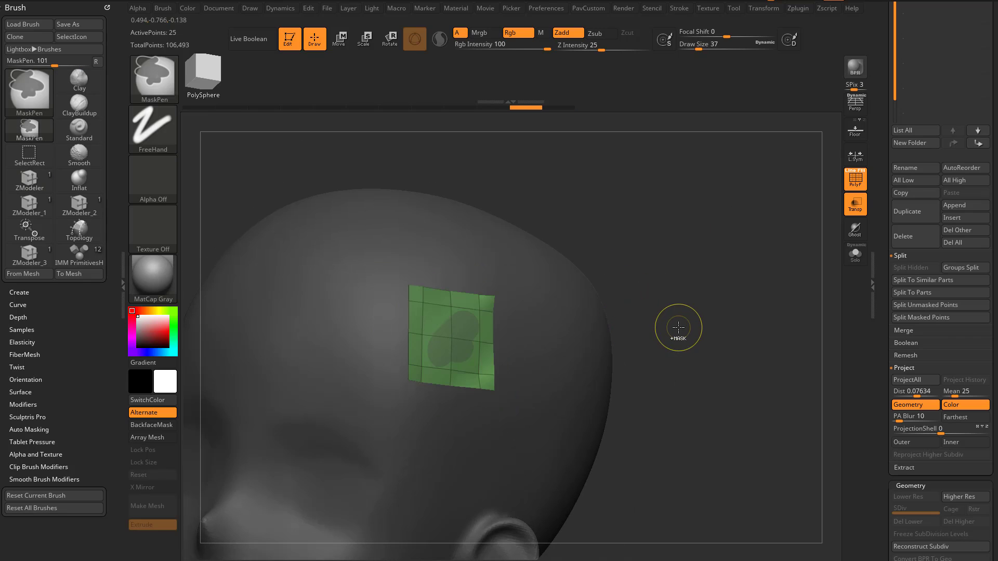
pyautogui.hotkey('ctrl', 'z')
pyautogui.hotkey('ctrl', 'z')
pyautogui.hotkey('ctrl', 'z')
pyautogui.hotkey('ctrl', 'z')
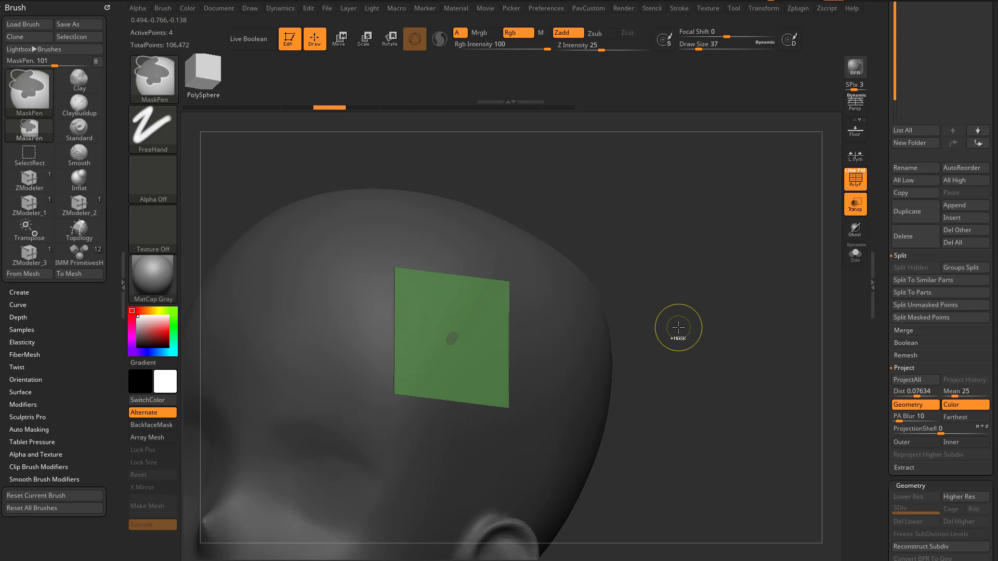
pyautogui.hotkey('ctrl', 'z')
pyautogui.hotkey('ctrl', 'z')
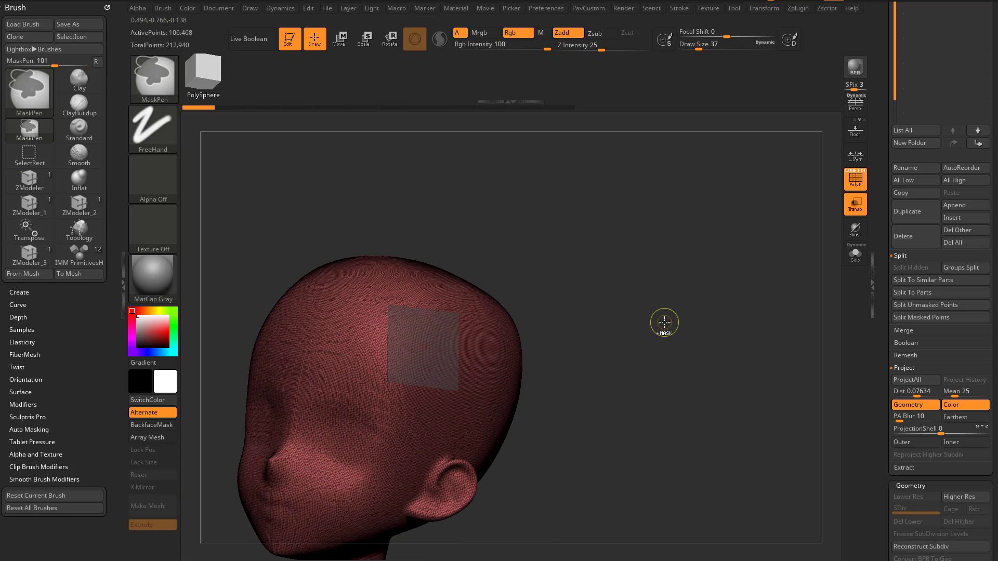
# Delete the Head2 plane subtool, keeping only the head
pyautogui.scroll(5, 894, 345)
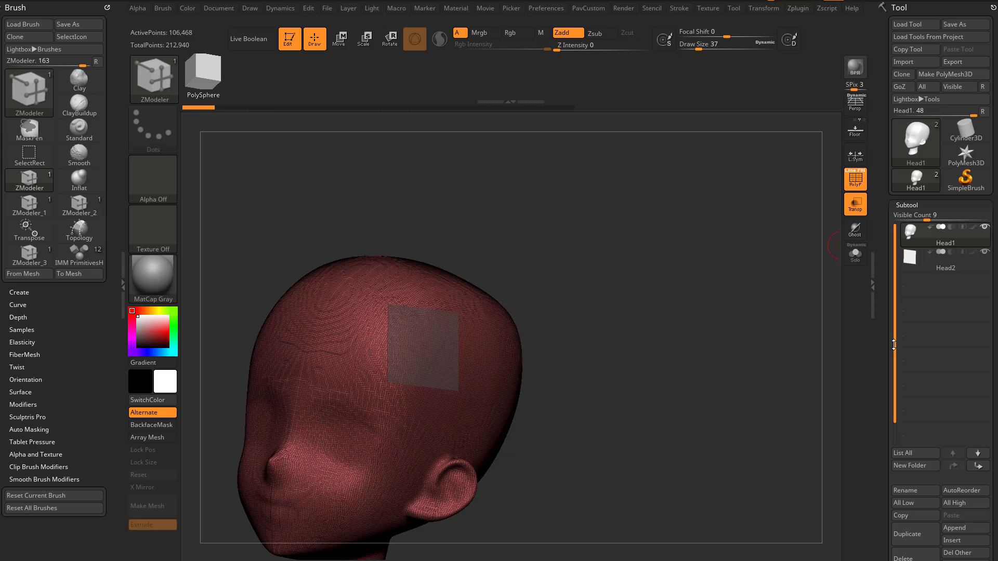
pyautogui.click(947, 267)
pyautogui.scroll(-2, 898, 323)
pyautogui.click(915, 499)
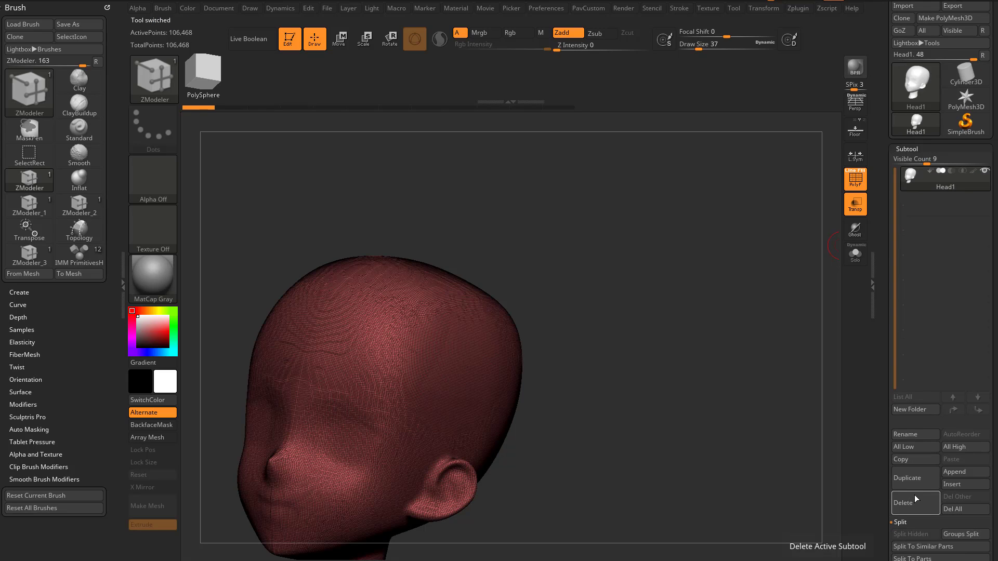
# Draw a grid of three horizontal and four vertical curves across the forehead with the Topology brush
pyautogui.keyDown('shift'); pyautogui.moveTo(641, 305); pyautogui.dragTo(662, 314); pyautogui.keyUp('shift')
pyautogui.keyDown('alt'); pyautogui.moveTo(583, 339); pyautogui.dragTo(679, 318); pyautogui.keyUp('alt')
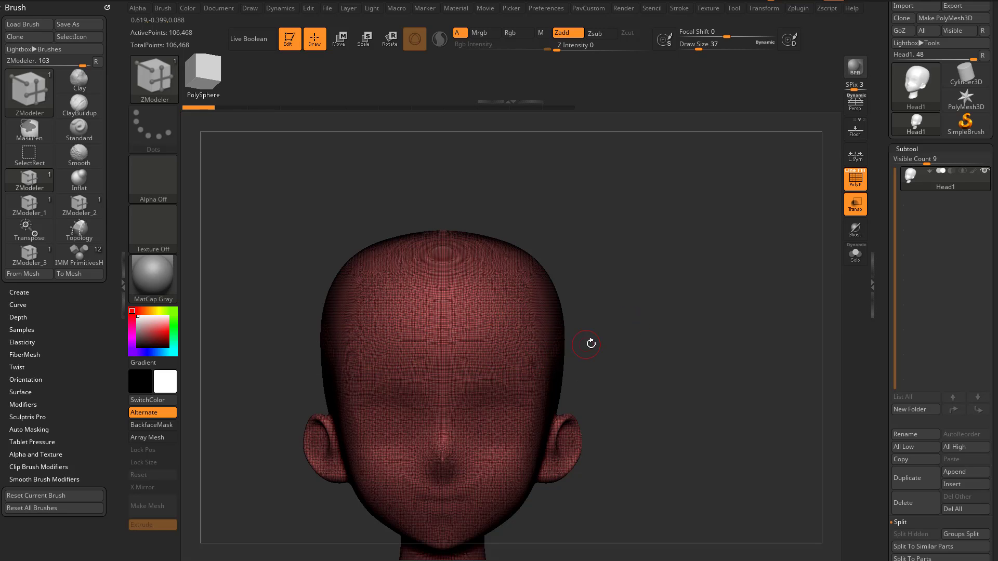
pyautogui.moveTo(591, 341); pyautogui.dragTo(653, 333)
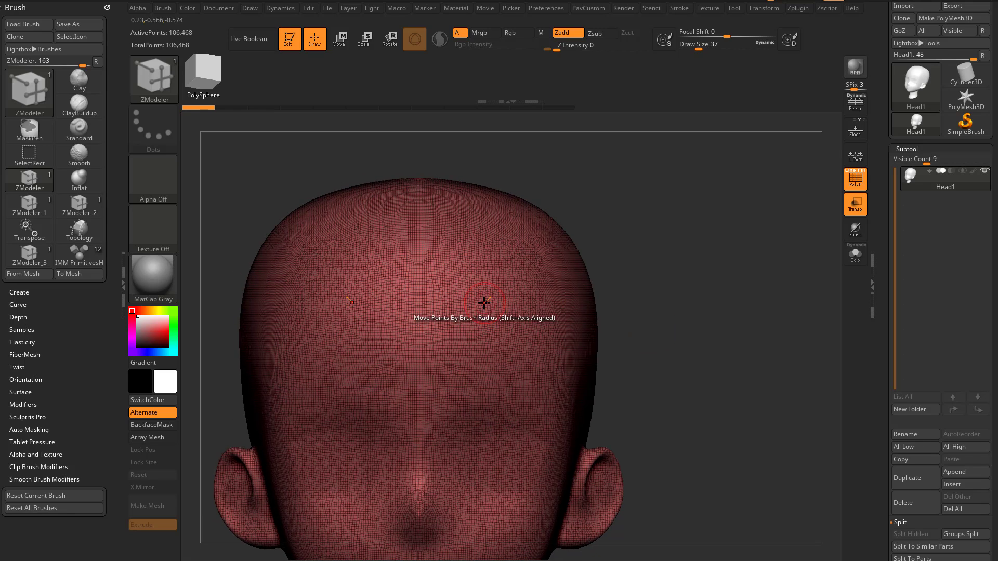
pyautogui.press('b')
pyautogui.press('t')
pyautogui.press('o')
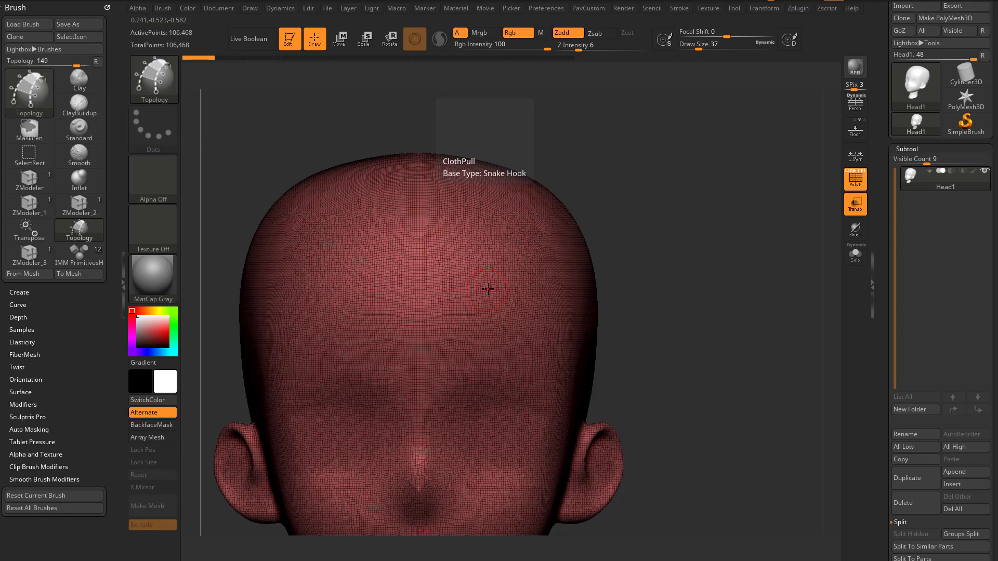
pyautogui.moveTo(369, 286); pyautogui.dragTo(513, 297)
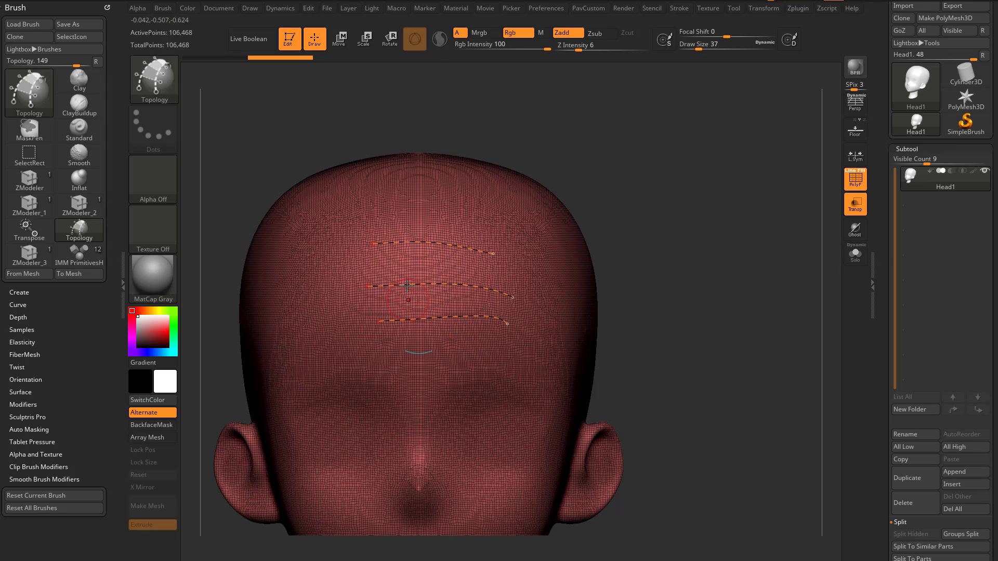
pyautogui.moveTo(405, 221); pyautogui.dragTo(407, 363)
pyautogui.moveTo(438, 222); pyautogui.dragTo(443, 349)
pyautogui.moveTo(468, 224); pyautogui.dragTo(472, 342)
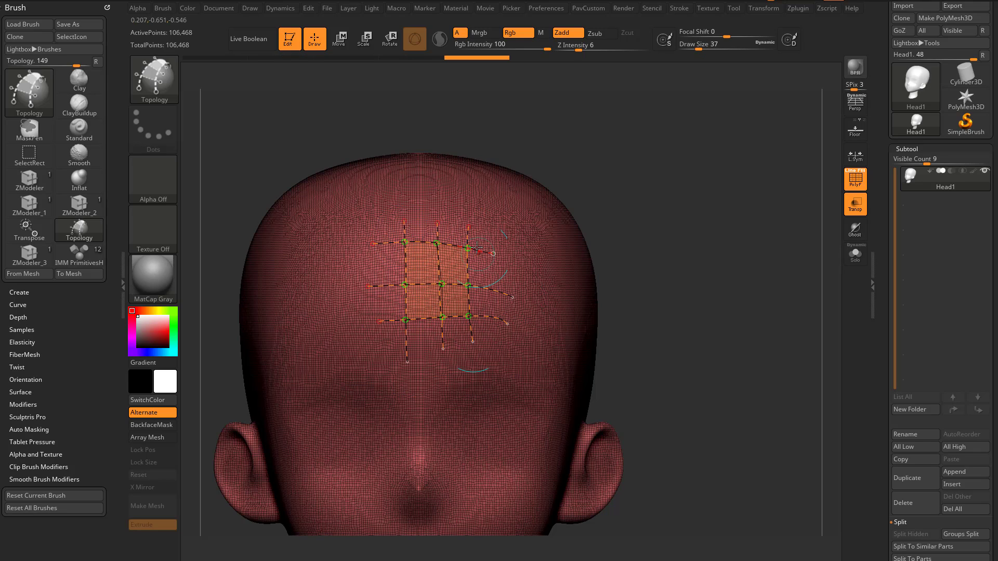
pyautogui.moveTo(477, 248); pyautogui.dragTo(501, 372)
# Generate the forehead grid mesh at a Draw Size of 1 and split the masked points into a separate subtool
pyautogui.press('s')
pyautogui.moveTo(577, 256); pyautogui.dragTo(539, 260)
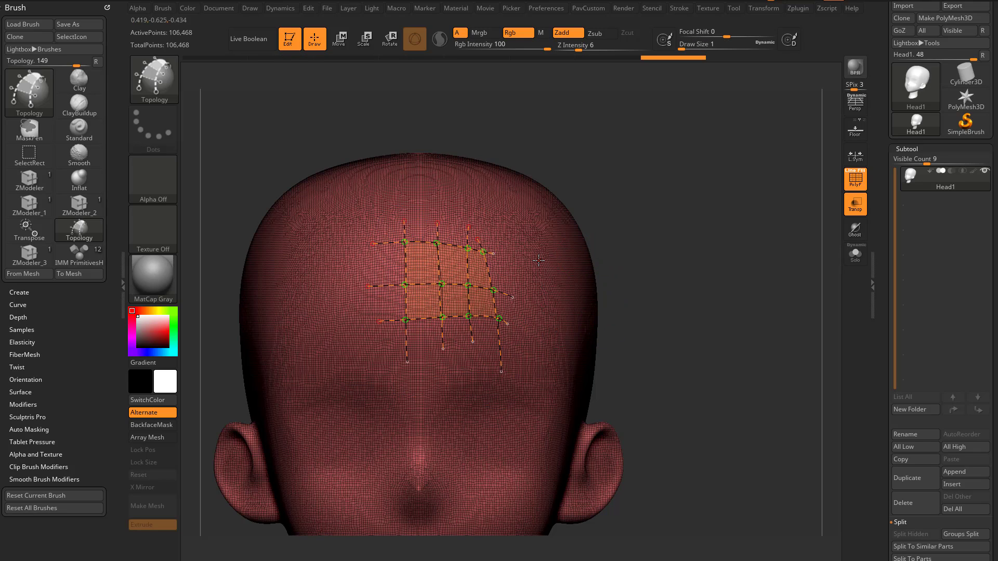
pyautogui.click(553, 251)
pyautogui.press('`')
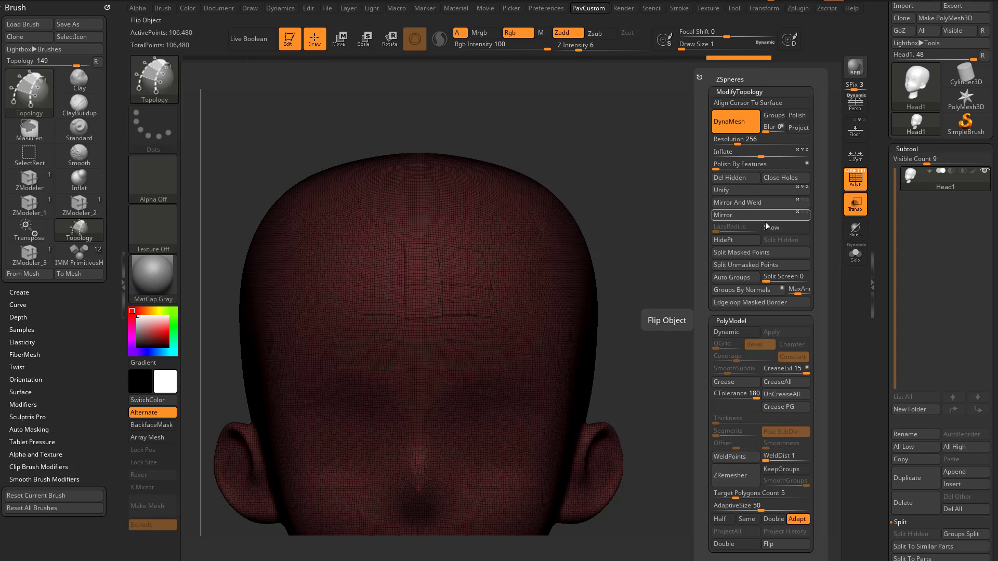
pyautogui.click(750, 252)
# Mirror the forehead patch, then apply Mirror And Weld to make it symmetrical across the head's centerline
pyautogui.press('space')
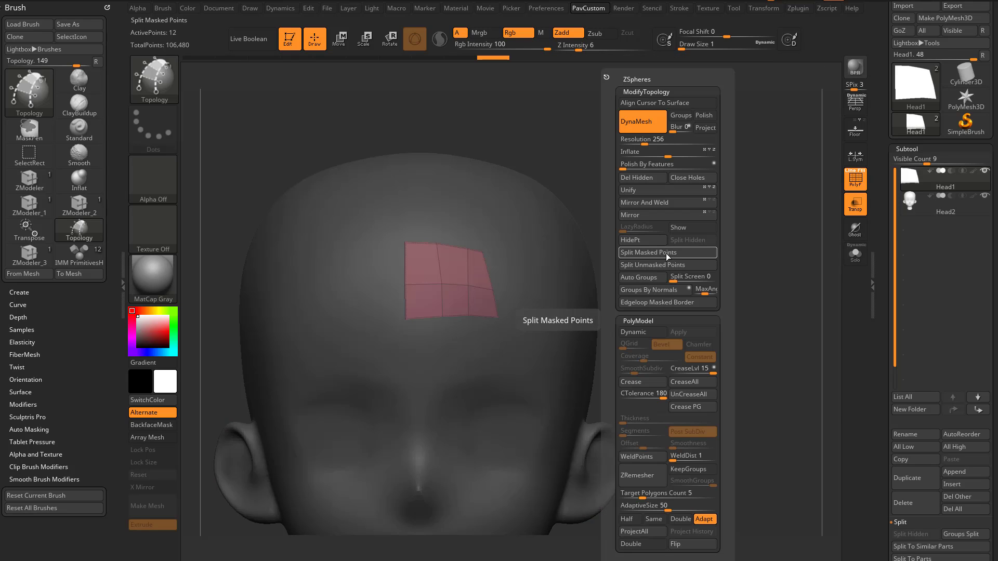
pyautogui.click(668, 216)
pyautogui.click(671, 204)
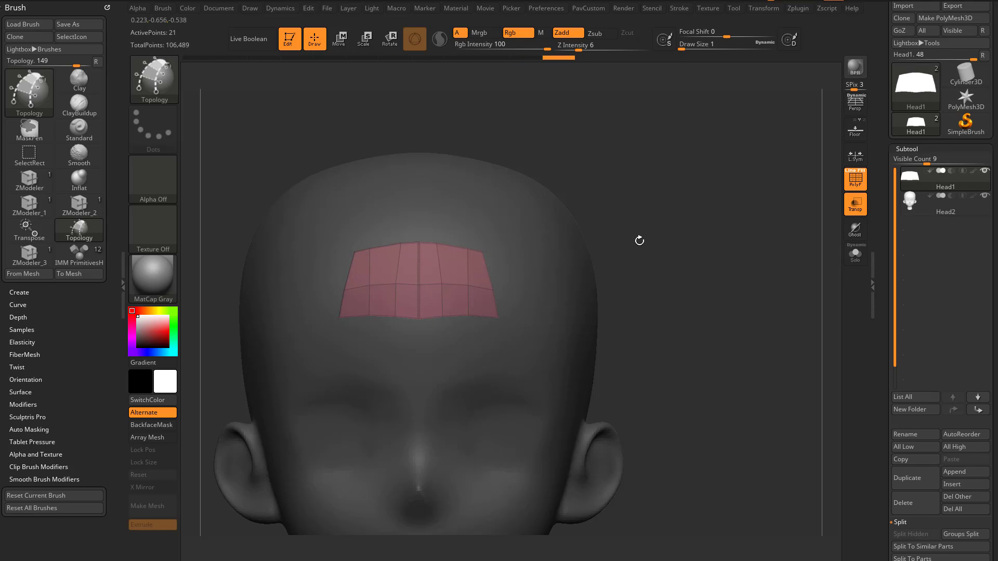
pyautogui.moveTo(714, 197); pyautogui.dragTo(662, 219)
# Examine where Mirror sits among the Deformation commands and Mirror And Weld among the Modify Topology commands
pyautogui.moveTo(886, 287); pyautogui.dragTo(881, 163)
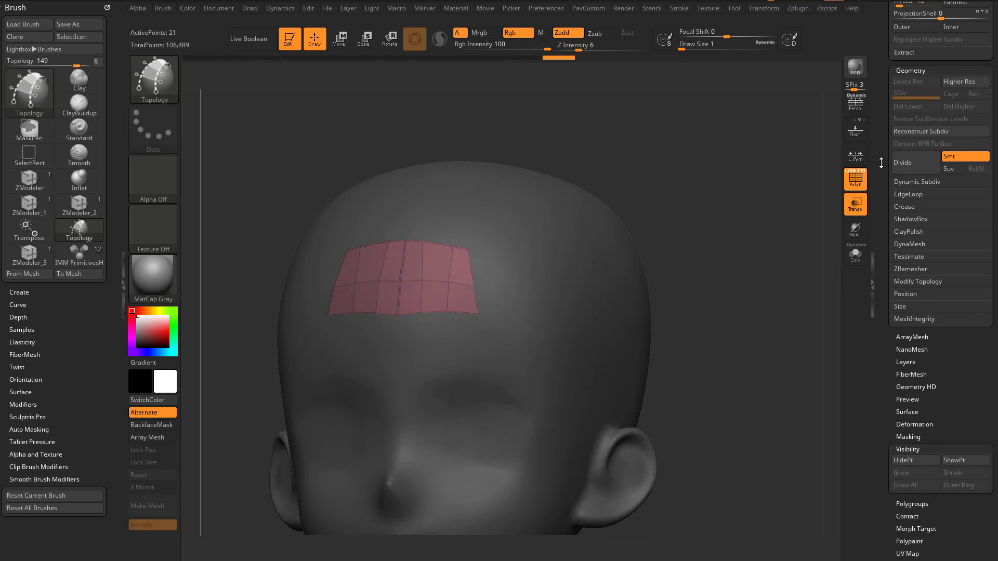
pyautogui.press('shift')
pyautogui.click(904, 425)
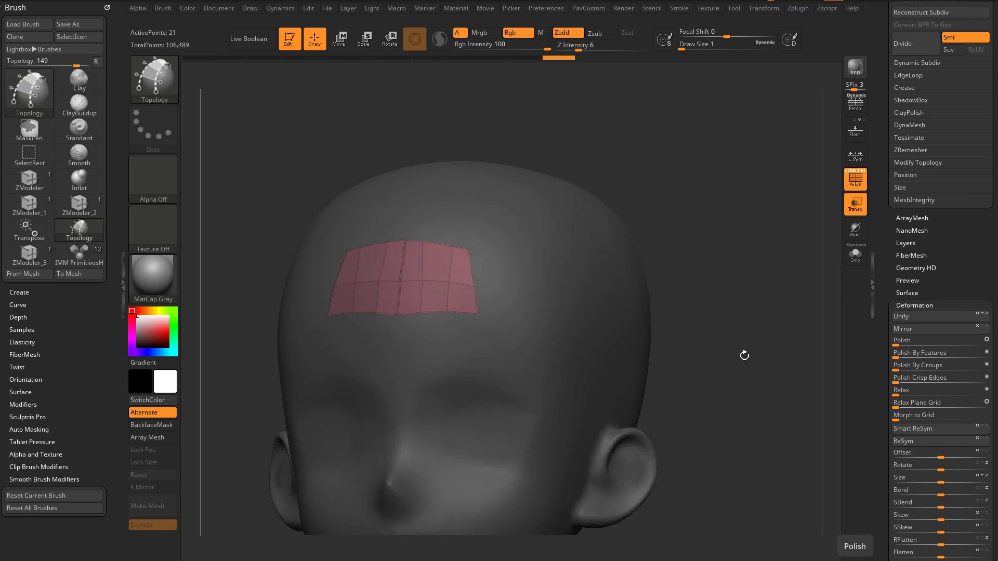
pyautogui.keyDown('shift'); pyautogui.moveTo(399, 232); pyautogui.dragTo(397, 278, button='right'); pyautogui.keyUp('shift')
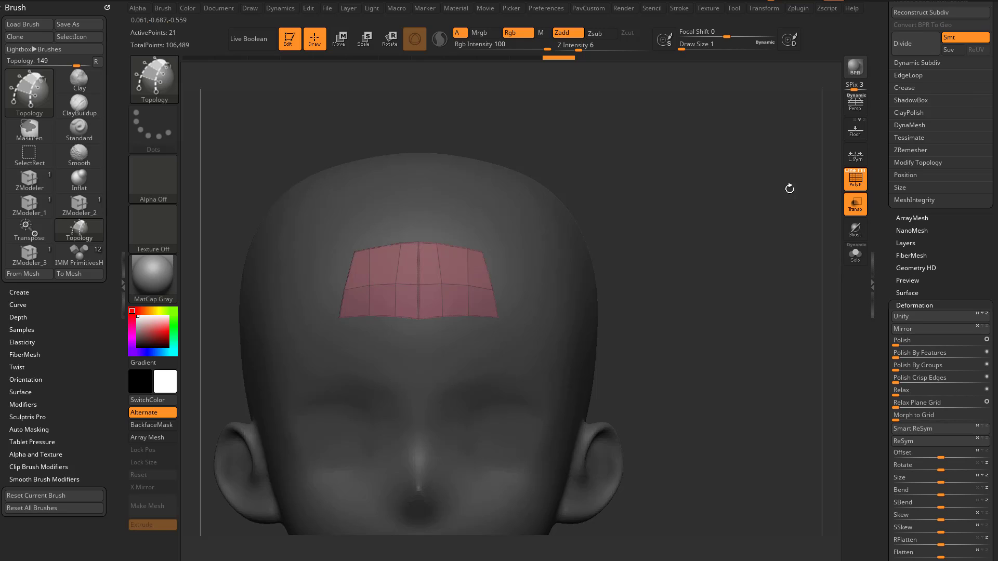
pyautogui.moveTo(880, 228); pyautogui.dragTo(887, 362)
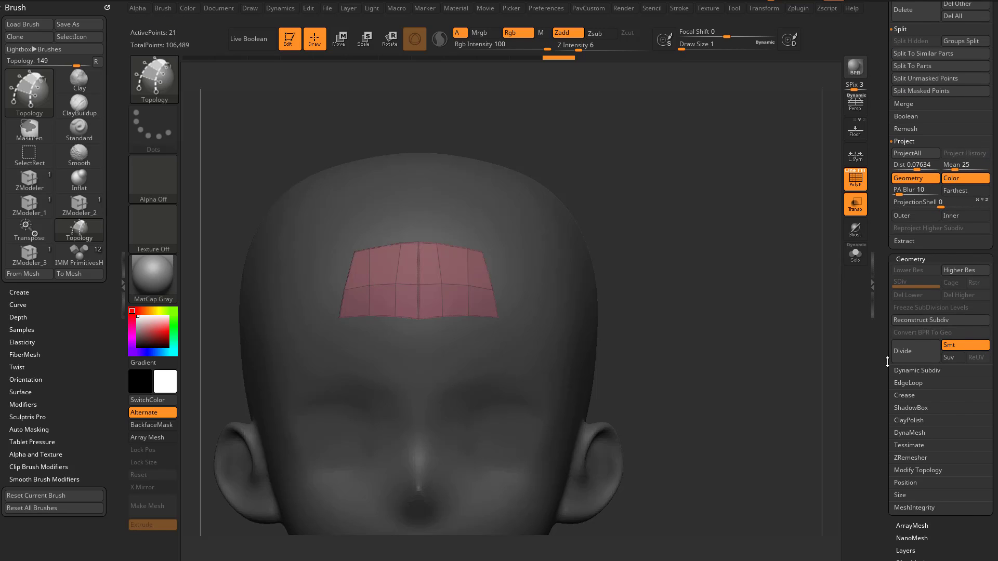
pyautogui.click(907, 470)
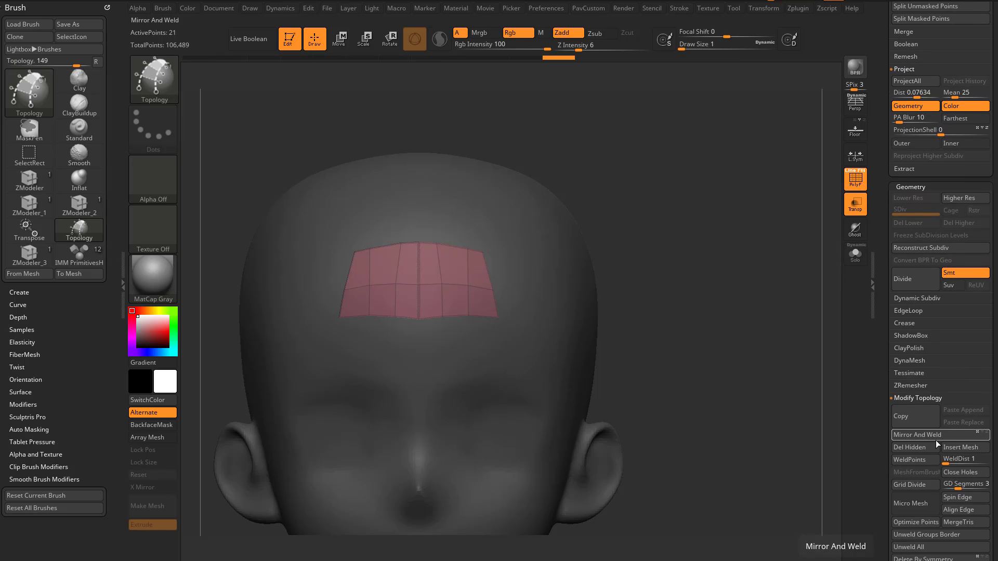
pyautogui.press('`')
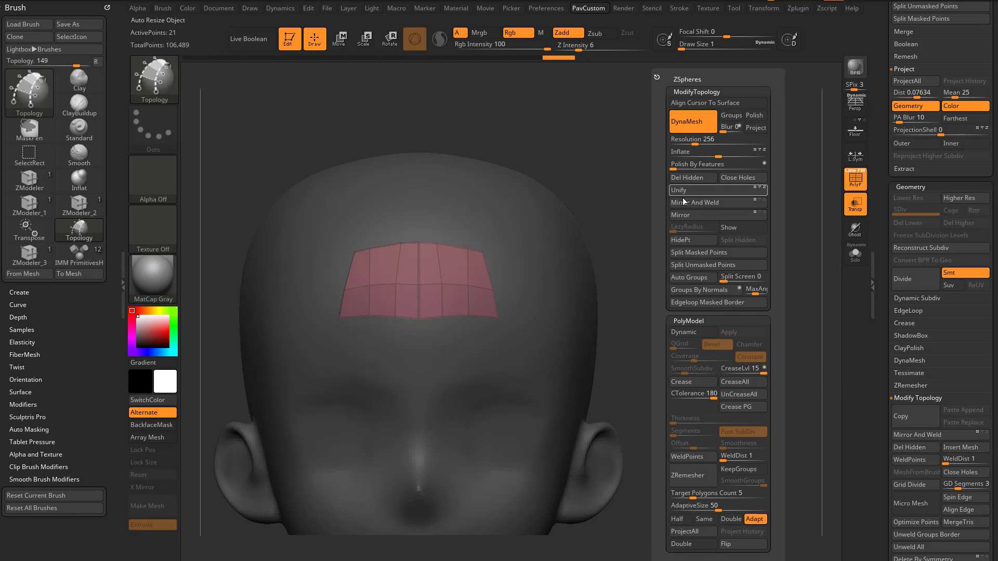
pyautogui.moveTo(878, 238); pyautogui.dragTo(876, 327)
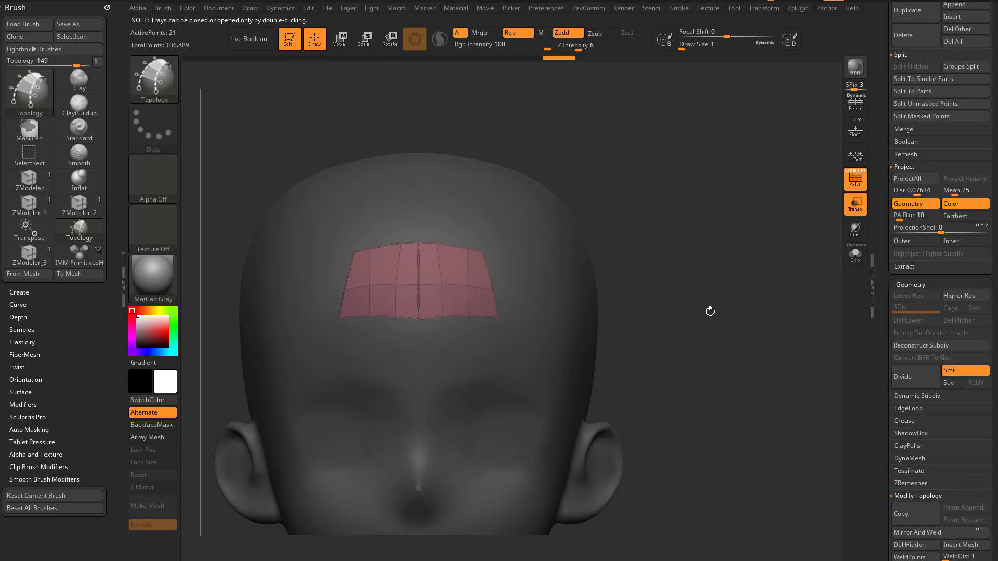
# Set the Draw Size to 6 and extrude the patch's side edges and outer upper edges over the head with ZModeler
pyautogui.moveTo(710, 311); pyautogui.dragTo(463, 290)
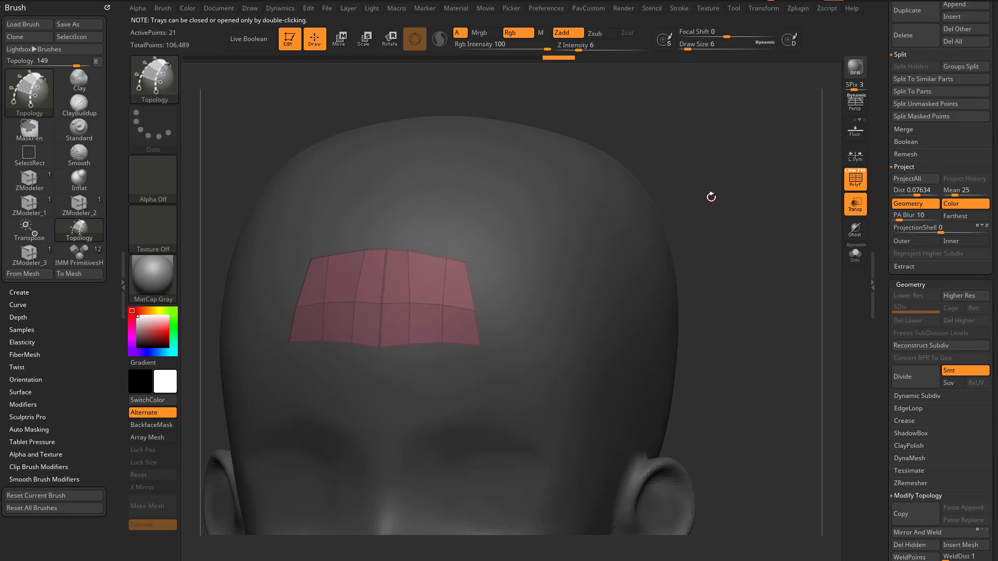
pyautogui.press('b')
pyautogui.press('z')
pyautogui.press('m')
pyautogui.press('space')
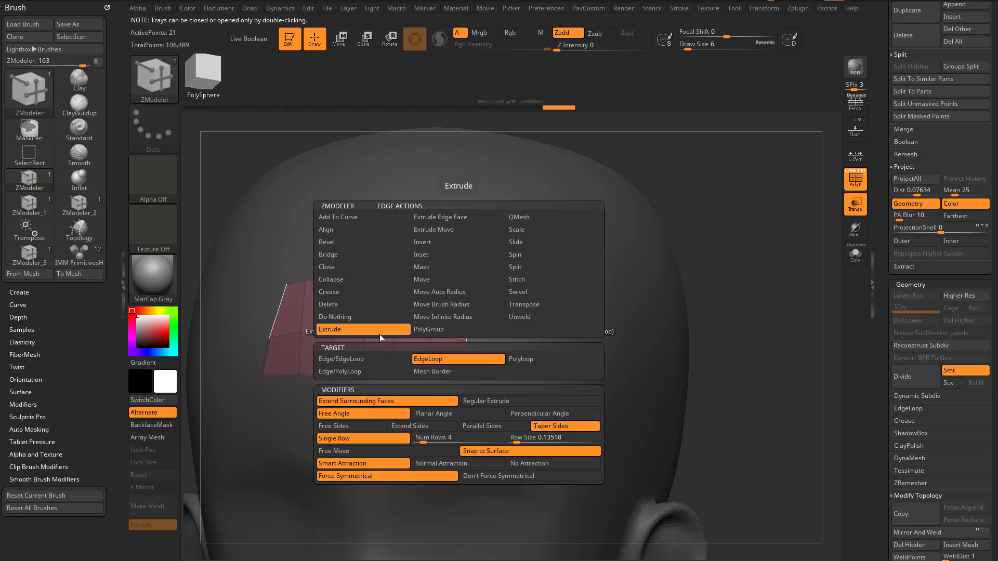
pyautogui.moveTo(465, 314); pyautogui.dragTo(539, 303)
pyautogui.press('shift')
pyautogui.moveTo(469, 291); pyautogui.dragTo(446, 271)
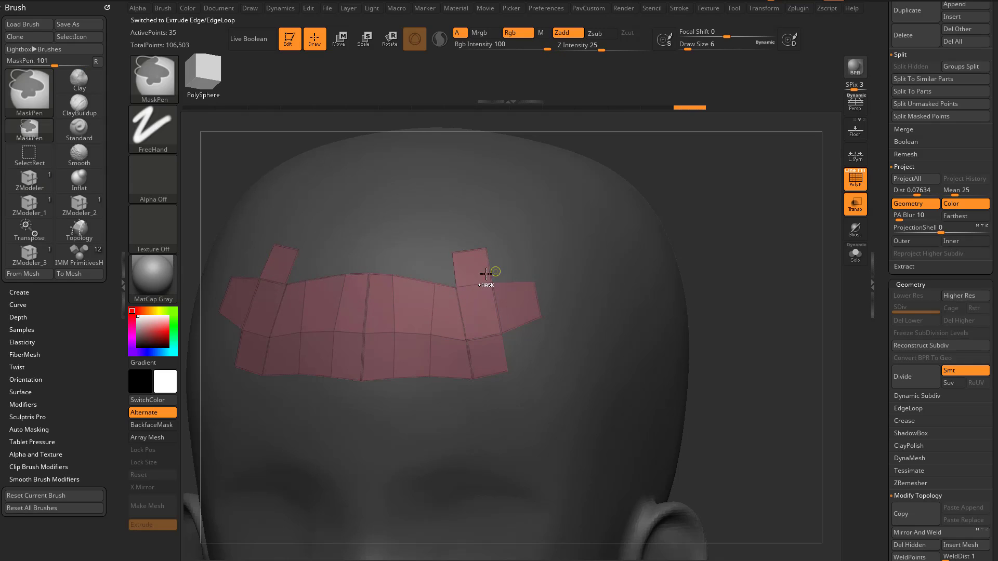
# Set the edge extrusion to Free Sides and extrude the remaining upper edges to complete a row up to the centerline
pyautogui.press('space')
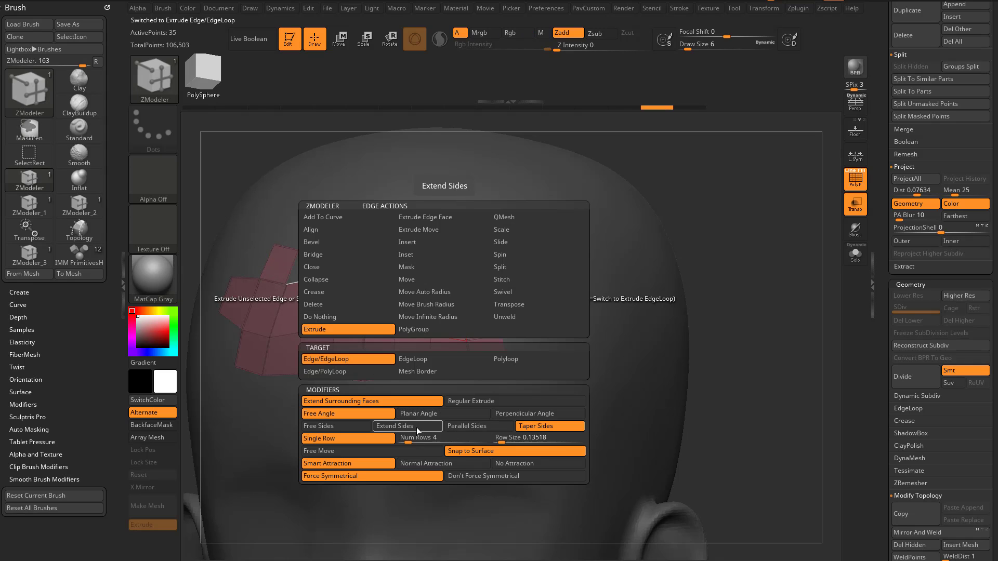
pyautogui.click(360, 426)
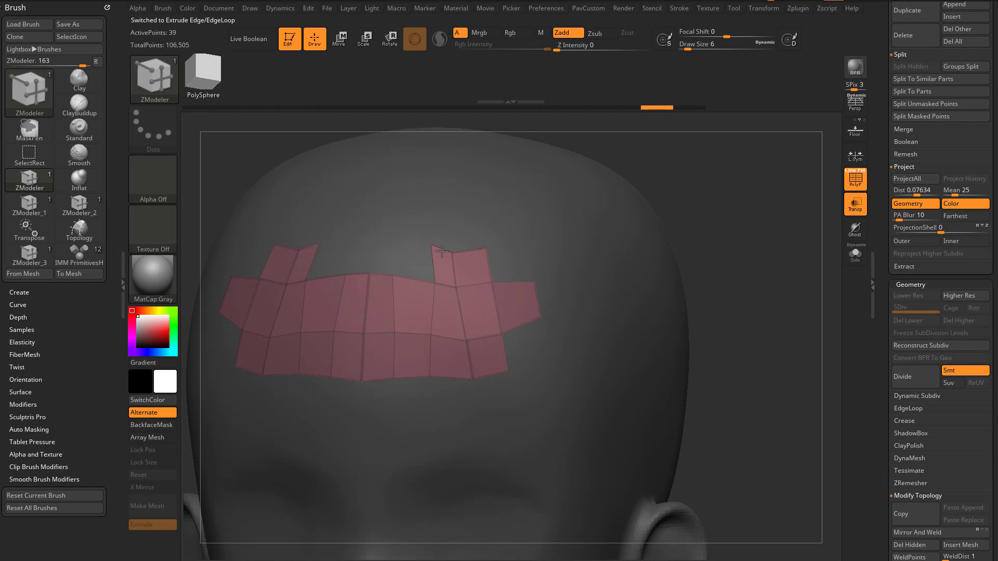
pyautogui.moveTo(441, 252); pyautogui.dragTo(395, 235)
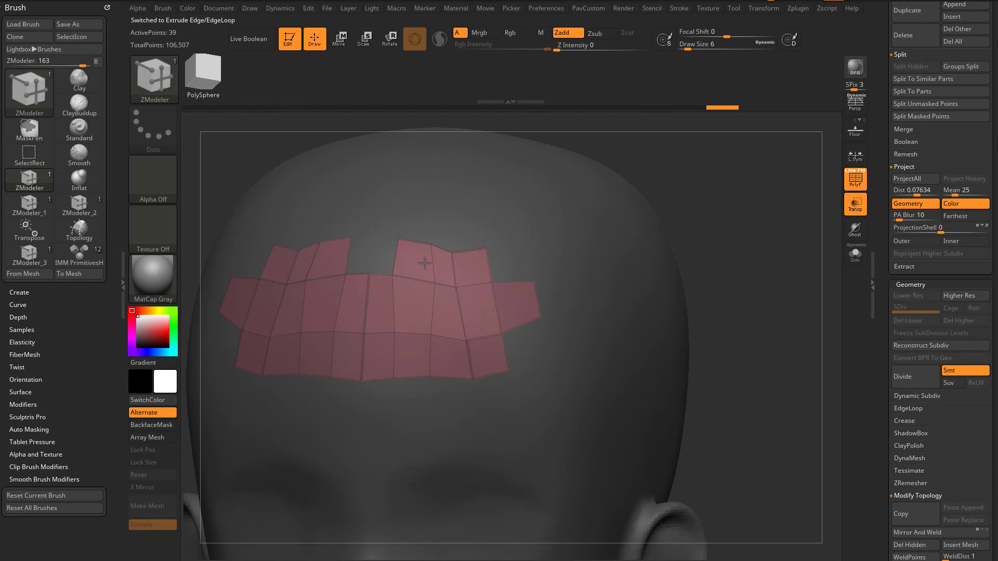
pyautogui.moveTo(383, 272); pyautogui.dragTo(375, 236)
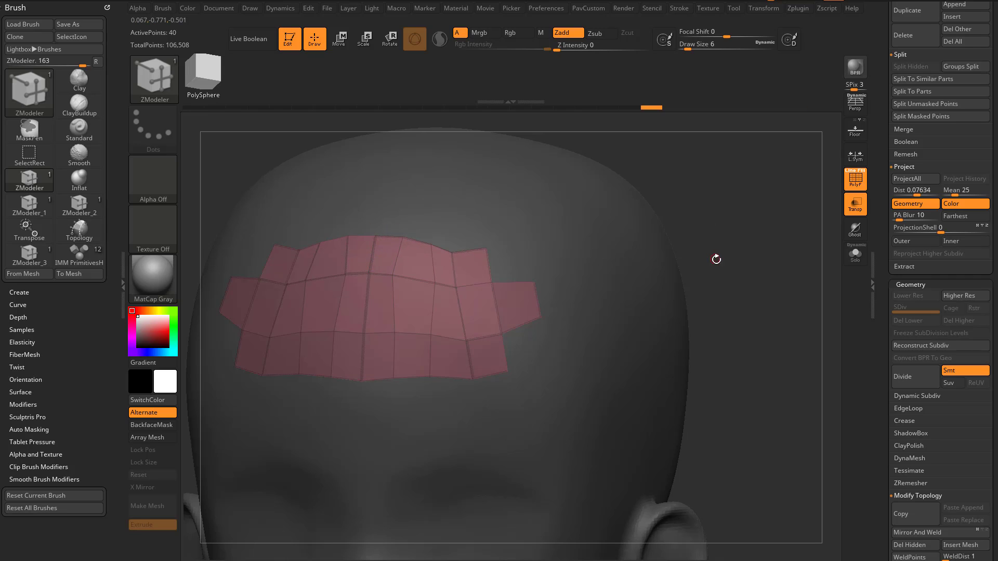
# Review the extended patch on the head and the modifiers of ZModeler's edge Extrude action, including the symmetry options
pyautogui.moveTo(716, 259); pyautogui.dragTo(721, 261)
pyautogui.moveTo(765, 337); pyautogui.dragTo(704, 211)
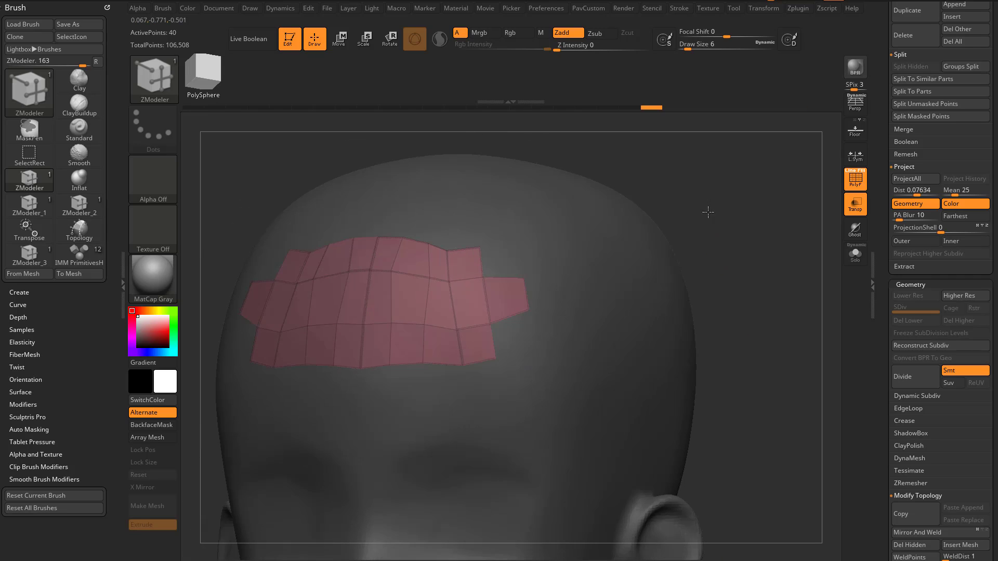
pyautogui.press('space')
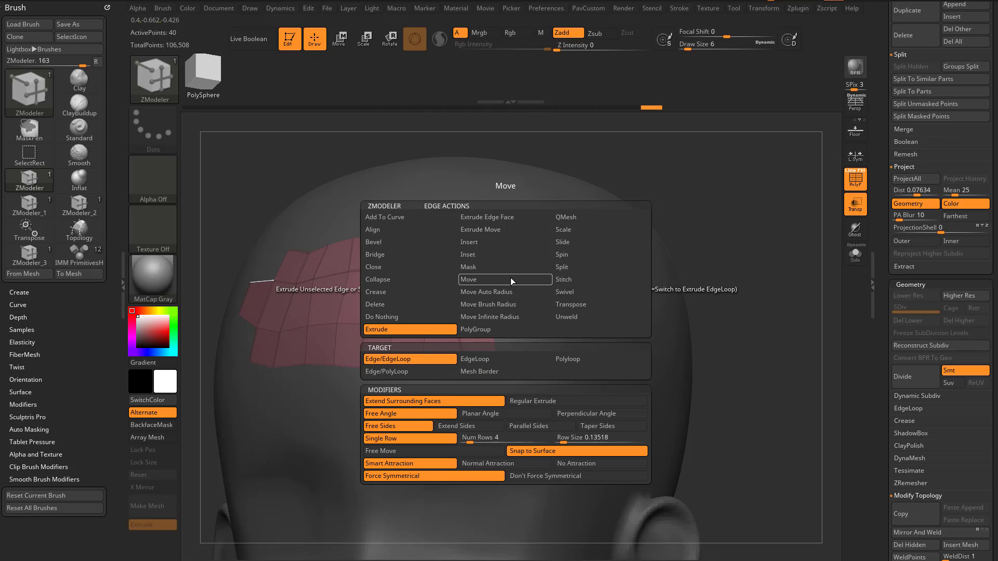
pyautogui.click(542, 476)
pyautogui.press('space')
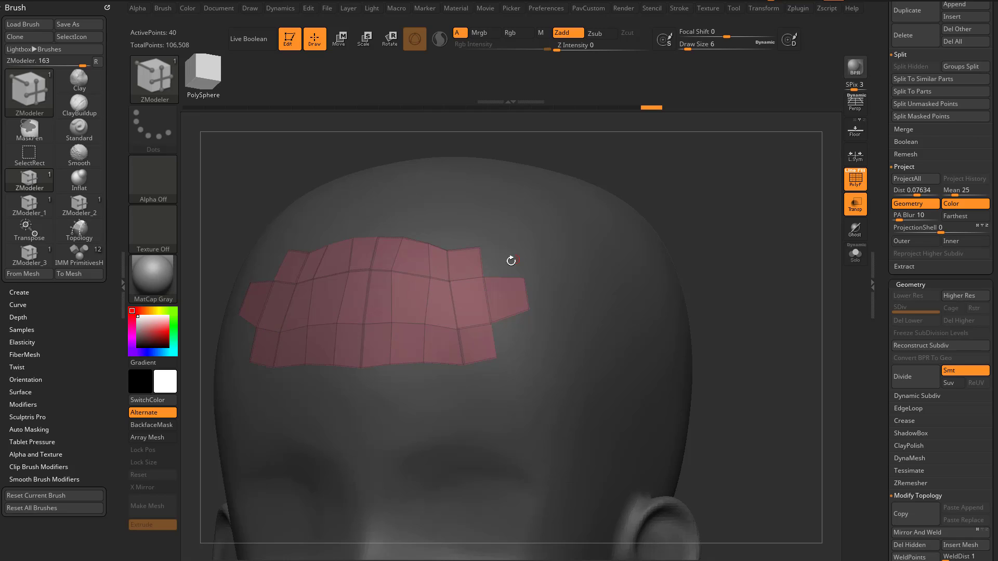
pyautogui.press('space')
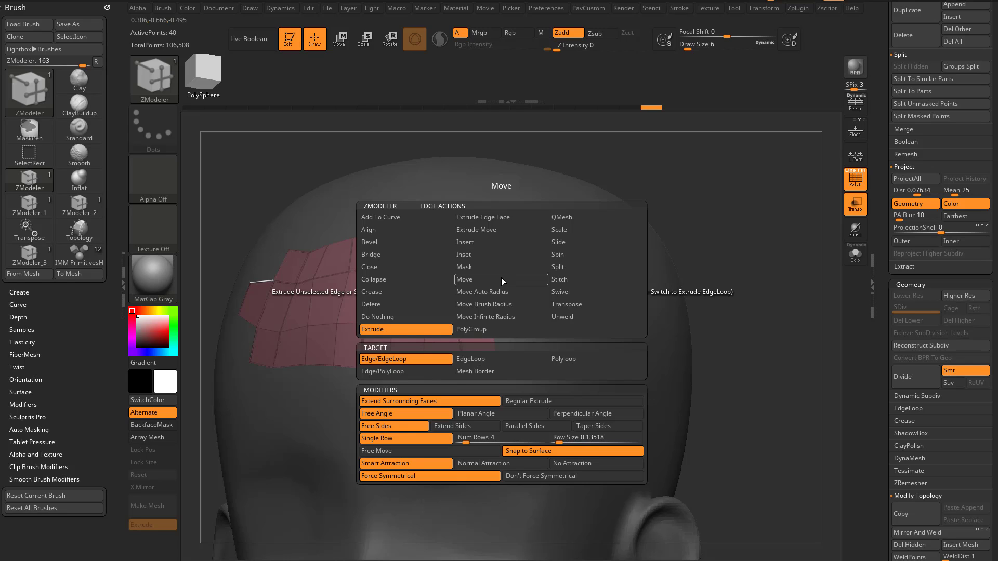
# Extrude the patch's outer side edge once more and extrude the upper edges beside the centerline to begin a new row
pyautogui.press('space')
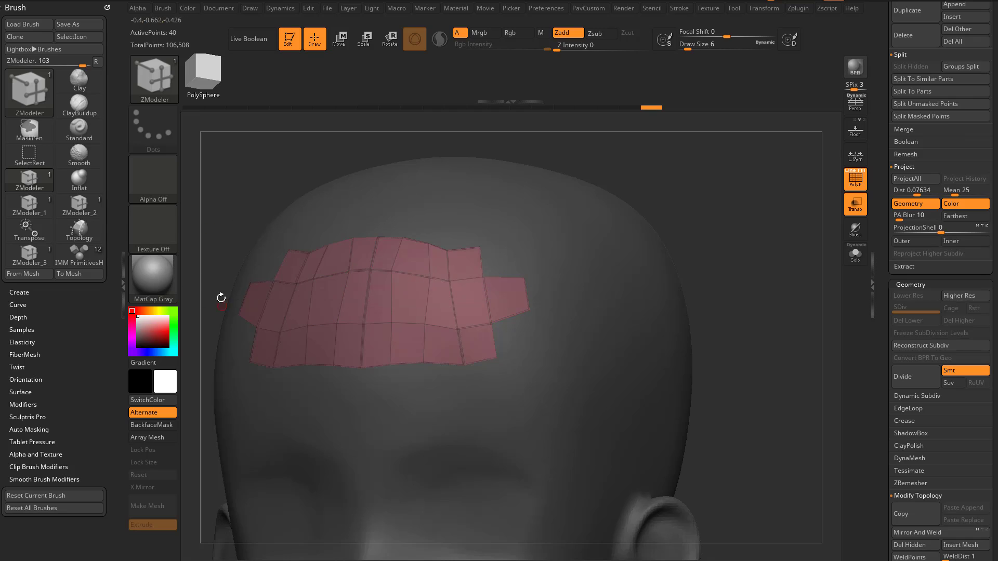
pyautogui.moveTo(513, 295); pyautogui.dragTo(562, 285)
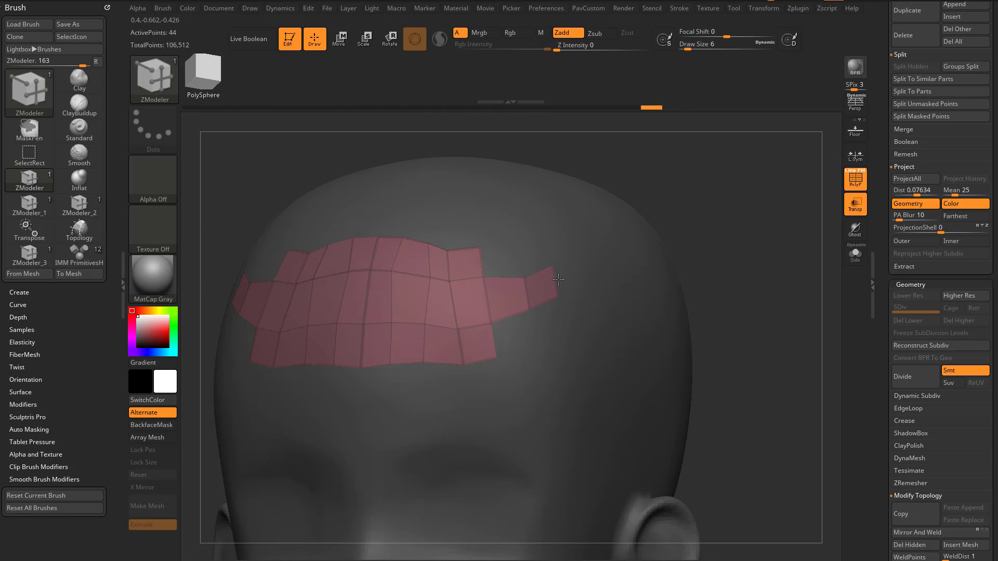
pyautogui.moveTo(678, 205); pyautogui.dragTo(618, 227)
pyautogui.moveTo(416, 273); pyautogui.dragTo(418, 239)
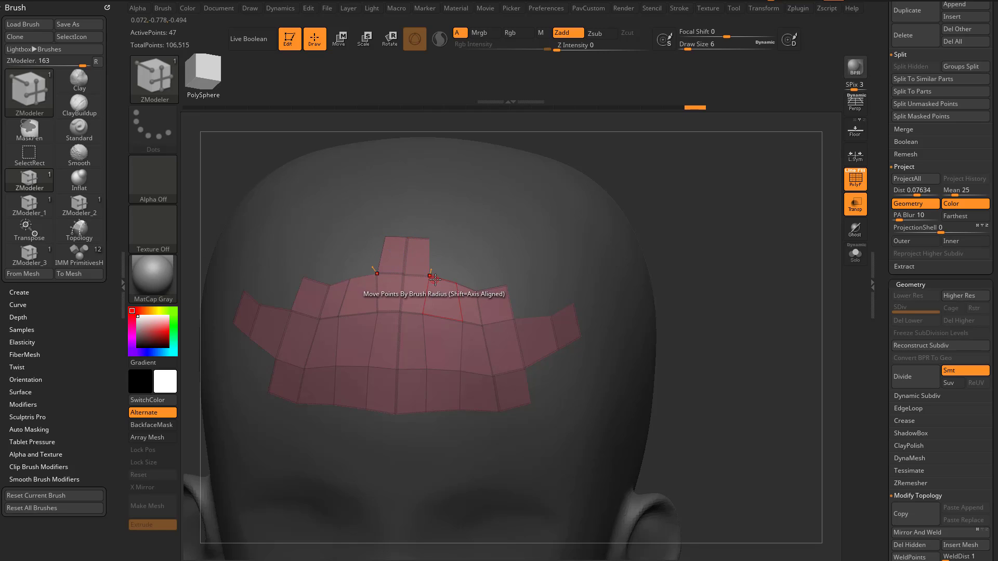
pyautogui.moveTo(442, 279); pyautogui.dragTo(444, 249)
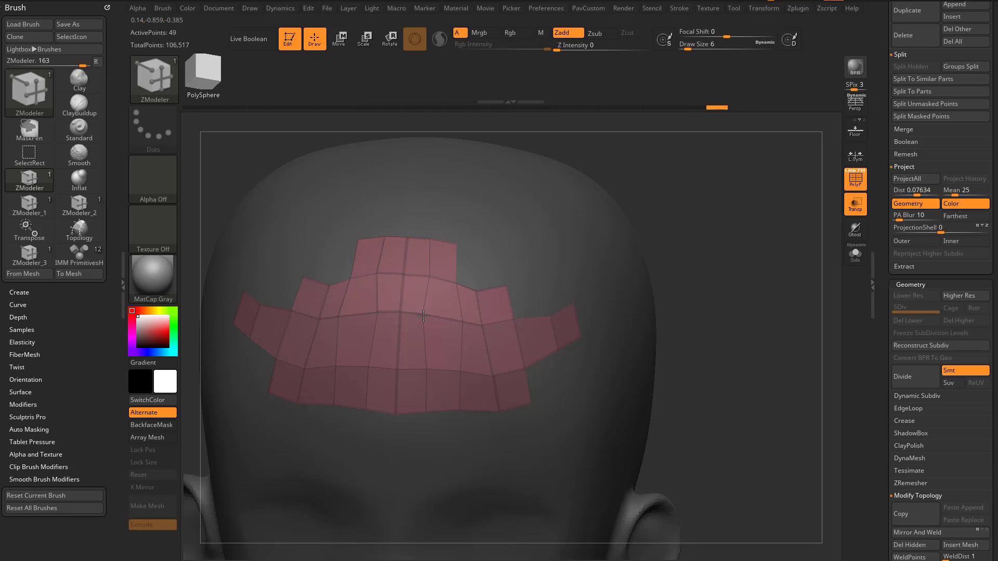
# Try extruding the patch's outer upper side edge with Don't Force Symmetrical, undoing it and returning to Force Symmetrical
pyautogui.moveTo(883, 36); pyautogui.dragTo(883, 262)
pyautogui.press('1')
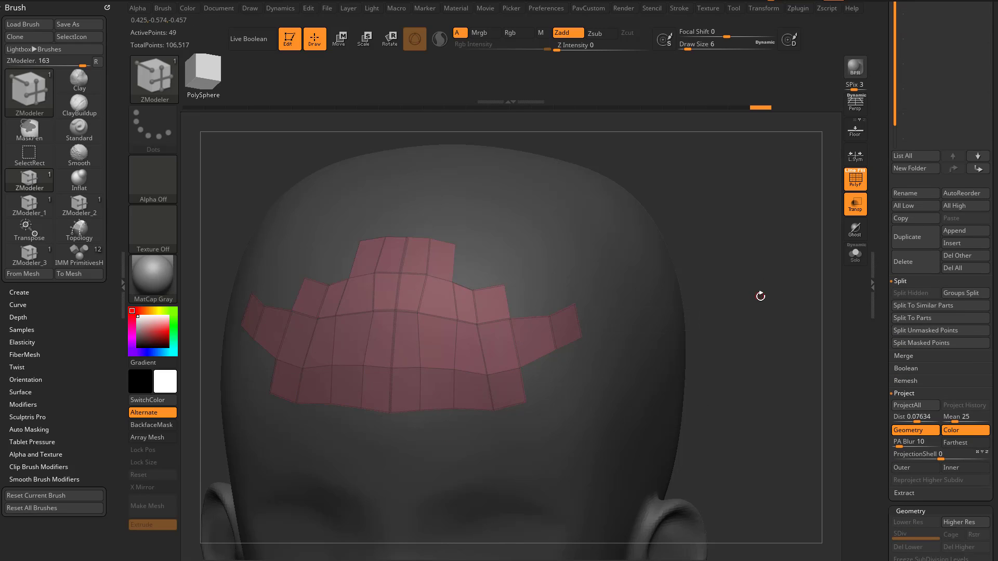
pyautogui.moveTo(824, 297); pyautogui.dragTo(759, 312)
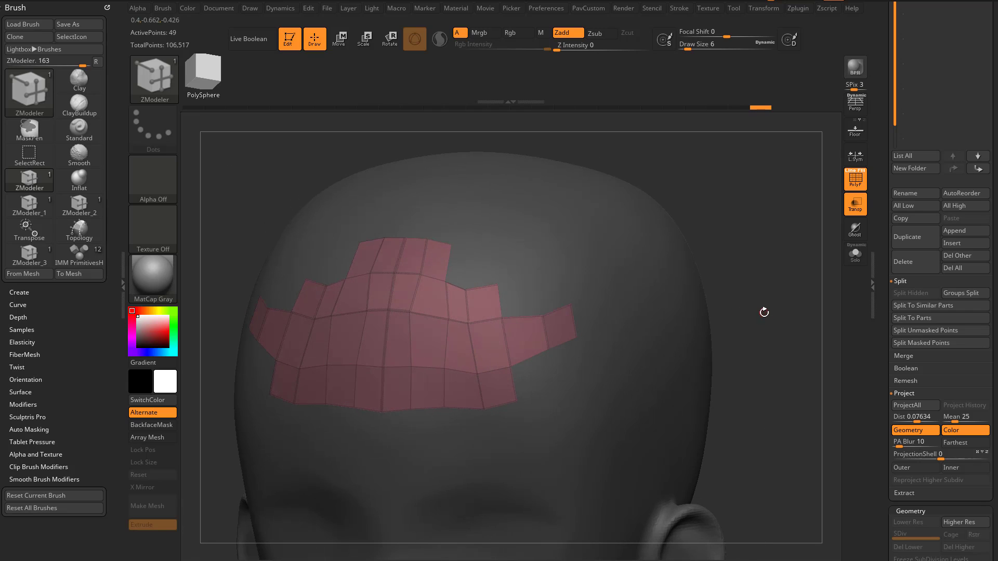
pyautogui.press('space')
pyautogui.click(555, 476)
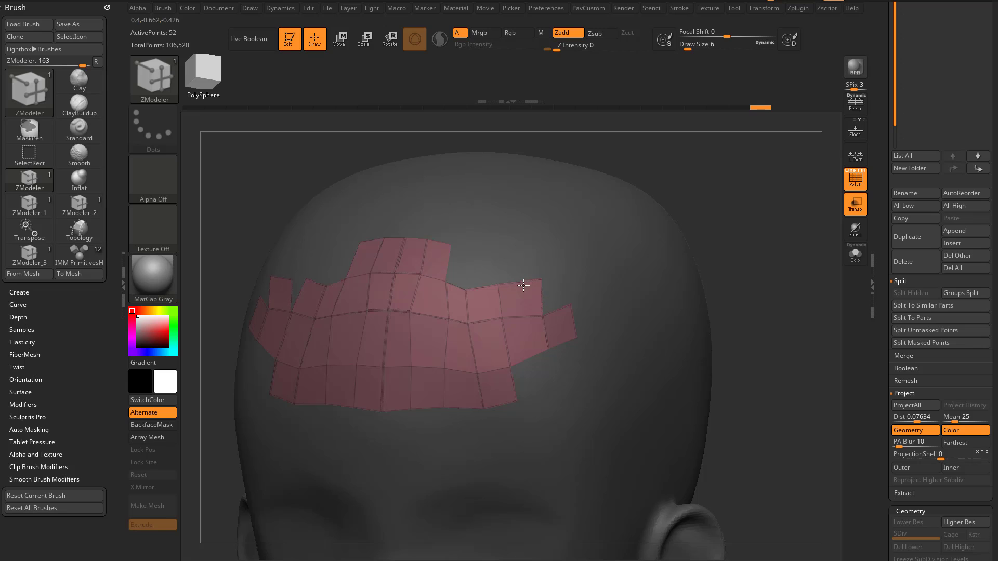
pyautogui.moveTo(604, 139); pyautogui.dragTo(653, 217)
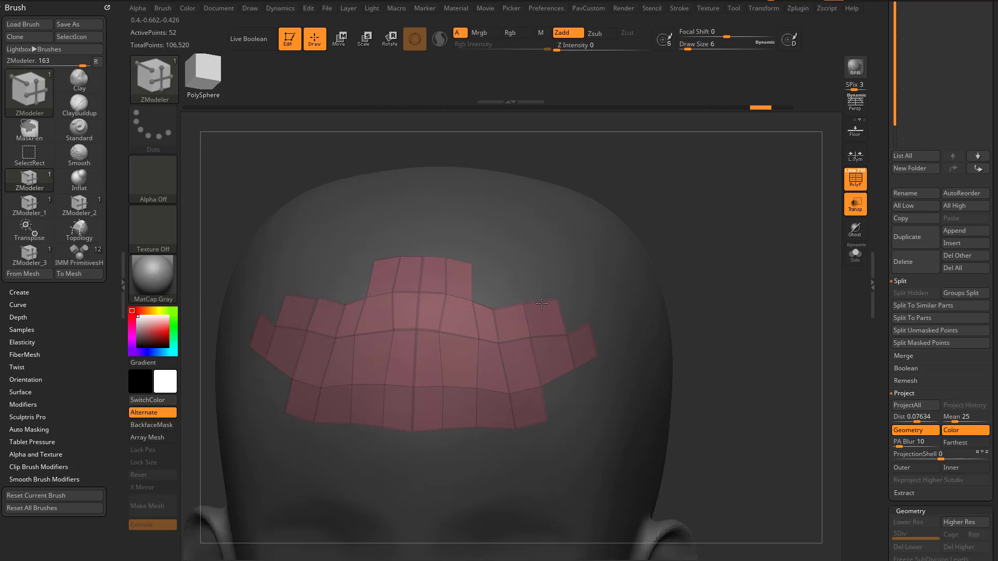
pyautogui.moveTo(360, 283); pyautogui.dragTo(592, 311)
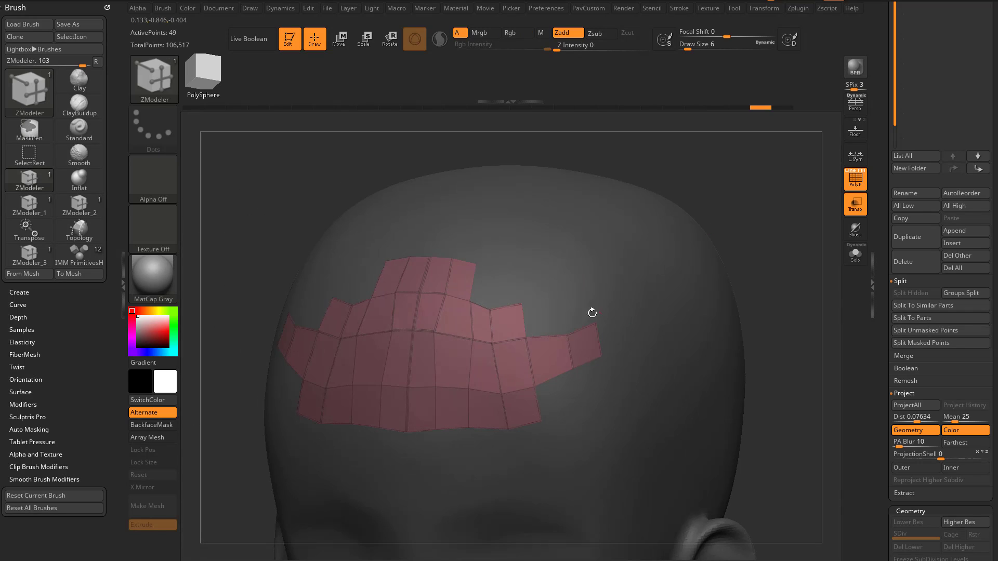
pyautogui.press('space')
pyautogui.click(527, 476)
# Open the Dynamic Subdiv settings in the patch's Geometry options
pyautogui.moveTo(782, 432)
pyautogui.mouseDown()
pyautogui.moveTo(662, 220)
pyautogui.moveTo(735, 230)
pyautogui.moveTo(735, 248)
pyautogui.moveTo(699, 219)
pyautogui.moveTo(712, 227)
pyautogui.mouseUp()
pyautogui.moveTo(712, 225); pyautogui.dragTo(718, 227)
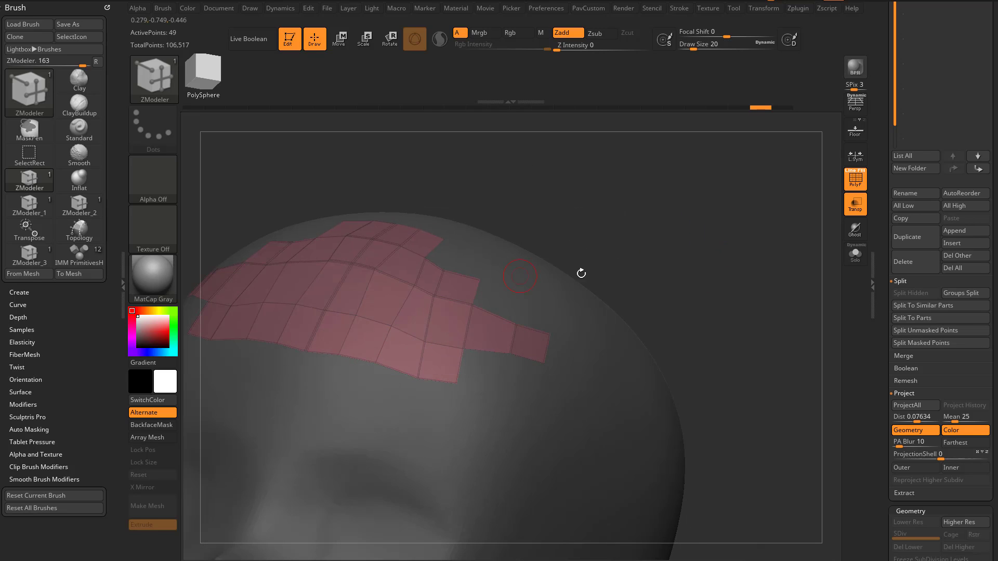
pyautogui.moveTo(581, 274)
pyautogui.mouseDown()
pyautogui.moveTo(684, 270)
pyautogui.moveTo(735, 296)
pyautogui.mouseUp()
pyautogui.moveTo(886, 356); pyautogui.dragTo(890, 251)
pyautogui.moveTo(890, 316); pyautogui.dragTo(886, 228)
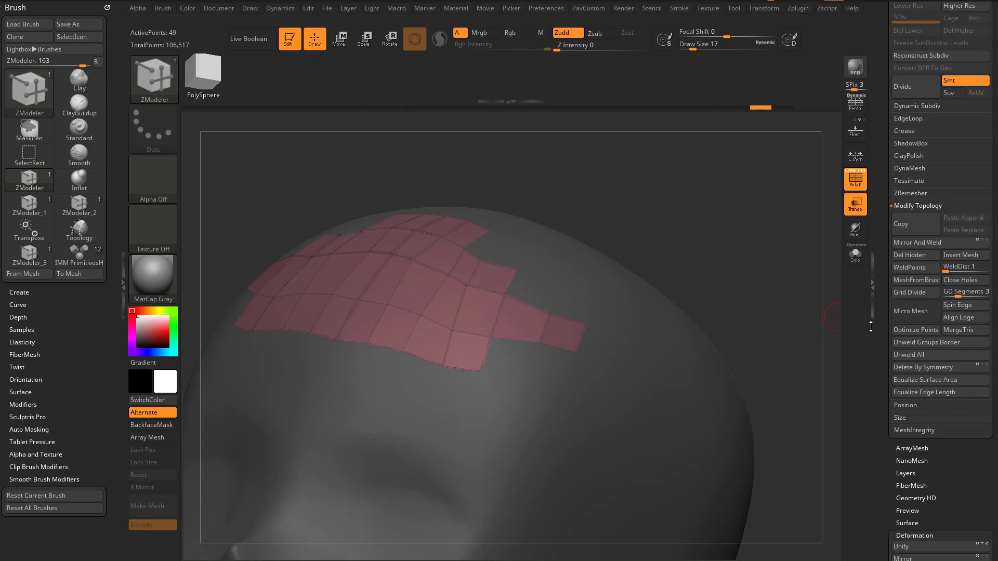
pyautogui.moveTo(886, 337); pyautogui.dragTo(889, 417)
pyautogui.keyDown('shift'); pyautogui.click(901, 362); pyautogui.keyUp('shift')
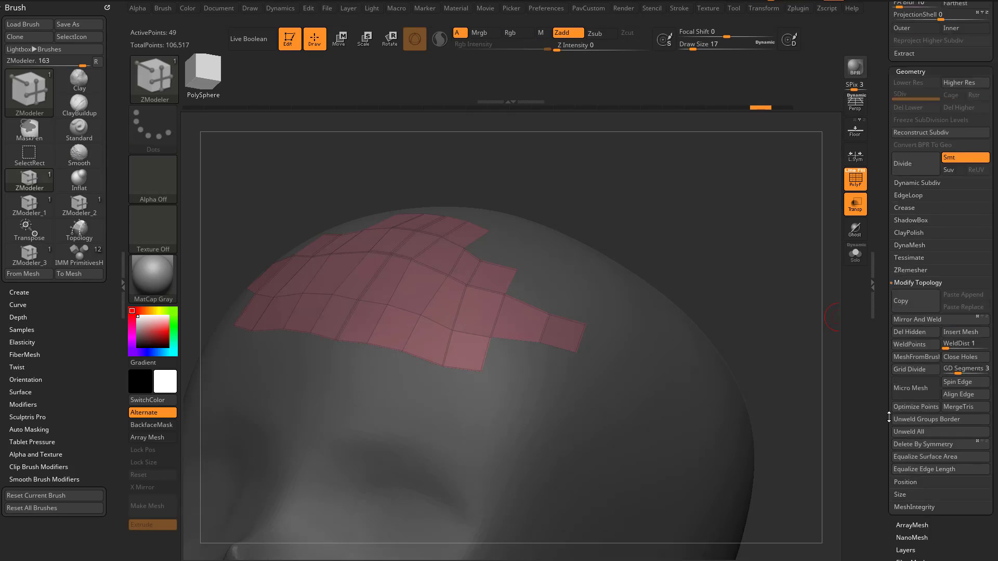
pyautogui.scroll(4, 888, 418)
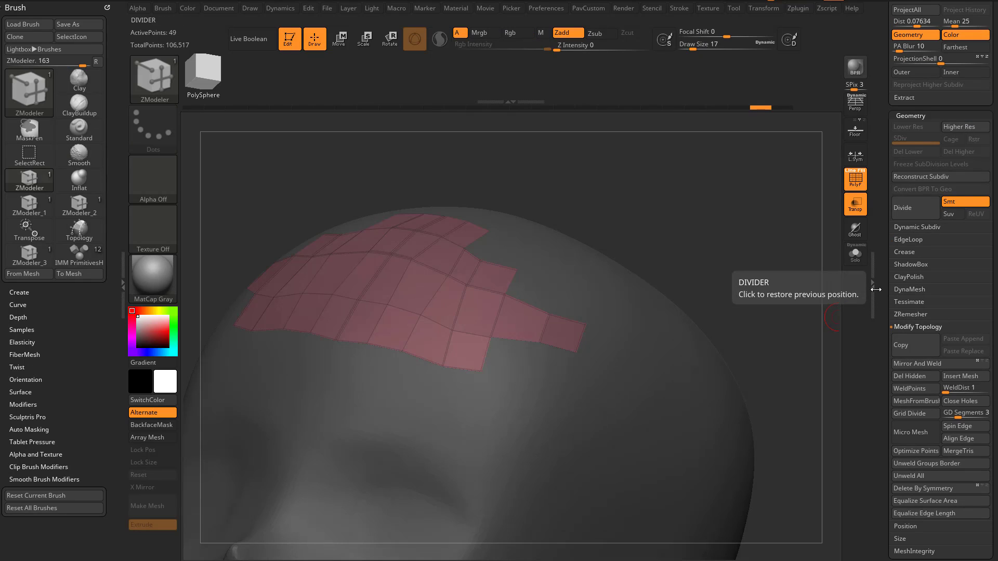
pyautogui.scroll(2, 901, 210)
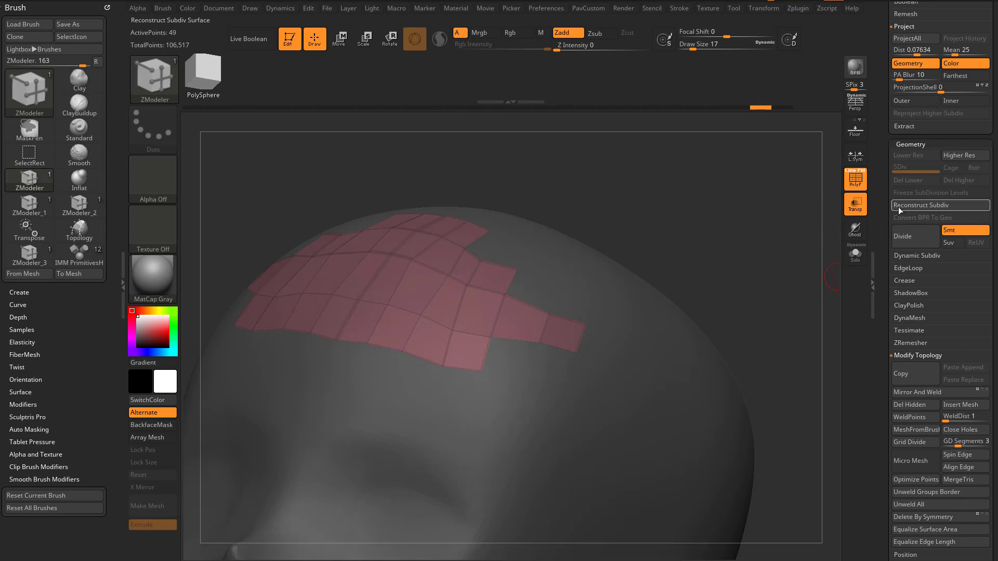
pyautogui.moveTo(880, 165); pyautogui.dragTo(876, 196)
pyautogui.click(909, 302)
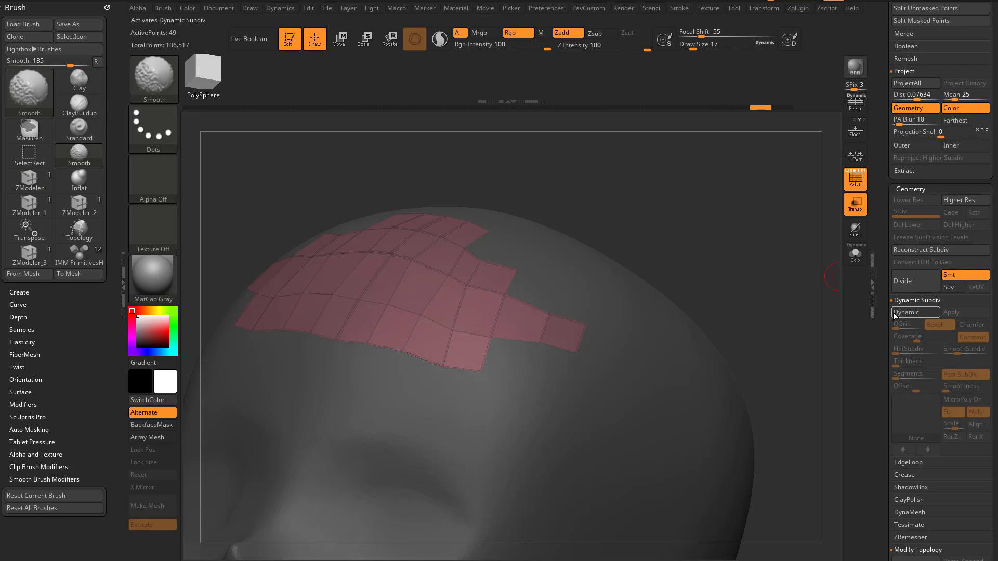
# Turn on Dynamic Subdiv for the patch with SmoothSubdiv at its minimum and a Thickness of 0.01072
pyautogui.moveTo(888, 301); pyautogui.dragTo(887, 287)
pyautogui.click(912, 270)
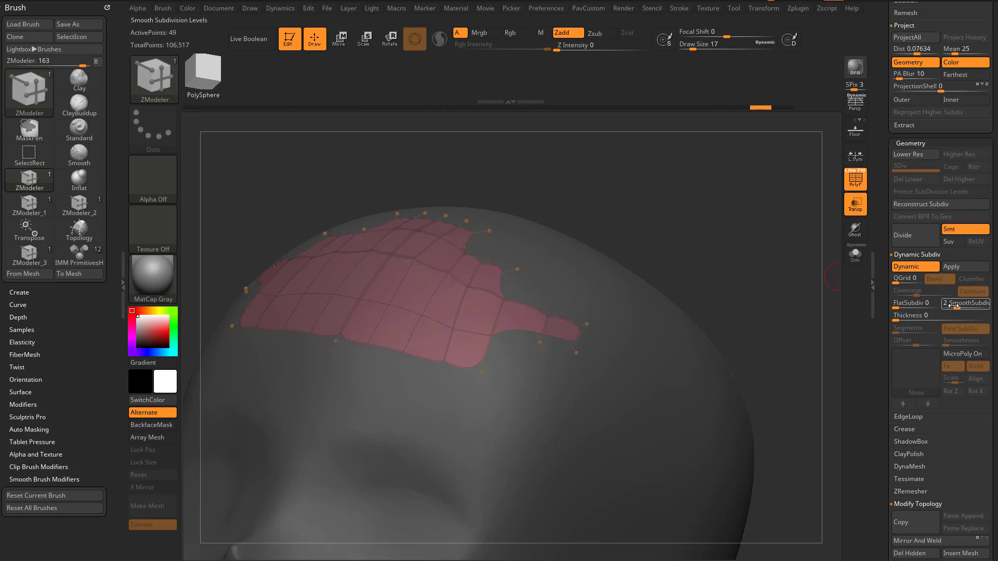
pyautogui.moveTo(943, 309)
pyautogui.mouseDown()
pyautogui.moveTo(956, 304)
pyautogui.moveTo(906, 315)
pyautogui.moveTo(925, 316)
pyautogui.mouseUp()
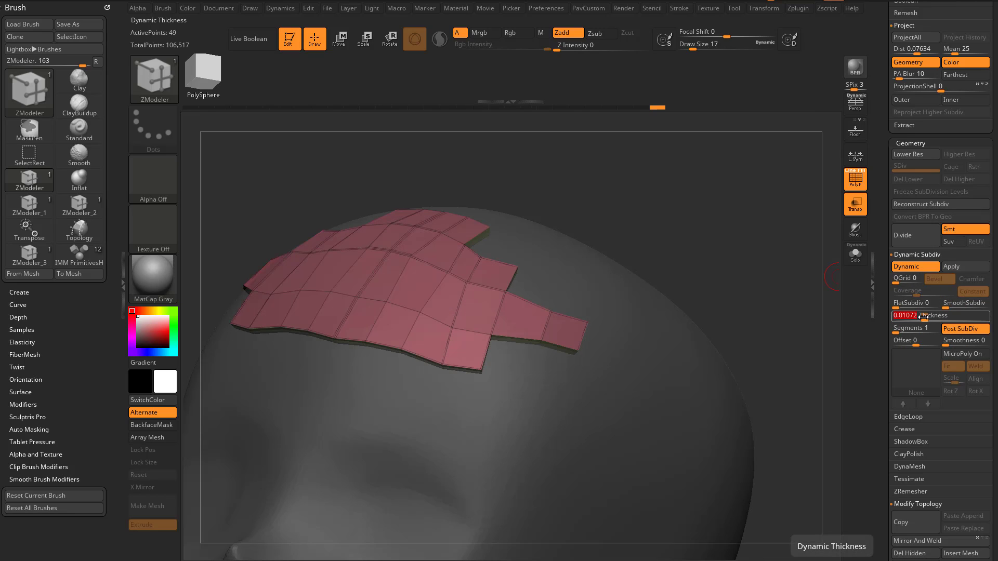
# Compare the patch with Dynamic Subdiv off, toggling its Double display property, and turn Dynamic Subdiv back on
pyautogui.moveTo(806, 275); pyautogui.dragTo(748, 208)
pyautogui.click(906, 267)
pyautogui.moveTo(822, 249); pyautogui.dragTo(782, 287)
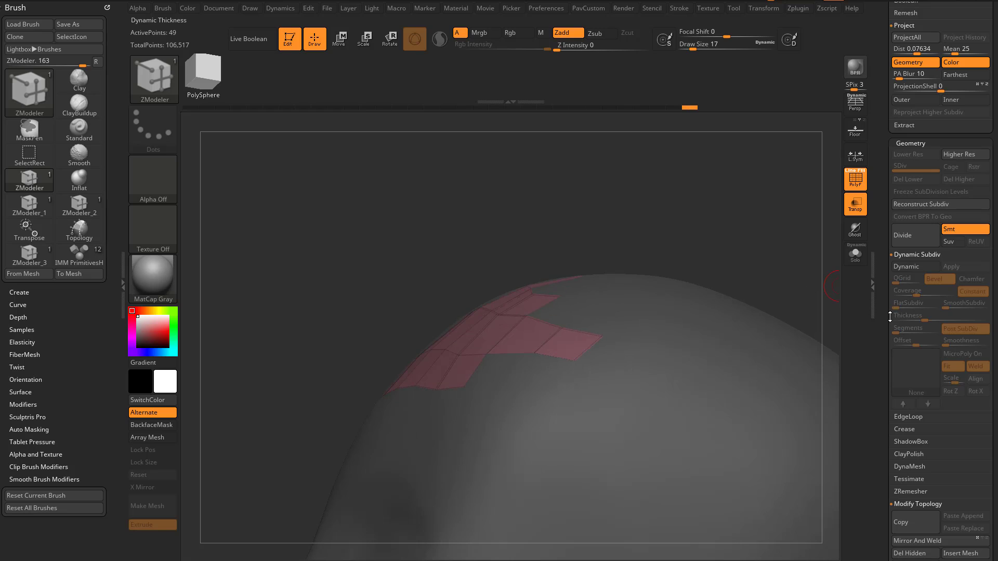
pyautogui.moveTo(890, 317); pyautogui.dragTo(880, 146)
pyautogui.keyDown('shift'); pyautogui.click(911, 270); pyautogui.keyUp('shift')
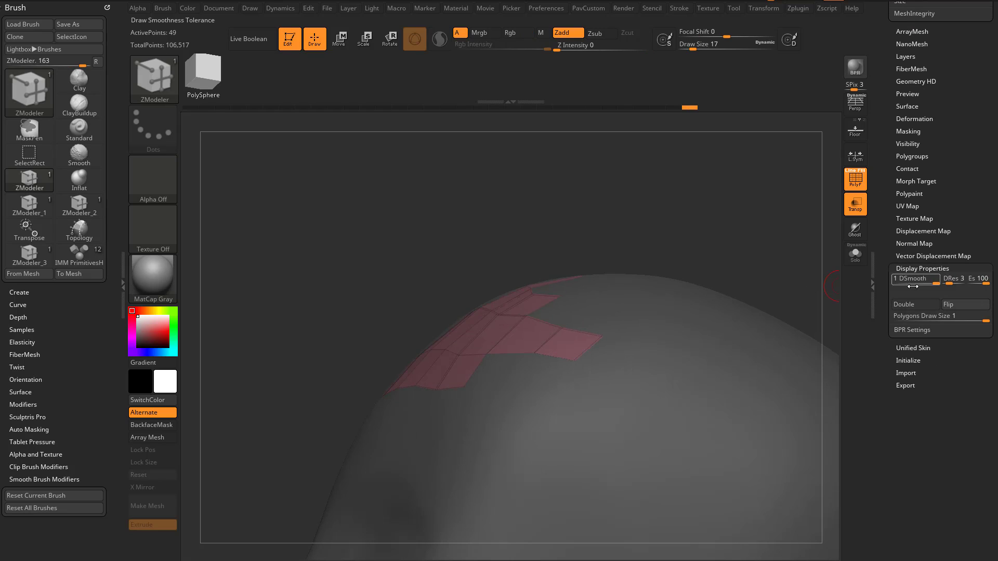
pyautogui.click(912, 306)
pyautogui.click(913, 302)
pyautogui.keyDown('shift'); pyautogui.click(912, 269); pyautogui.keyUp('shift')
pyautogui.moveTo(879, 306); pyautogui.dragTo(878, 367)
pyautogui.click(911, 270)
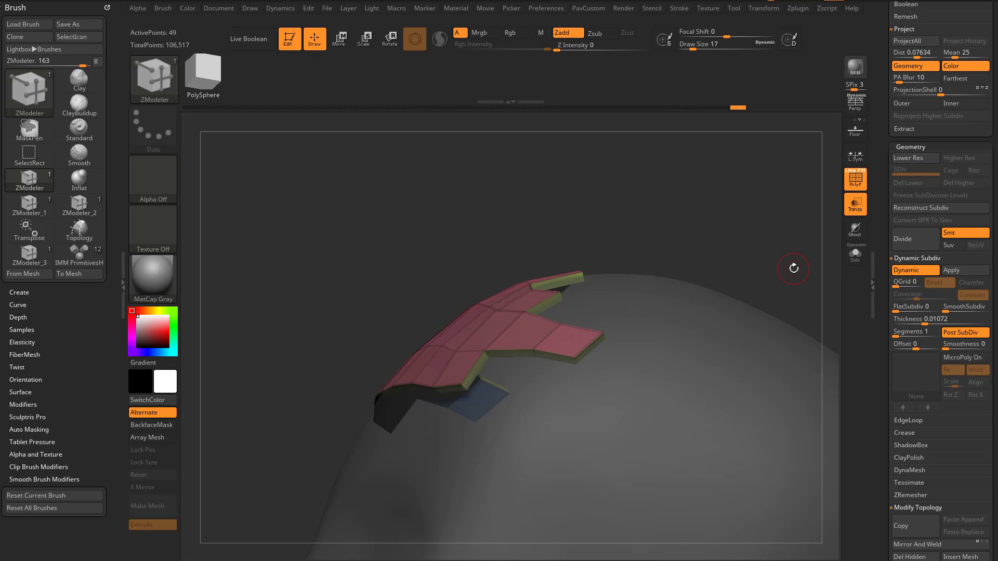
# Try extruding the side edge of the patch's lower row with the dynamic thickness on, and undo the extrusion
pyautogui.moveTo(786, 241); pyautogui.dragTo(786, 228)
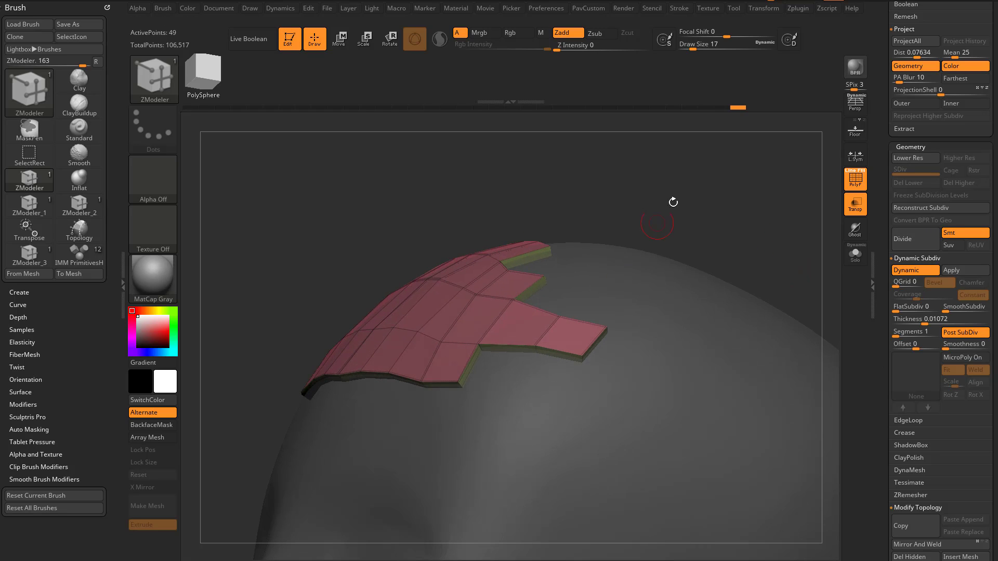
pyautogui.keyDown('alt'); pyautogui.moveTo(673, 202); pyautogui.dragTo(615, 280); pyautogui.keyUp('alt')
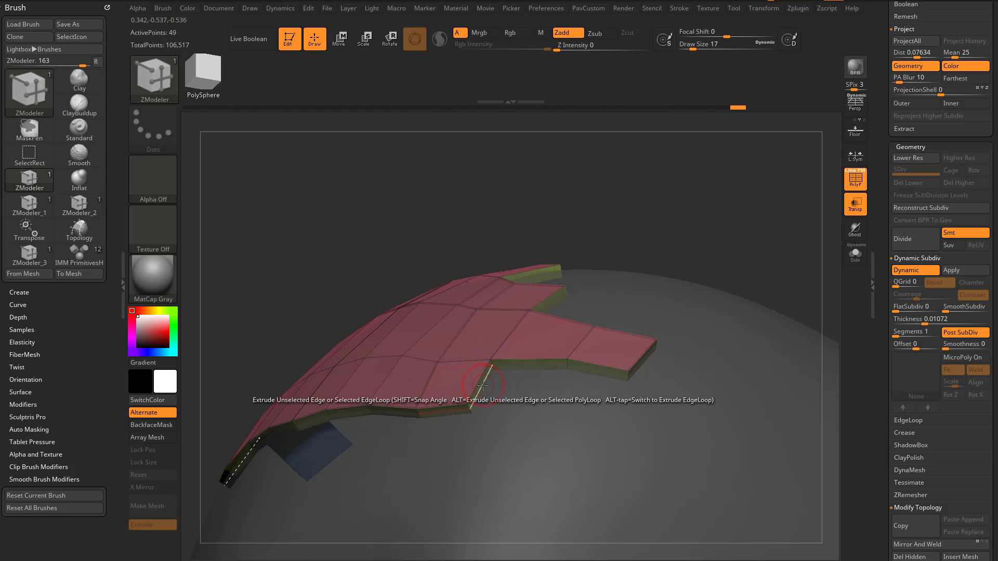
pyautogui.keyDown('alt'); pyautogui.moveTo(627, 236); pyautogui.dragTo(612, 291); pyautogui.keyUp('alt')
pyautogui.moveTo(420, 414); pyautogui.dragTo(539, 419)
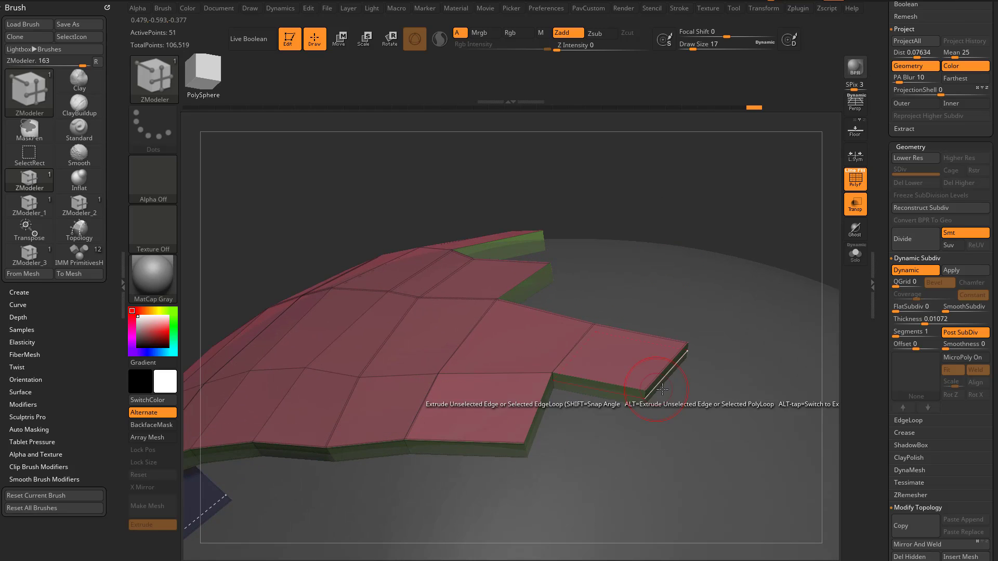
pyautogui.hotkey('ctrl', 'z')
# Set the dynamic thickness Offset to -100 and extrude the lower row's side edge by one polygon
pyautogui.keyDown('alt'); pyautogui.moveTo(764, 307); pyautogui.dragTo(835, 216); pyautogui.keyUp('alt')
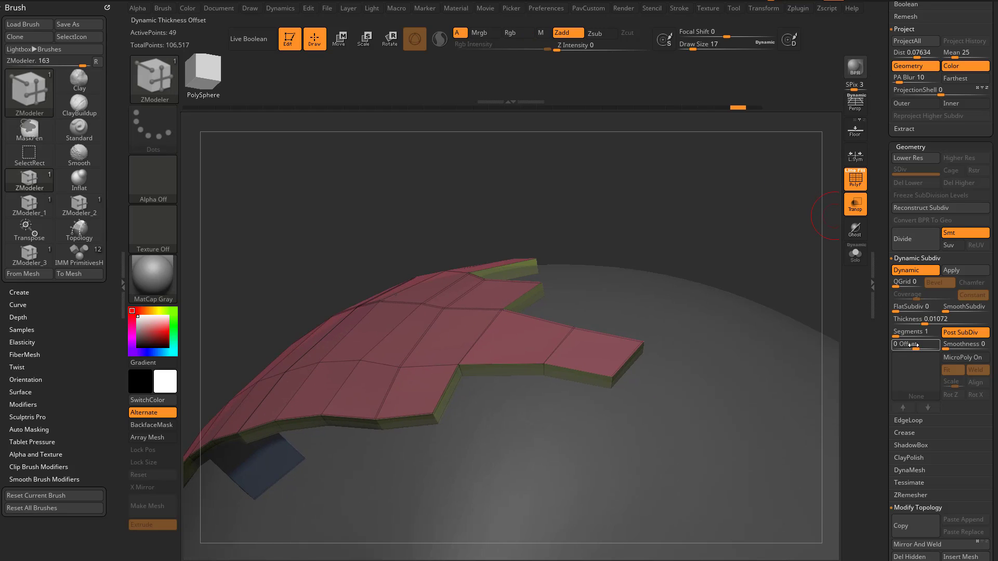
pyautogui.moveTo(938, 349); pyautogui.dragTo(941, 347)
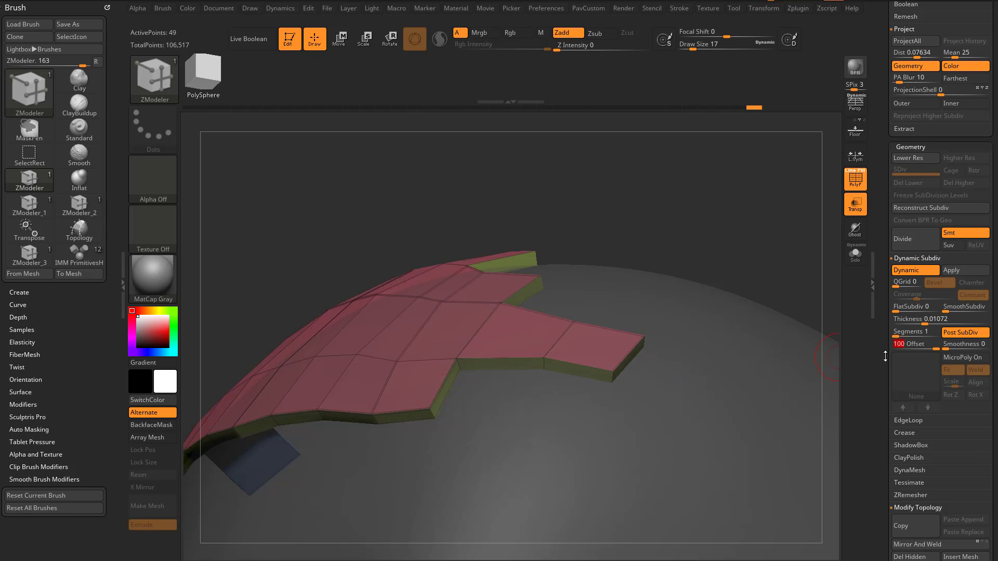
pyautogui.moveTo(882, 349); pyautogui.dragTo(880, 349)
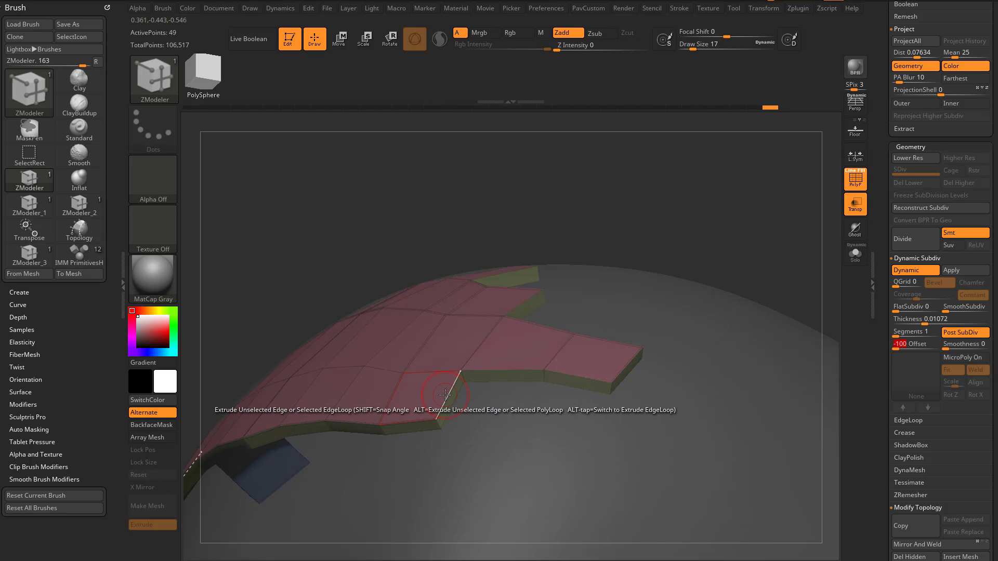
pyautogui.moveTo(446, 395); pyautogui.dragTo(531, 392)
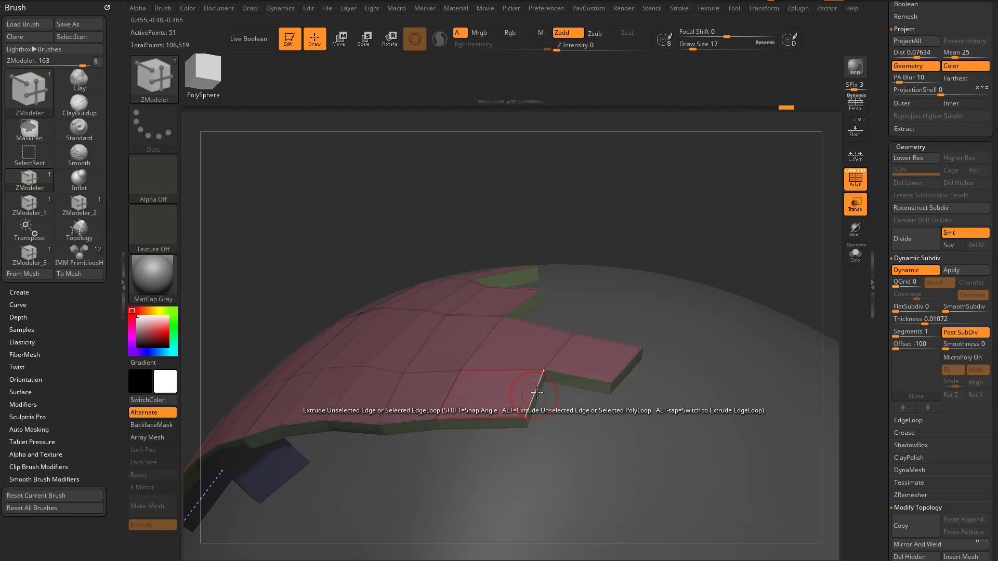
# Compare dynamic thickness Offset values of 100, -100 and 0 by toggling Dynamic Subdiv, finishing with Offset at -100
pyautogui.click(915, 274)
pyautogui.click(915, 274)
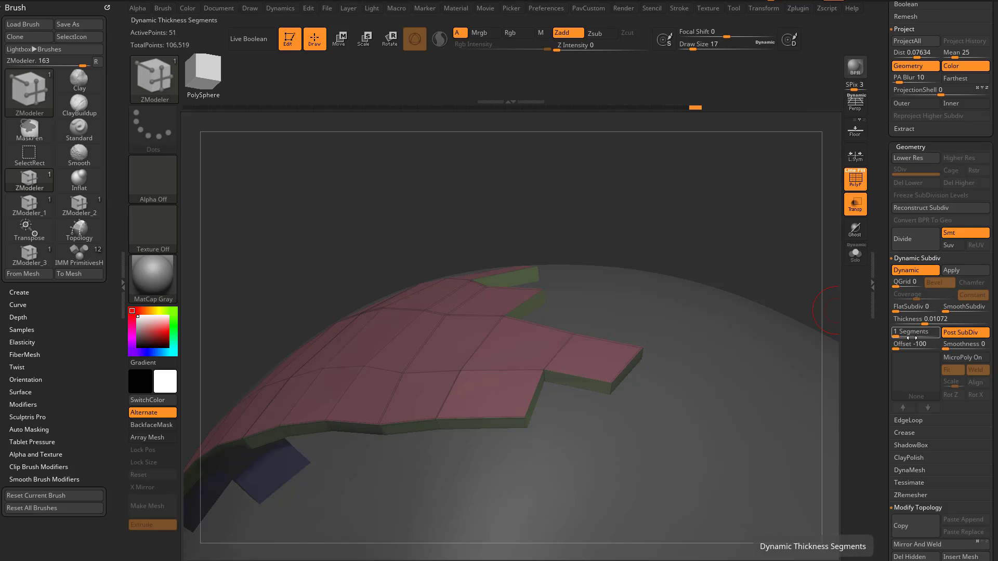
pyautogui.moveTo(934, 347); pyautogui.dragTo(939, 347)
pyautogui.click(915, 272)
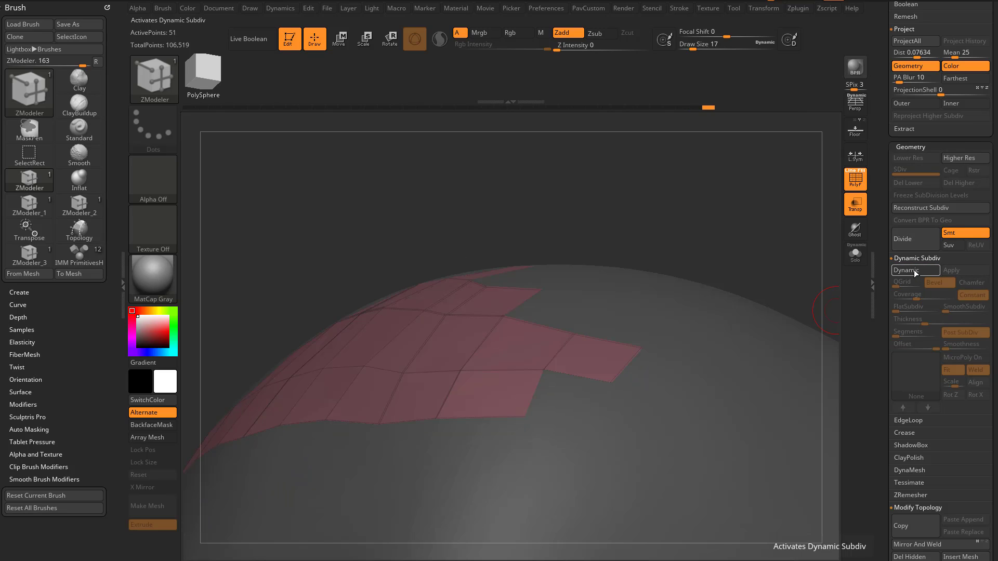
pyautogui.click(916, 271)
pyautogui.moveTo(881, 346); pyautogui.dragTo(880, 346)
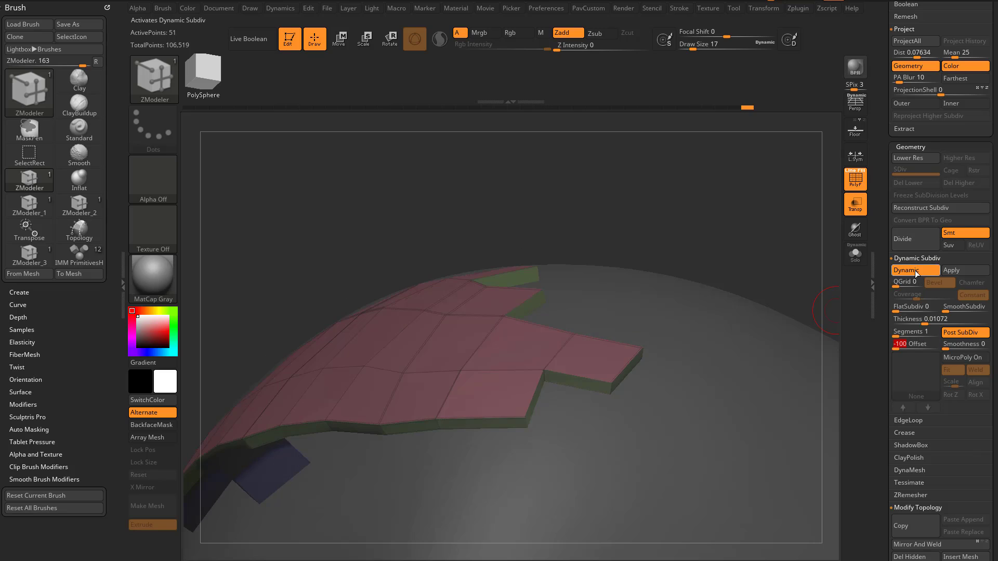
pyautogui.click(916, 272)
pyautogui.click(916, 272)
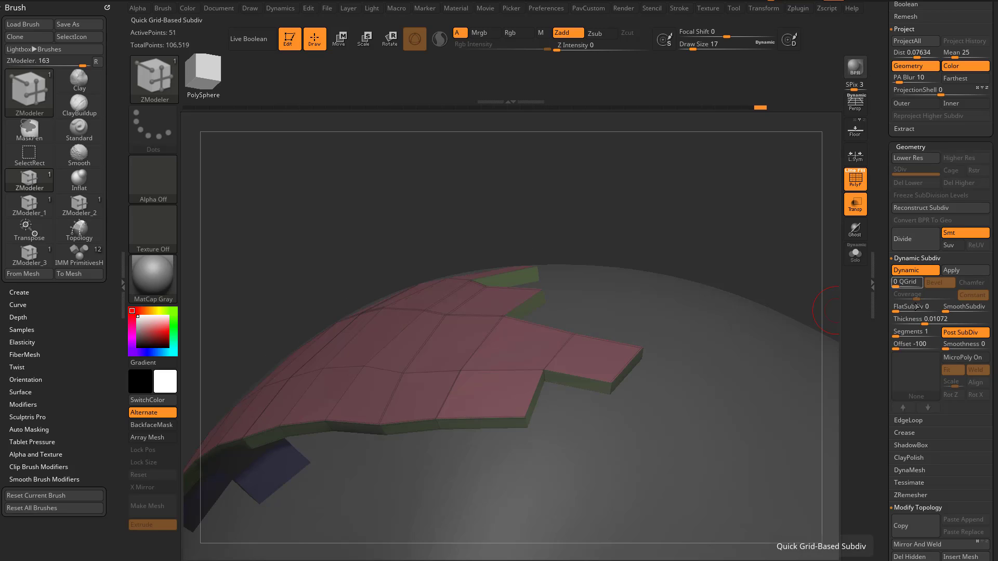
pyautogui.click(915, 347)
pyautogui.click(919, 268)
pyautogui.click(919, 269)
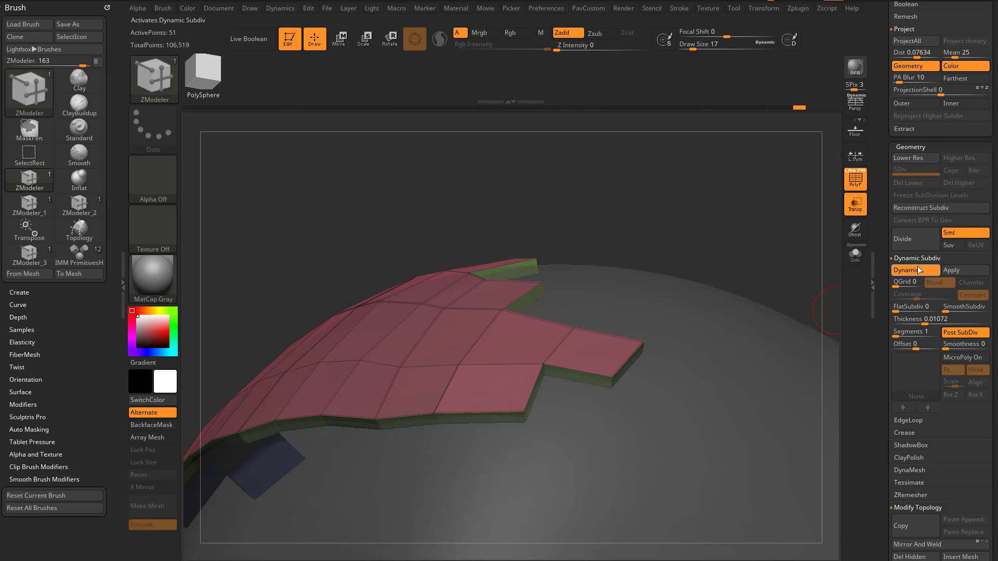
pyautogui.moveTo(936, 347); pyautogui.dragTo(887, 344)
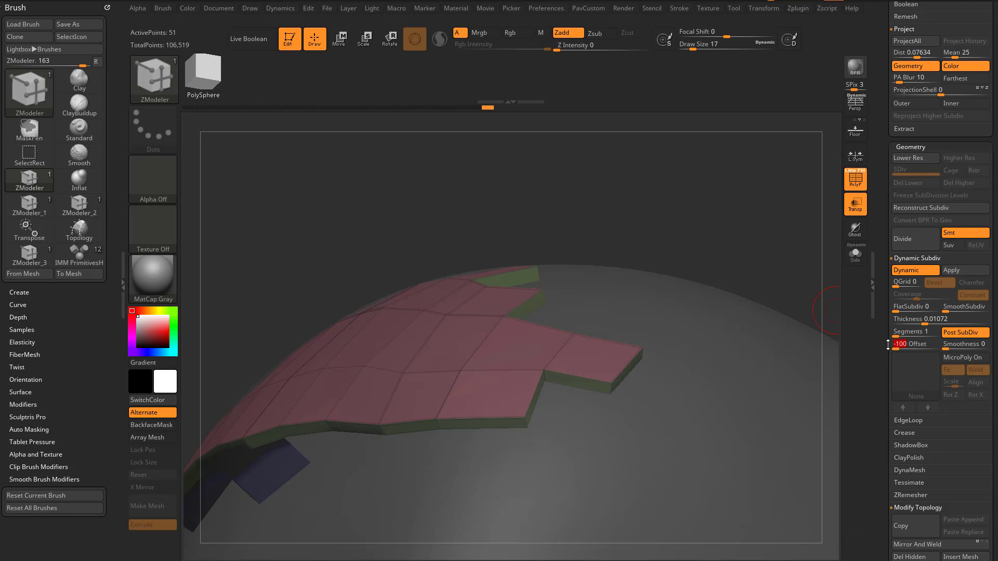
# Extrude the lower row's side edge another polygon so it closes against the row above
pyautogui.moveTo(700, 223); pyautogui.dragTo(528, 379)
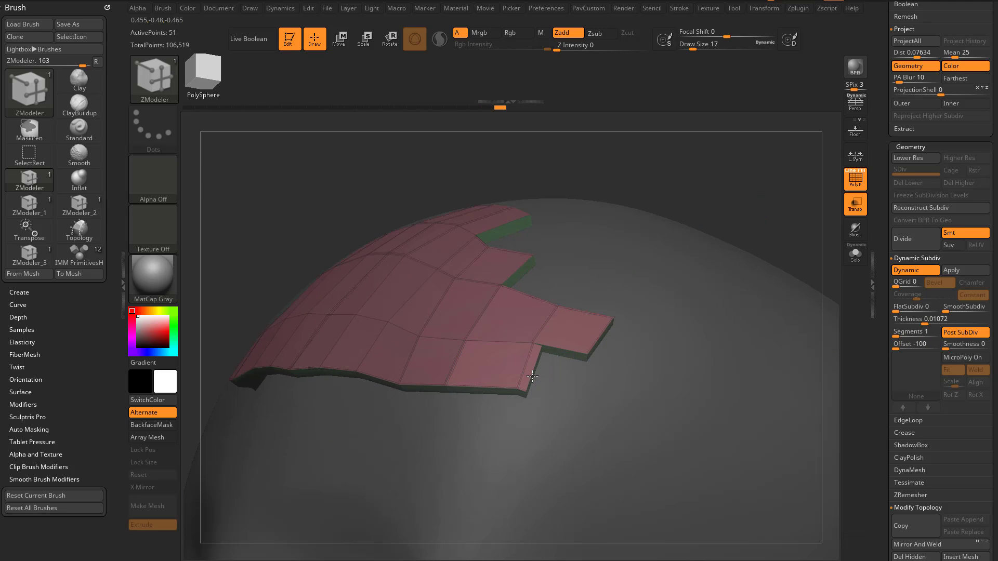
pyautogui.moveTo(769, 220); pyautogui.dragTo(784, 177)
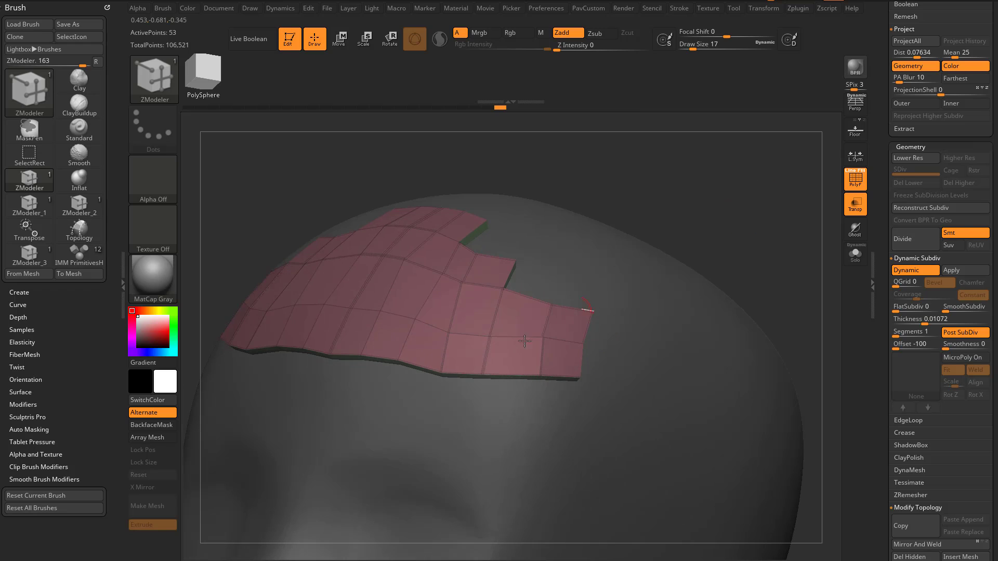
# Extrude the patch's lower forehead edges down into another row and fill the gaps between the new polygons
pyautogui.moveTo(420, 368); pyautogui.dragTo(411, 411)
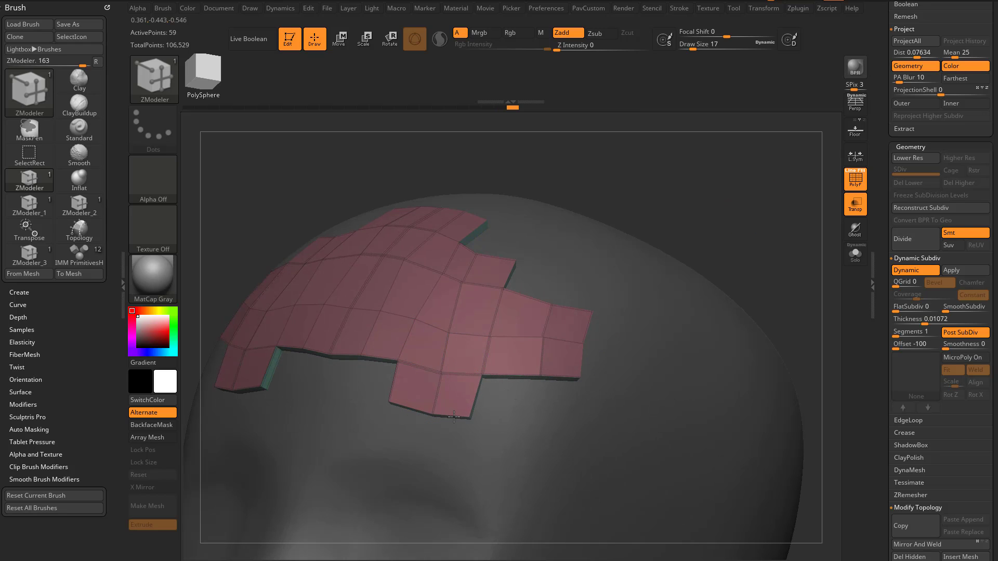
pyautogui.moveTo(547, 408)
pyautogui.mouseDown()
pyautogui.moveTo(497, 386)
pyautogui.moveTo(548, 417)
pyautogui.mouseUp()
pyautogui.moveTo(767, 267); pyautogui.dragTo(791, 237)
pyautogui.moveTo(373, 359); pyautogui.dragTo(364, 398)
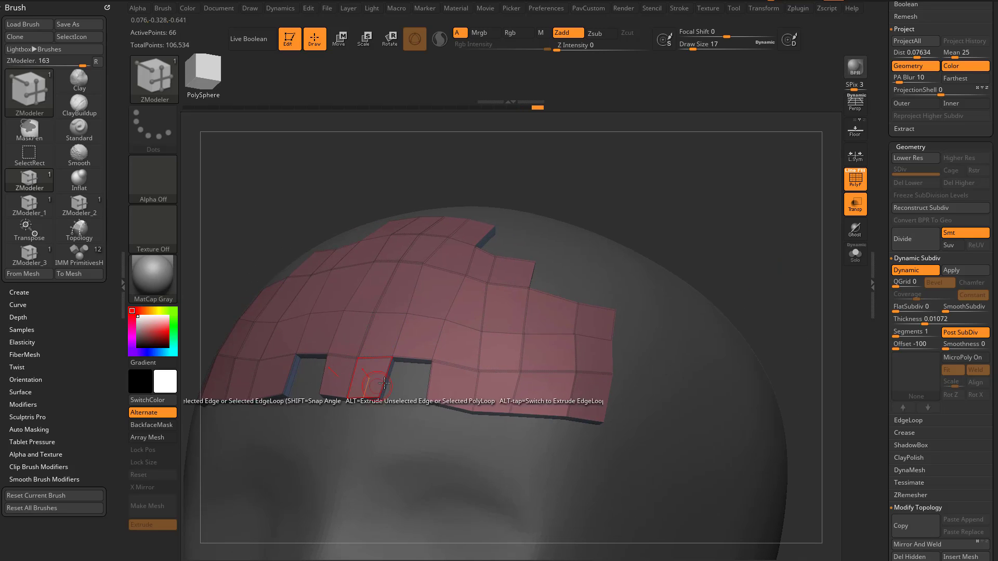
pyautogui.moveTo(410, 361); pyautogui.dragTo(410, 373)
# Set the ZModeler edge Extrude modifier to Free Move and hide the Head2 subtool
pyautogui.moveTo(746, 269); pyautogui.dragTo(868, 383)
pyautogui.scroll(3, 949, 296)
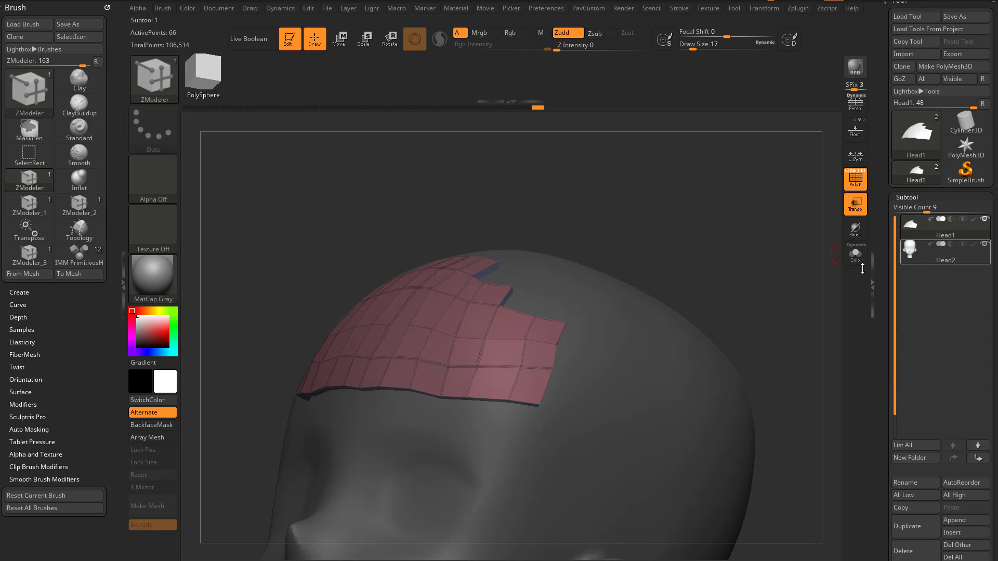
pyautogui.press('space')
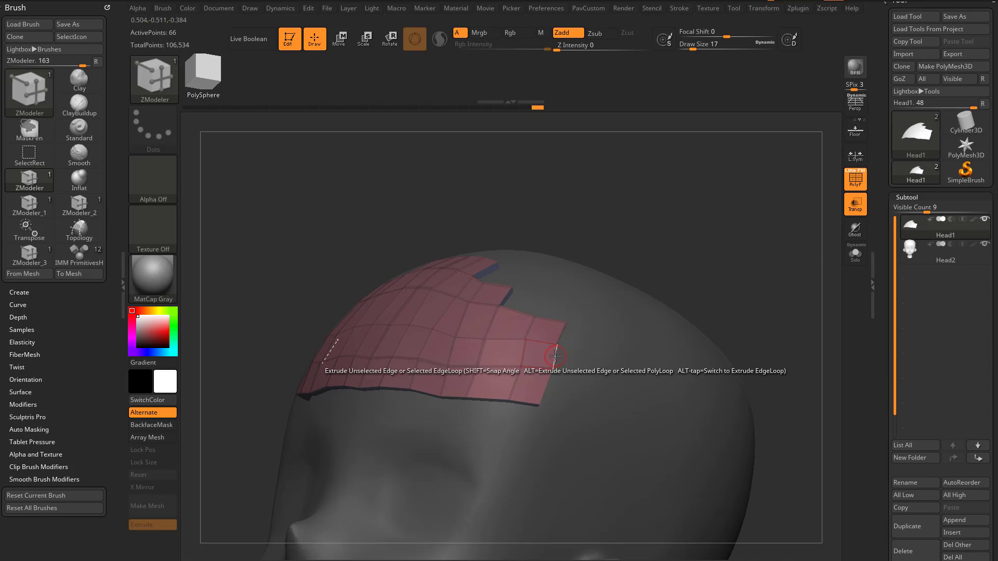
pyautogui.press('space')
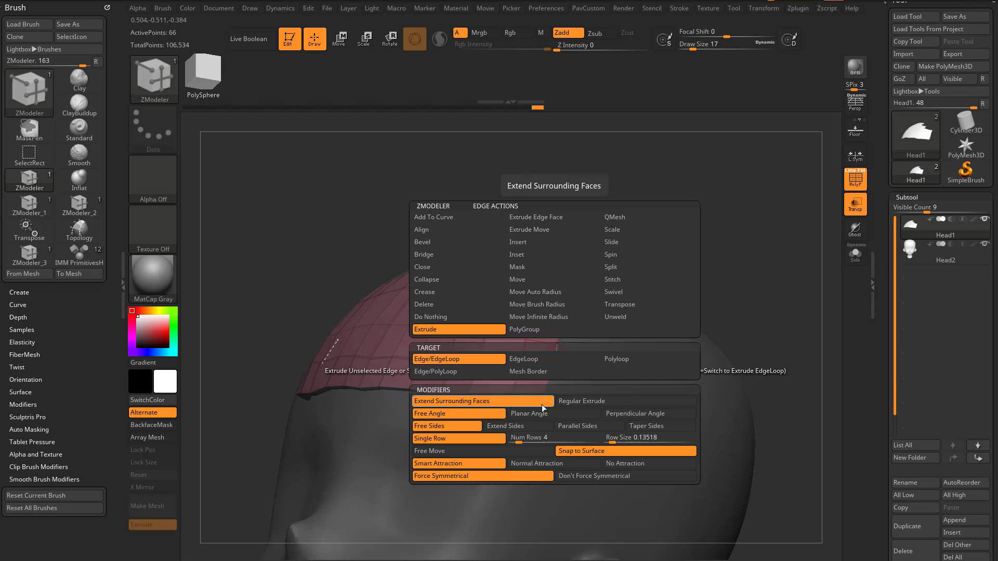
pyautogui.click(530, 455)
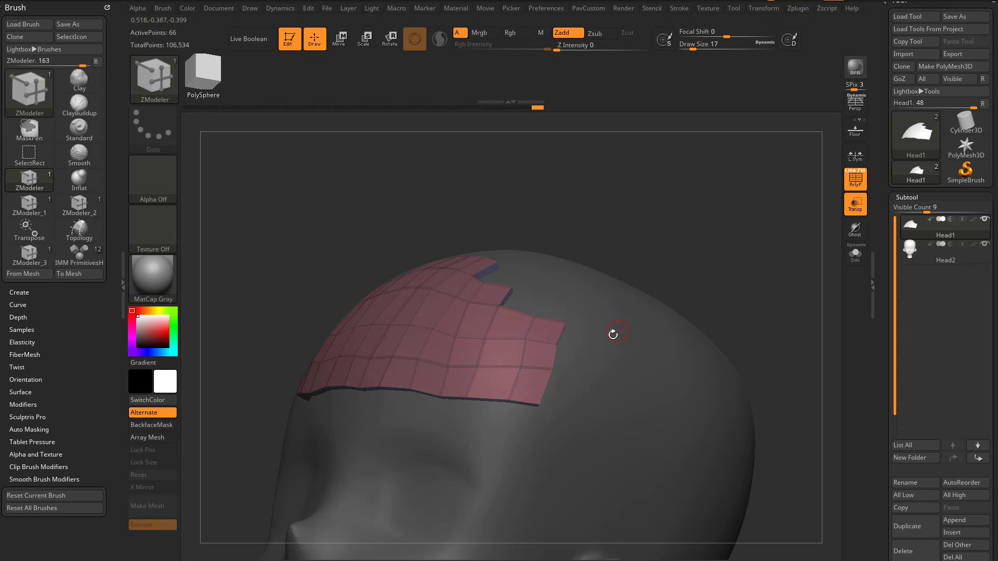
pyautogui.click(984, 247)
# Extrude symmetrical strips two polygons wide down from the patch's outer lower edges, closing the gap at their ends
pyautogui.moveTo(479, 381); pyautogui.dragTo(474, 468)
pyautogui.moveTo(547, 443); pyautogui.dragTo(525, 398)
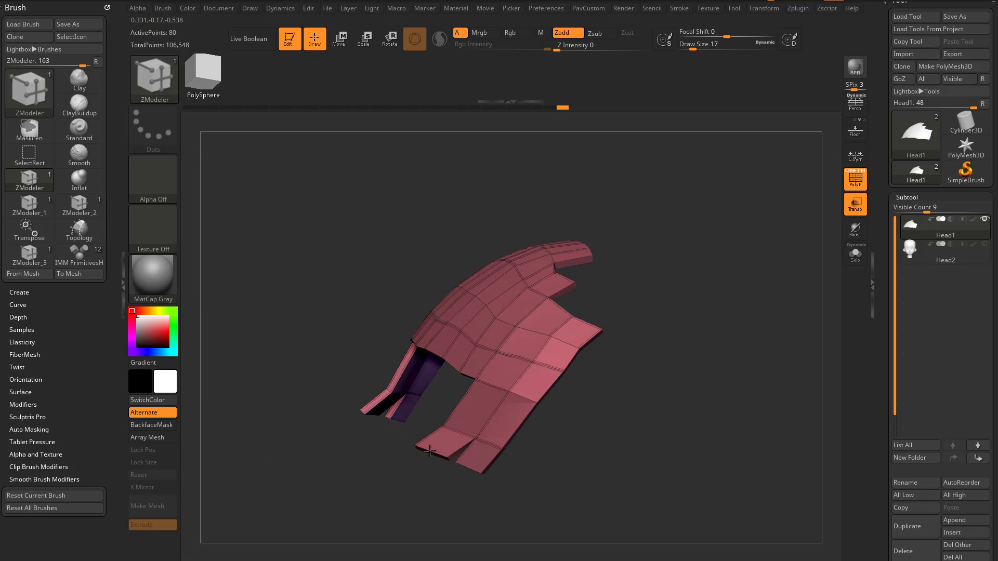
pyautogui.moveTo(434, 455); pyautogui.dragTo(673, 367)
pyautogui.scroll(-10, 884, 370)
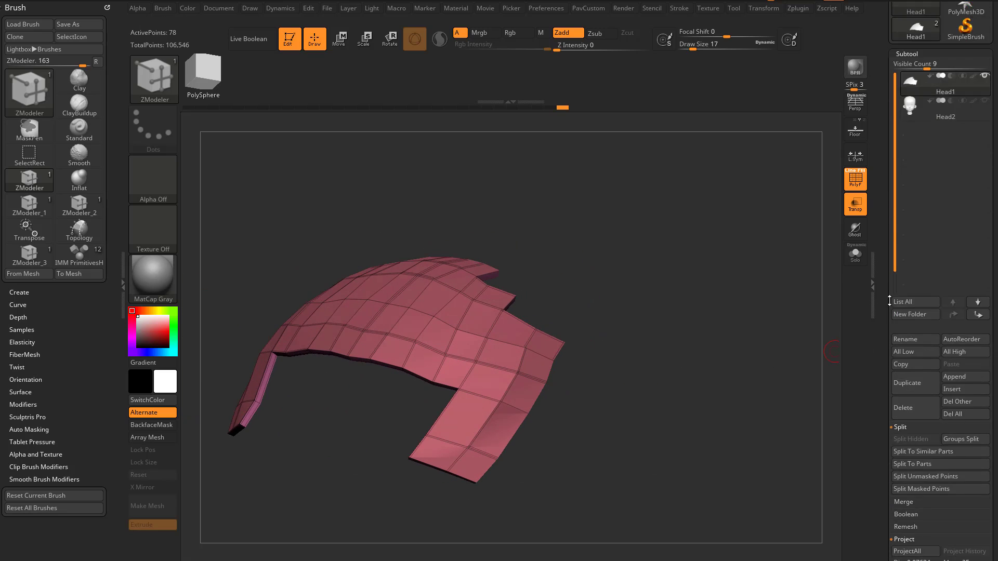
pyautogui.moveTo(707, 212); pyautogui.dragTo(772, 224)
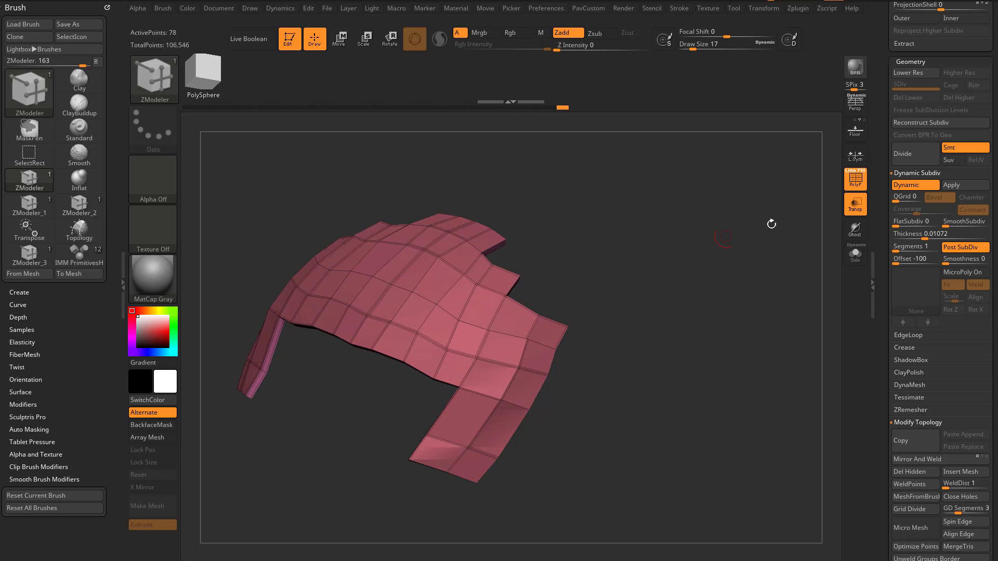
# Show the Head2 subtool again and set the edge Extrude modifier back to Snap to Surface
pyautogui.scroll(10, 881, 213)
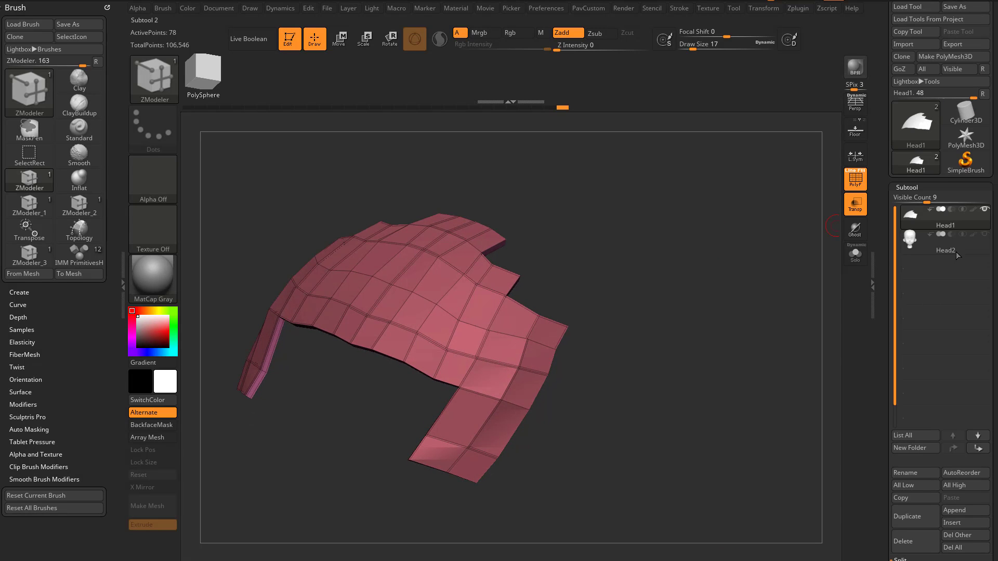
pyautogui.click(985, 235)
pyautogui.moveTo(754, 291); pyautogui.dragTo(753, 316)
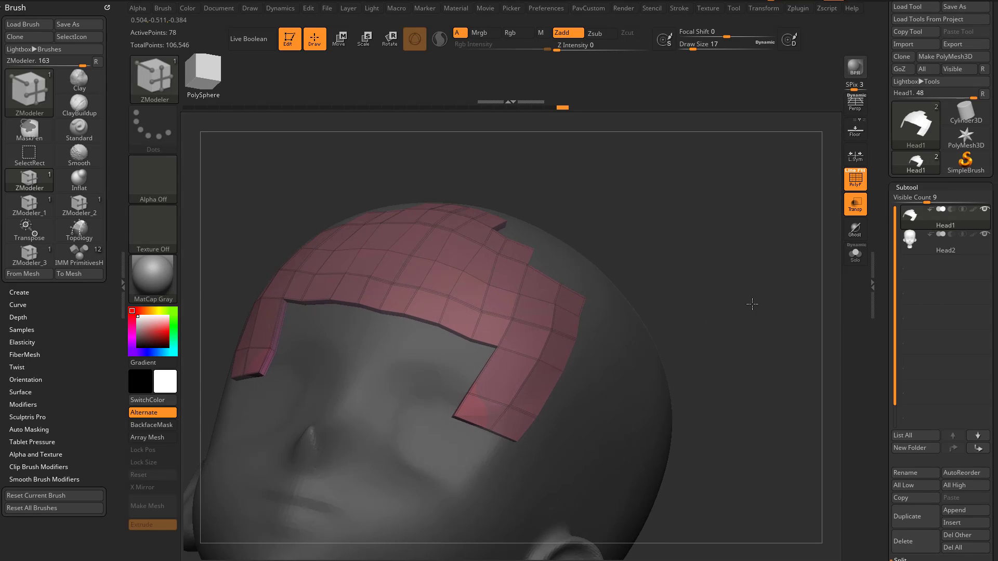
pyautogui.press('space')
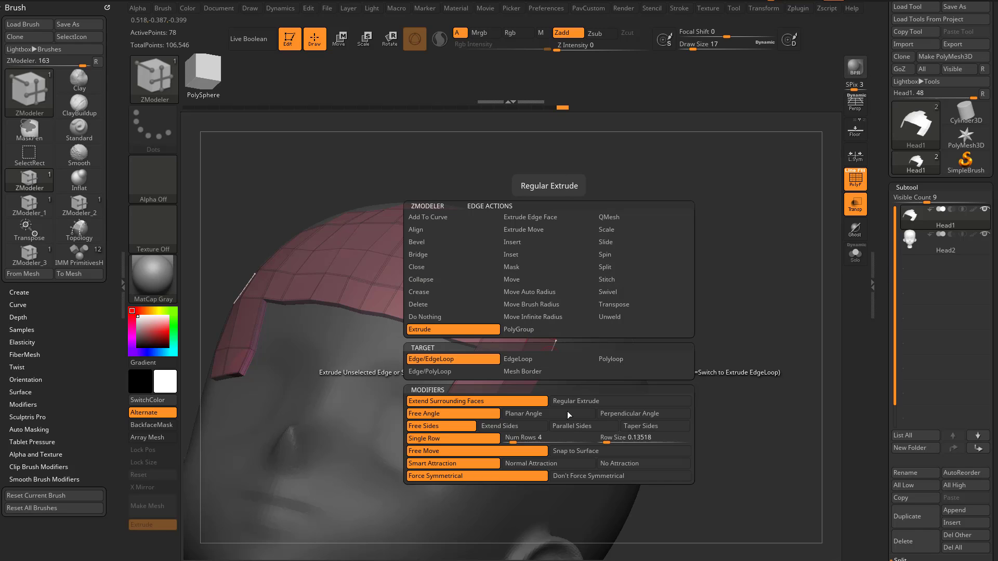
pyautogui.click(570, 452)
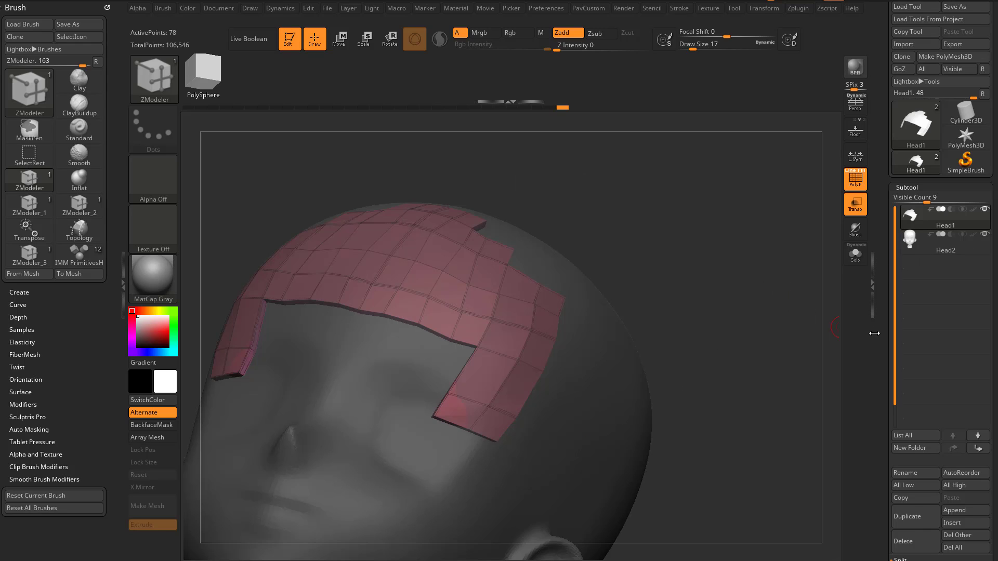
# Project the patch onto the head with ProjectAll and start a custom hotkey assignment for that command
pyautogui.scroll(-5, 900, 217)
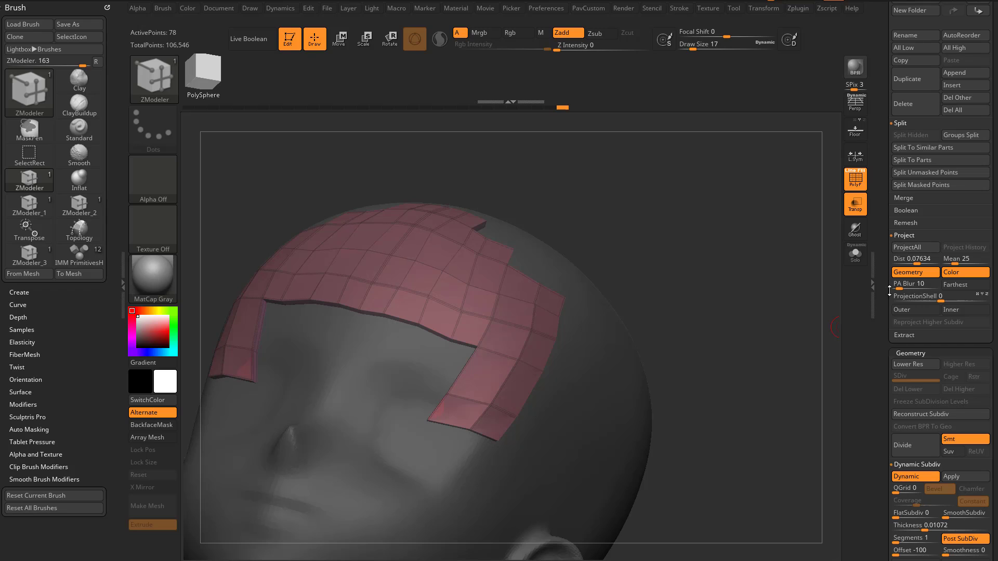
pyautogui.press('ctrl')
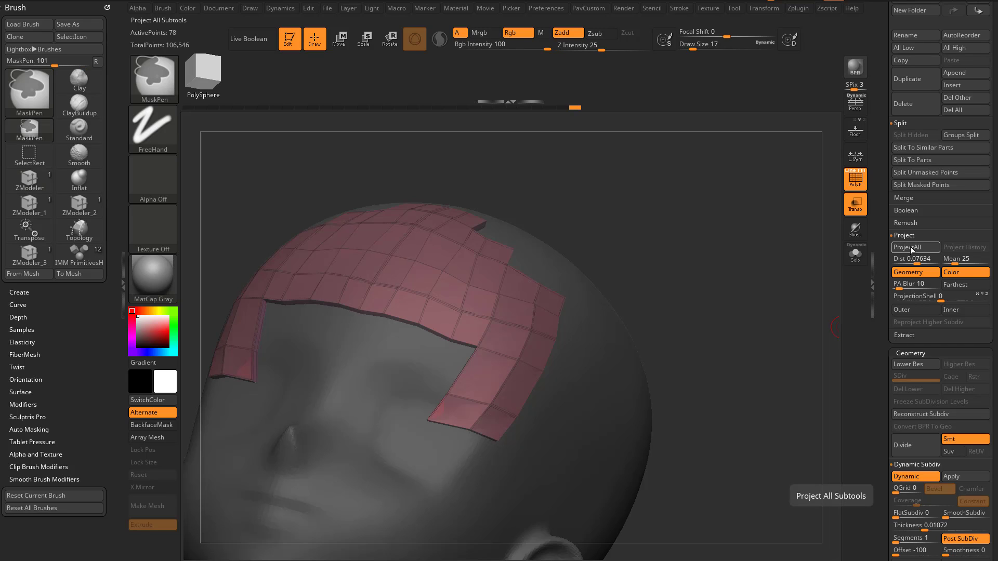
pyautogui.keyDown('ctrl'); pyautogui.keyDown('alt'); pyautogui.click(912, 248); pyautogui.keyUp('alt'); pyautogui.keyUp('ctrl')
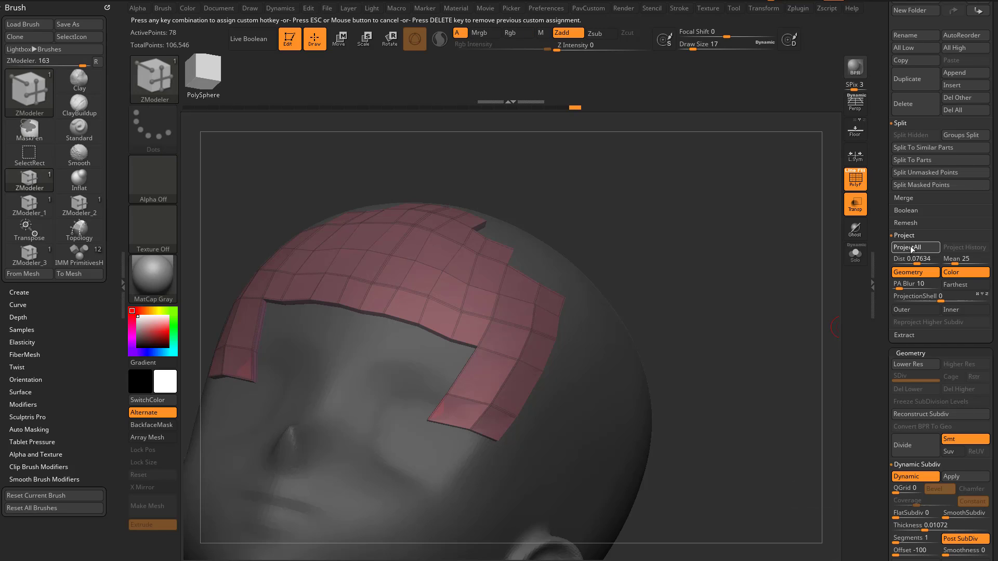
pyautogui.moveTo(734, 281)
pyautogui.mouseDown()
pyautogui.moveTo(662, 255)
pyautogui.moveTo(735, 263)
pyautogui.moveTo(762, 241)
pyautogui.moveTo(694, 278)
pyautogui.moveTo(710, 277)
pyautogui.mouseUp()
# Pull the polygons at the side of the patch outward with the Move brush at Draw Size 128
pyautogui.press('s')
pyautogui.press('b')
pyautogui.press('m')
pyautogui.press('v')
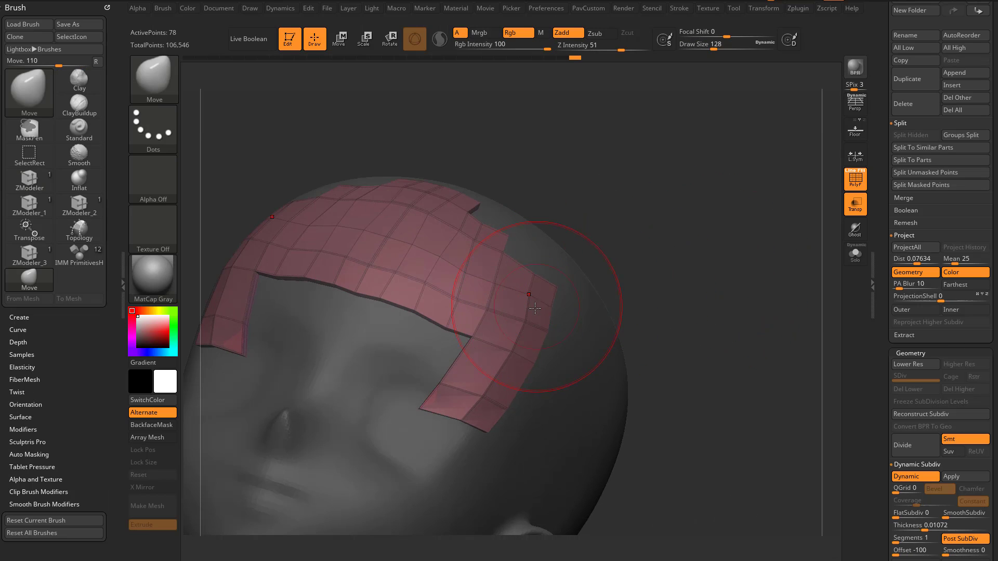
pyautogui.moveTo(538, 293); pyautogui.dragTo(558, 276)
pyautogui.hotkey('ctrl', 'z')
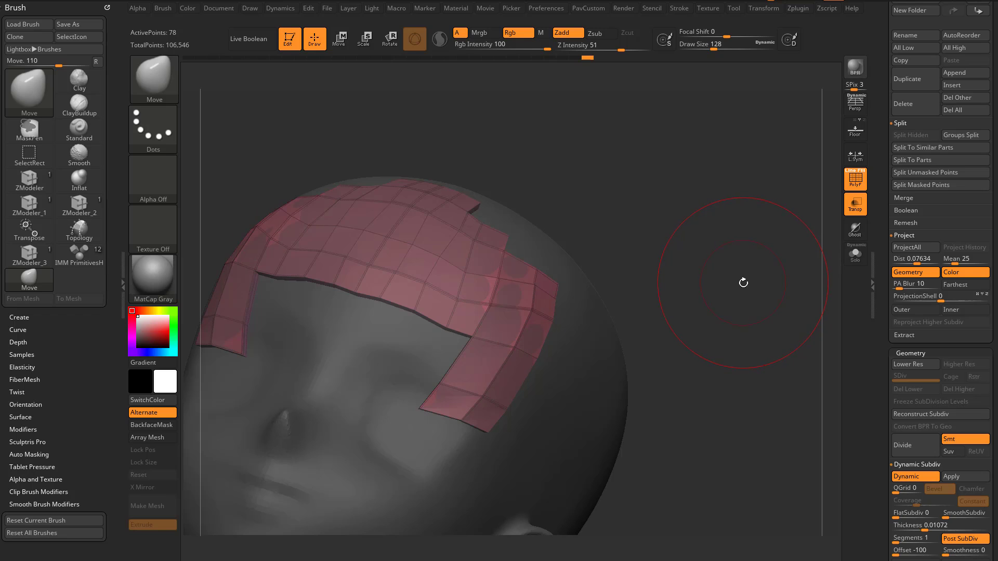
# Set the projection Dist to 0.16885, reproject the patch onto the head, and reduce the Draw Size to 18
pyautogui.press('space')
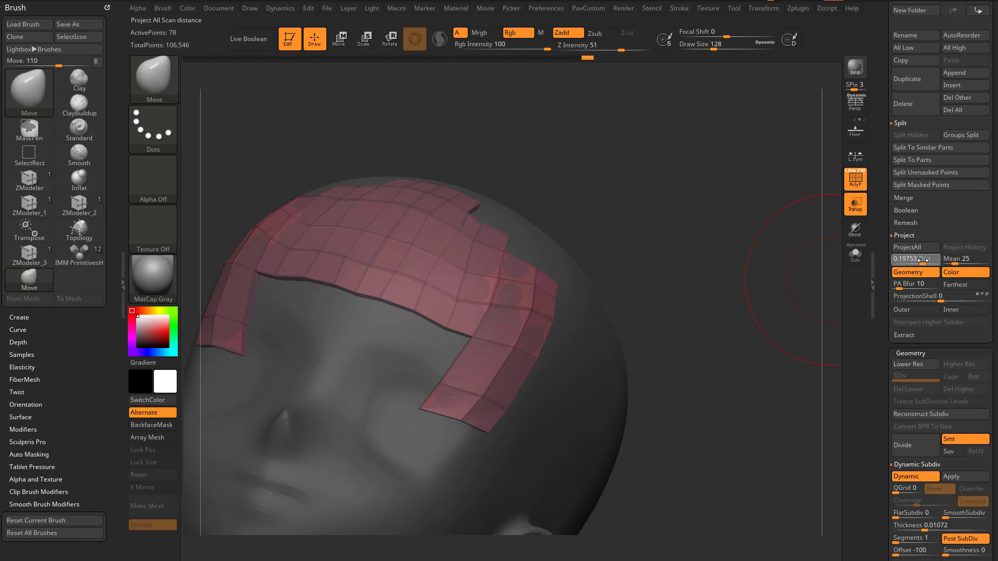
pyautogui.press('s')
pyautogui.moveTo(724, 279); pyautogui.dragTo(724, 290)
pyautogui.moveTo(726, 286); pyautogui.dragTo(762, 274)
pyautogui.moveTo(883, 412); pyautogui.dragTo(883, 318)
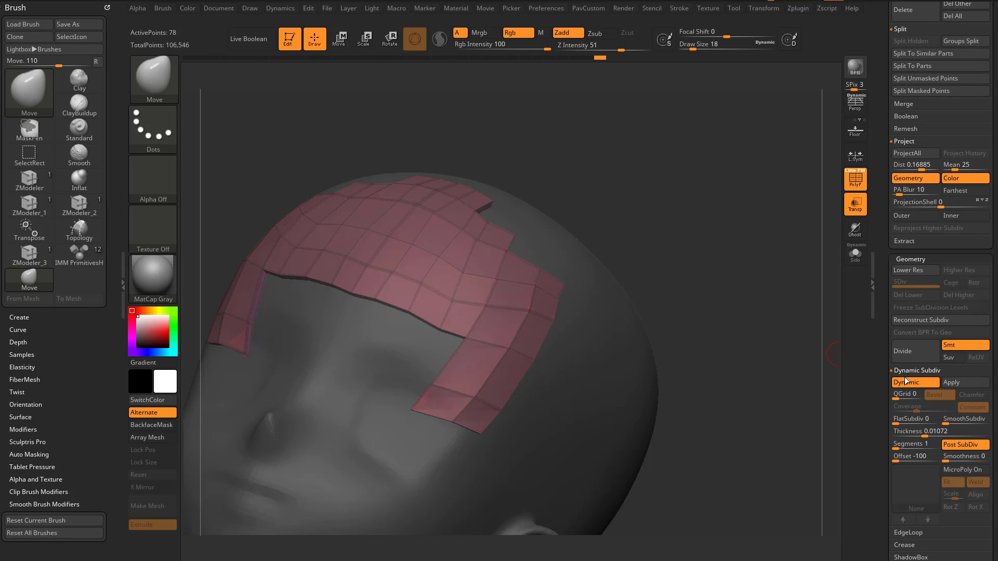
# Turn off Dynamic Subdiv on the patch and switch back to the ZModeler brush with edge Extrude
pyautogui.hotkey('shift', 'd')
pyautogui.moveTo(717, 293); pyautogui.dragTo(481, 295)
pyautogui.press('b')
pyautogui.press('z')
pyautogui.press('m')
pyautogui.press('space')
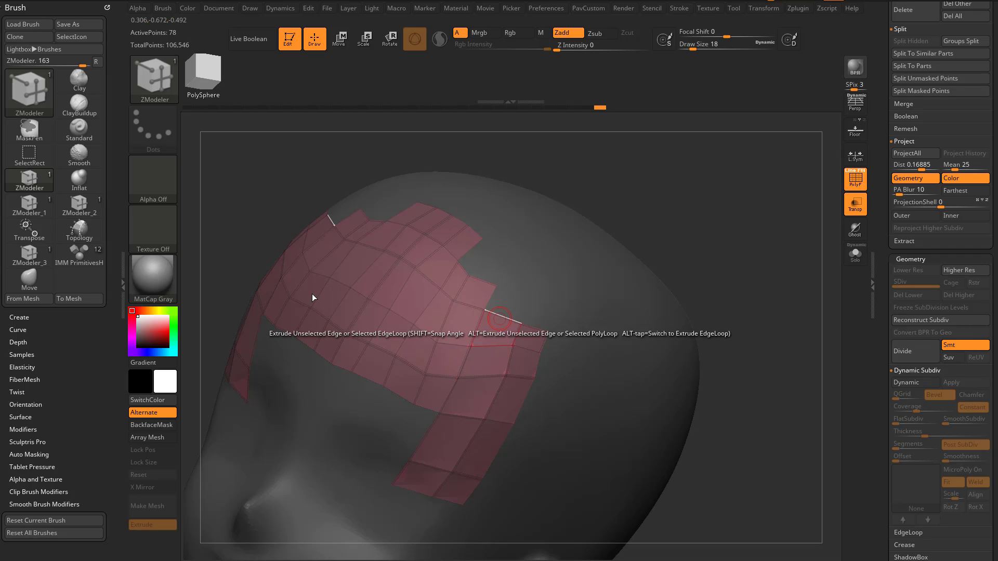
# Switch to the browser and play the Dynamic Retopology Simulation video in the ZBrush 2021 demos project on ArtStation
pyautogui.click(585, 545)
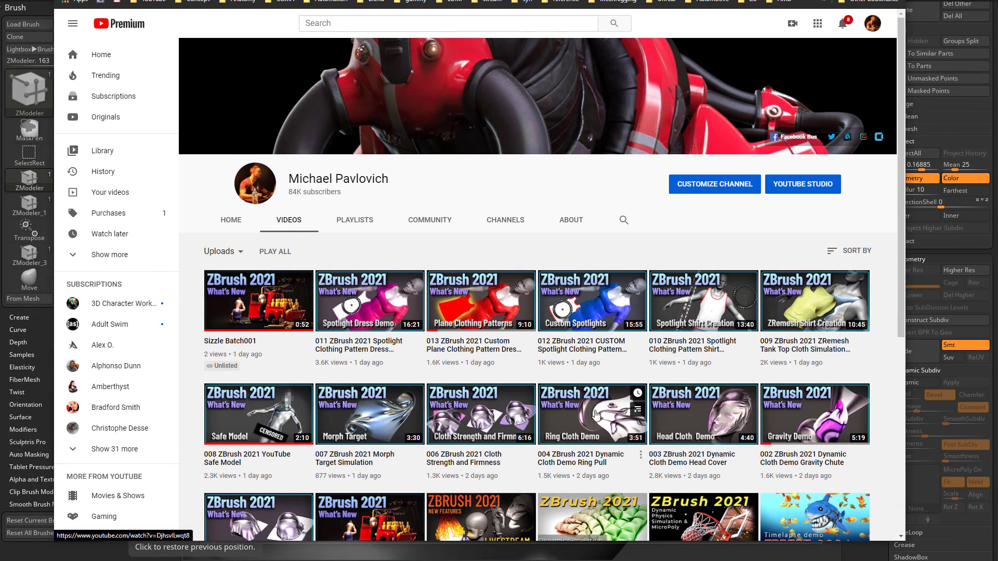
pyautogui.scroll(-3, 595, 414)
pyautogui.click(207, 1)
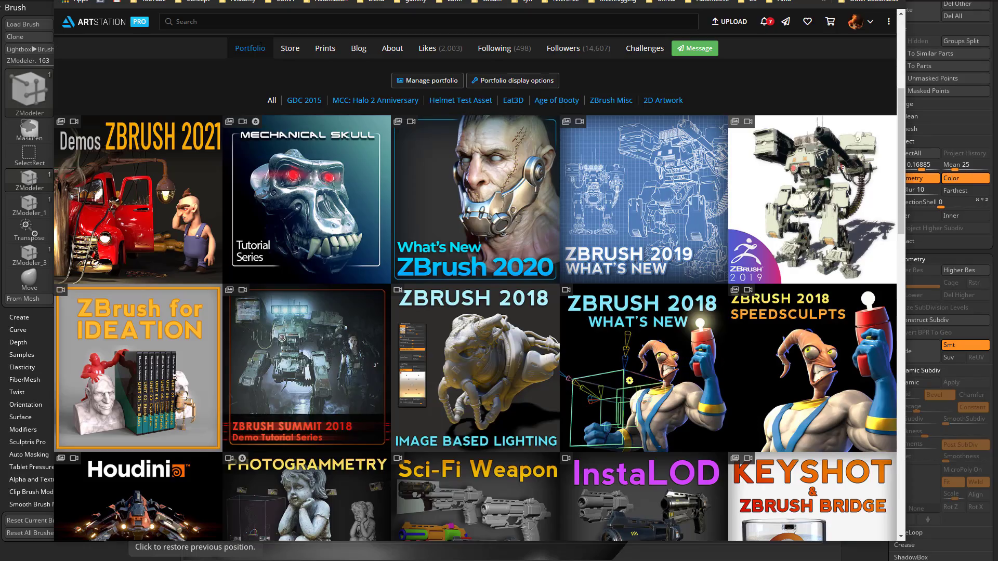
pyautogui.click(179, 221)
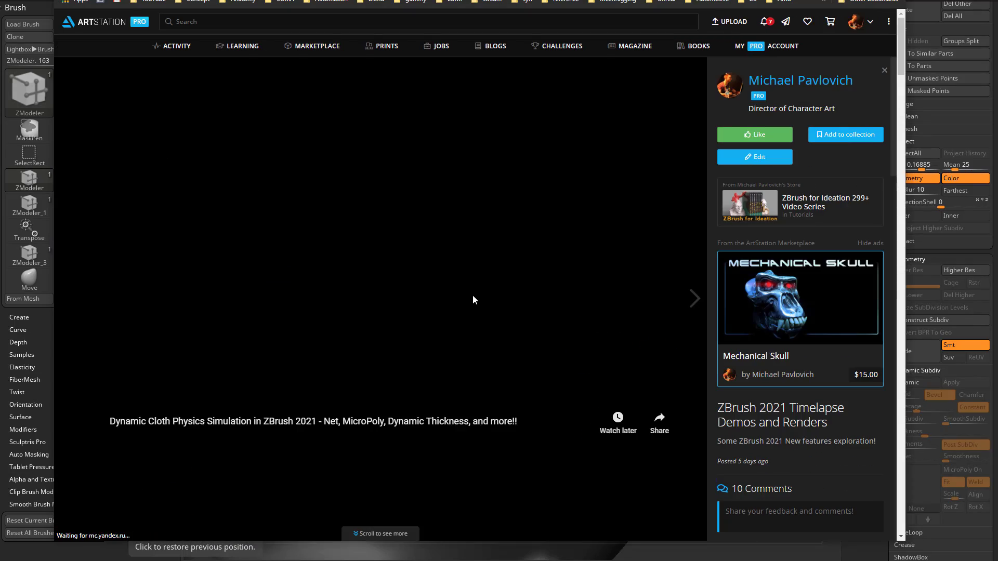
pyautogui.scroll(-10, 473, 297)
pyautogui.scroll(-3, 473, 298)
pyautogui.scroll(2, 473, 299)
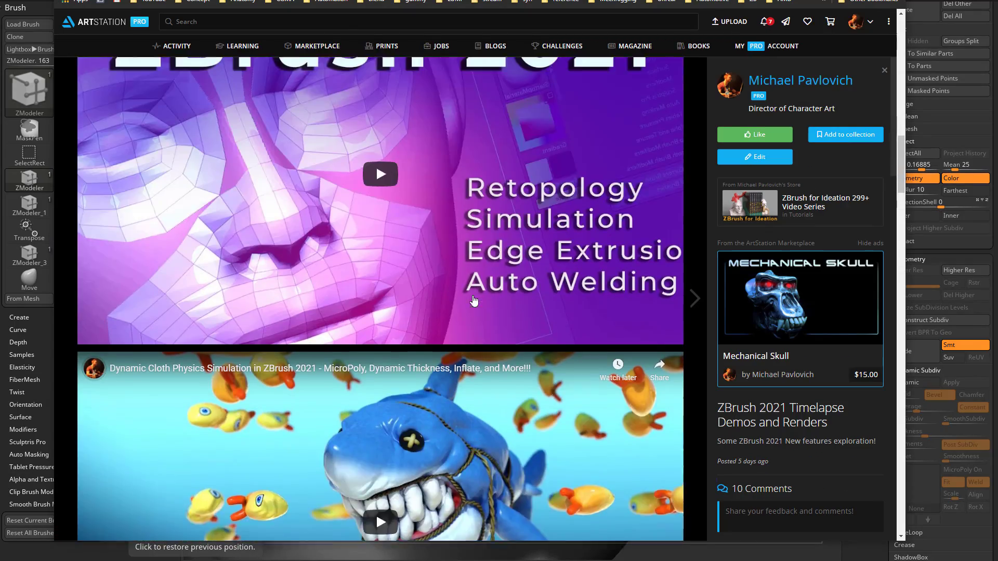
pyautogui.click(372, 234)
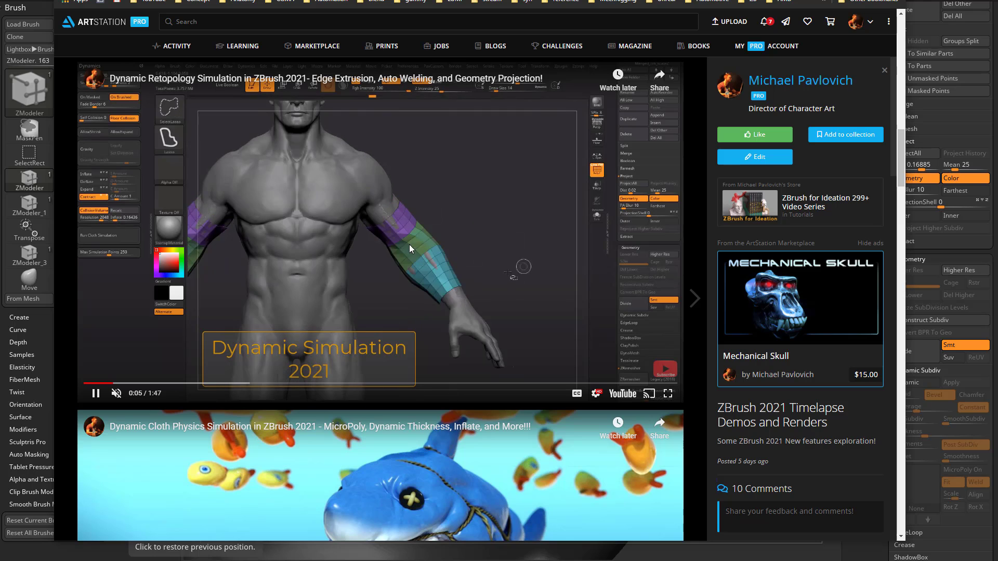
# Skim forward through the retopology video, past the face patches to the ZRemesh section near 0:56
pyautogui.click(154, 384)
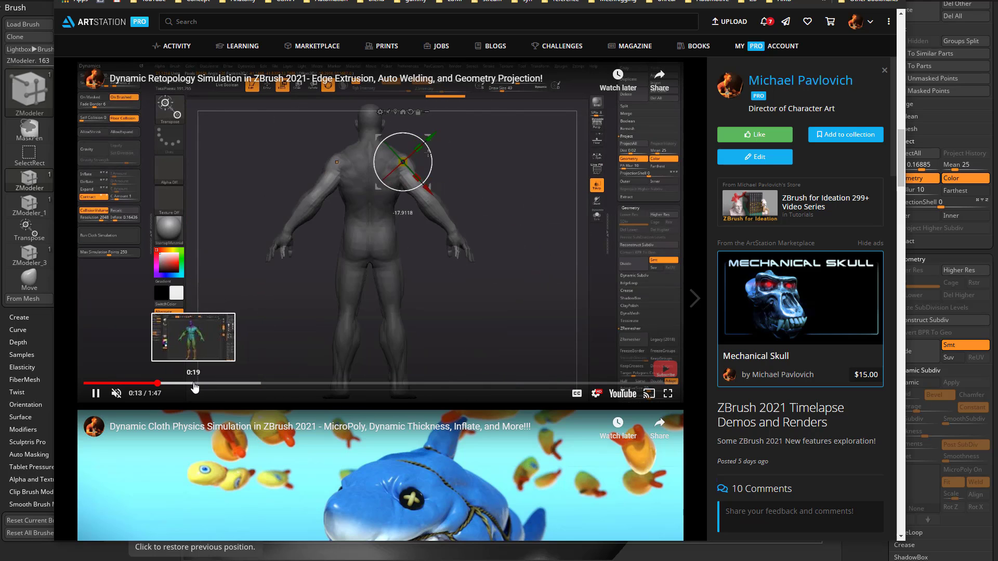
pyautogui.click(204, 385)
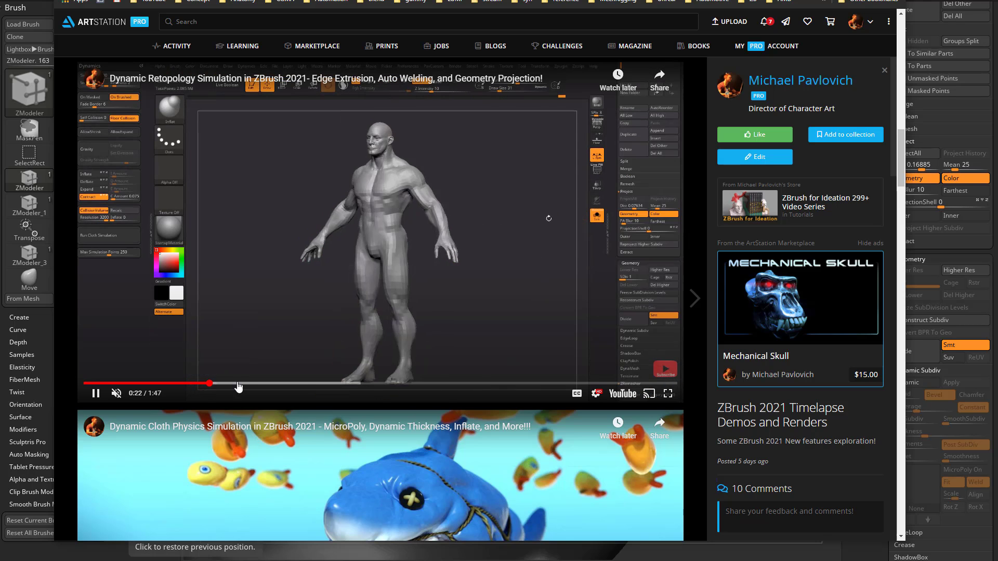
pyautogui.click(244, 385)
pyautogui.click(334, 386)
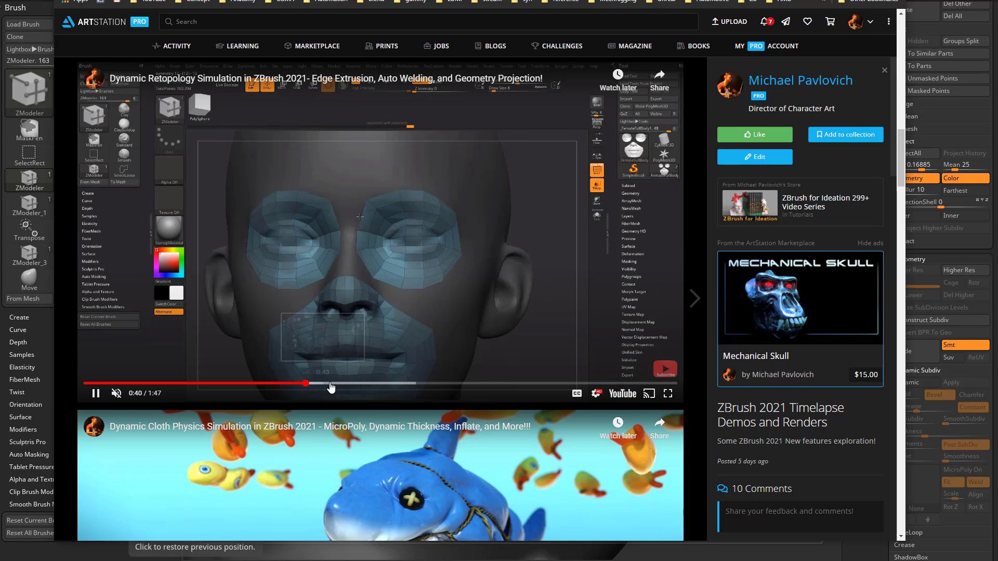
pyautogui.click(348, 386)
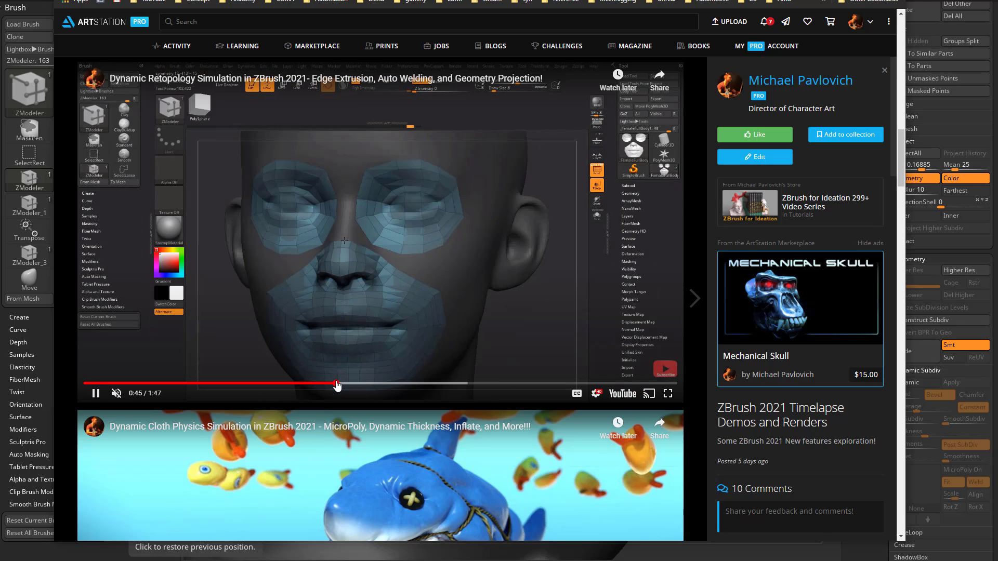
pyautogui.click(367, 386)
pyautogui.click(396, 385)
pyautogui.click(389, 386)
pyautogui.click(380, 385)
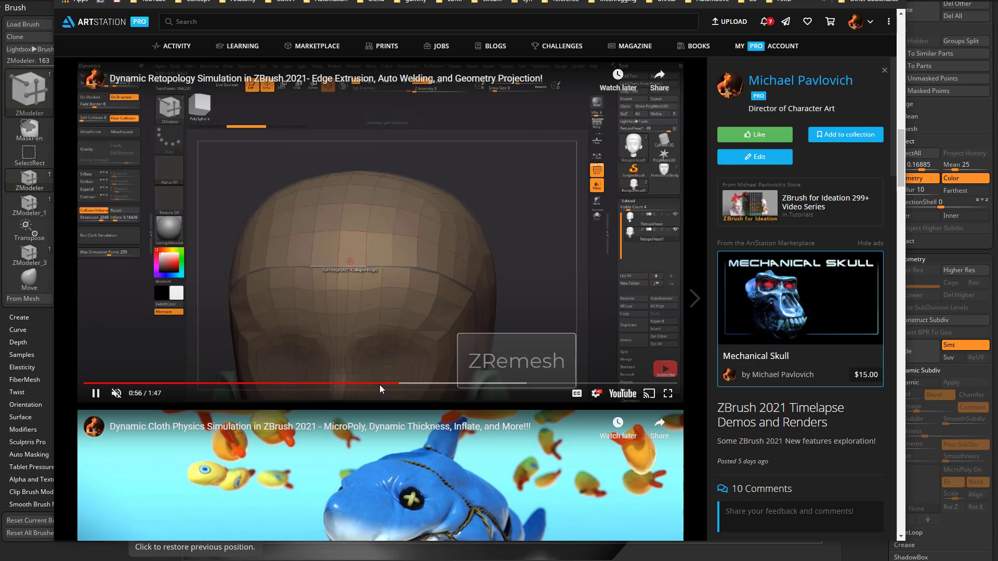
# Skip back through the retopology video to review its earlier face and full-body sections
pyautogui.click(359, 385)
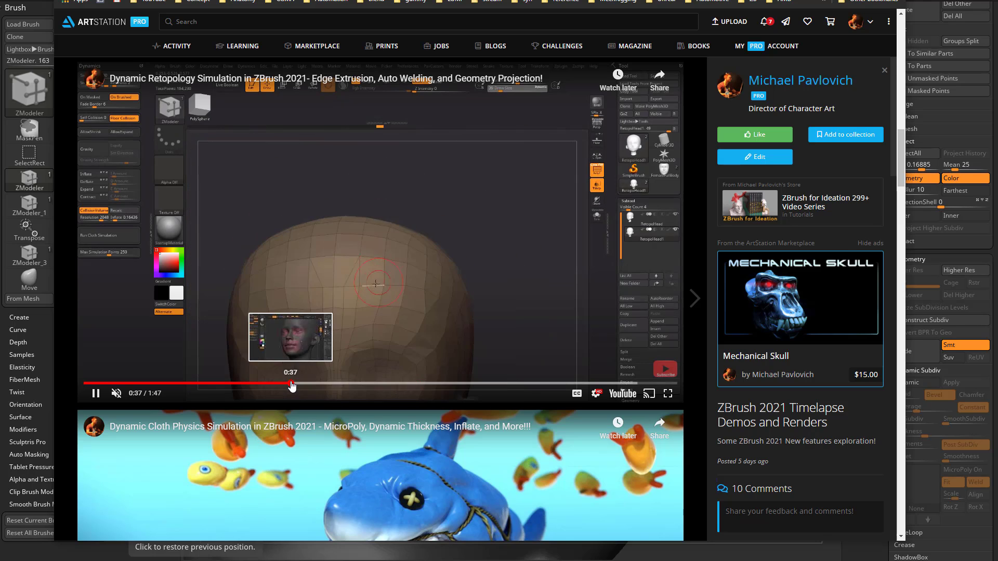
pyautogui.click(255, 384)
pyautogui.click(239, 384)
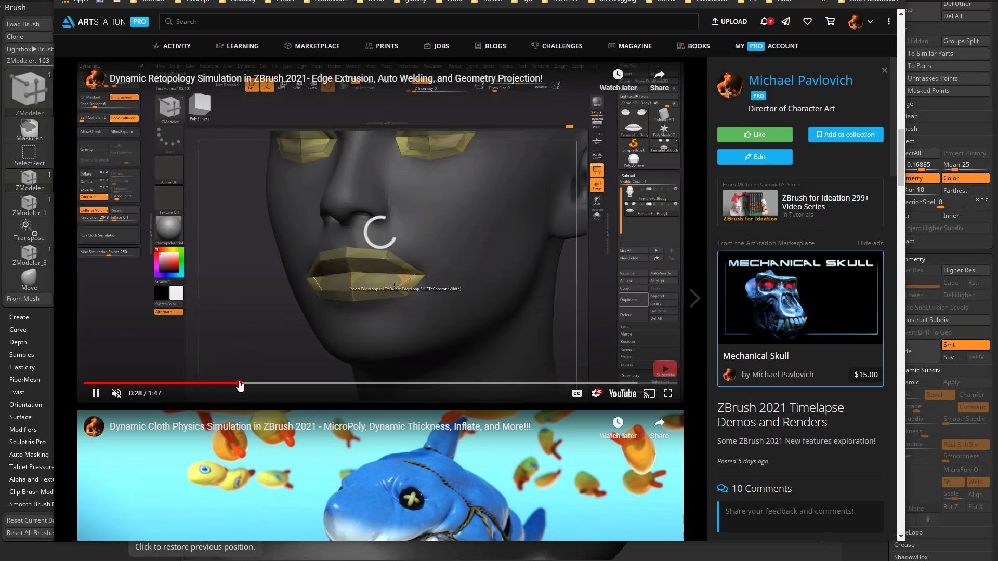
pyautogui.click(199, 385)
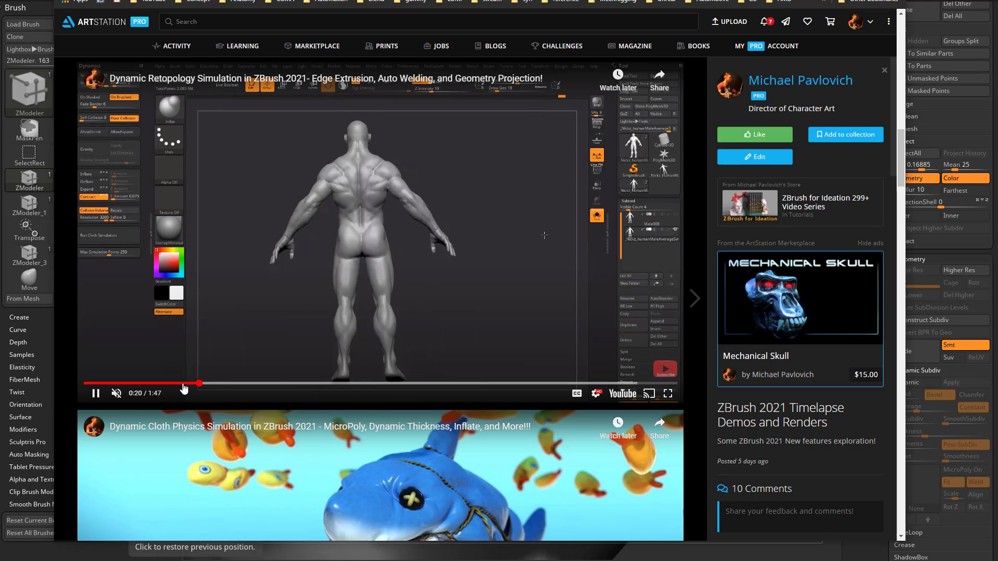
pyautogui.click(183, 385)
pyautogui.click(171, 384)
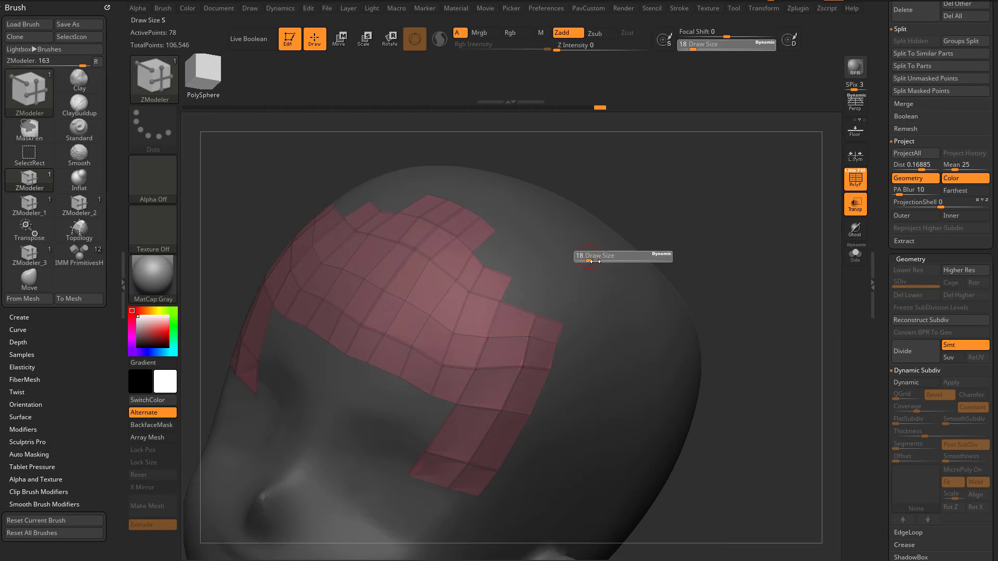
# Set the draw size to 49 and the Smooth brush's elasticity Simulation Iterations to 100
pyautogui.moveTo(691, 223); pyautogui.dragTo(666, 240)
pyautogui.press('shift')
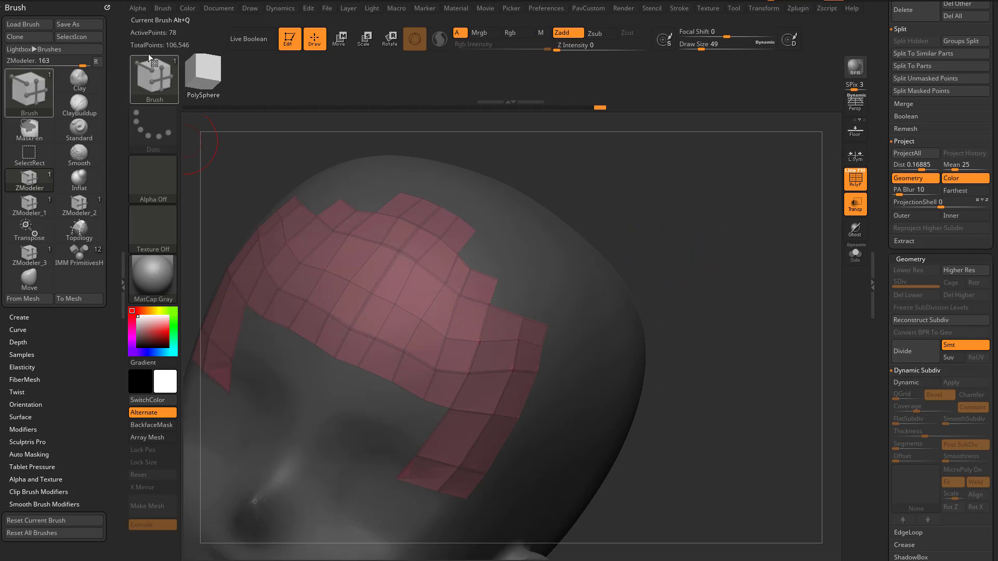
pyautogui.click(163, 8)
pyautogui.click(159, 23)
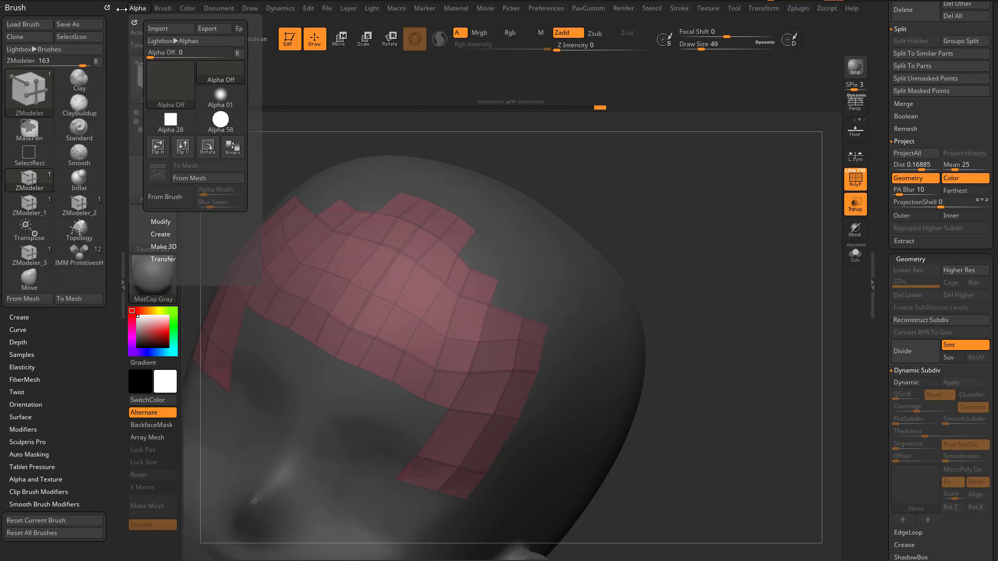
pyautogui.moveTo(56, 353)
pyautogui.mouseDown()
pyautogui.moveTo(55, 305)
pyautogui.moveTo(68, 288)
pyautogui.mouseUp()
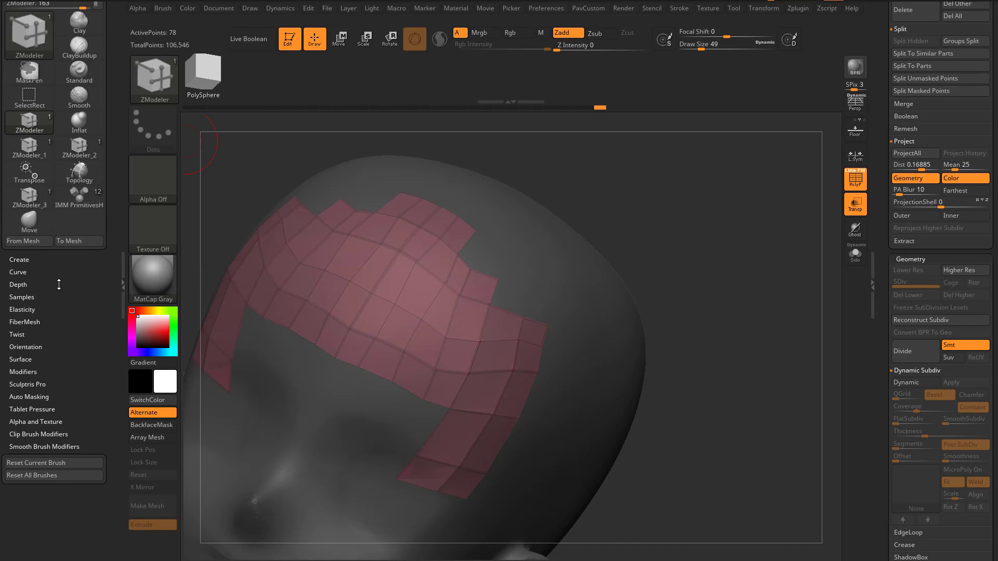
pyautogui.press('shift')
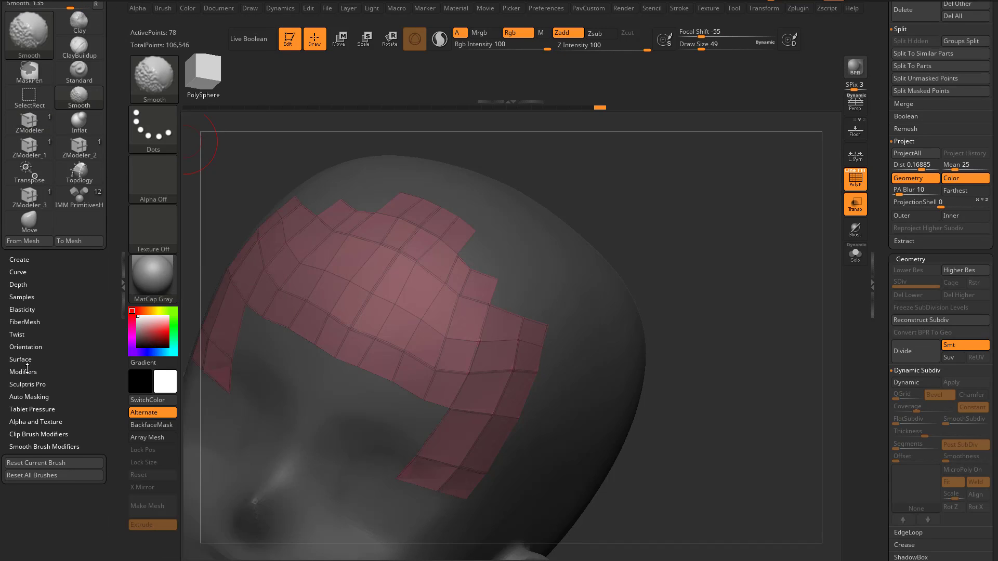
pyautogui.click(22, 309)
pyautogui.moveTo(39, 370); pyautogui.dragTo(109, 373)
pyautogui.press('shift')
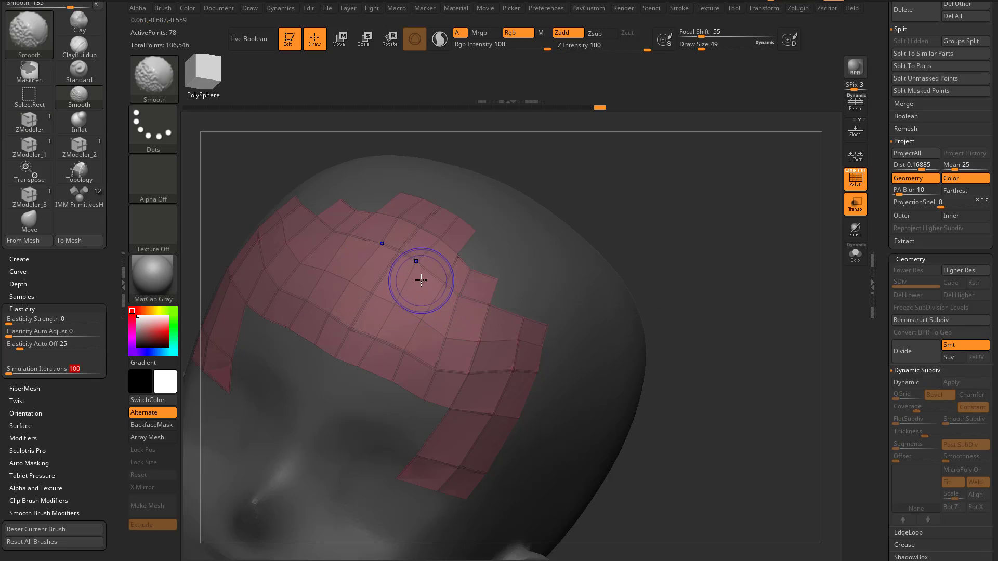
pyautogui.press('shift')
pyautogui.moveTo(22, 372); pyautogui.dragTo(104, 370)
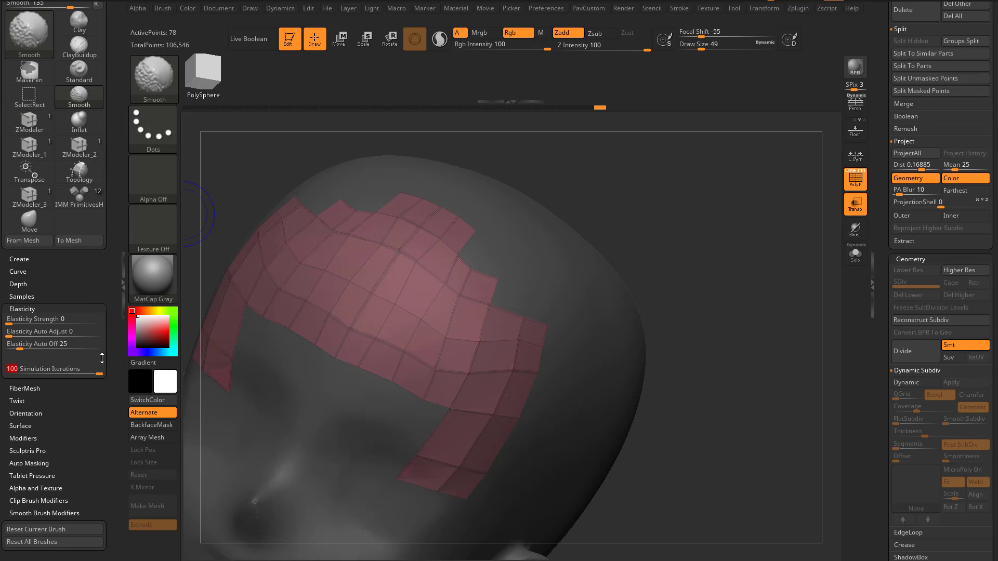
# Try a simulated smoothing stroke across the forehead patch and undo it
pyautogui.keyDown('shift'); pyautogui.moveTo(402, 282); pyautogui.dragTo(359, 333); pyautogui.keyUp('shift')
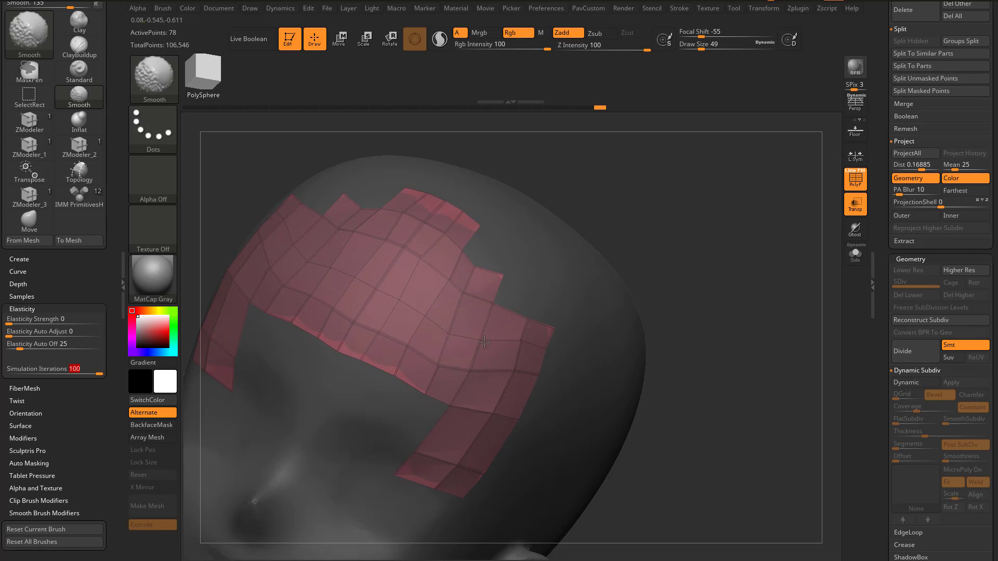
pyautogui.hotkey('ctrl', 'z')
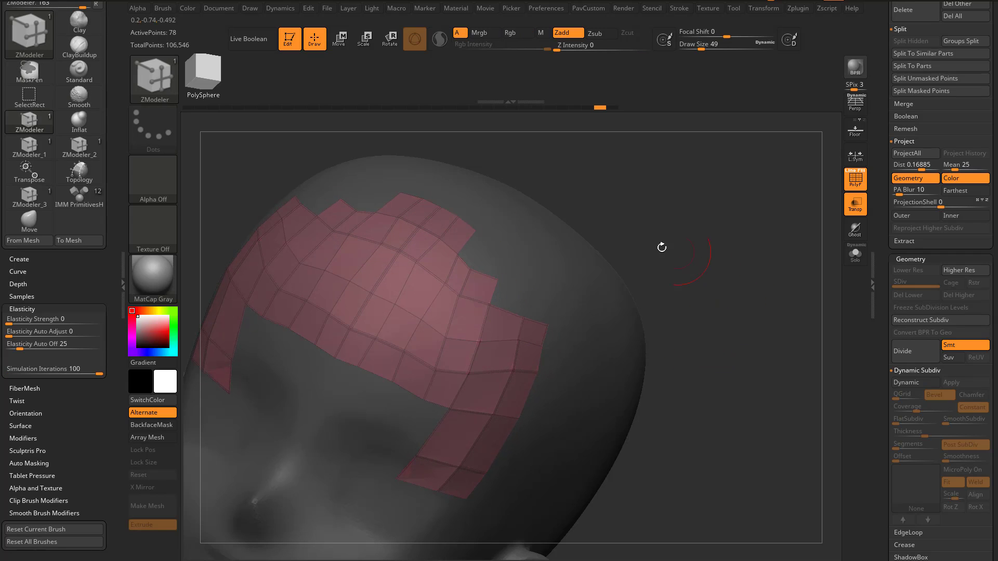
pyautogui.moveTo(116, 30); pyautogui.dragTo(117, 91)
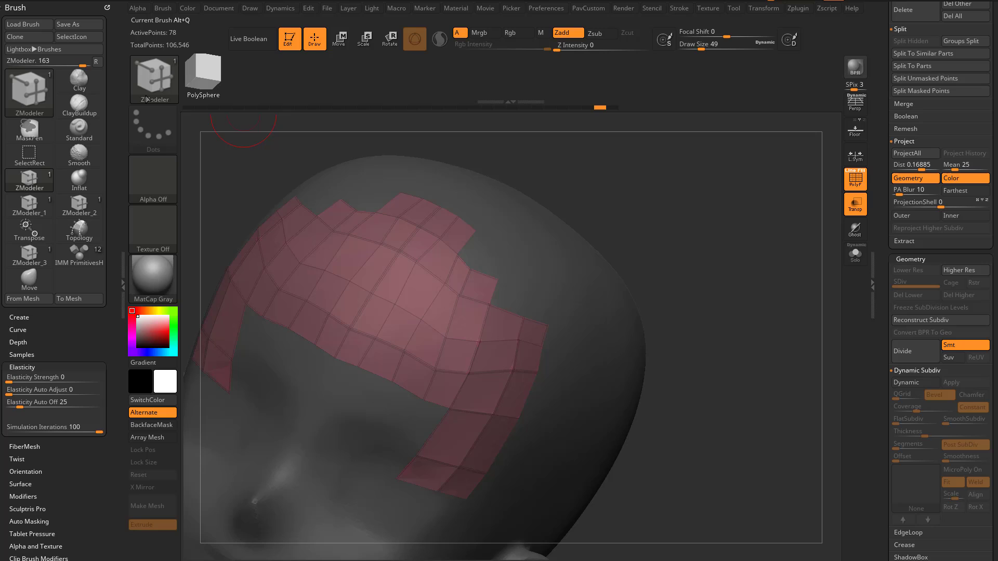
# Dock the Dynamics settings, enable CollisionVolume and set its Inflate to 0
pyautogui.click(279, 8)
pyautogui.moveTo(276, 21); pyautogui.dragTo(71, 23)
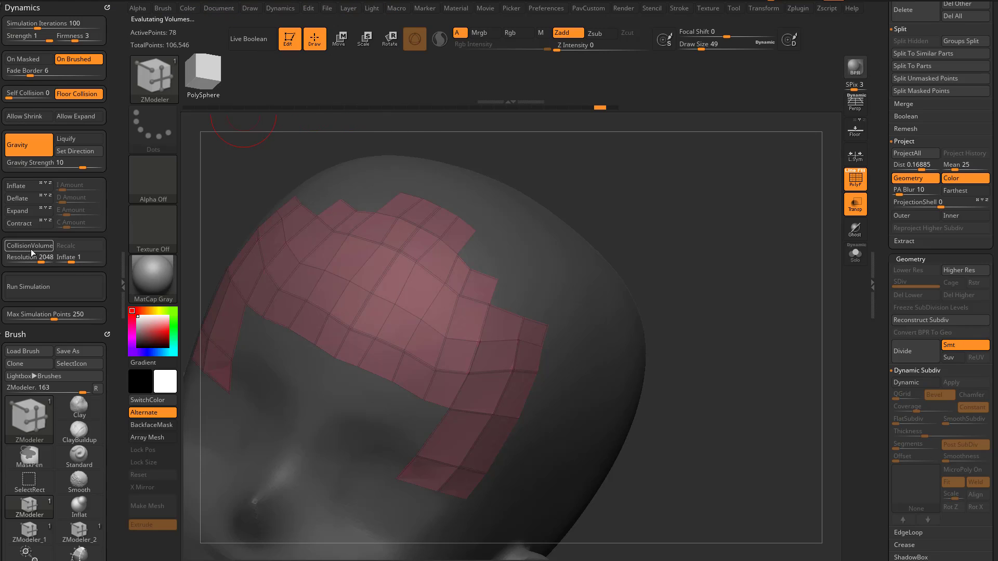
pyautogui.moveTo(590, 225); pyautogui.dragTo(501, 267)
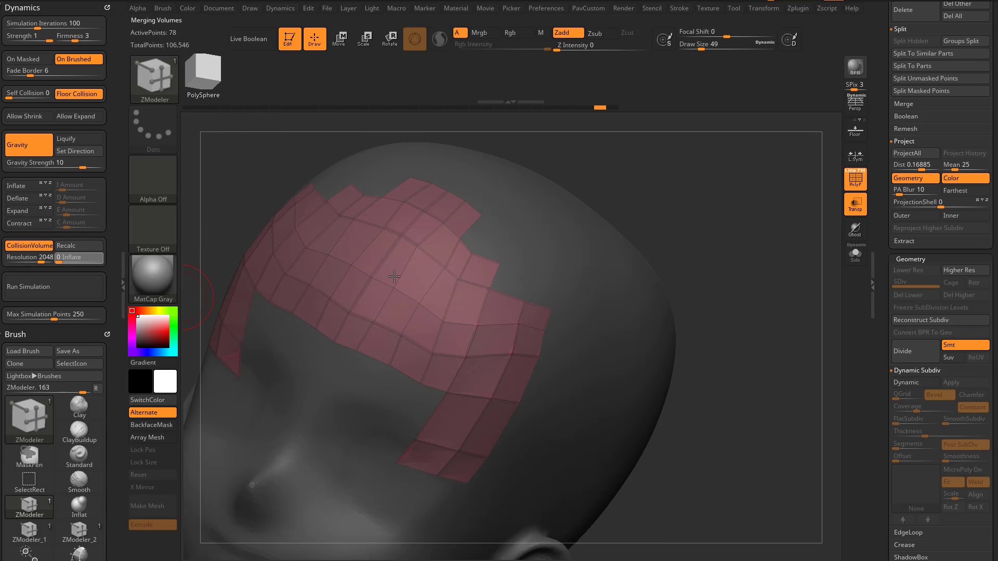
# Try running the cloth simulation on the patch with Gravity on, stop it and undo the movement
pyautogui.click(71, 290)
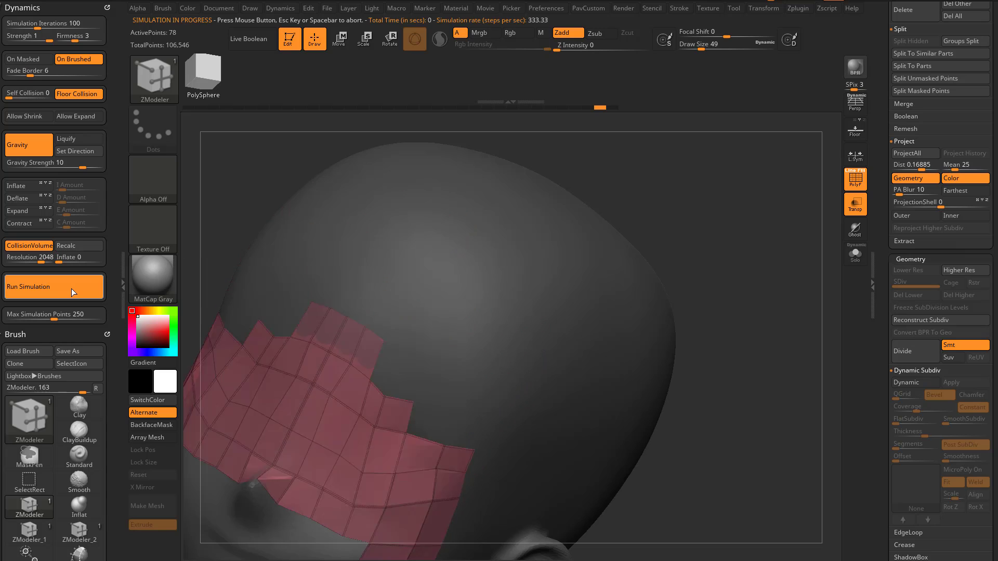
pyautogui.click(631, 202)
pyautogui.hotkey('ctrl', 'z')
# Try smoothing the patch against the collision volume with Gravity still on and undo the stroke
pyautogui.click(86, 251)
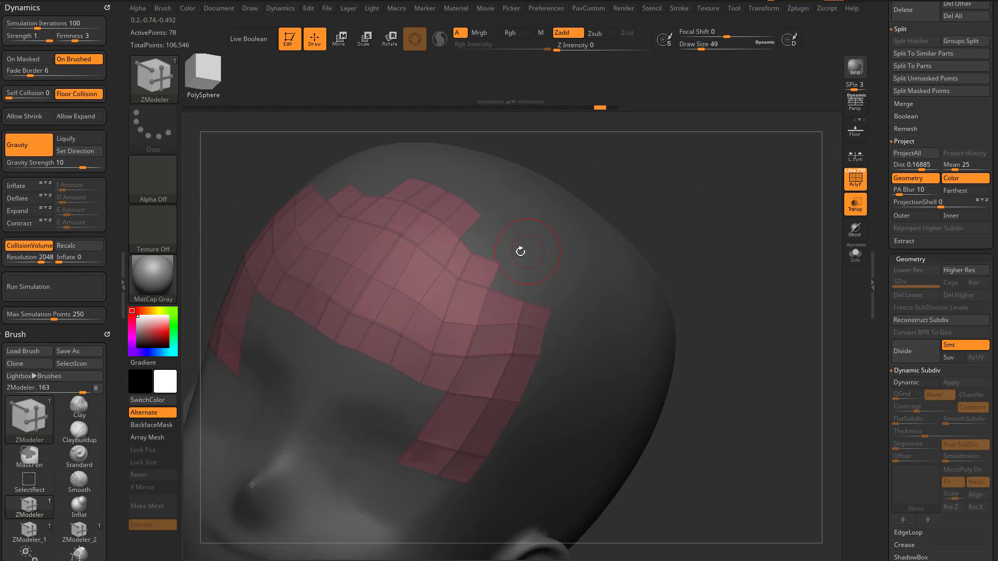
pyautogui.press('shift')
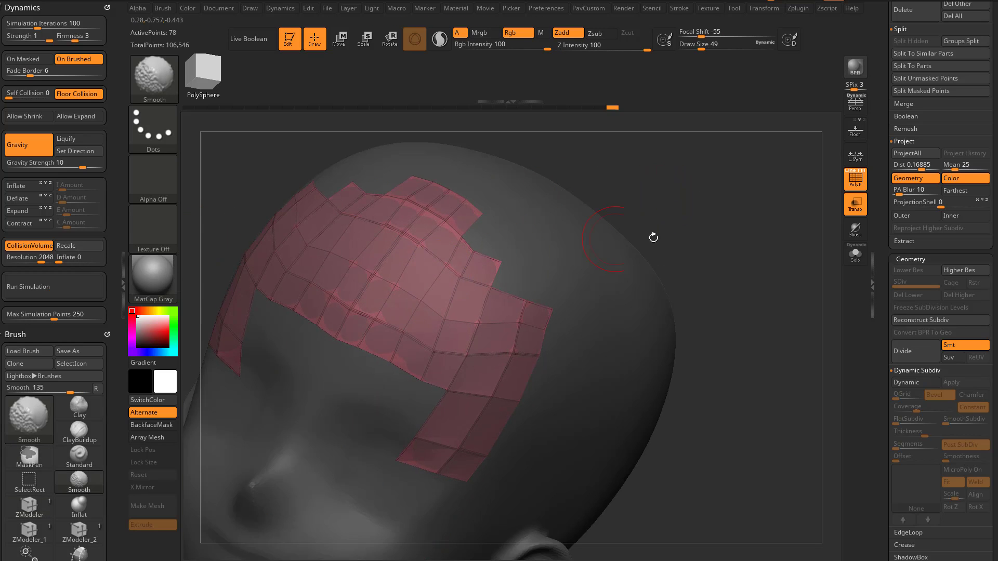
pyautogui.moveTo(653, 238)
pyautogui.mouseDown()
pyautogui.moveTo(577, 229)
pyautogui.moveTo(650, 240)
pyautogui.mouseUp()
pyautogui.hotkey('ctrl', 'z')
# Turn off Gravity and smooth the patch across the forehead and temple against the collision volume
pyautogui.click(45, 150)
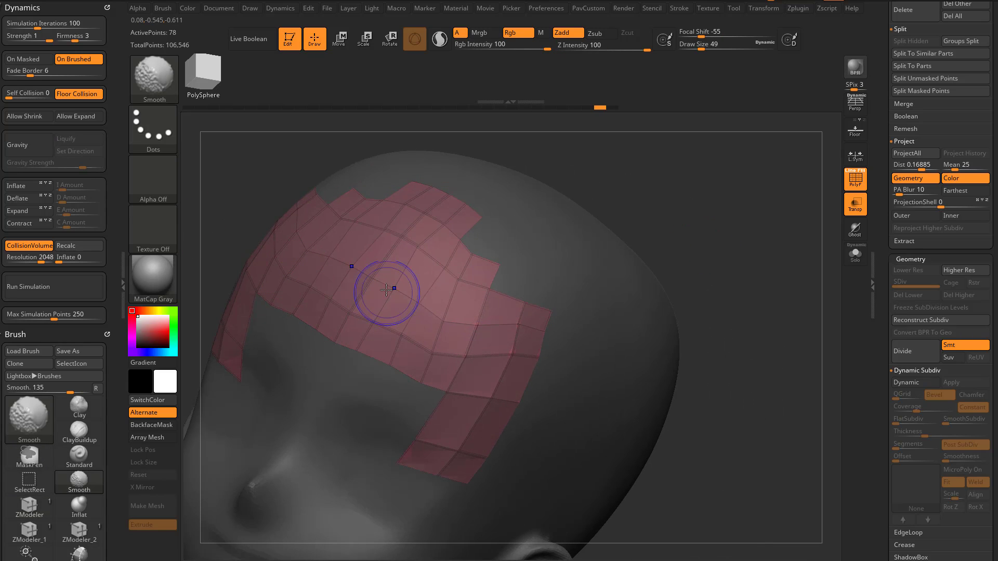
pyautogui.moveTo(457, 272); pyautogui.dragTo(617, 261, button='right')
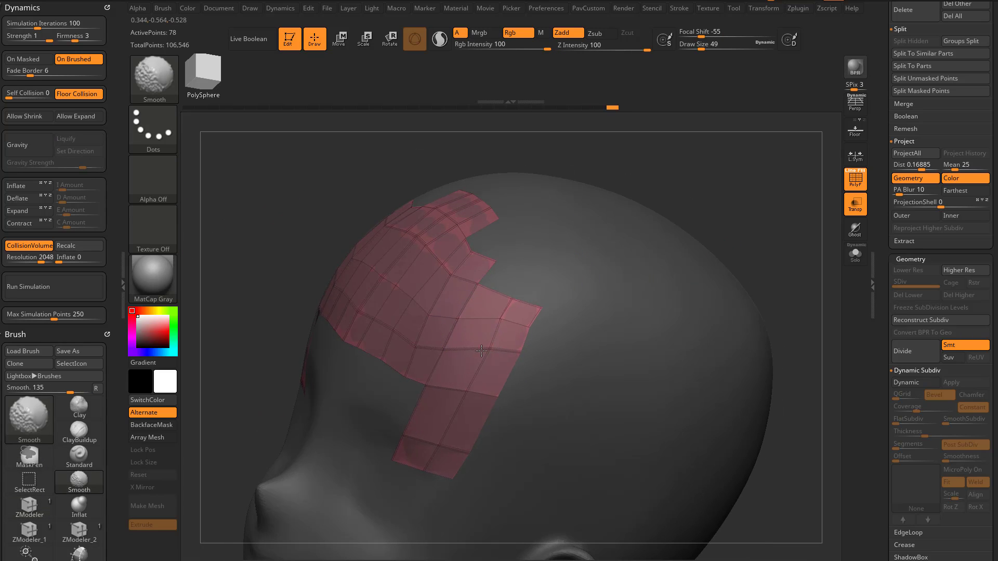
pyautogui.moveTo(646, 209); pyautogui.dragTo(713, 216)
pyautogui.keyDown('shift'); pyautogui.moveTo(317, 317); pyautogui.dragTo(400, 343); pyautogui.keyUp('shift')
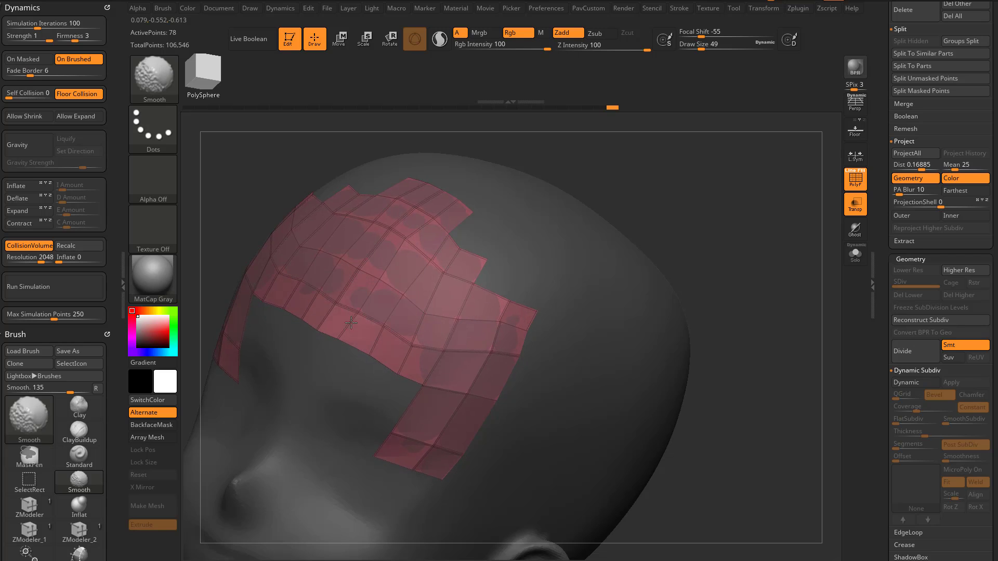
pyautogui.moveTo(508, 288); pyautogui.dragTo(659, 283, button='right')
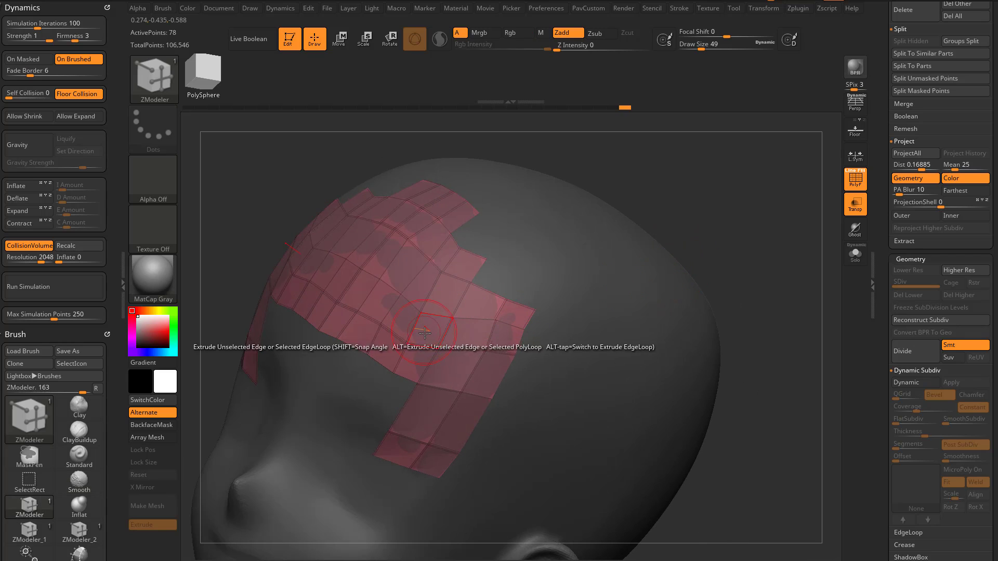
pyautogui.keyDown('shift'); pyautogui.moveTo(445, 349); pyautogui.dragTo(463, 347); pyautogui.keyUp('shift')
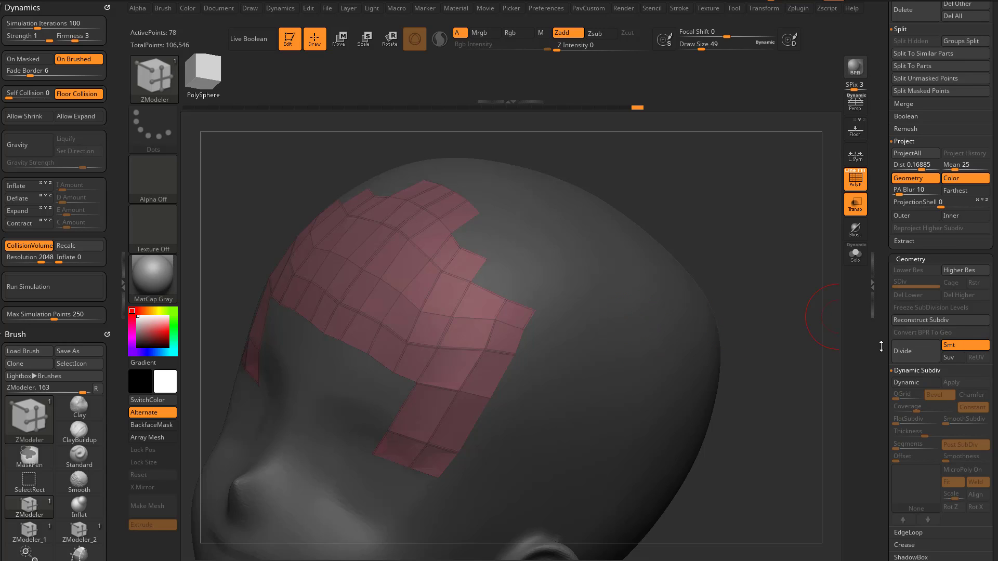
# Select the ClothMove brush for reshaping the patch
pyautogui.scroll(2, 881, 347)
pyautogui.moveTo(774, 265); pyautogui.dragTo(774, 288)
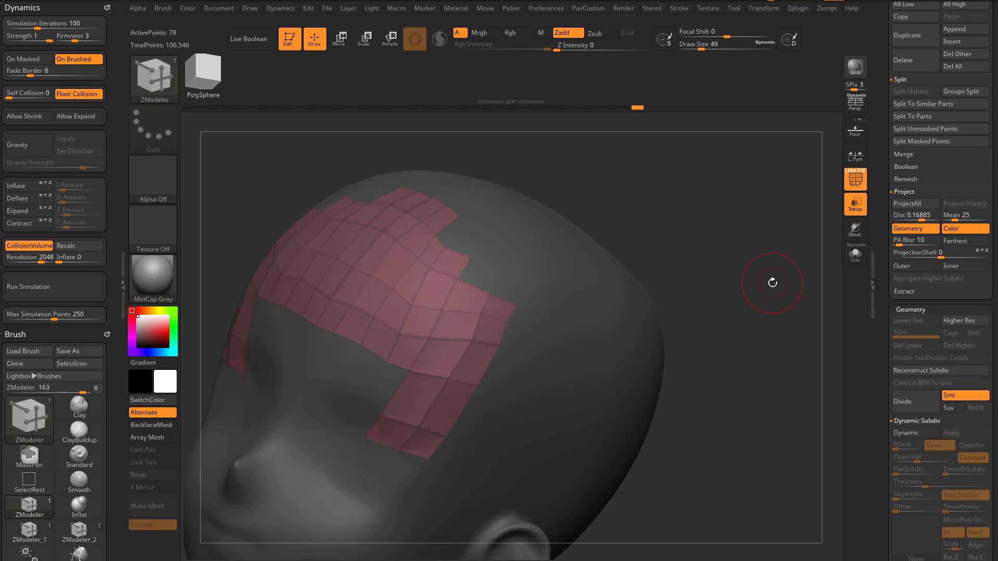
pyautogui.press('b')
pyautogui.press('m')
pyautogui.press('v')
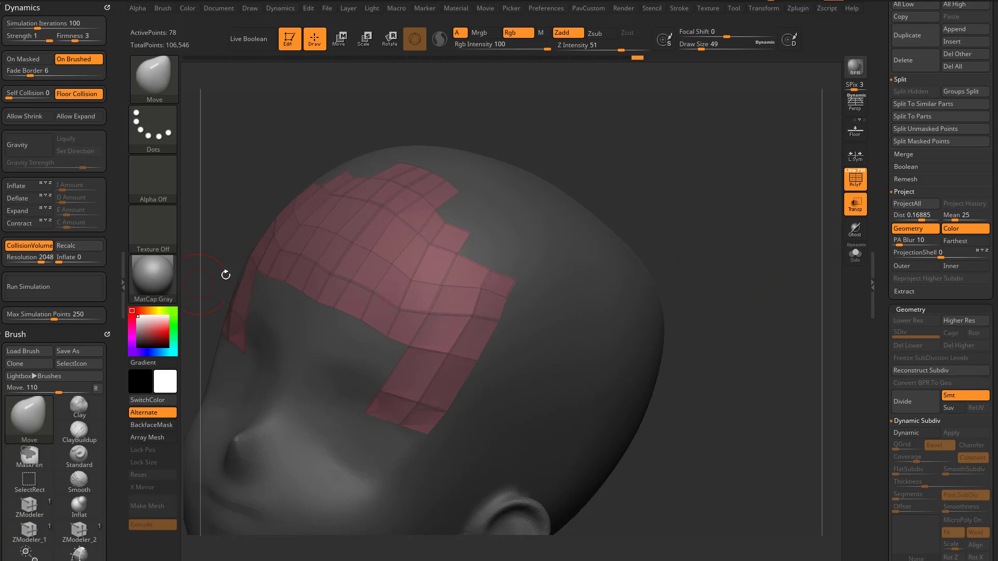
pyautogui.press('b')
pyautogui.press('c')
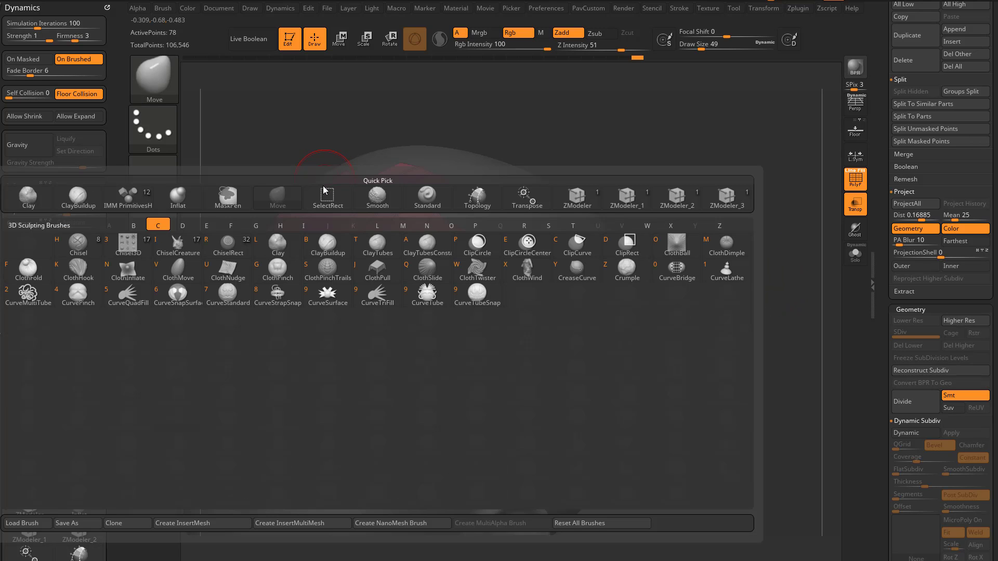
pyautogui.click(227, 265)
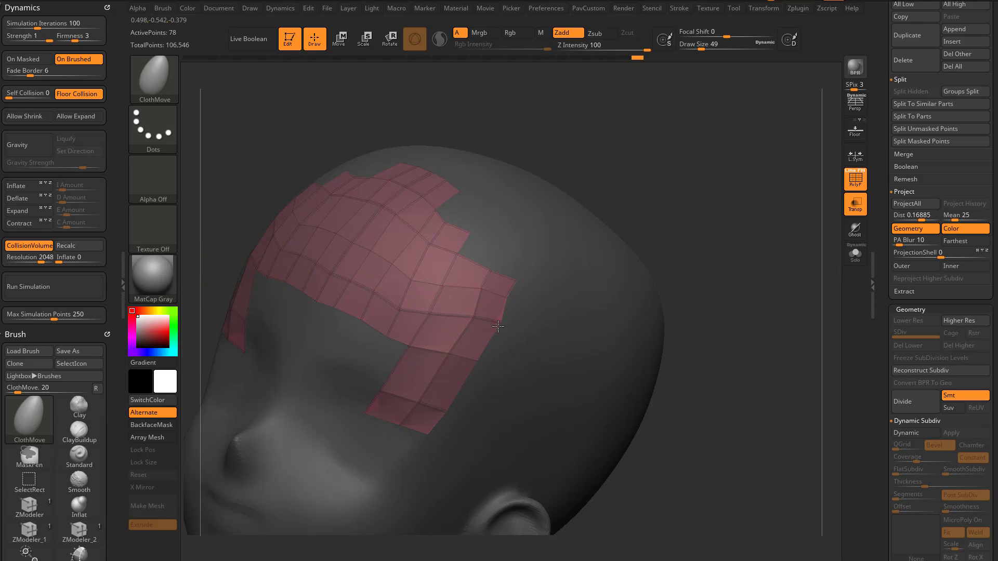
# Try pulling the patch's outer edge backward above the temple with ClothMove and undo it
pyautogui.moveTo(498, 326); pyautogui.dragTo(527, 326)
pyautogui.moveTo(723, 286); pyautogui.dragTo(713, 277)
pyautogui.hotkey('ctrl', 'z')
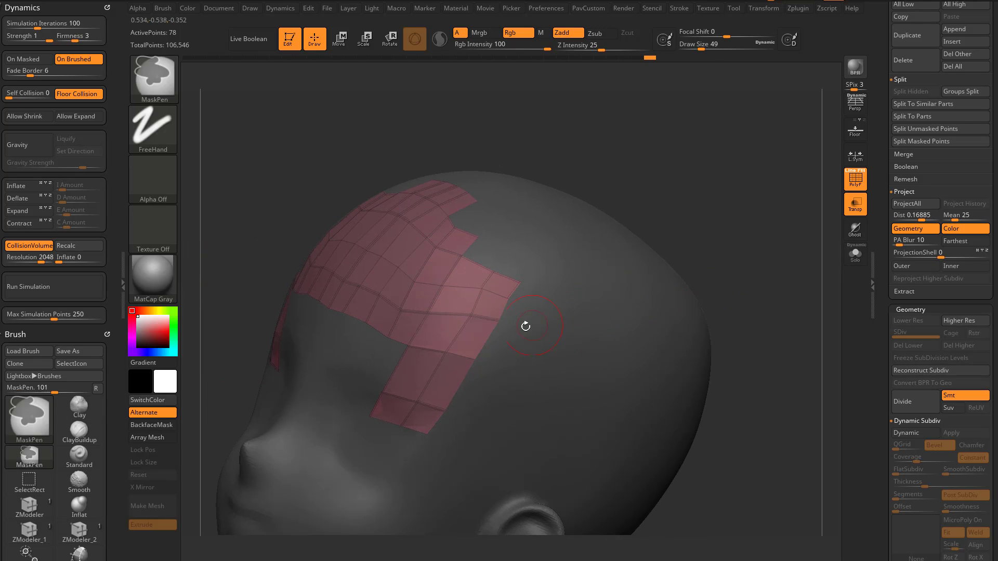
# Set the draw size to 112 and pull the patch's side and forehead areas over the head with ClothMove
pyautogui.press('s')
pyautogui.moveTo(523, 326); pyautogui.dragTo(533, 327)
pyautogui.moveTo(435, 308); pyautogui.dragTo(463, 291)
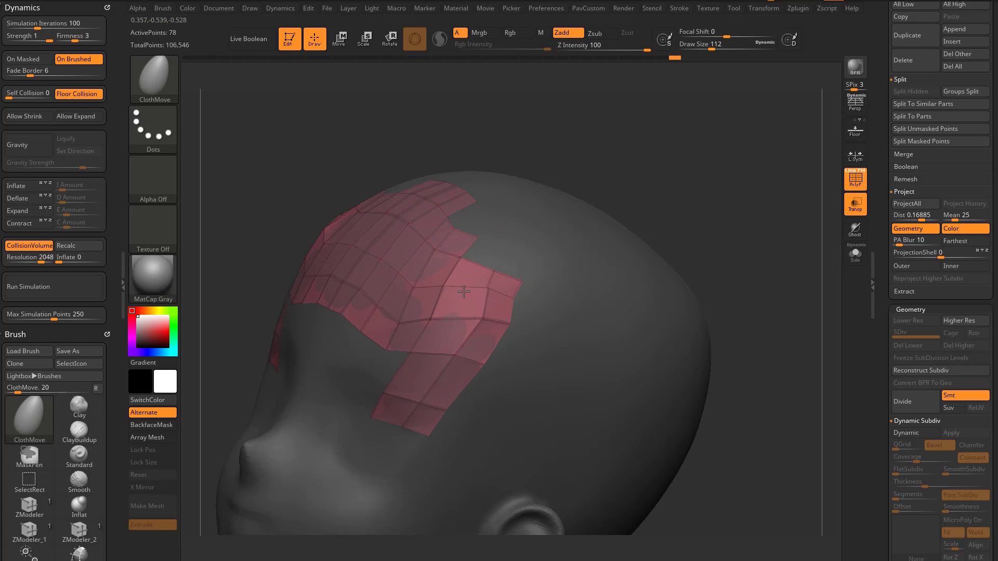
pyautogui.moveTo(634, 148); pyautogui.dragTo(617, 245)
pyautogui.moveTo(359, 214); pyautogui.dragTo(458, 208)
pyautogui.moveTo(391, 162); pyautogui.dragTo(380, 167)
pyautogui.moveTo(728, 218); pyautogui.dragTo(669, 178)
pyautogui.moveTo(387, 293)
pyautogui.mouseDown()
pyautogui.moveTo(393, 283)
pyautogui.moveTo(370, 292)
pyautogui.mouseUp()
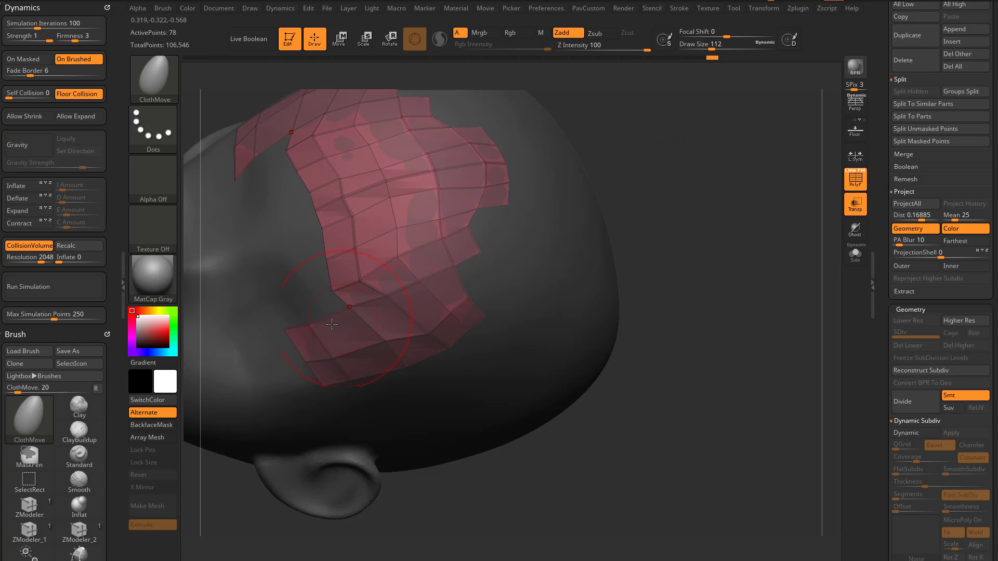
# Reduce the draw size to 101 and reshape the middle of the patch and its temple strip with ClothMove
pyautogui.moveTo(354, 325); pyautogui.dragTo(359, 314)
pyautogui.moveTo(649, 194)
pyautogui.mouseDown()
pyautogui.moveTo(646, 236)
pyautogui.moveTo(437, 261)
pyautogui.mouseUp()
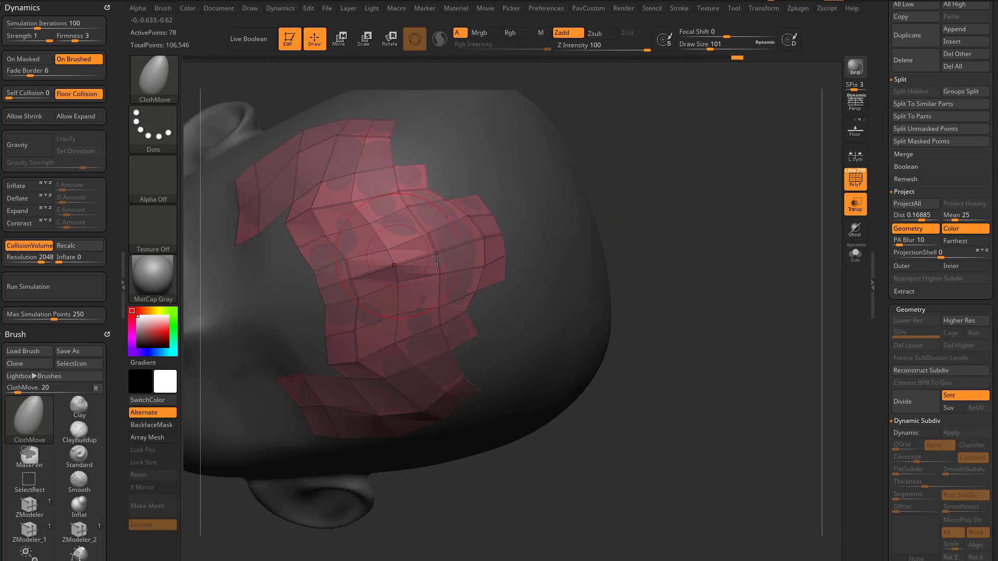
pyautogui.moveTo(671, 296); pyautogui.dragTo(456, 366)
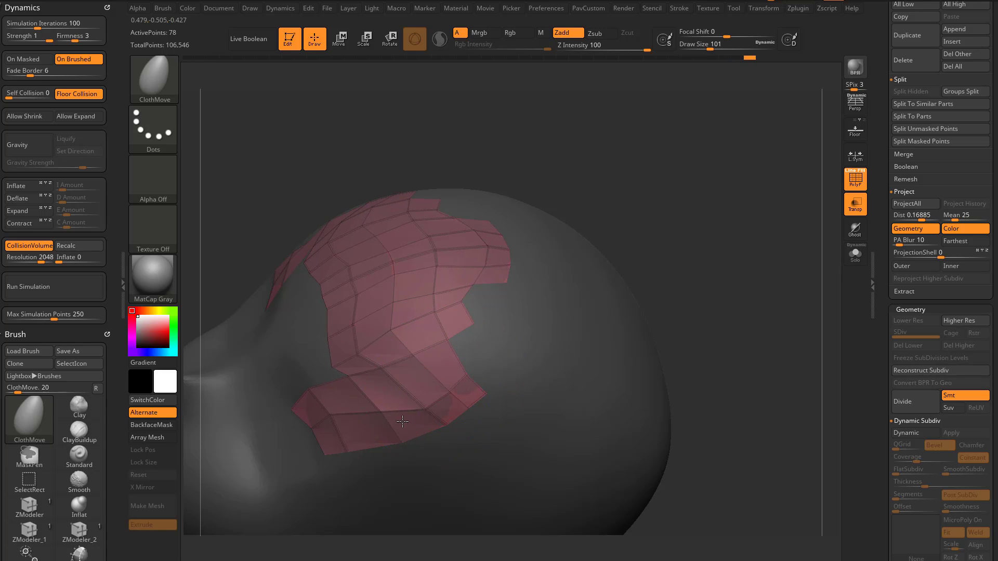
pyautogui.moveTo(402, 422)
pyautogui.mouseDown()
pyautogui.moveTo(399, 413)
pyautogui.moveTo(380, 420)
pyautogui.mouseUp()
pyautogui.moveTo(680, 354)
pyautogui.mouseDown()
pyautogui.moveTo(688, 289)
pyautogui.moveTo(451, 376)
pyautogui.moveTo(419, 349)
pyautogui.moveTo(416, 362)
pyautogui.mouseUp()
# Set the draw size to 54 and adjust the corner and lower end of the temple strip with ClothMove
pyautogui.press('s')
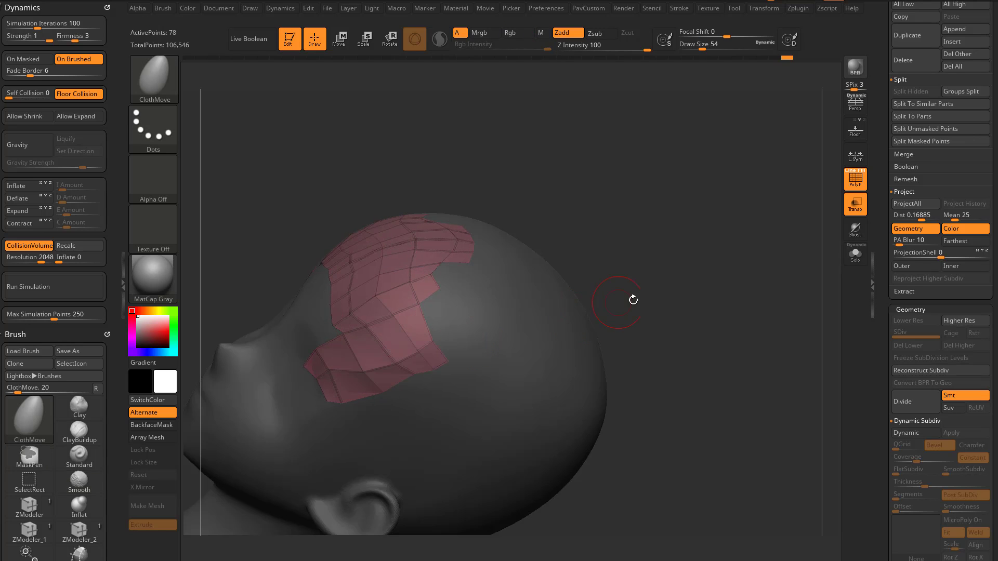
pyautogui.moveTo(633, 299)
pyautogui.mouseDown()
pyautogui.moveTo(669, 240)
pyautogui.moveTo(708, 330)
pyautogui.moveTo(647, 303)
pyautogui.mouseUp()
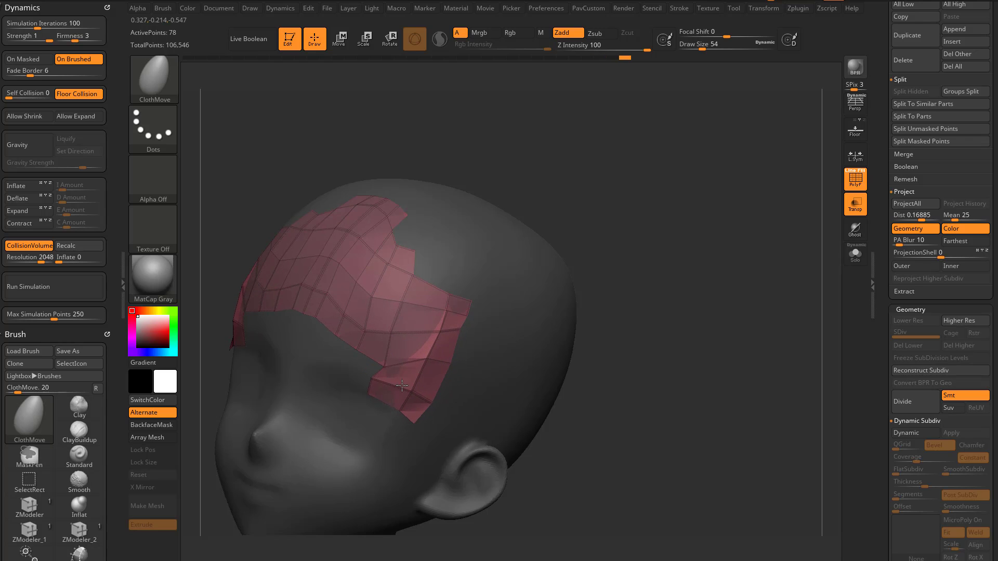
pyautogui.moveTo(655, 307); pyautogui.dragTo(598, 259)
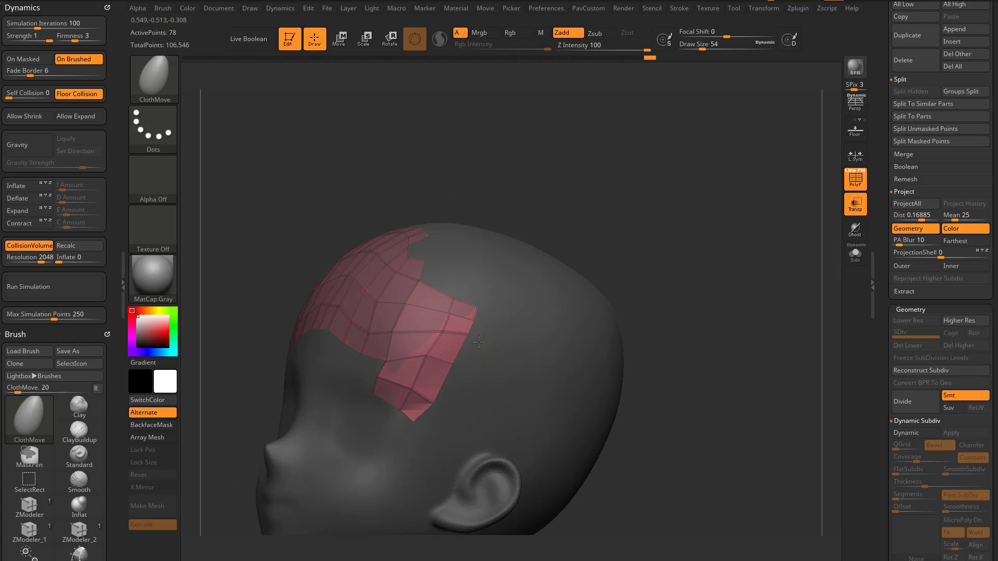
pyautogui.moveTo(454, 336); pyautogui.dragTo(462, 341)
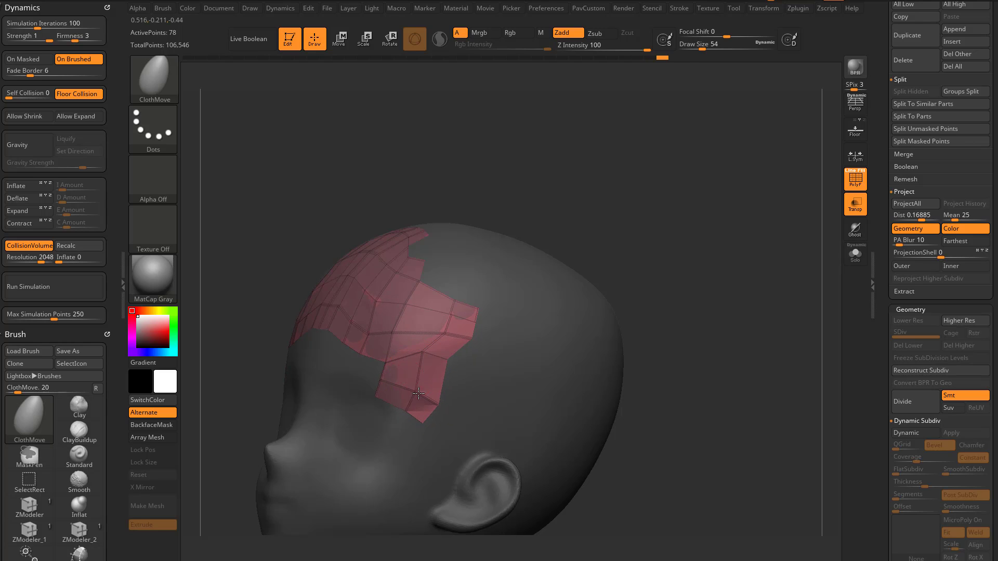
pyautogui.moveTo(662, 318); pyautogui.dragTo(634, 343)
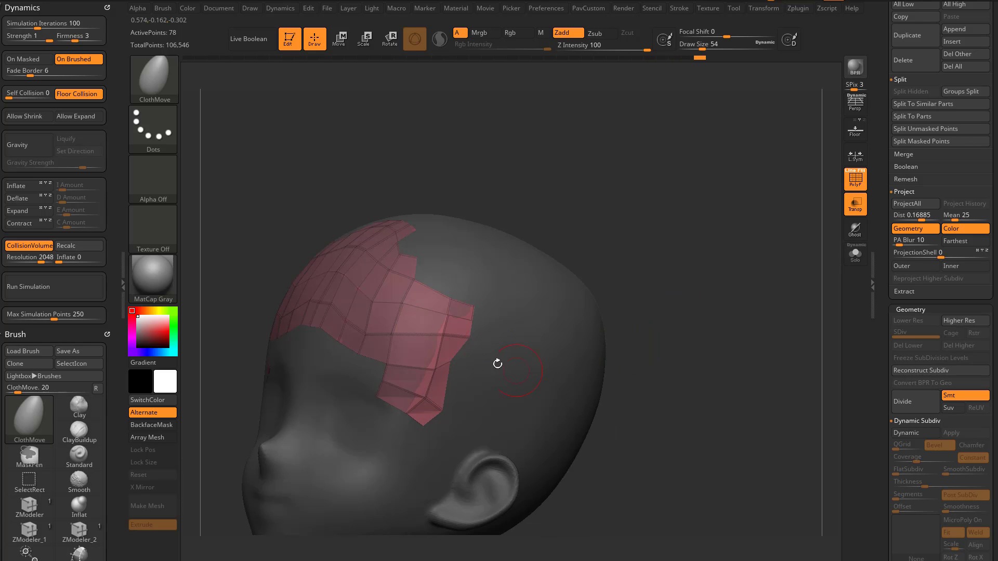
# Switch to the ZModeler brush and apply Mirror And Weld to the patch
pyautogui.moveTo(649, 307)
pyautogui.mouseDown()
pyautogui.moveTo(735, 317)
pyautogui.moveTo(680, 329)
pyautogui.moveTo(685, 336)
pyautogui.moveTo(654, 302)
pyautogui.moveTo(661, 274)
pyautogui.mouseUp()
pyautogui.press('s')
pyautogui.press('b')
pyautogui.press('z')
pyautogui.press('m')
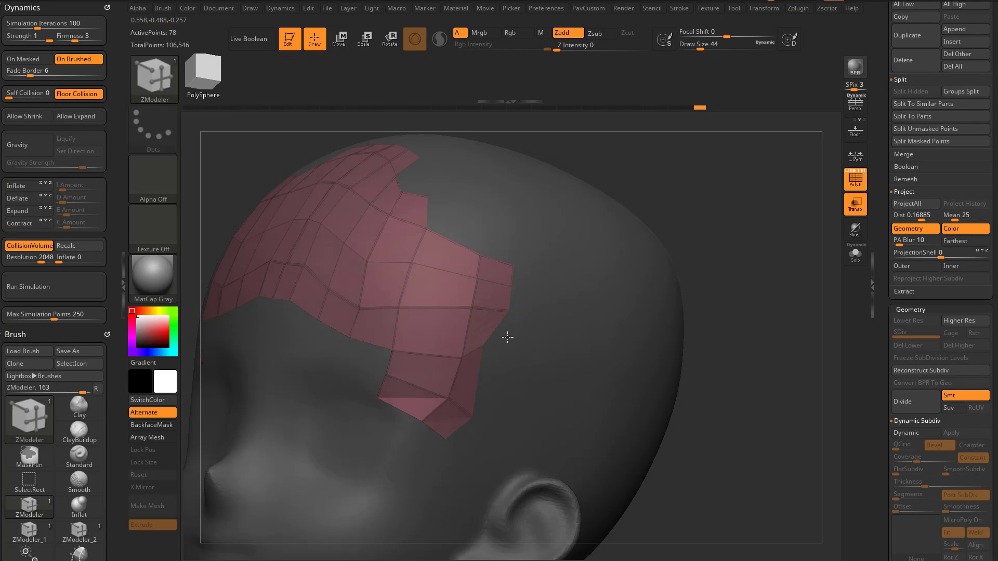
pyautogui.click(494, 334)
pyautogui.press('3')
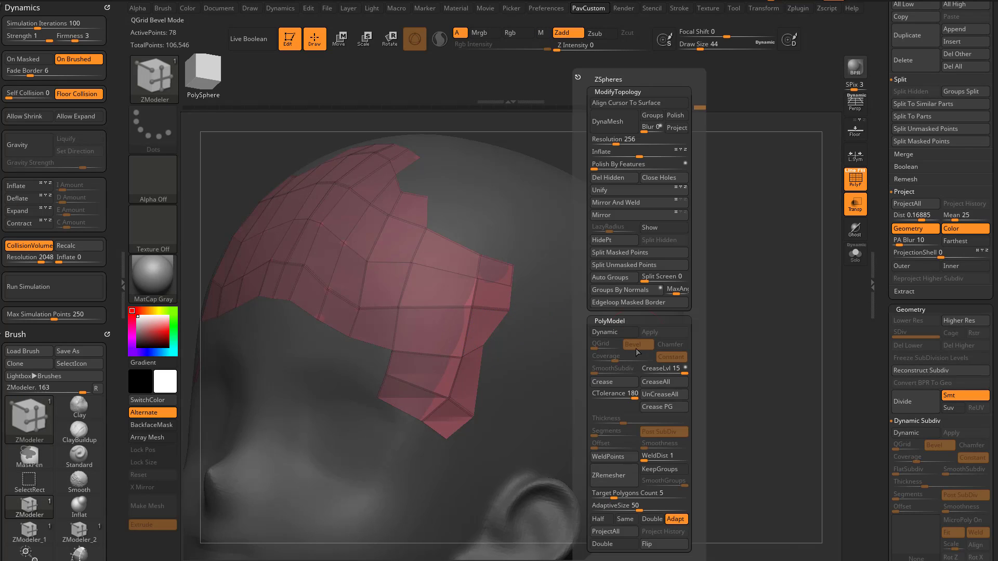
pyautogui.click(621, 203)
pyautogui.press('3')
pyautogui.click(699, 202)
pyautogui.keyDown('alt'); pyautogui.moveTo(742, 267); pyautogui.dragTo(729, 264); pyautogui.keyUp('alt')
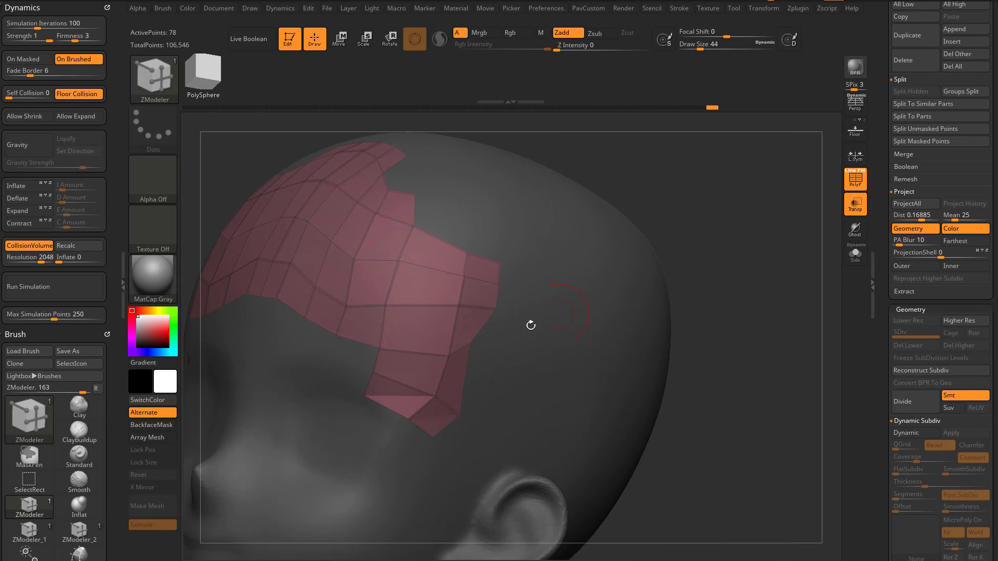
# Extrude new polygons with ZModeler from the patch's rear edges behind the temple and its upper edge above the temple
pyautogui.press('space')
pyautogui.moveTo(487, 329); pyautogui.dragTo(499, 341)
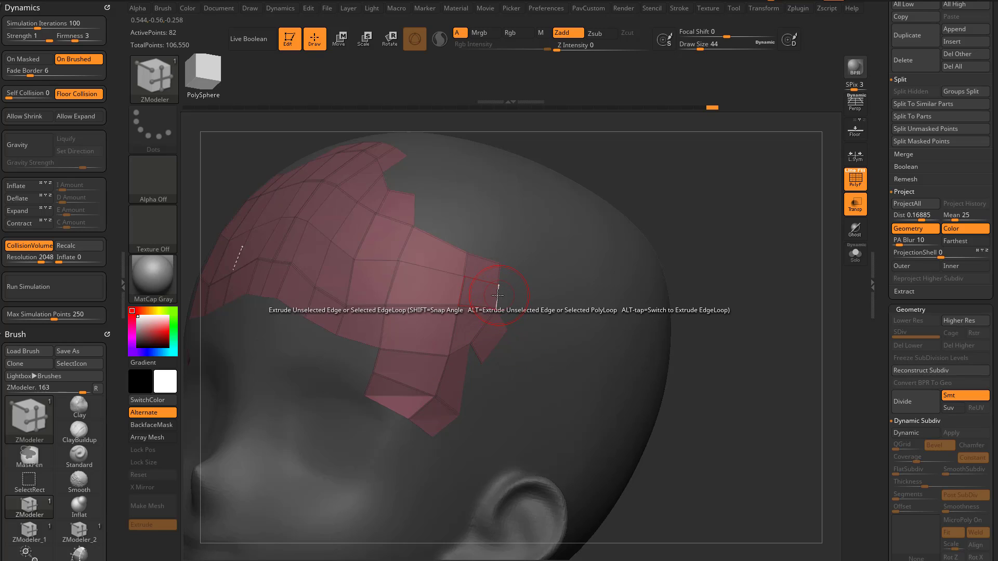
pyautogui.moveTo(498, 298); pyautogui.dragTo(522, 250)
pyautogui.moveTo(598, 252); pyautogui.dragTo(728, 281)
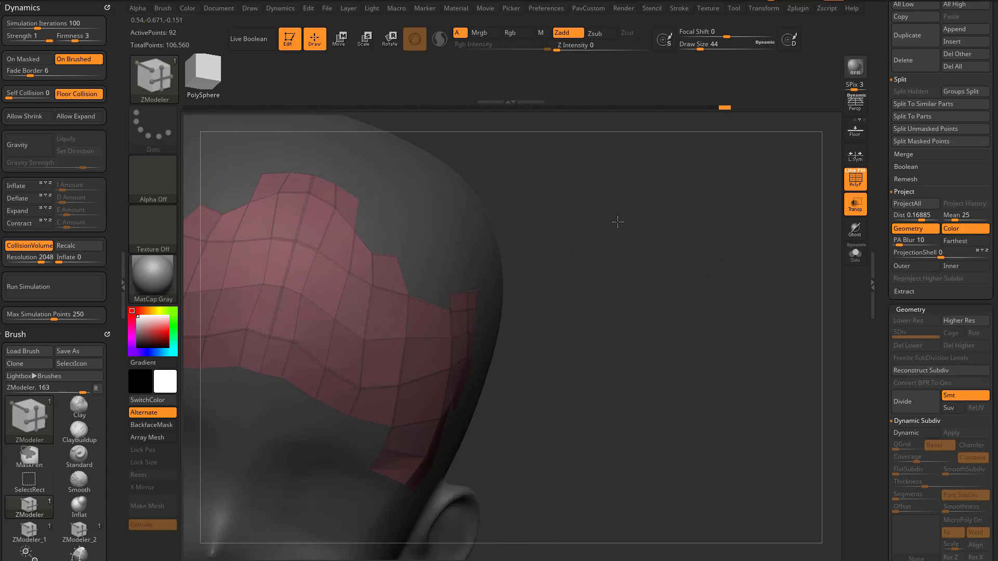
pyautogui.keyDown('alt'); pyautogui.moveTo(619, 220); pyautogui.dragTo(564, 240); pyautogui.keyUp('alt')
pyautogui.moveTo(389, 298); pyautogui.dragTo(361, 239)
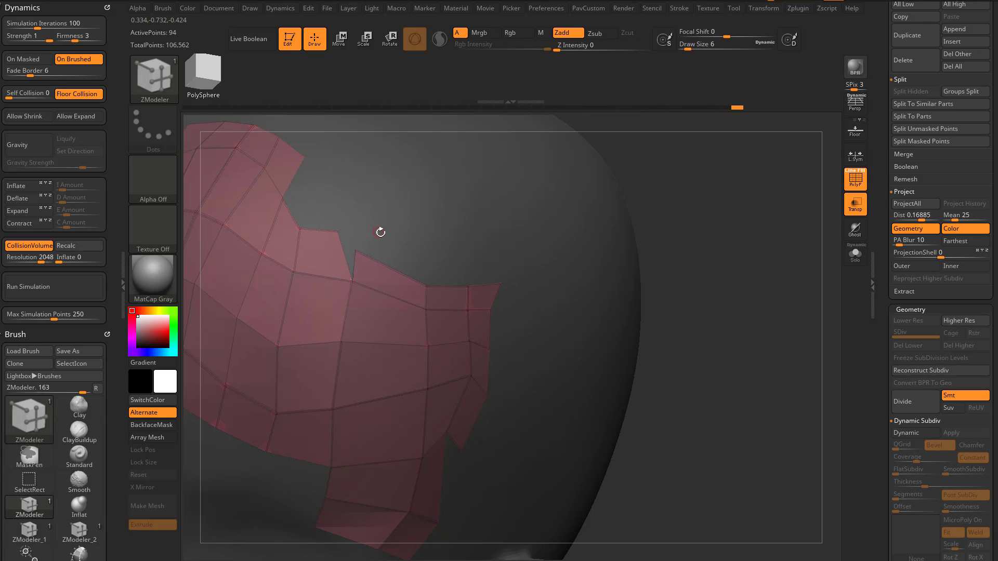
pyautogui.moveTo(421, 231); pyautogui.dragTo(390, 244)
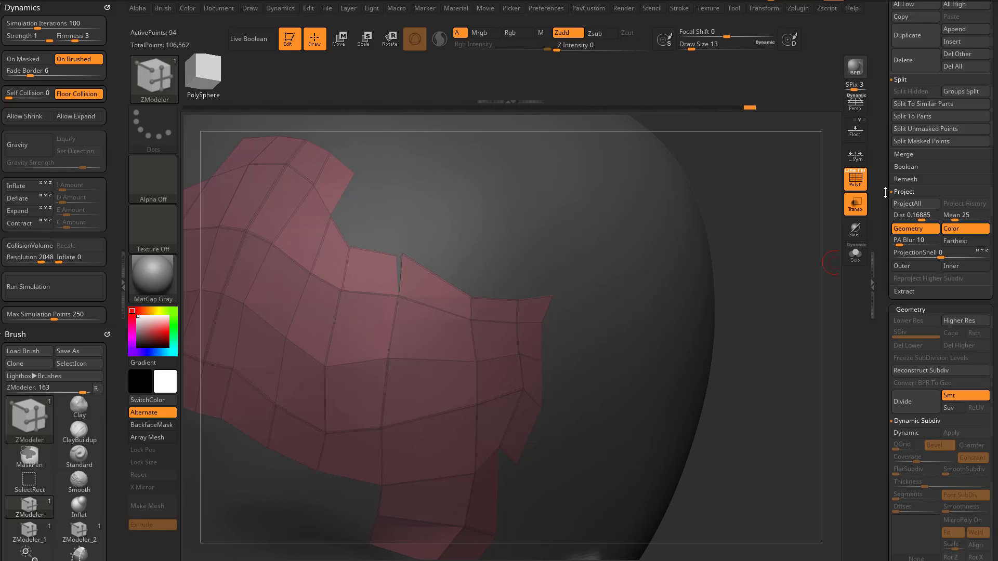
# Try welding the patch's points across the narrow upper-edge gap and raise the weld distance to 14
pyautogui.moveTo(880, 202)
pyautogui.mouseDown()
pyautogui.moveTo(874, 334)
pyautogui.moveTo(879, 141)
pyautogui.mouseUp()
pyautogui.press('shift')
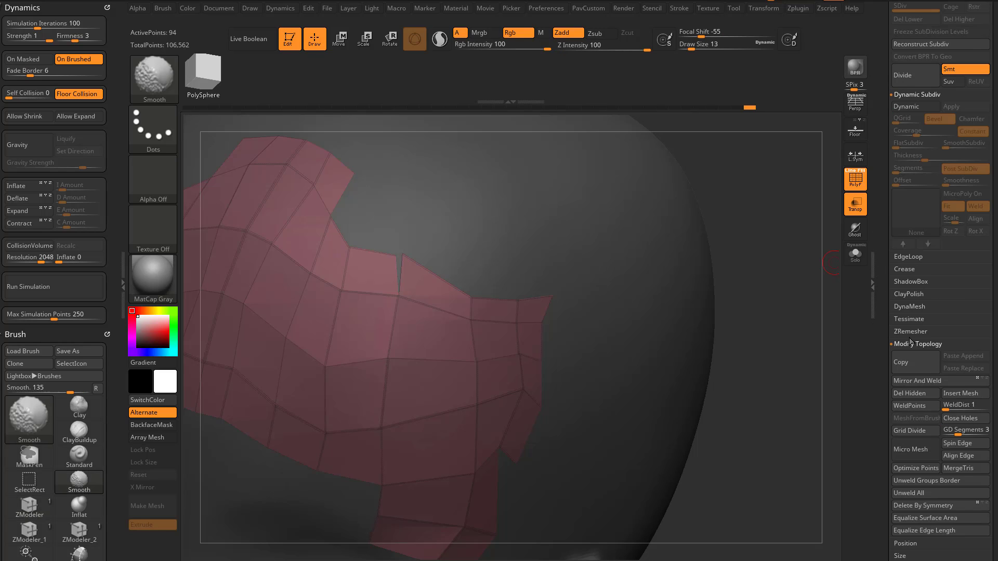
pyautogui.moveTo(881, 353); pyautogui.dragTo(882, 364)
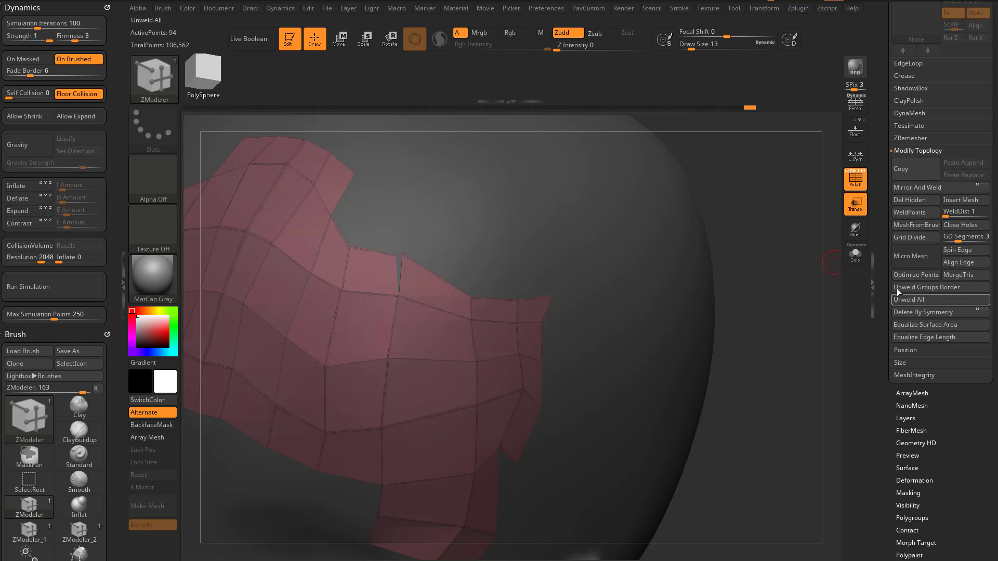
pyautogui.click(912, 213)
pyautogui.keyDown('ctrl'); pyautogui.moveTo(748, 250); pyautogui.dragTo(776, 265, button='right'); pyautogui.keyUp('ctrl')
pyautogui.moveTo(776, 265); pyautogui.dragTo(798, 288)
pyautogui.moveTo(946, 214); pyautogui.dragTo(951, 214)
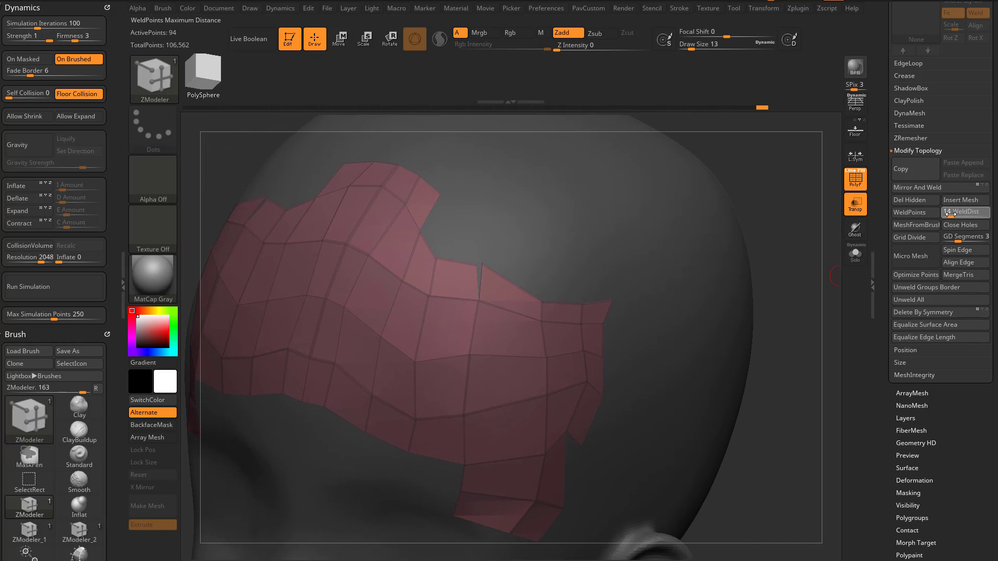
# Weld the split points along the forehead mesh's upper edge and set the weld distance to 100
pyautogui.click(923, 213)
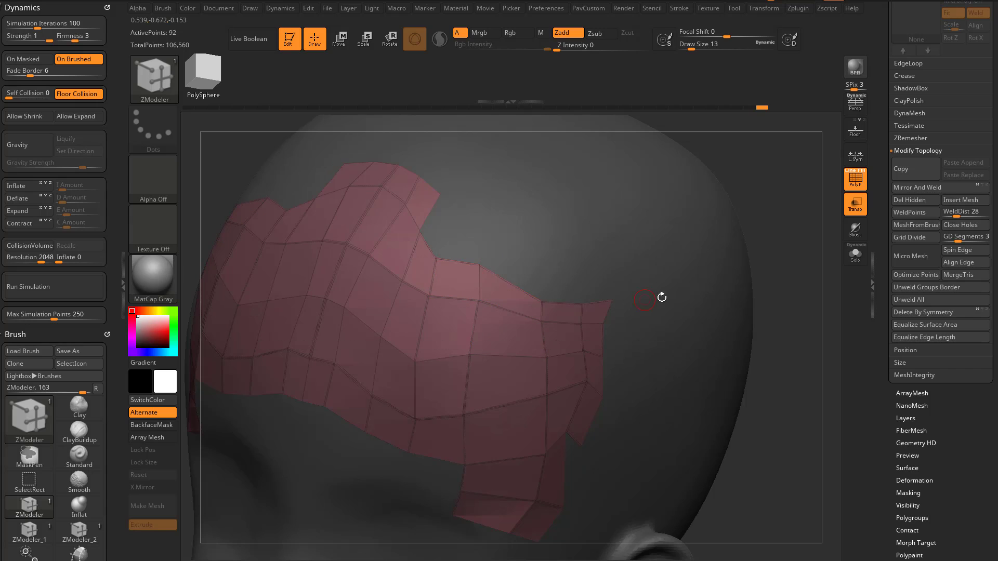
pyautogui.moveTo(943, 217); pyautogui.dragTo(990, 215)
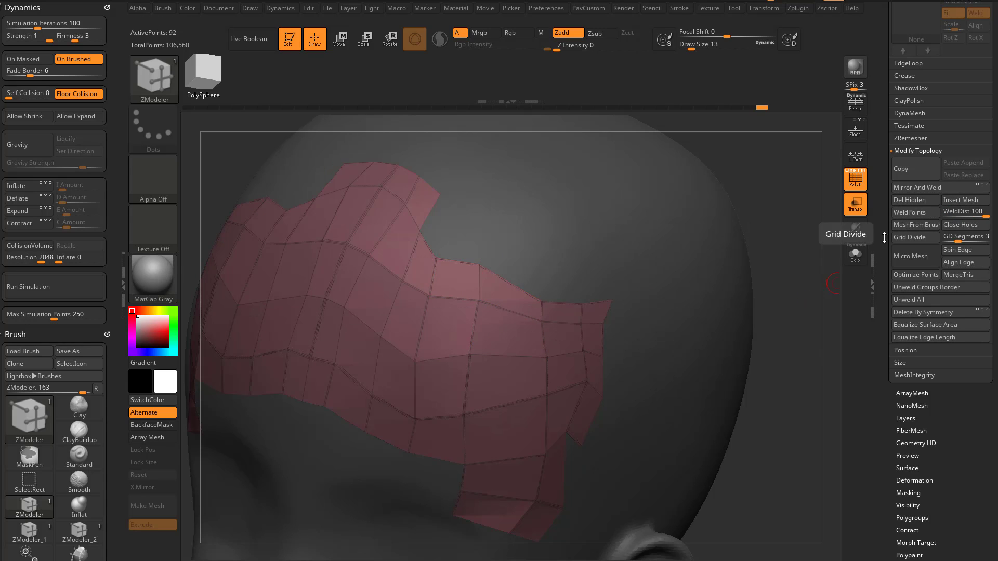
# Choose Insert as the ZModeler edge action and try adding an edge loop through the forehead mesh's upper row
pyautogui.press('space')
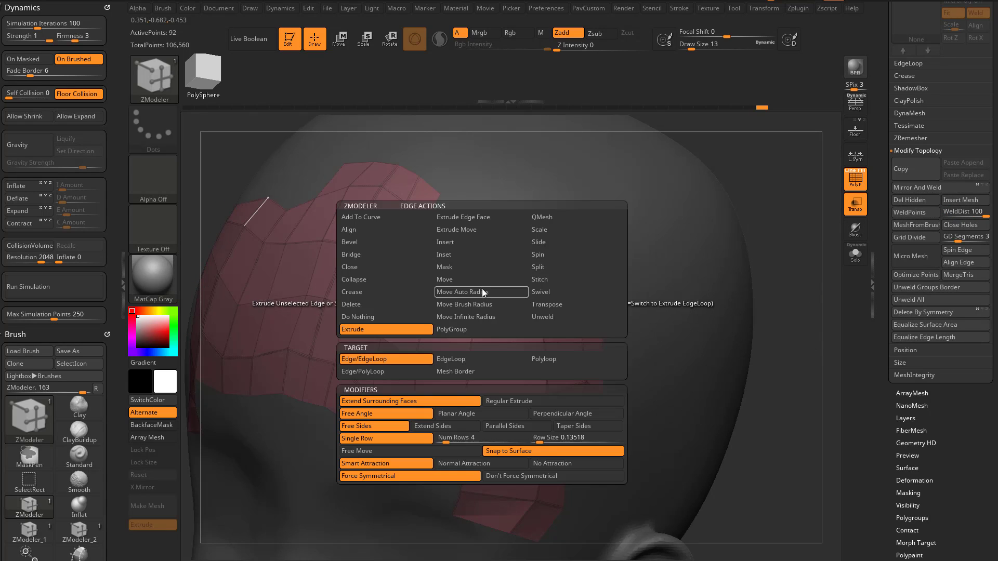
pyautogui.click(457, 242)
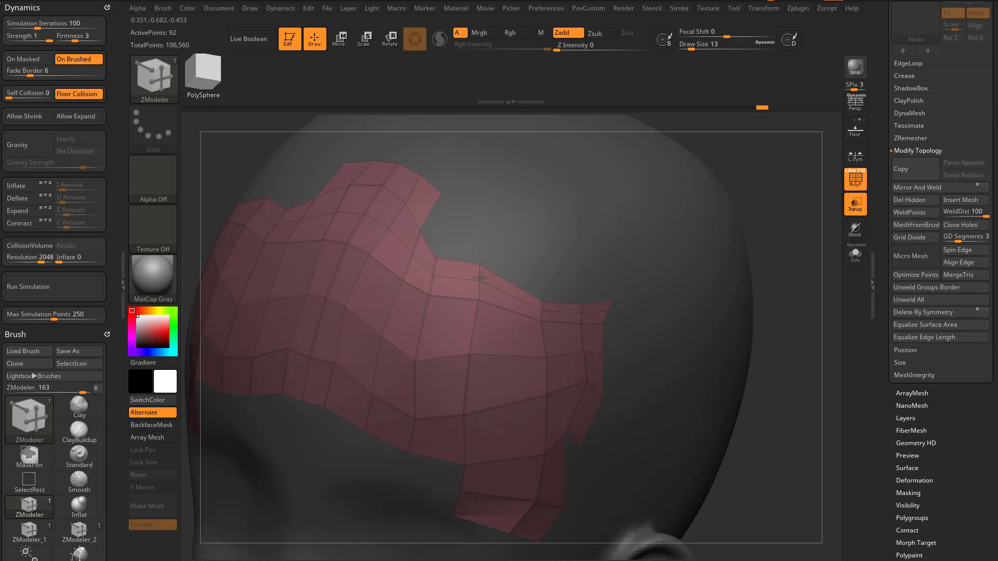
pyautogui.hotkey('ctrl', 'z')
pyautogui.moveTo(483, 285); pyautogui.dragTo(519, 219)
pyautogui.hotkey('ctrl', 'z')
# Set the brush's Simulation Iterations to 0 and try another edge loop insertion on the forehead mesh, undoing the loop
pyautogui.moveTo(111, 266); pyautogui.dragTo(116, 133)
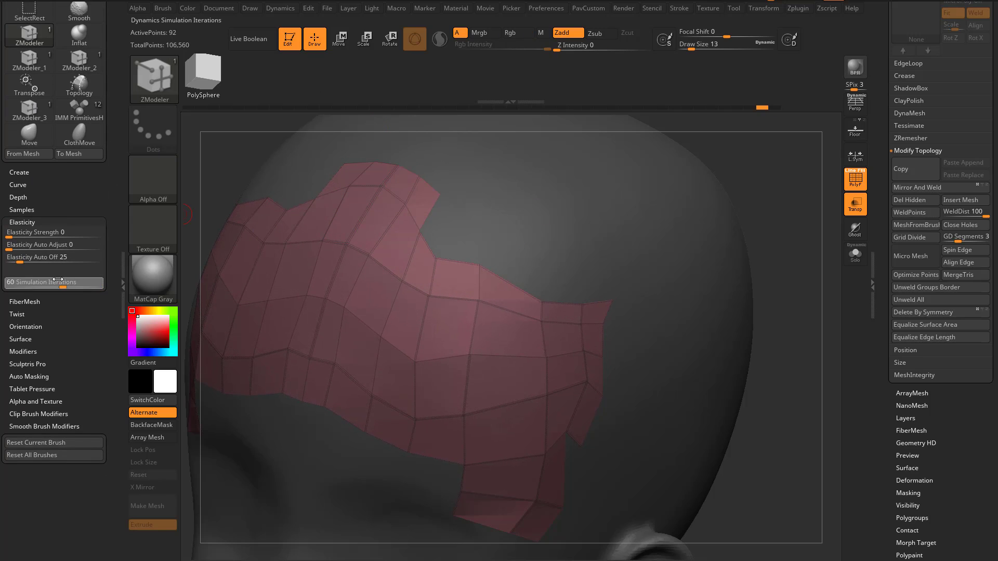
pyautogui.moveTo(58, 283); pyautogui.dragTo(4, 284)
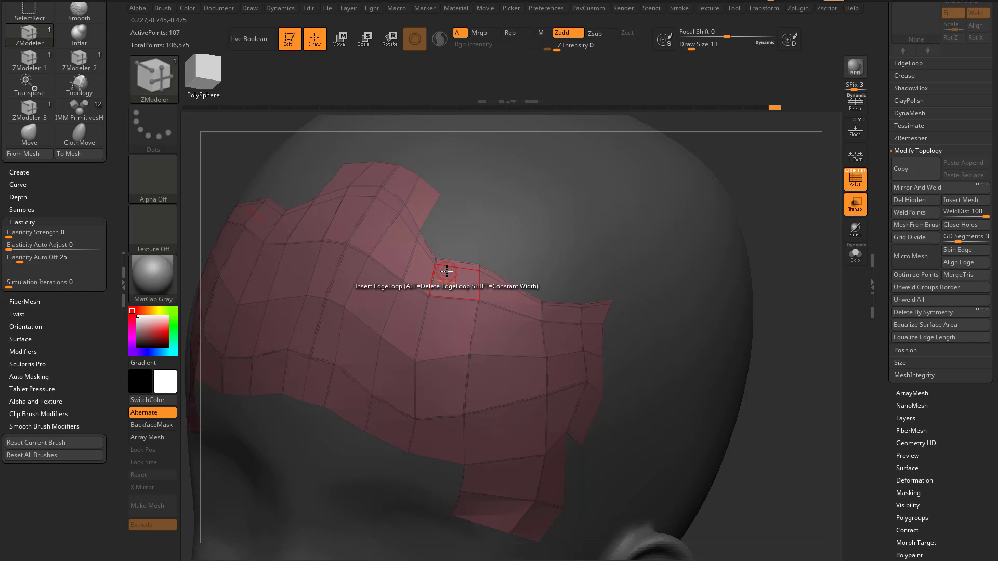
pyautogui.click(918, 216)
pyautogui.hotkey('ctrl', 'z')
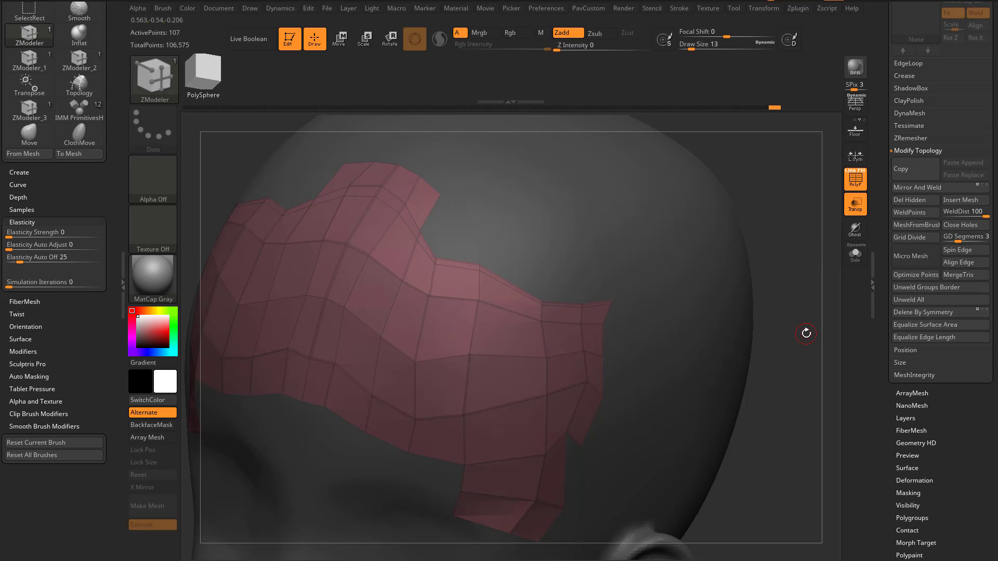
pyautogui.hotkey('ctrl', 'z')
# Set the brush draw size to 27 for working on the forehead mesh
pyautogui.moveTo(786, 334); pyautogui.dragTo(742, 350)
pyautogui.moveTo(614, 278); pyautogui.dragTo(666, 274)
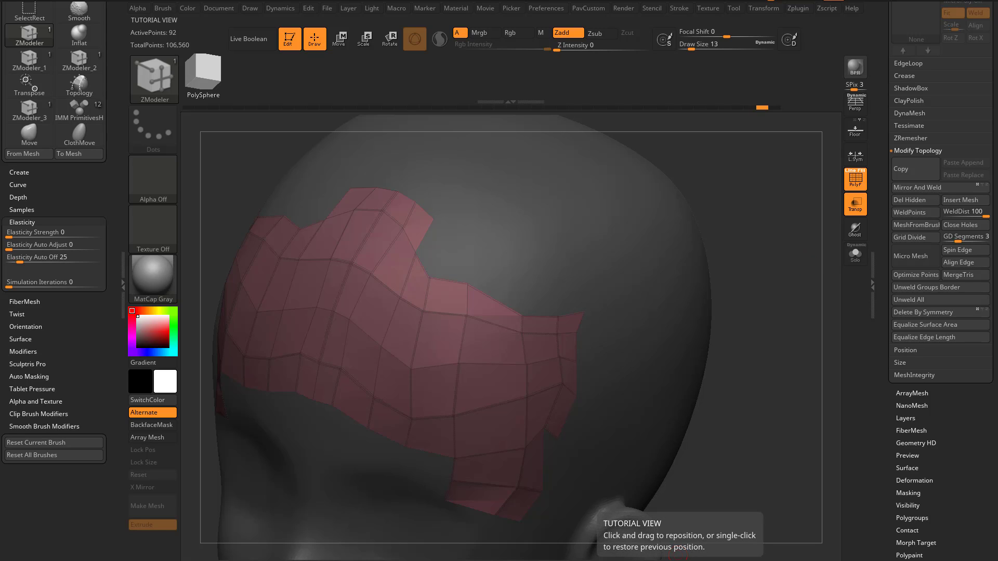
pyautogui.moveTo(717, 204)
pyautogui.mouseDown()
pyautogui.moveTo(742, 185)
pyautogui.moveTo(738, 193)
pyautogui.mouseUp()
pyautogui.press('s')
pyautogui.moveTo(599, 260); pyautogui.dragTo(603, 261)
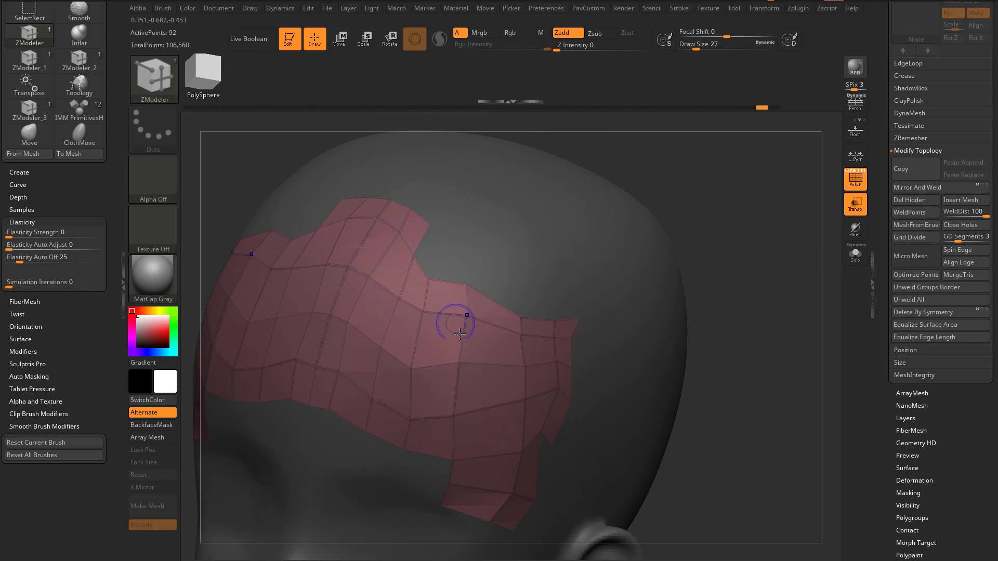
# Assign SmoothCloth as the smoothing brush and try it along the forehead mesh's outer border, undoing the stroke
pyautogui.press('shift')
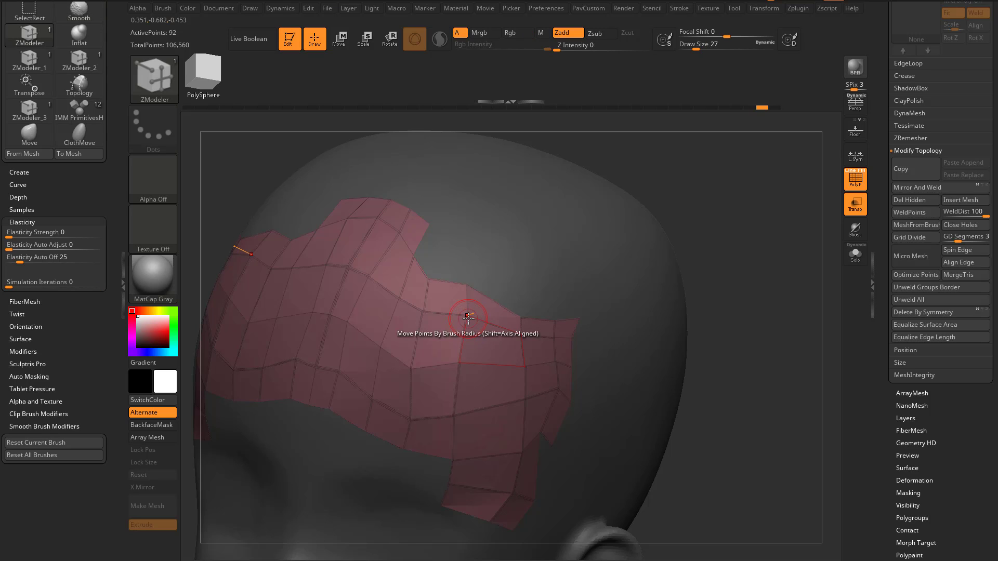
pyautogui.press('b')
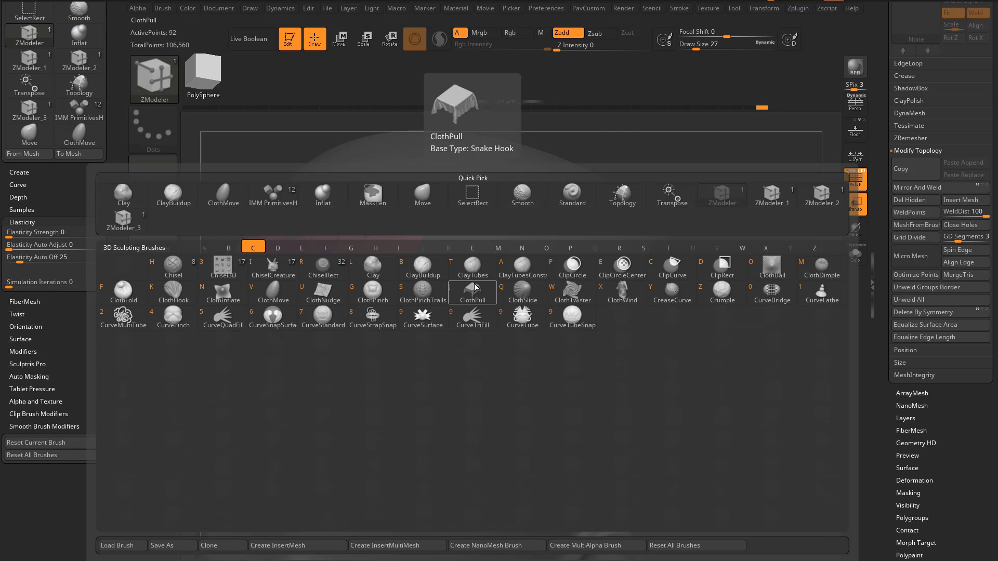
pyautogui.click(474, 287)
pyautogui.press('b')
pyautogui.press('s')
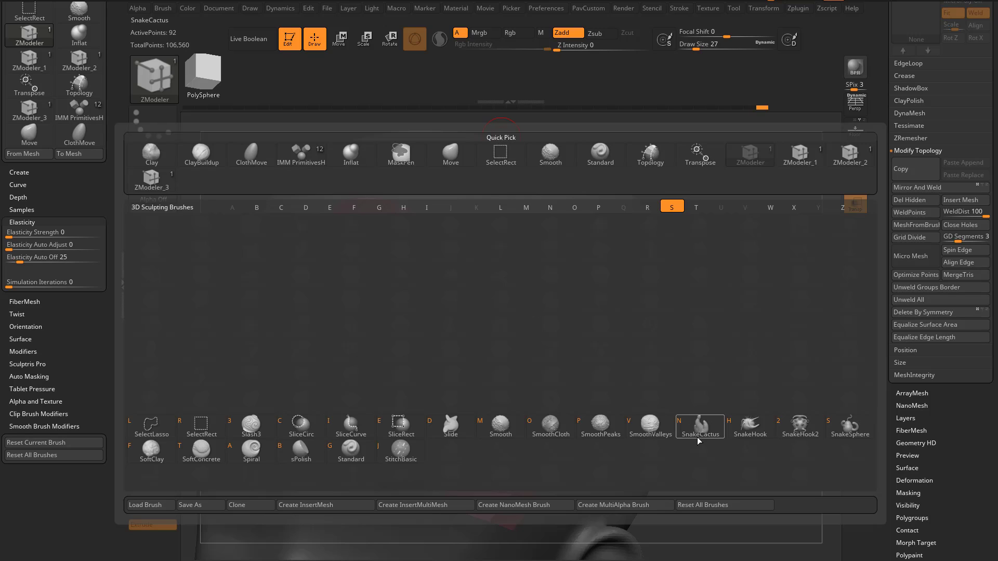
pyautogui.press('o')
pyautogui.click(520, 454)
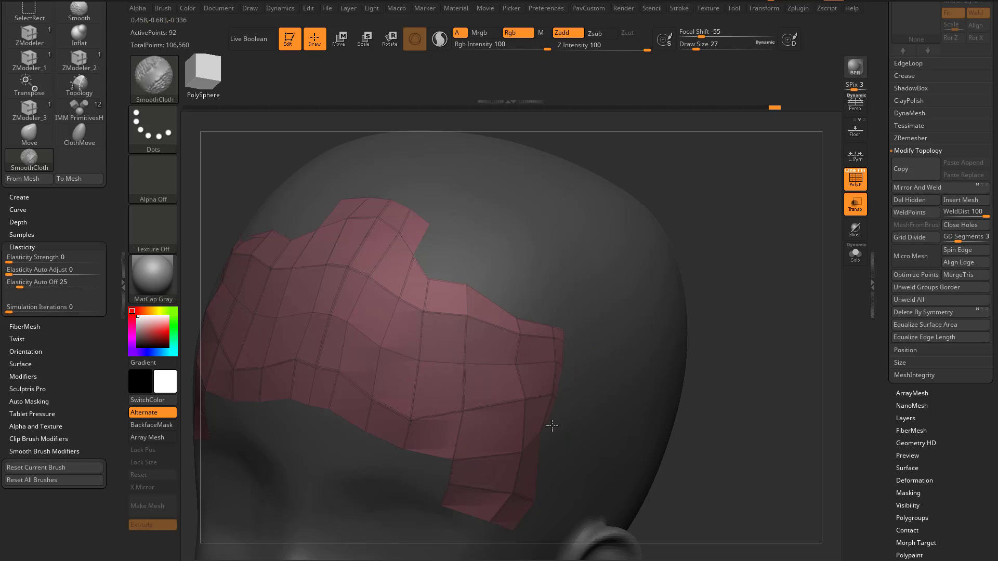
pyautogui.keyDown('shift'); pyautogui.moveTo(552, 425); pyautogui.dragTo(439, 269); pyautogui.keyUp('shift')
pyautogui.hotkey('ctrl', 'z')
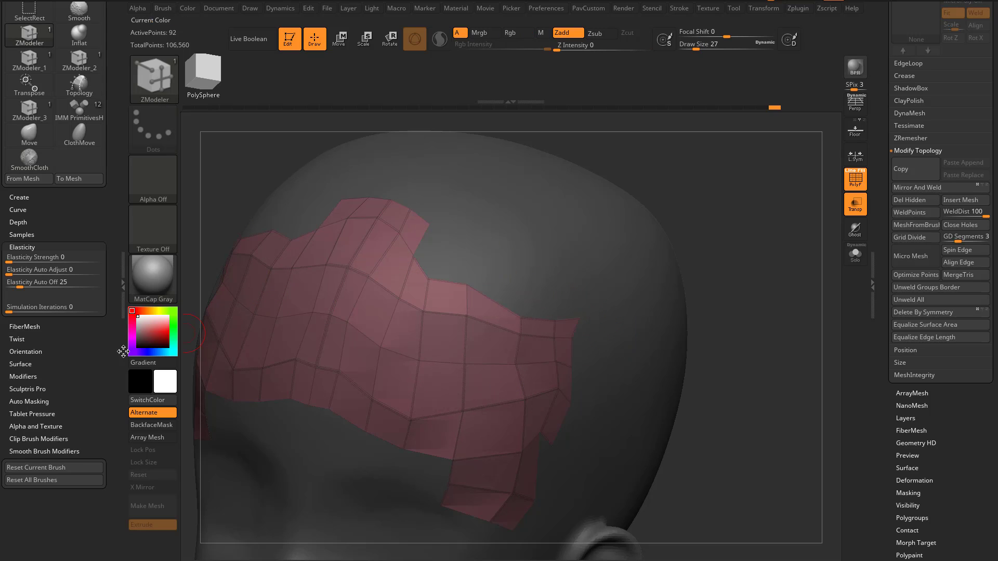
pyautogui.moveTo(75, 447); pyautogui.dragTo(78, 328)
pyautogui.keyDown('shift'); pyautogui.click(52, 331); pyautogui.keyUp('shift')
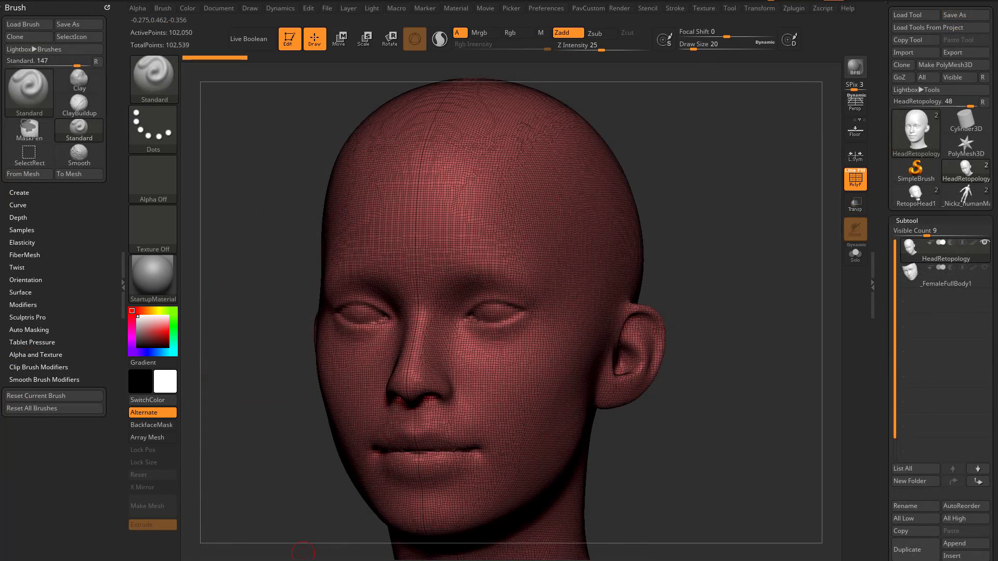
# Switch to the browser and find the Dynamic Retopology Simulation video in the ZBrush 2021 demos post on ArtStation
pyautogui.moveTo(997, 125); pyautogui.dragTo(520, 3)
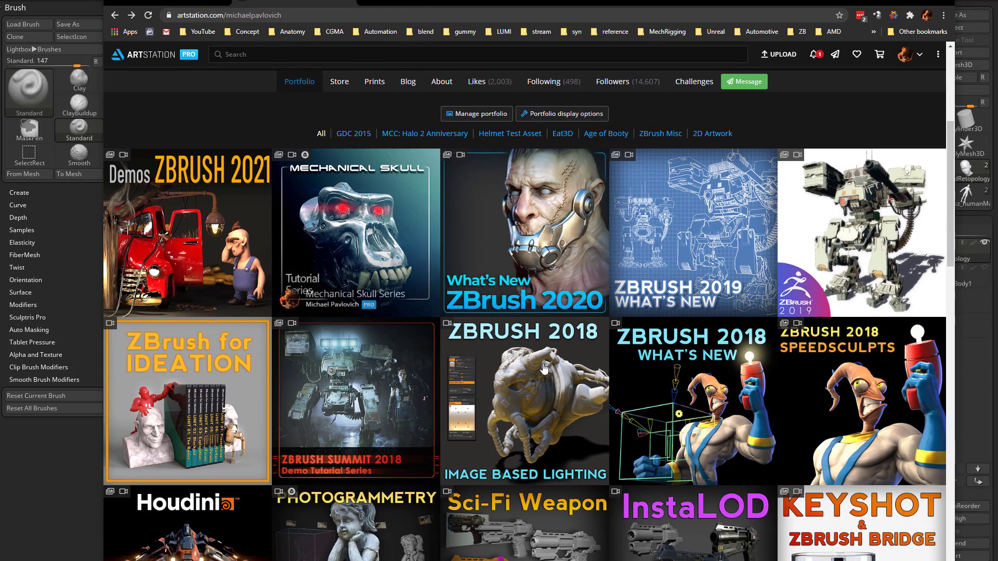
pyautogui.click(239, 232)
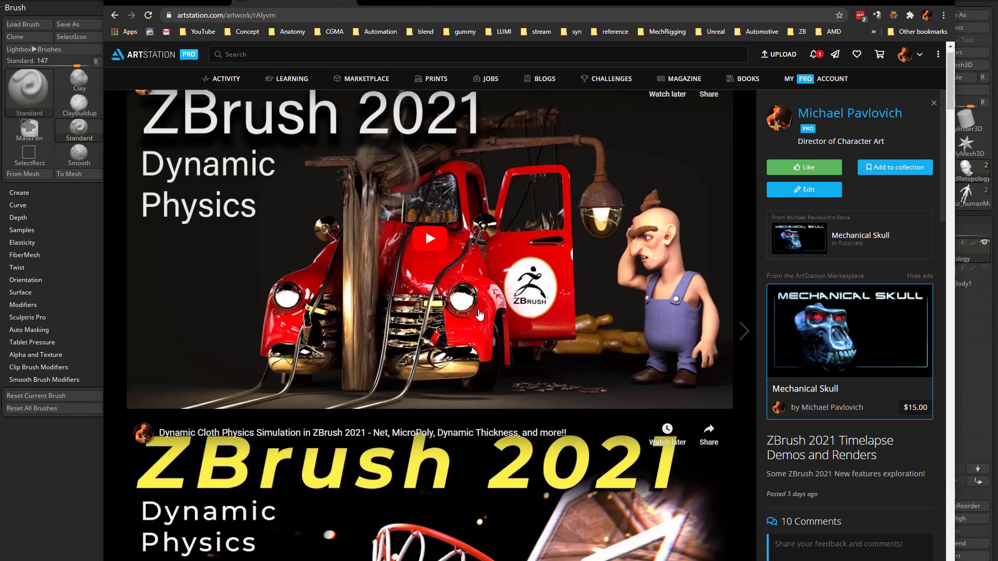
pyautogui.scroll(-10, 480, 314)
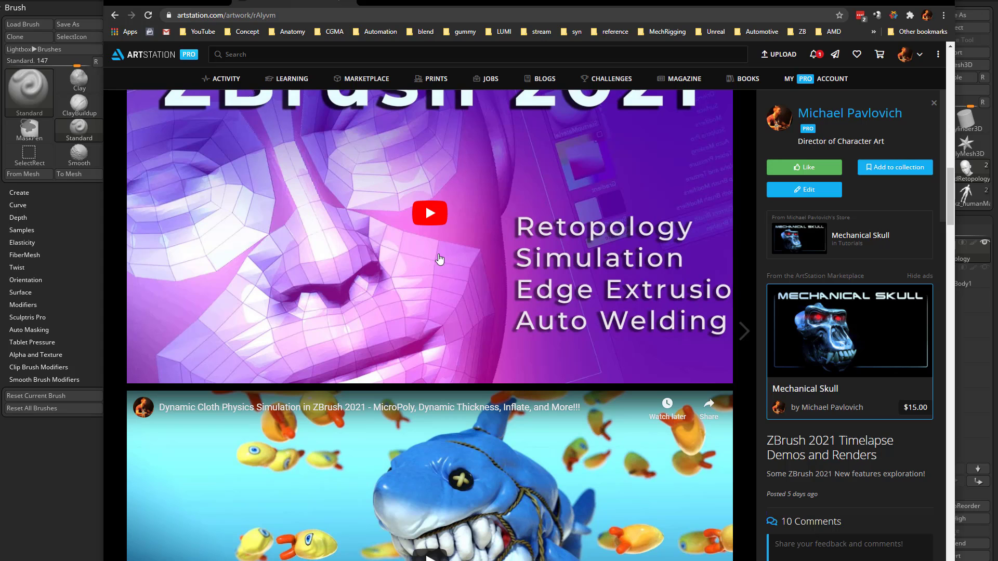
pyautogui.scroll(1, 514, 310)
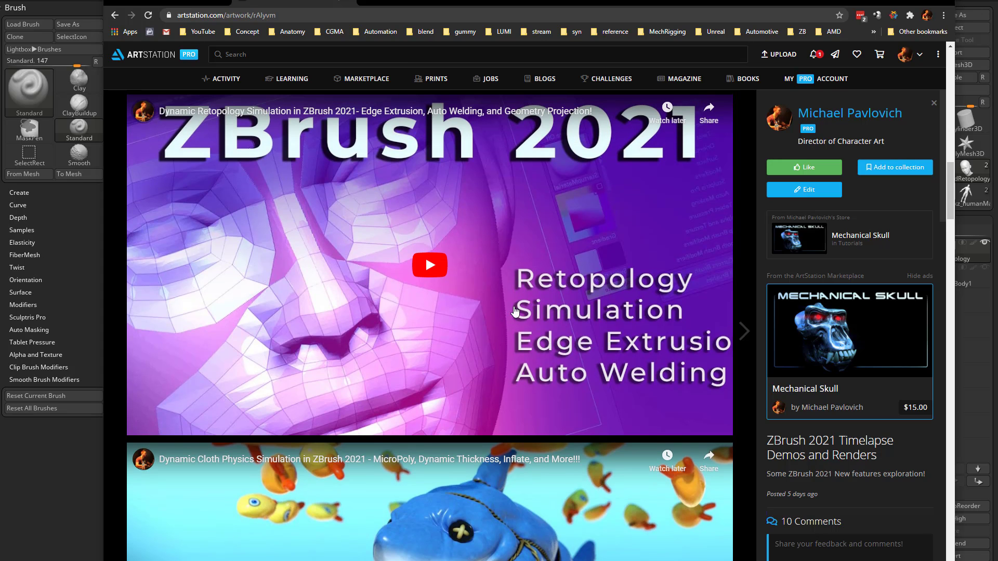
# Play the Dynamic Retopology Simulation video, skip ahead through the demo and pause it
pyautogui.click(454, 281)
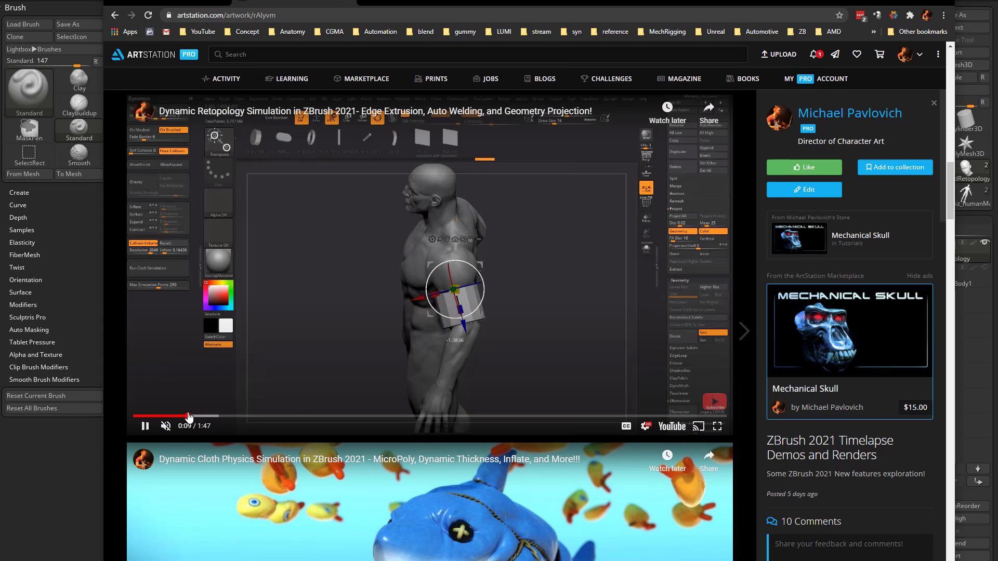
pyautogui.click(213, 419)
pyautogui.click(244, 421)
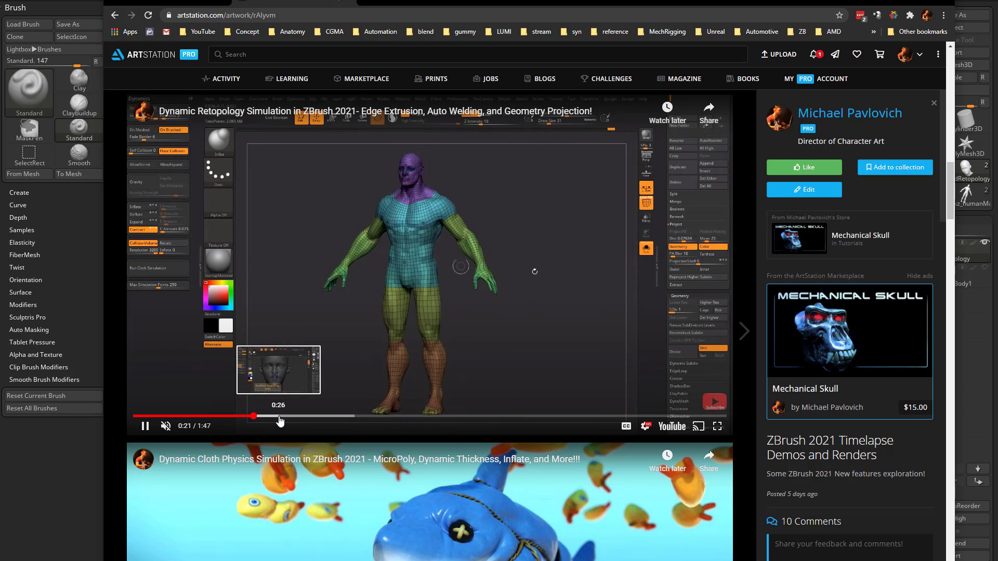
pyautogui.click(148, 430)
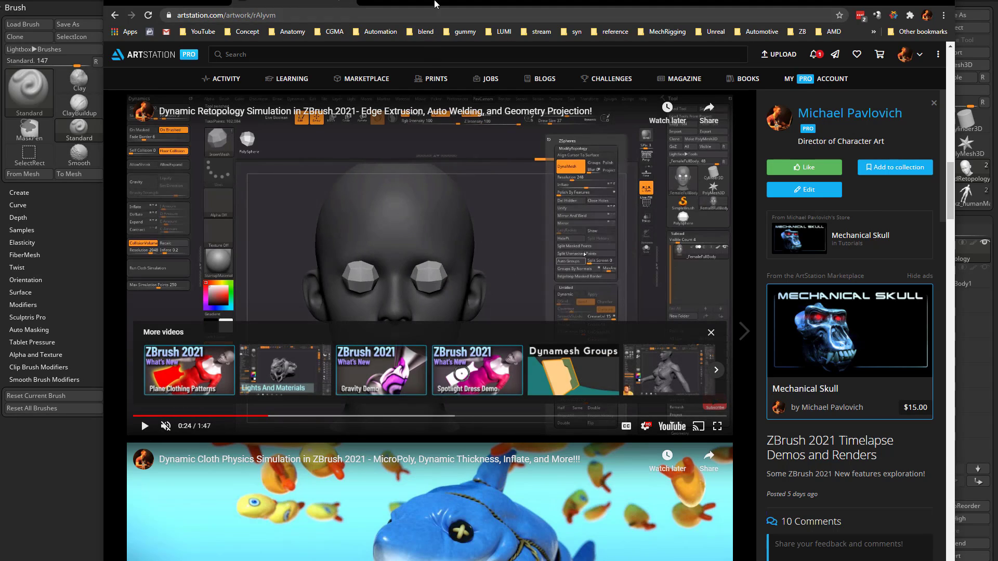
# Switch back to ZBrush and select the Topology brush for the HeadRetopology head
pyautogui.hotkey('alt', 'Tab')
pyautogui.moveTo(715, 271)
pyautogui.mouseDown()
pyautogui.moveTo(753, 296)
pyautogui.moveTo(769, 283)
pyautogui.moveTo(703, 263)
pyautogui.moveTo(744, 260)
pyautogui.moveTo(735, 251)
pyautogui.mouseUp()
pyautogui.press('b')
pyautogui.press('t')
pyautogui.press('o')
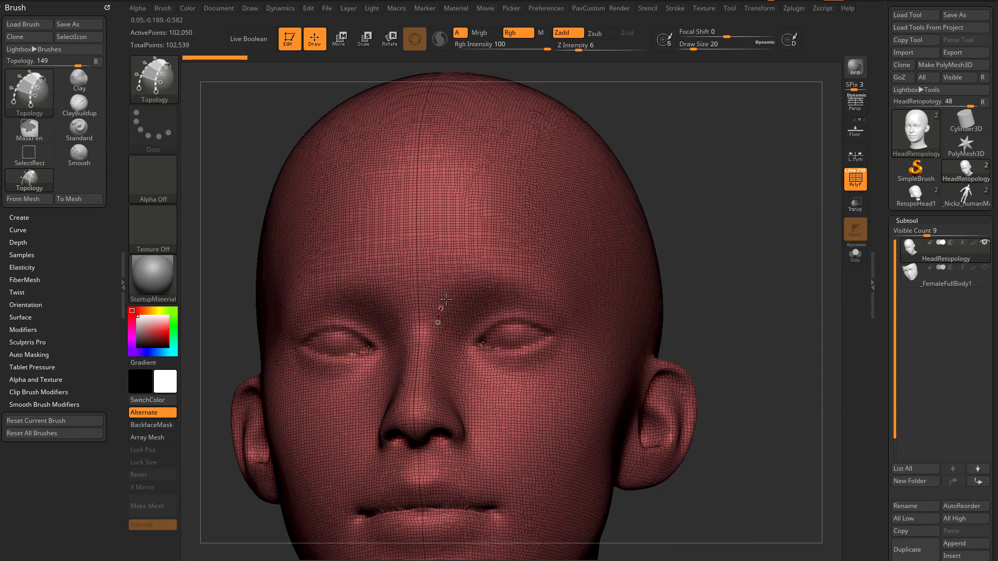
# Draw two lengthwise topology curves over one eye, one along the brow and one along the upper eyelid
pyautogui.moveTo(591, 297); pyautogui.dragTo(592, 296)
pyautogui.moveTo(754, 287); pyautogui.dragTo(722, 278)
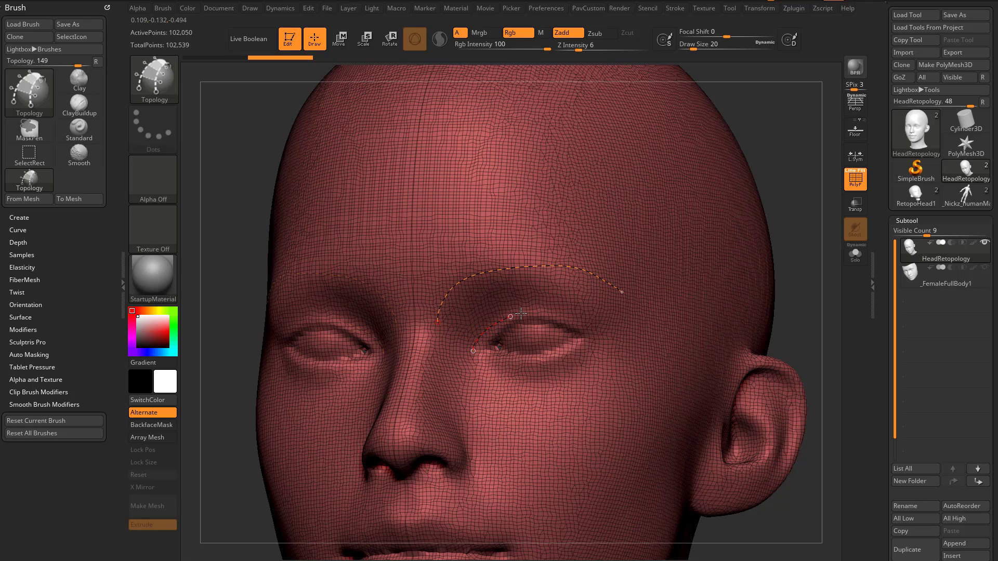
pyautogui.moveTo(521, 313); pyautogui.dragTo(603, 334)
# Cross the brow and eyelid curves with six short curves and add a lengthwise curve midway between them
pyautogui.moveTo(433, 293); pyautogui.dragTo(478, 340)
pyautogui.moveTo(452, 269); pyautogui.dragTo(500, 338)
pyautogui.moveTo(497, 256); pyautogui.dragTo(524, 331)
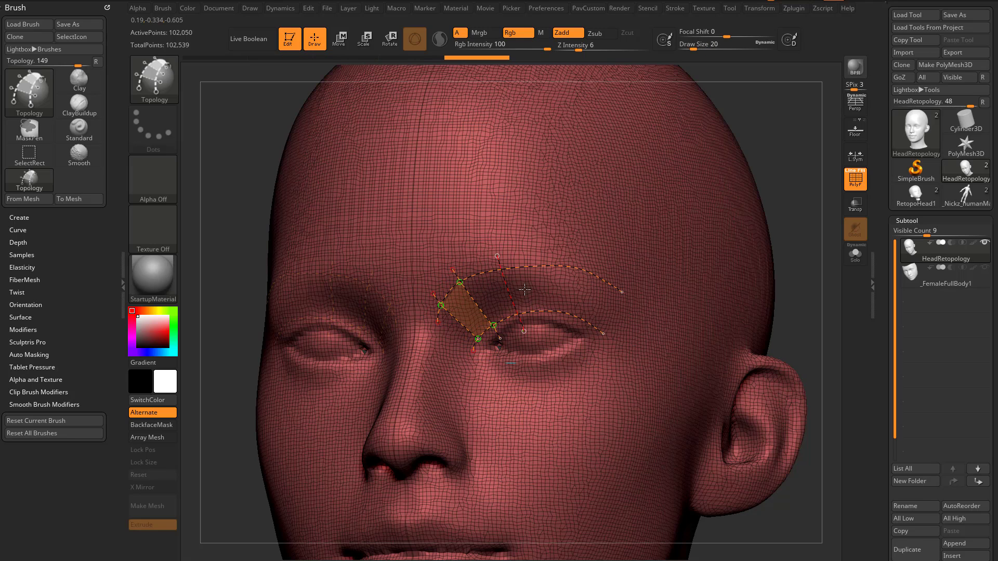
pyautogui.moveTo(538, 253); pyautogui.dragTo(549, 330)
pyautogui.moveTo(569, 255); pyautogui.dragTo(565, 327)
pyautogui.moveTo(609, 259); pyautogui.dragTo(584, 344)
pyautogui.moveTo(448, 345); pyautogui.dragTo(463, 316)
pyautogui.moveTo(600, 302); pyautogui.dragTo(621, 318)
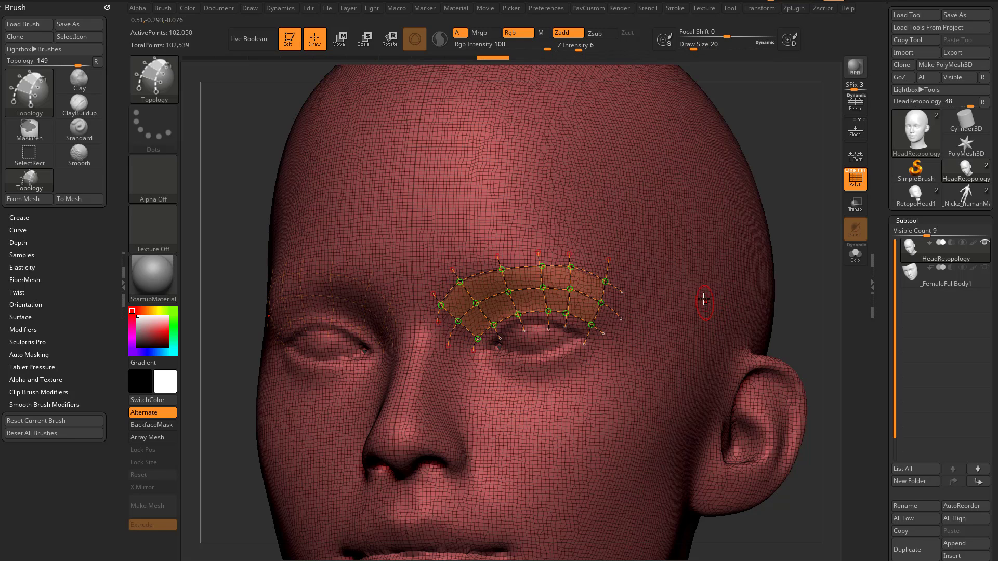
# Set the draw size to 1 and generate the eyebrow mesh strips from the topology curves
pyautogui.press('s')
pyautogui.moveTo(699, 283); pyautogui.dragTo(678, 289)
pyautogui.click(692, 274)
pyautogui.press('2')
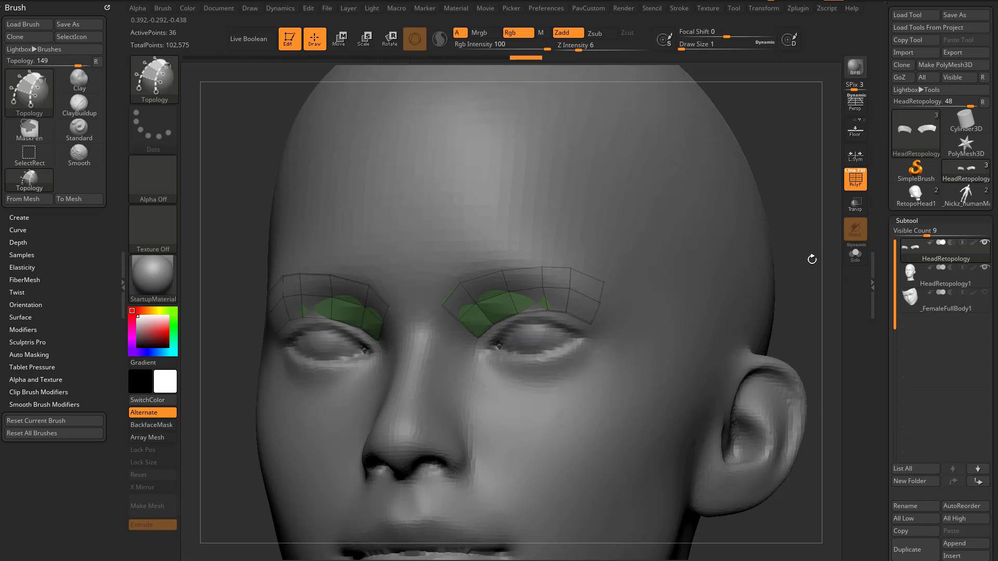
# Set the draw size to 7 and turn on transparency with Ghost off to show the strips through the head
pyautogui.moveTo(808, 245)
pyautogui.mouseDown()
pyautogui.moveTo(768, 217)
pyautogui.moveTo(804, 244)
pyautogui.mouseUp()
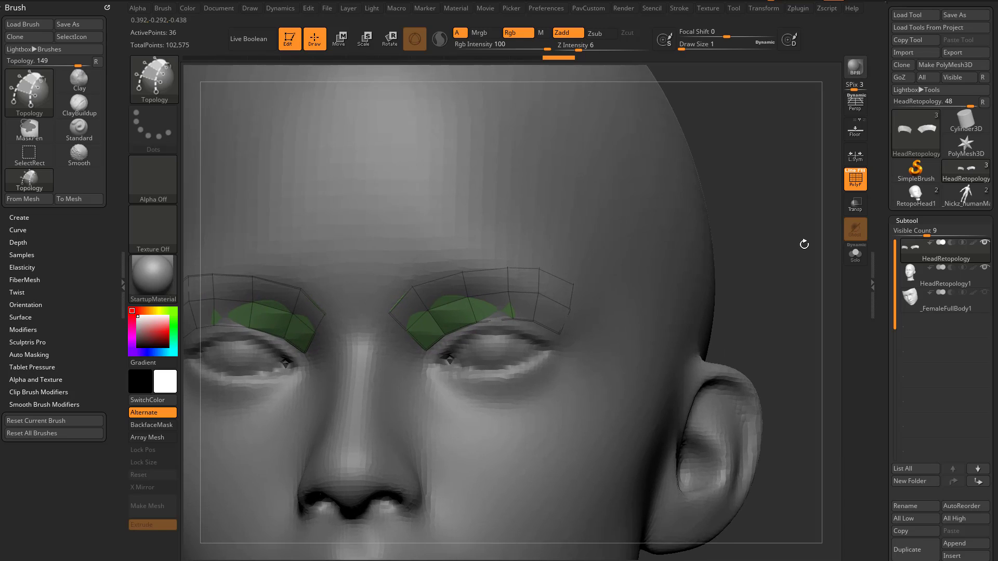
pyautogui.moveTo(799, 300)
pyautogui.keyDown('alt'); pyautogui.mouseDown()
pyautogui.moveTo(824, 276)
pyautogui.moveTo(800, 287)
pyautogui.mouseUp(); pyautogui.keyUp('alt')
pyautogui.press('s')
pyautogui.press('s')
pyautogui.moveTo(802, 278)
pyautogui.keyDown('alt'); pyautogui.mouseDown()
pyautogui.moveTo(791, 285)
pyautogui.moveTo(801, 285)
pyautogui.mouseUp(); pyautogui.keyUp('alt')
pyautogui.click(855, 204)
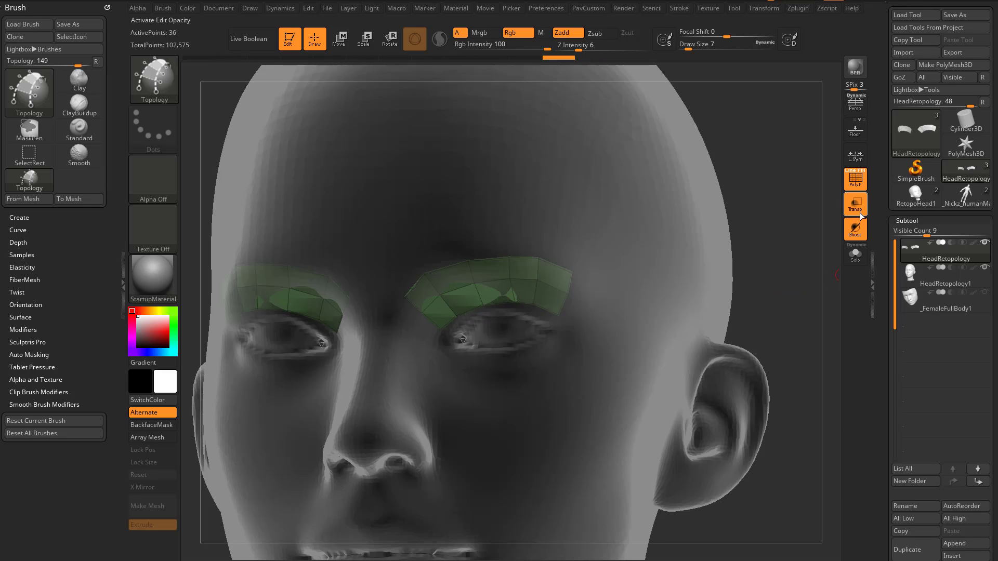
pyautogui.click(855, 229)
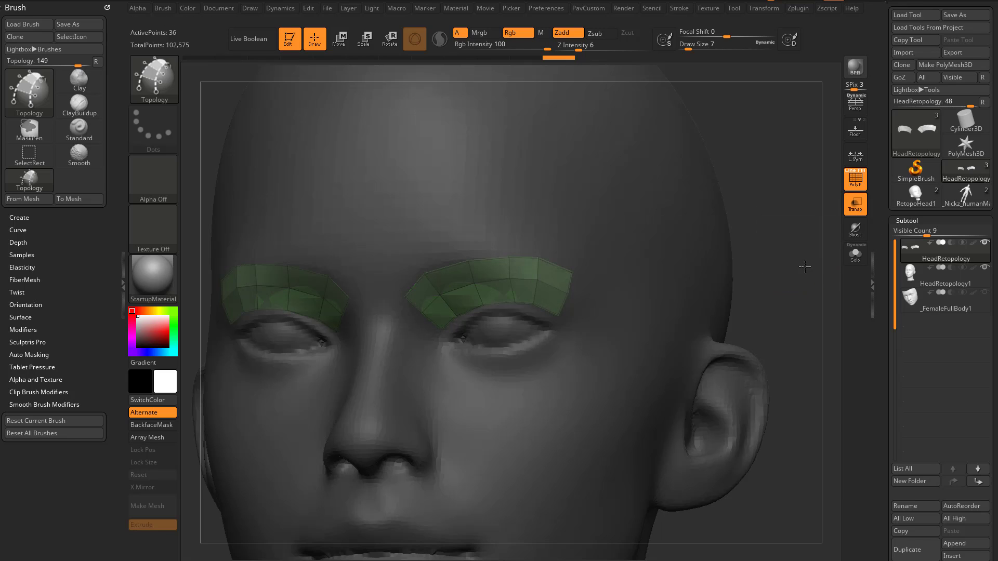
# Select the ZModeler brush and set its edge action to Extrude on Edge/EdgeLoop with Snap To Surface
pyautogui.press('b')
pyautogui.press('z')
pyautogui.press('m')
pyautogui.press('space')
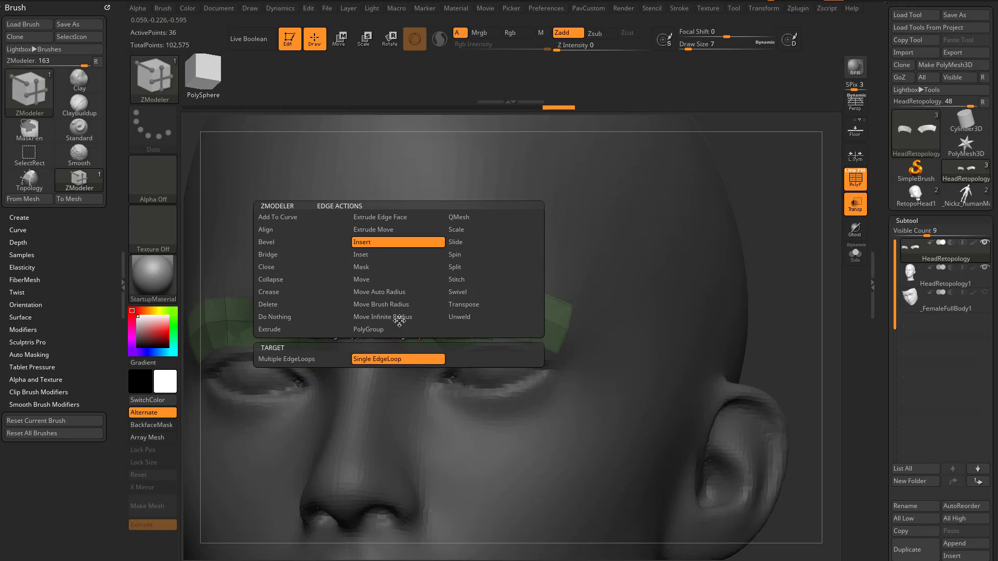
pyautogui.click(323, 330)
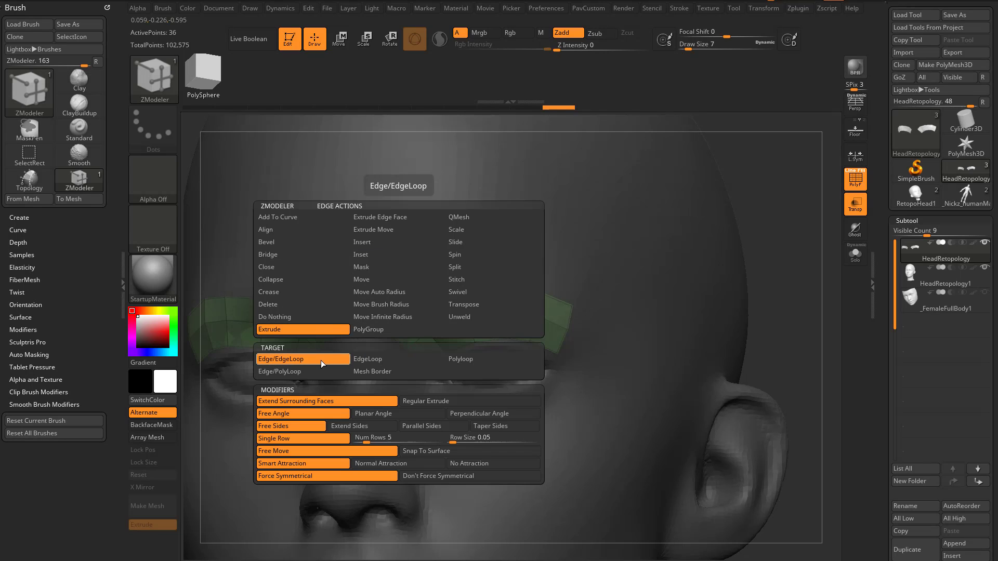
pyautogui.click(432, 452)
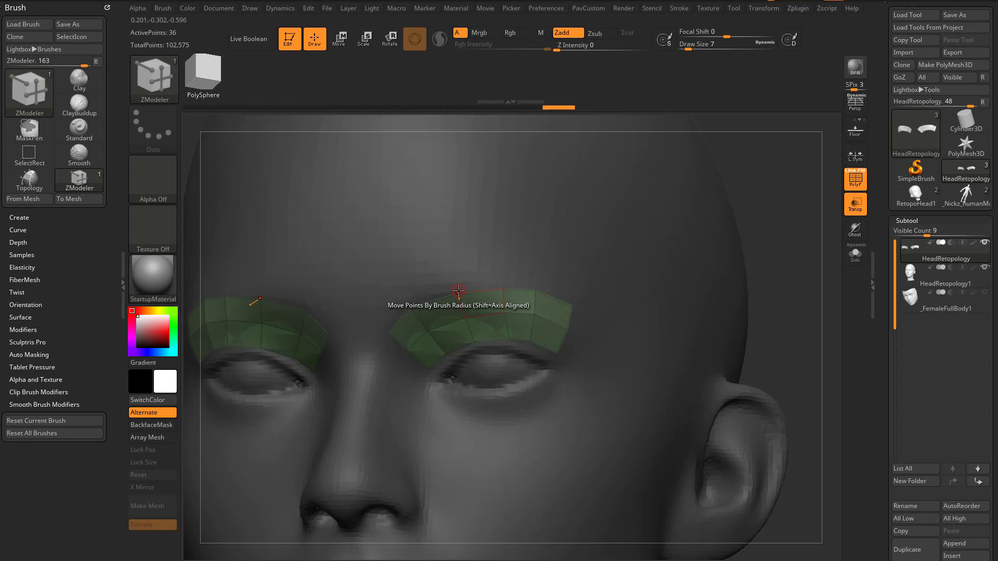
# Set the ZModeler point action to Move By Brush Radius with Snap To Surface, and the polygon action to Do Nothing
pyautogui.press('space')
pyautogui.click(378, 367)
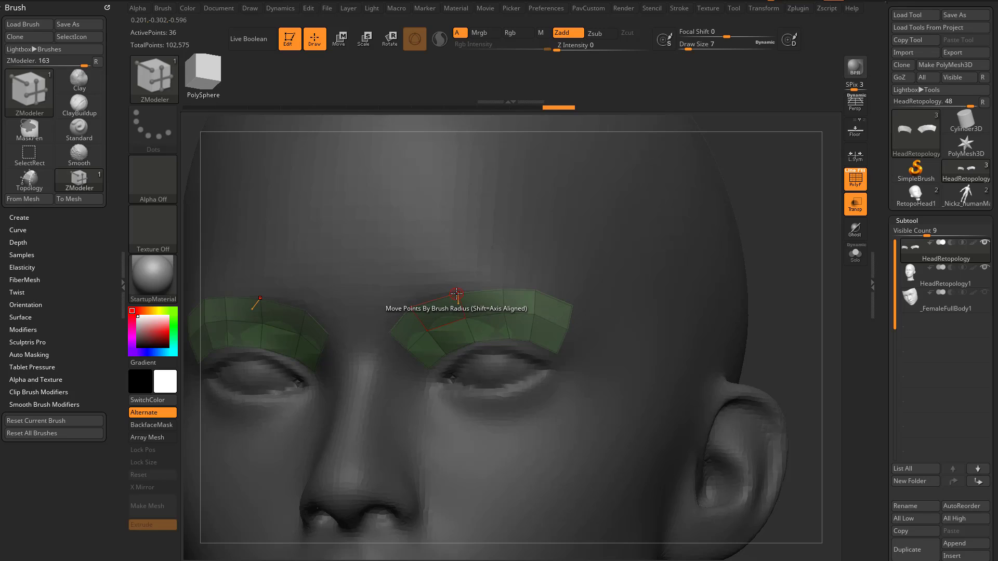
pyautogui.press('space')
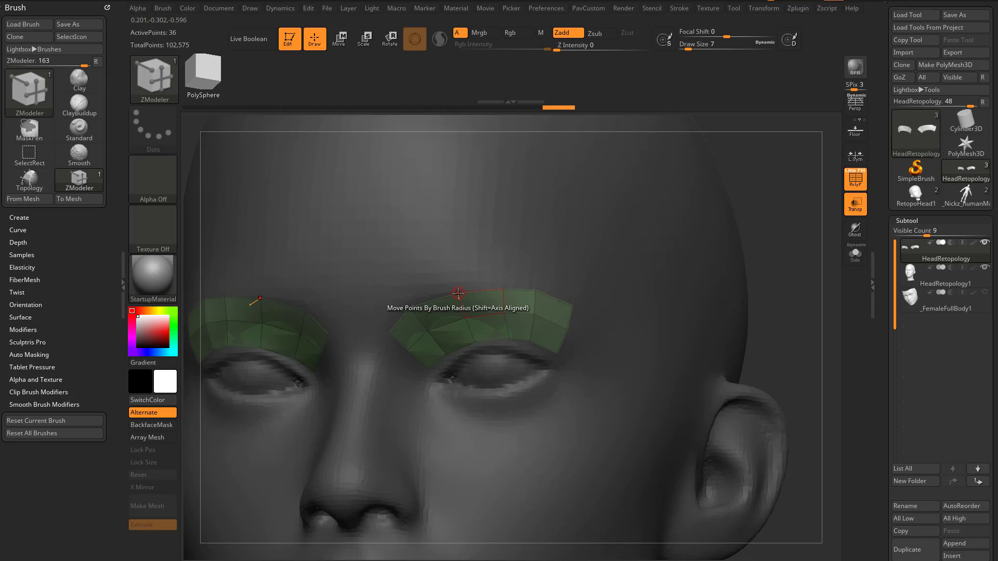
pyautogui.press('b')
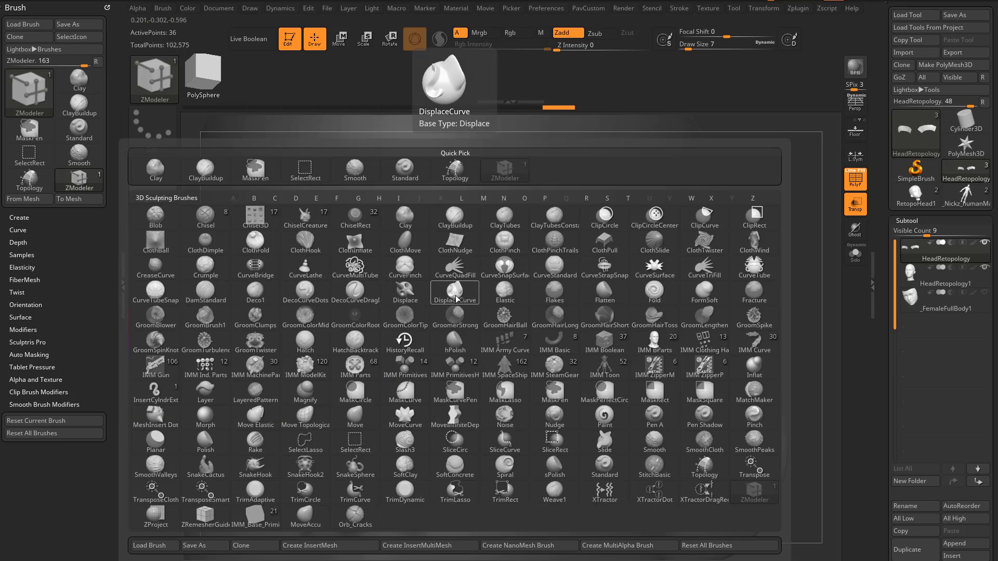
pyautogui.press('z')
pyautogui.press('m')
pyautogui.press('space')
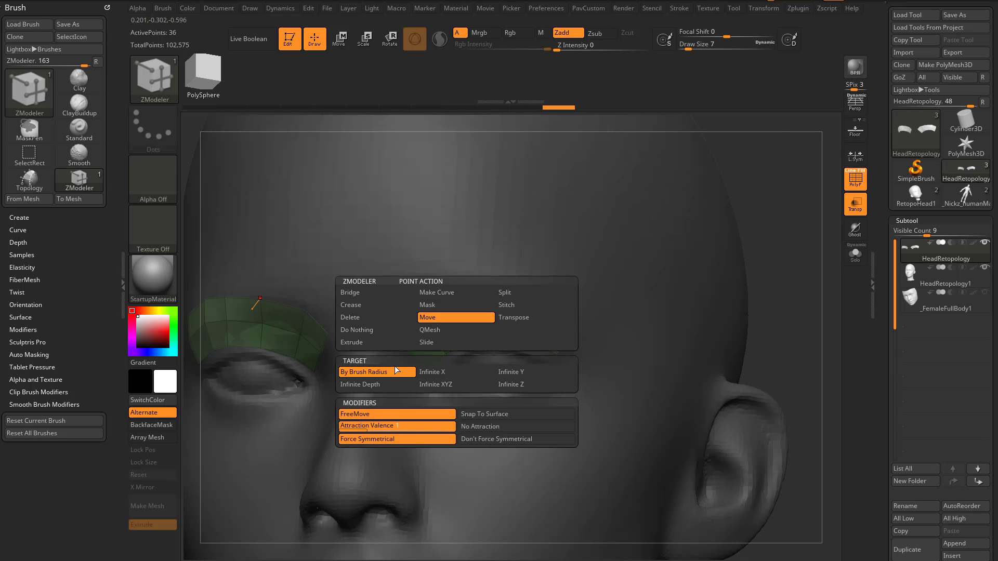
pyautogui.click(476, 415)
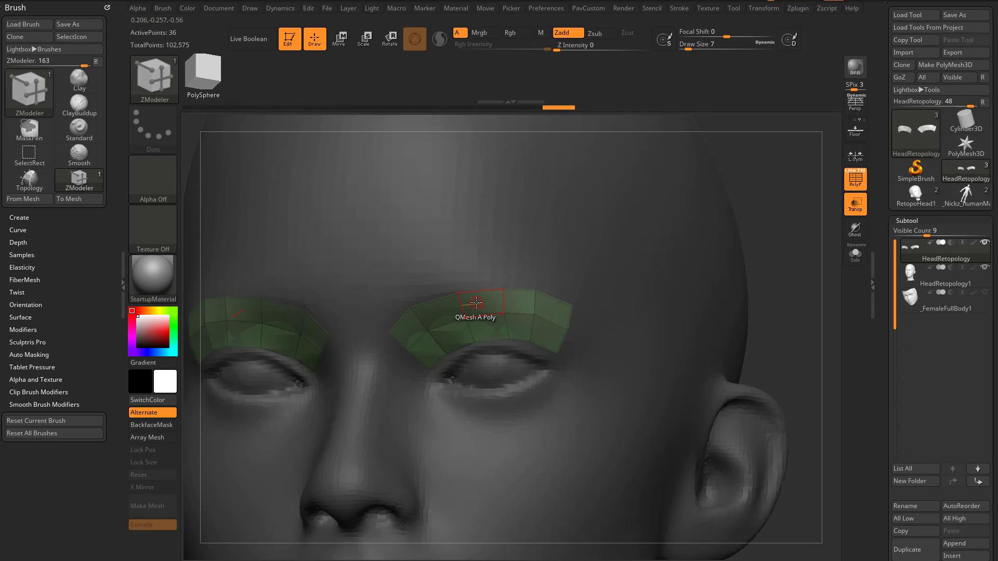
pyautogui.press('space')
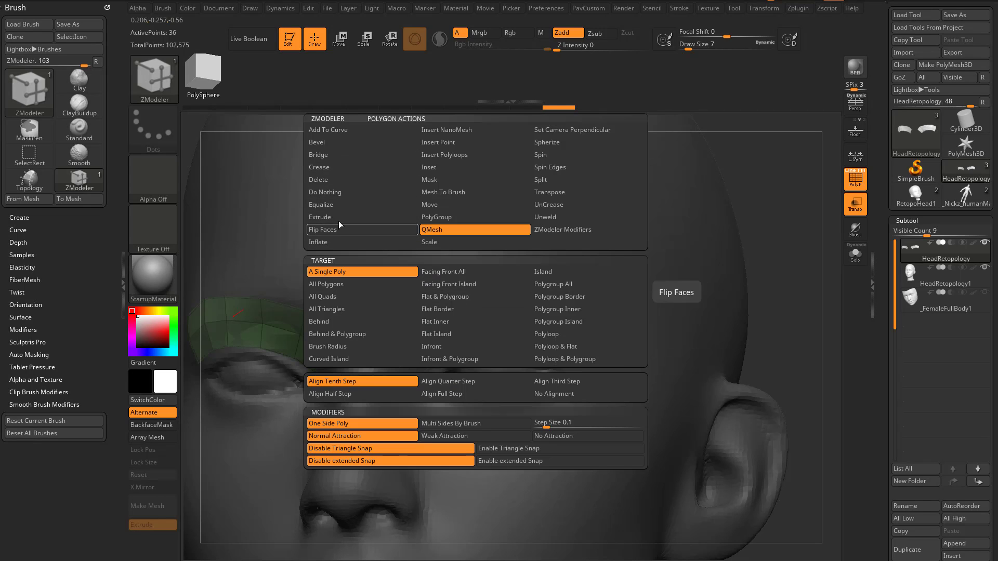
pyautogui.click(338, 195)
# Extrude the inner end edges of both brow strips symmetrically until they meet across the nose bridge
pyautogui.moveTo(774, 200); pyautogui.dragTo(805, 216)
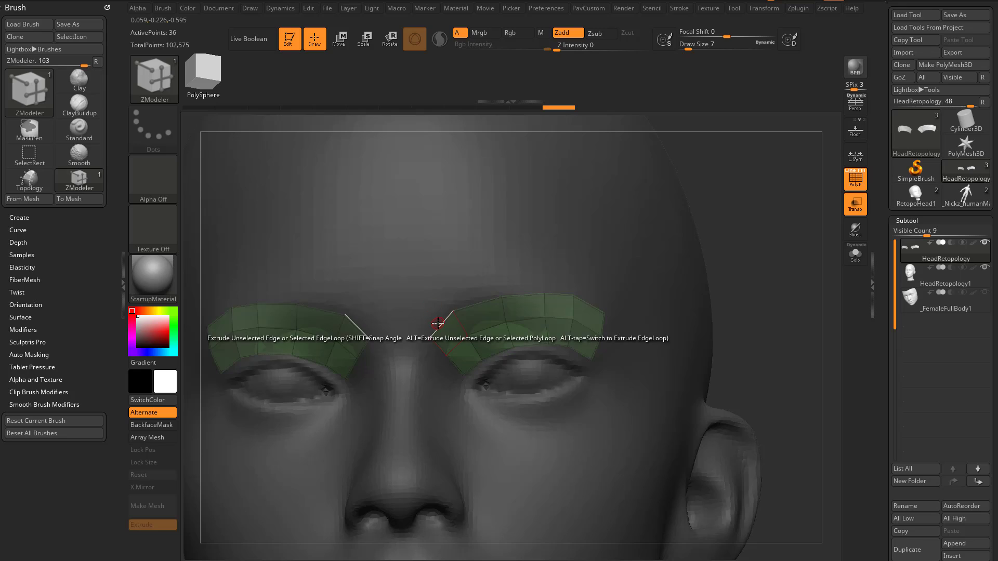
pyautogui.moveTo(438, 323); pyautogui.dragTo(399, 309)
pyautogui.moveTo(795, 246); pyautogui.dragTo(764, 245)
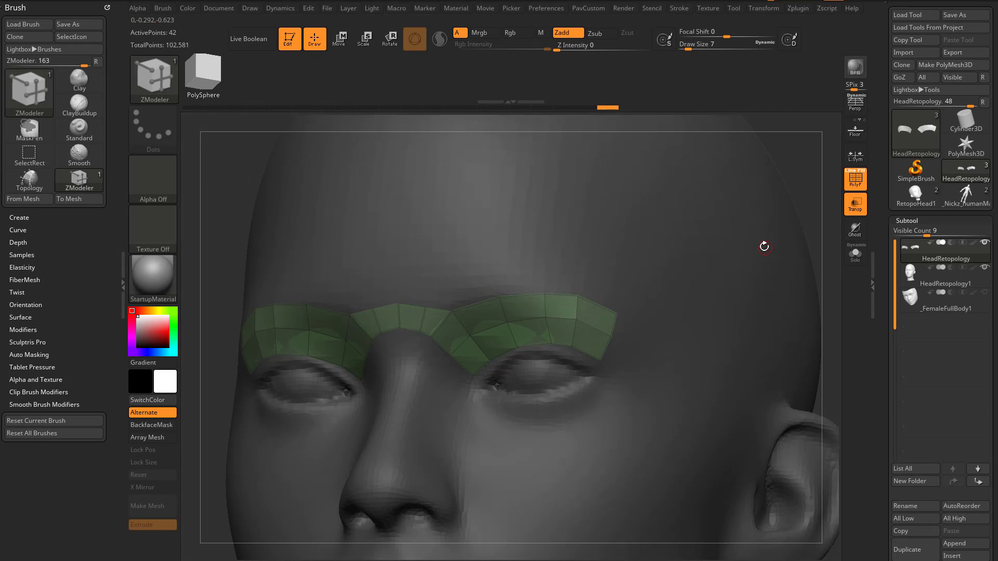
# Apply the SkinShade4 material and extrude the central brow edges down the front of the nose in three rows
pyautogui.click(157, 288)
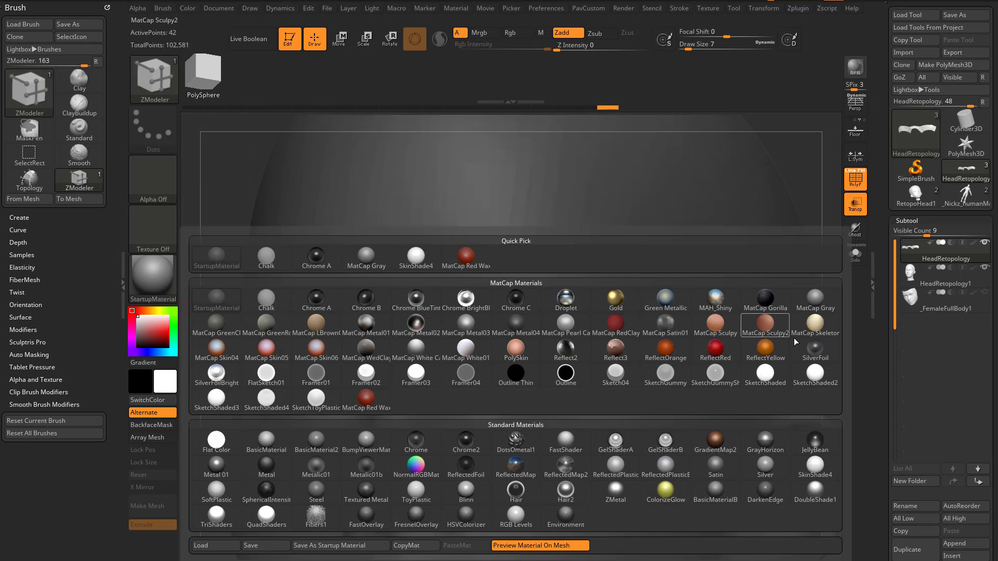
pyautogui.click(815, 464)
pyautogui.moveTo(804, 229)
pyautogui.mouseDown()
pyautogui.moveTo(781, 214)
pyautogui.moveTo(795, 218)
pyautogui.mouseUp()
pyautogui.moveTo(383, 287); pyautogui.dragTo(395, 384)
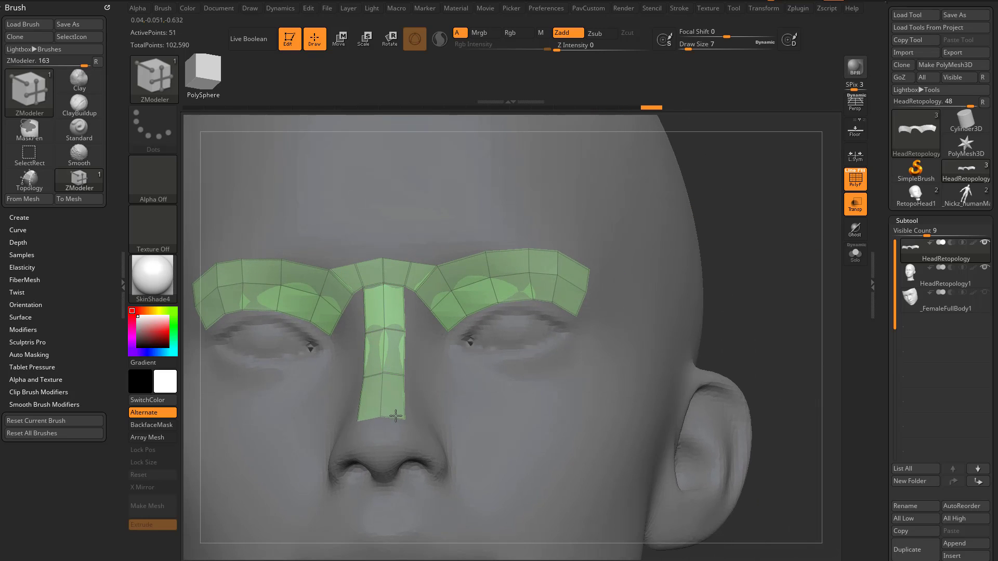
# Extrude the nose strip's side edges outward over the sides of the nose, connecting them to the brow strips and replacing the first attempt
pyautogui.moveTo(763, 311); pyautogui.dragTo(735, 312)
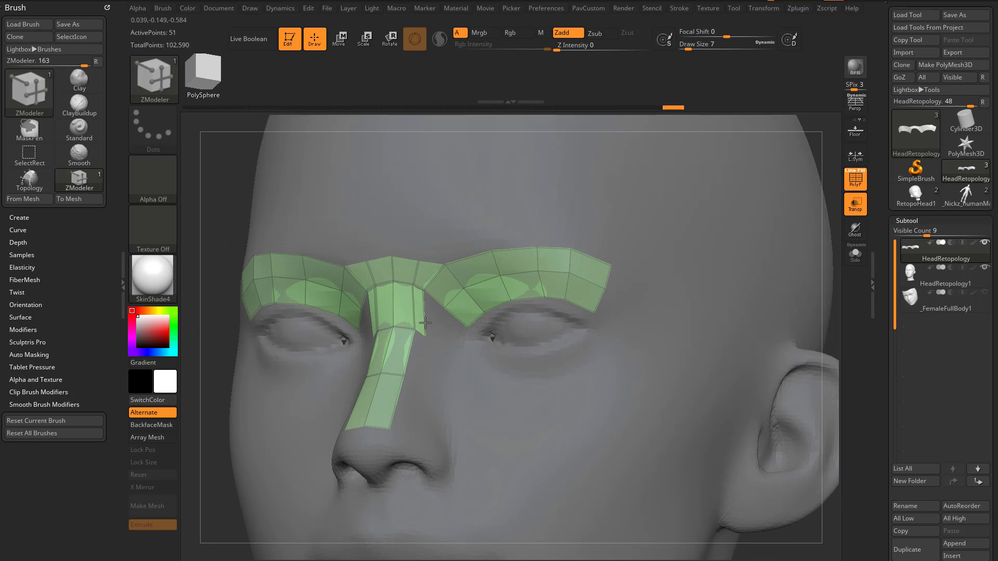
pyautogui.hotkey('ctrl', 'z')
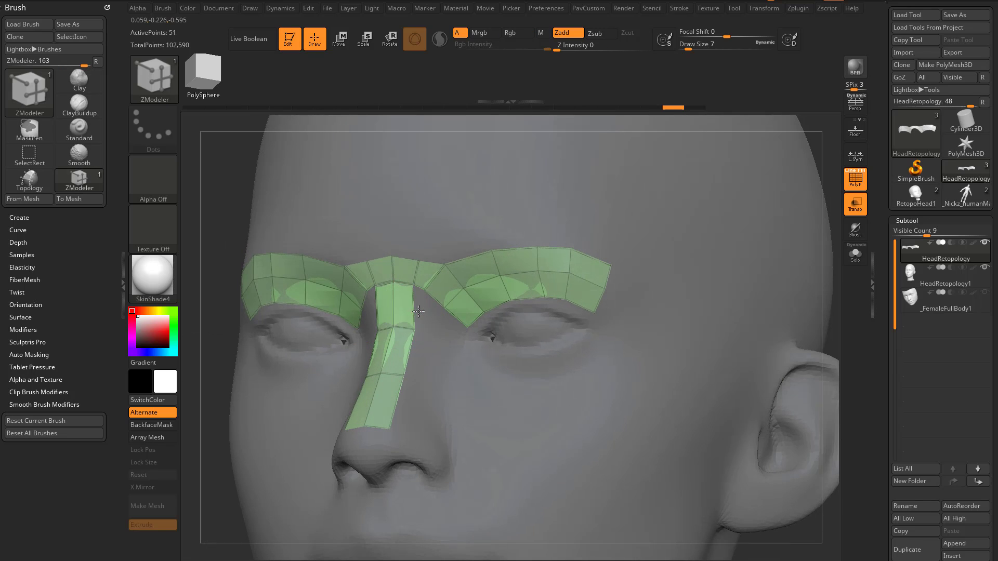
pyautogui.keyDown('shift'); pyautogui.moveTo(415, 310); pyautogui.dragTo(462, 343); pyautogui.keyUp('shift')
pyautogui.moveTo(417, 440); pyautogui.dragTo(407, 421)
pyautogui.moveTo(433, 463); pyautogui.dragTo(438, 404)
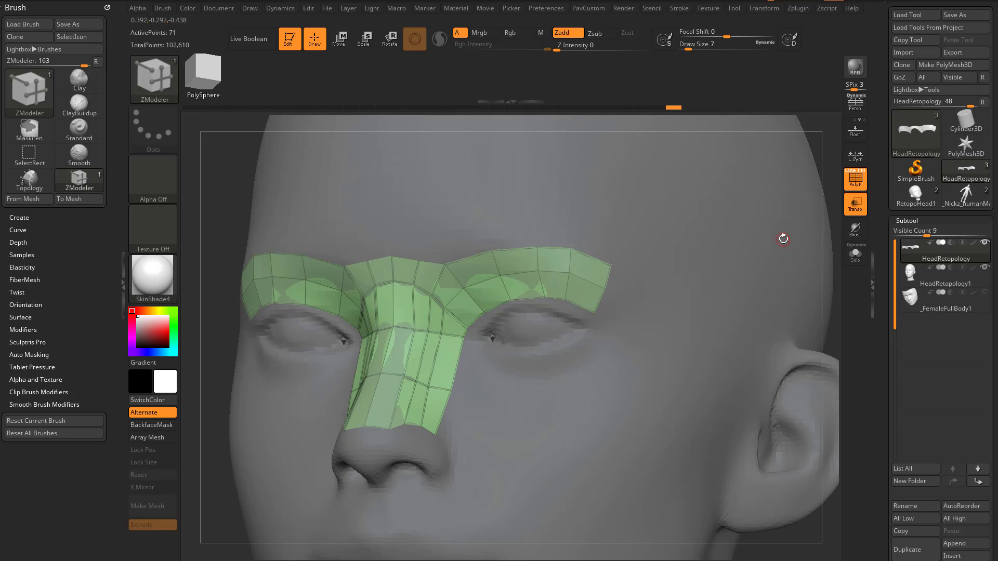
pyautogui.moveTo(814, 179); pyautogui.dragTo(620, 284)
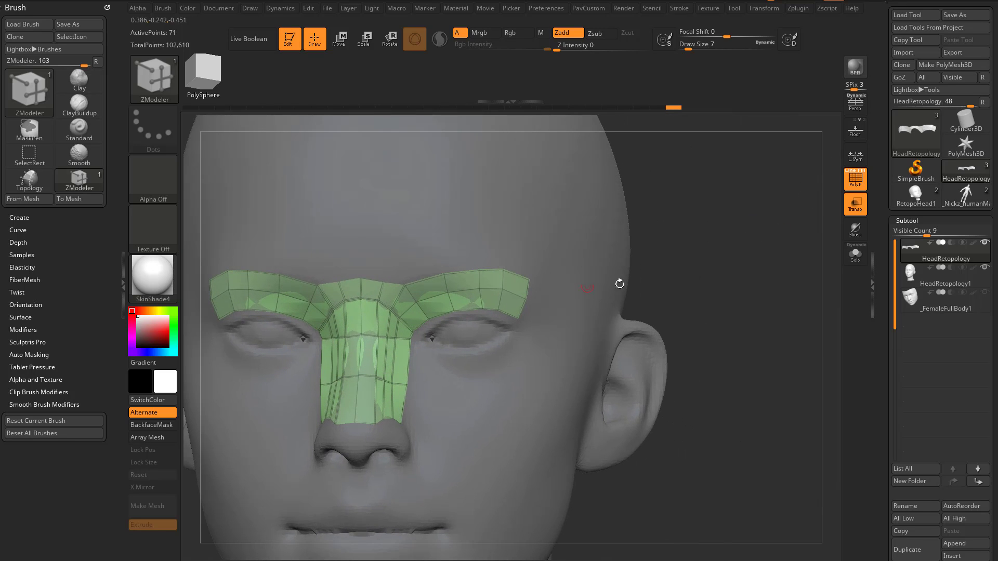
# Select the IMM PrimitivesH brush with the Single Poly mesh
pyautogui.press('b')
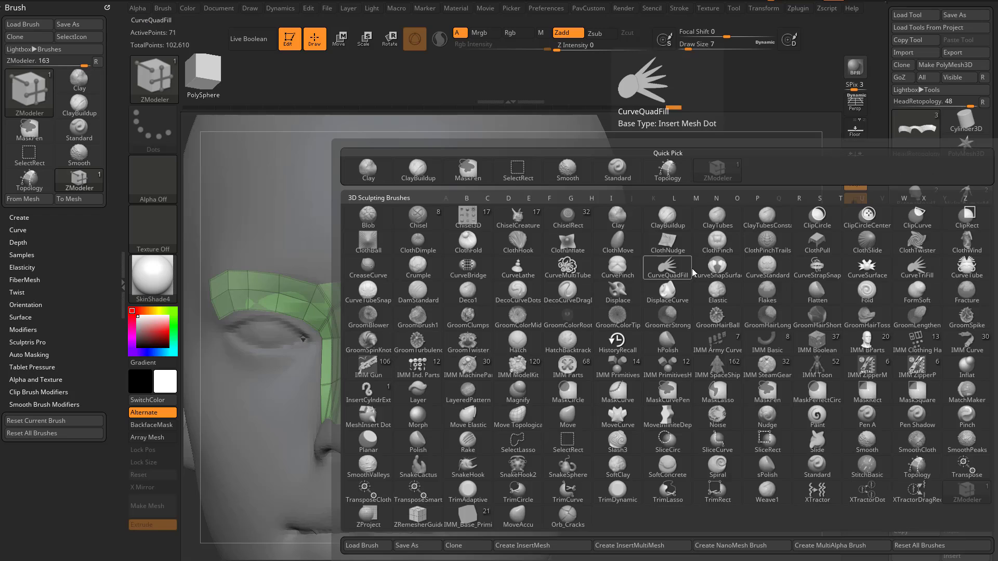
pyautogui.press('i')
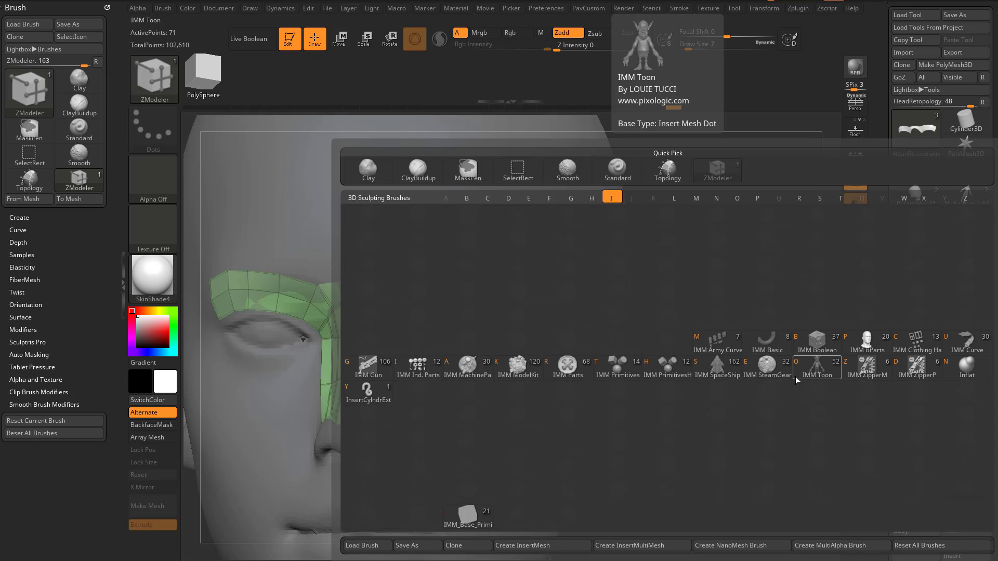
pyautogui.click(676, 379)
pyautogui.press('m')
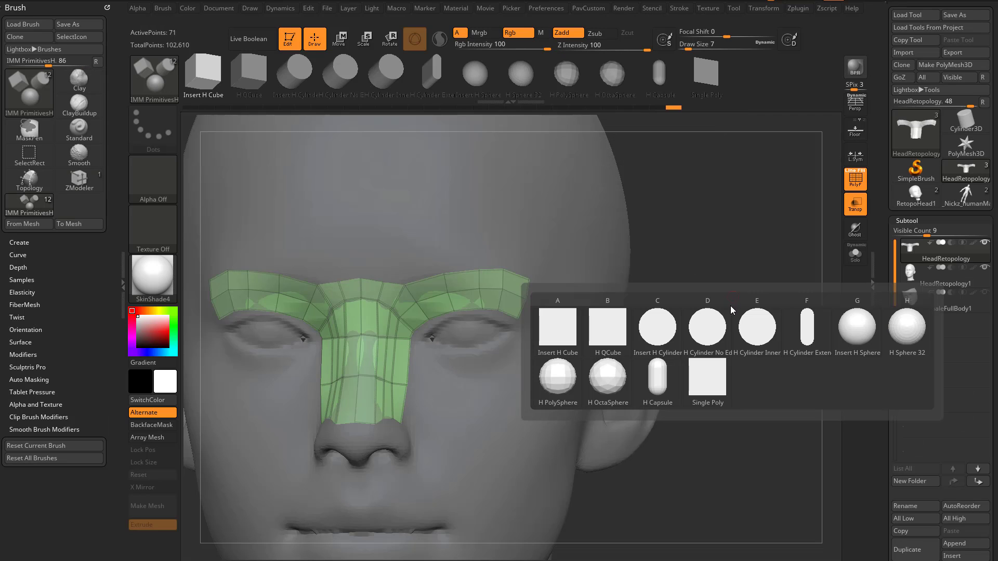
pyautogui.click(707, 375)
# Insert a mirrored single polygon over each eye with transparency off, and turn transparency back on
pyautogui.keyDown('alt'); pyautogui.moveTo(760, 227); pyautogui.dragTo(820, 244); pyautogui.keyUp('alt')
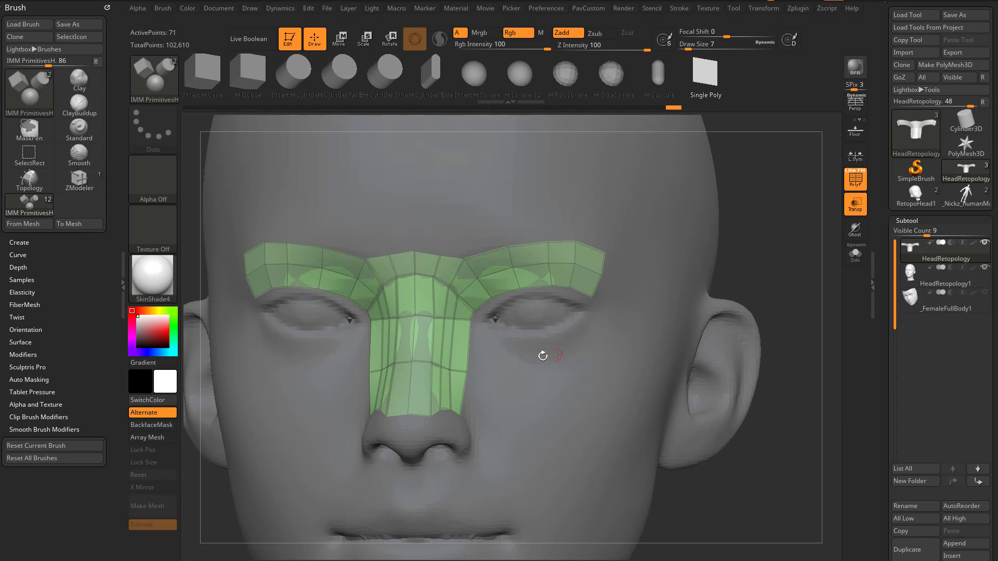
pyautogui.moveTo(533, 316); pyautogui.dragTo(540, 315, button='right')
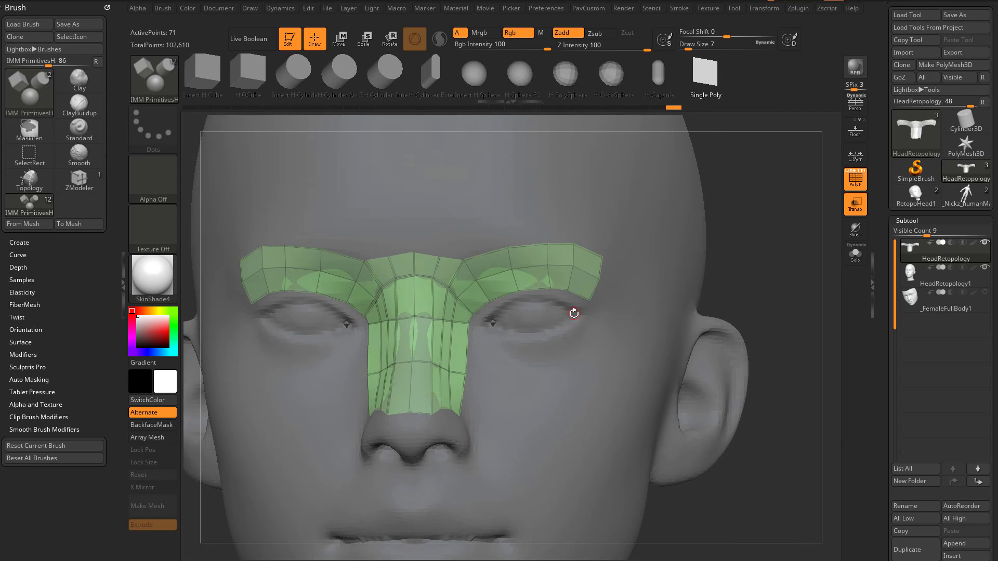
pyautogui.click(856, 207)
pyautogui.moveTo(532, 325); pyautogui.dragTo(572, 357)
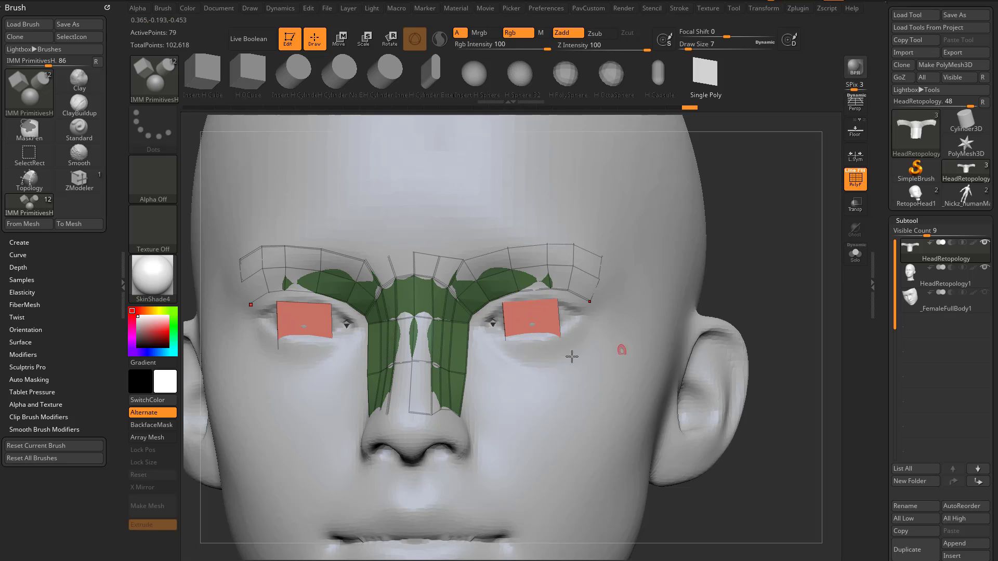
pyautogui.click(856, 206)
pyautogui.moveTo(762, 289); pyautogui.dragTo(790, 272, button='right')
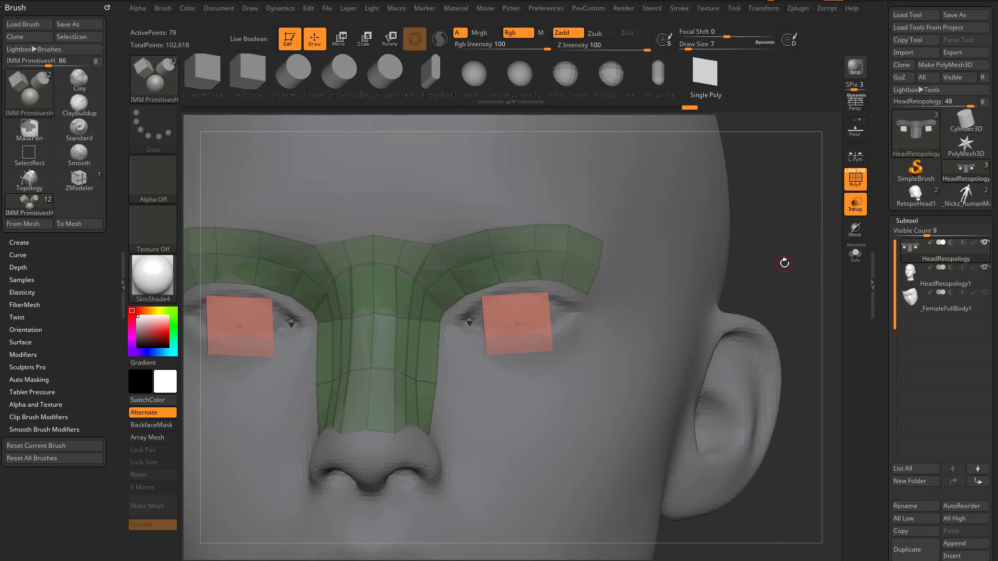
# Isolate the two eye polygons and divide them once into two-by-two patches
pyautogui.keyDown('ctrl'); pyautogui.keyDown('shift'); pyautogui.click(519, 313); pyautogui.keyUp('shift'); pyautogui.keyUp('ctrl')
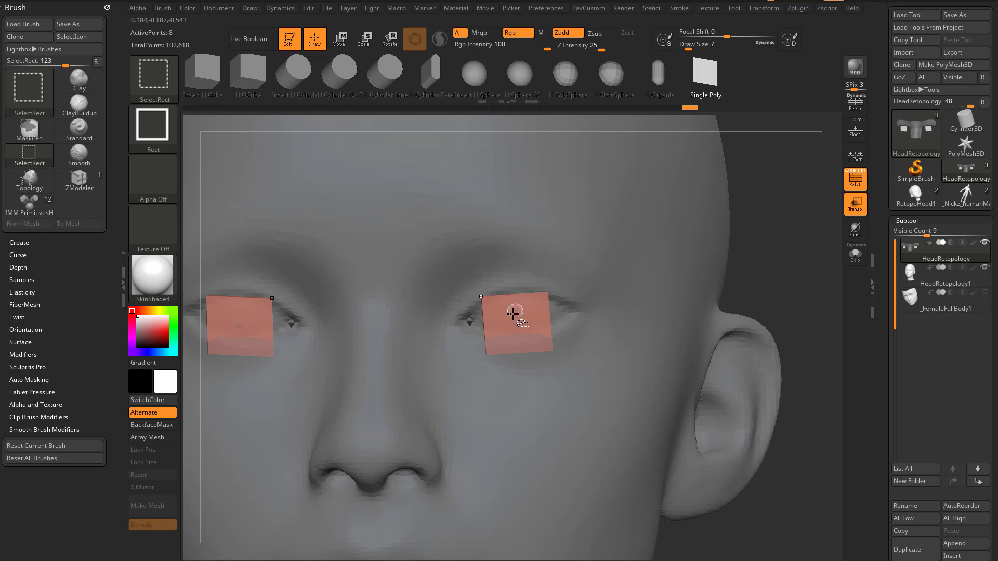
pyautogui.scroll(-10, 893, 323)
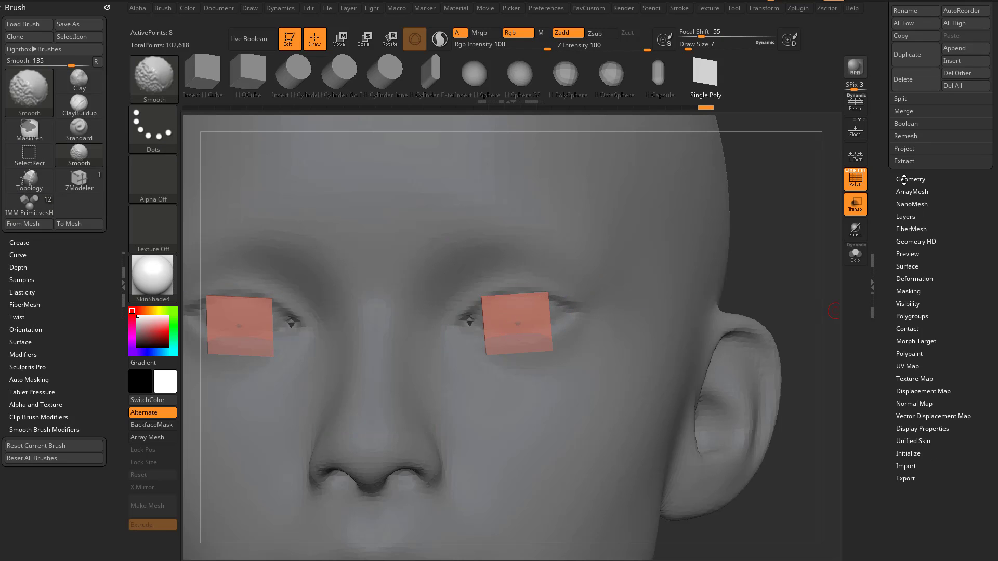
pyautogui.click(911, 179)
pyautogui.click(926, 277)
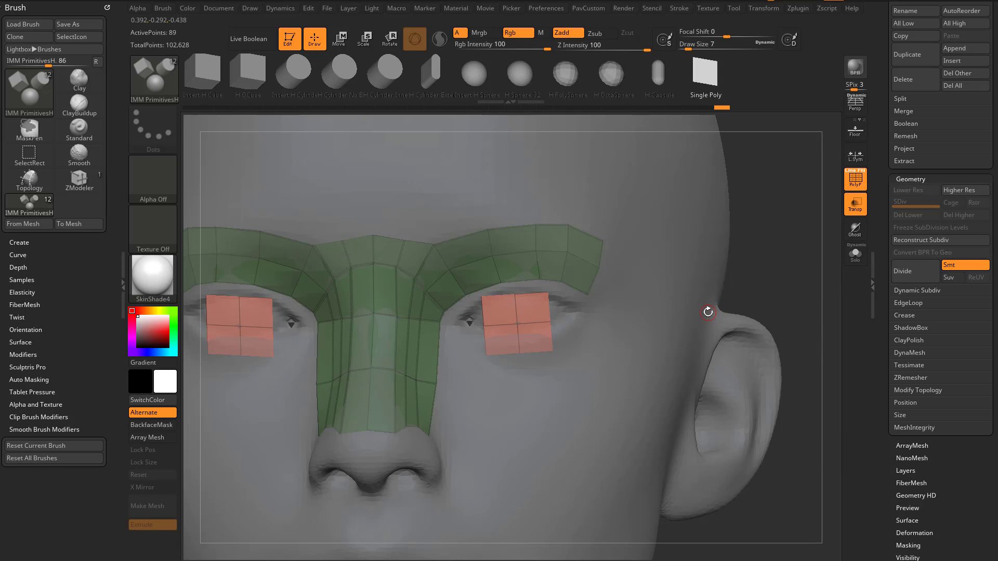
# Set the ZModeler edge action to Bevel with EdgeLoop Complete and bevel the eye patches' centre edge loops into a three-by-three grid
pyautogui.press('b')
pyautogui.press('z')
pyautogui.press('m')
pyautogui.press('space')
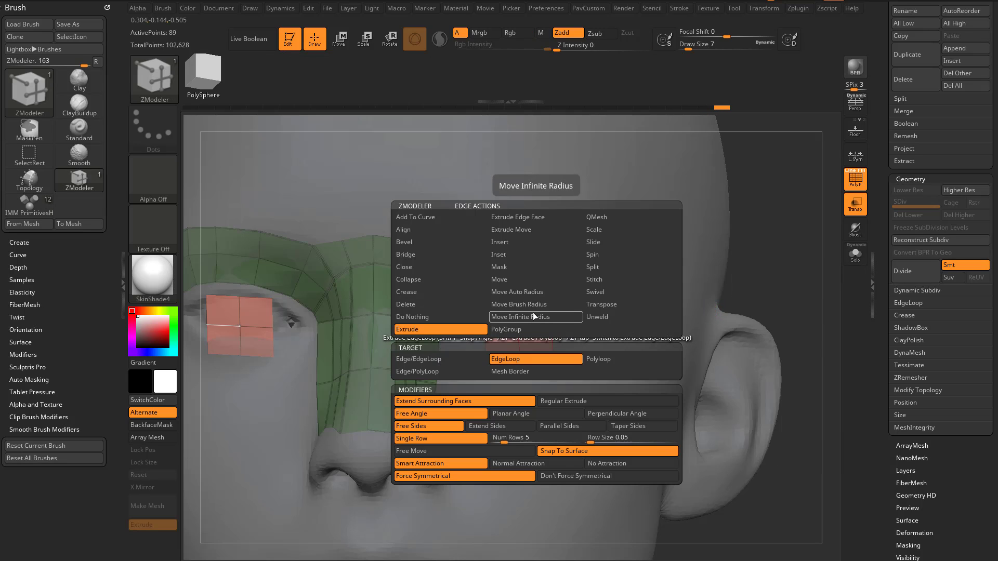
pyautogui.click(442, 243)
pyautogui.click(428, 359)
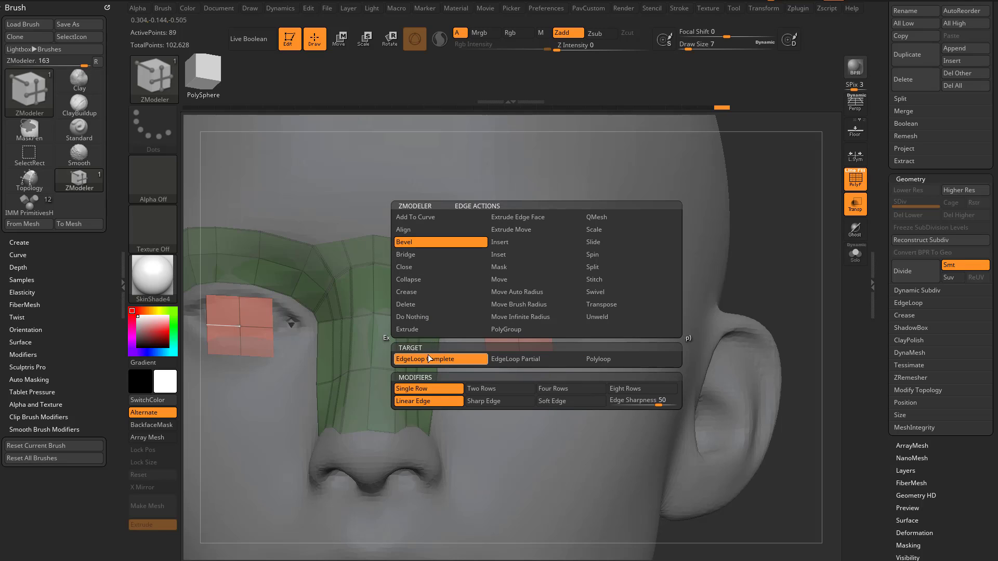
pyautogui.moveTo(539, 324); pyautogui.dragTo(662, 307)
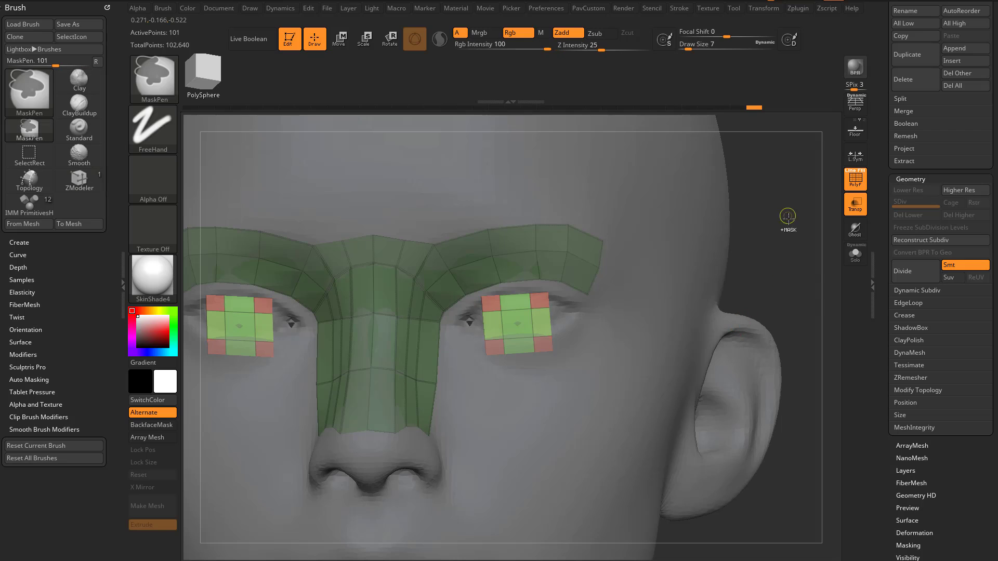
pyautogui.moveTo(795, 263)
pyautogui.mouseDown()
pyautogui.moveTo(765, 207)
pyautogui.moveTo(776, 194)
pyautogui.moveTo(796, 266)
pyautogui.mouseUp()
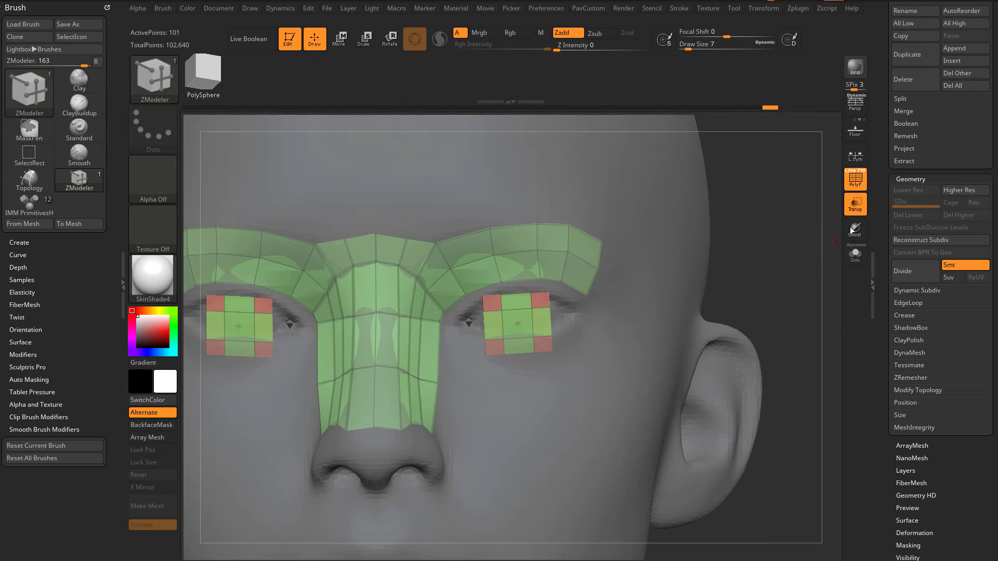
# Project the retopology mesh onto the head with Dist 0.10125 and merge the mesh into a single polygroup
pyautogui.click(904, 148)
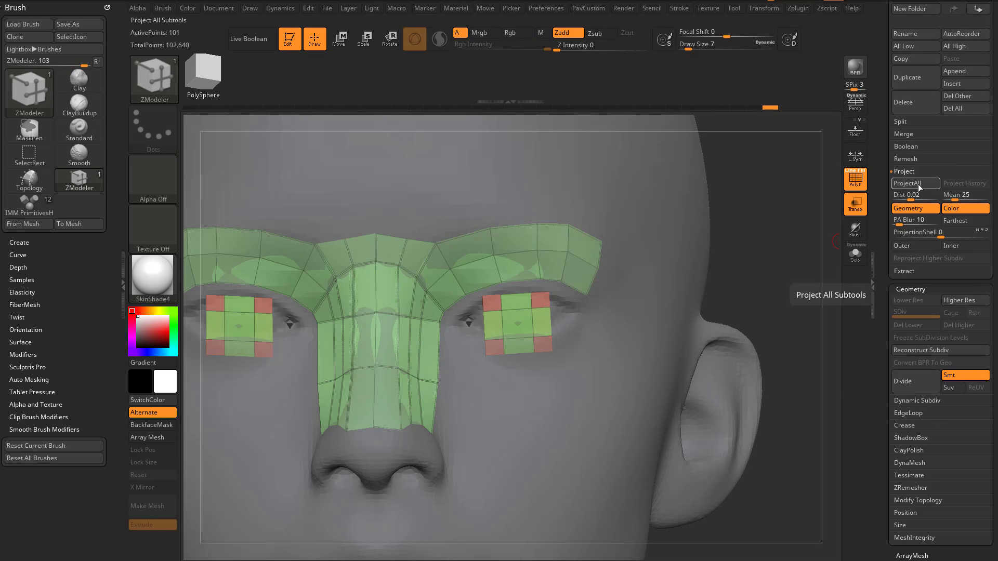
pyautogui.click(918, 185)
pyautogui.moveTo(919, 199); pyautogui.dragTo(921, 200)
pyautogui.click(918, 185)
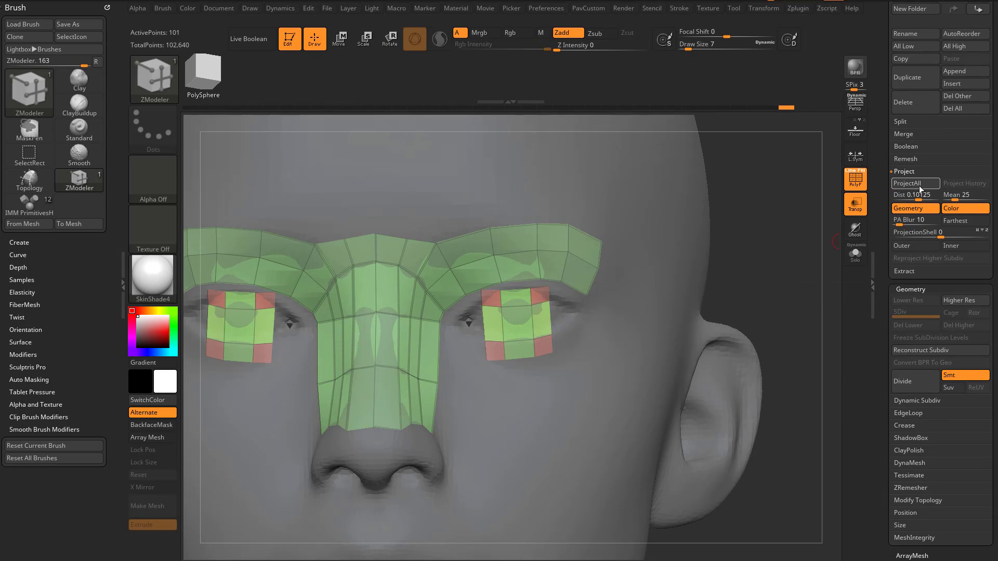
pyautogui.moveTo(786, 249); pyautogui.dragTo(671, 249)
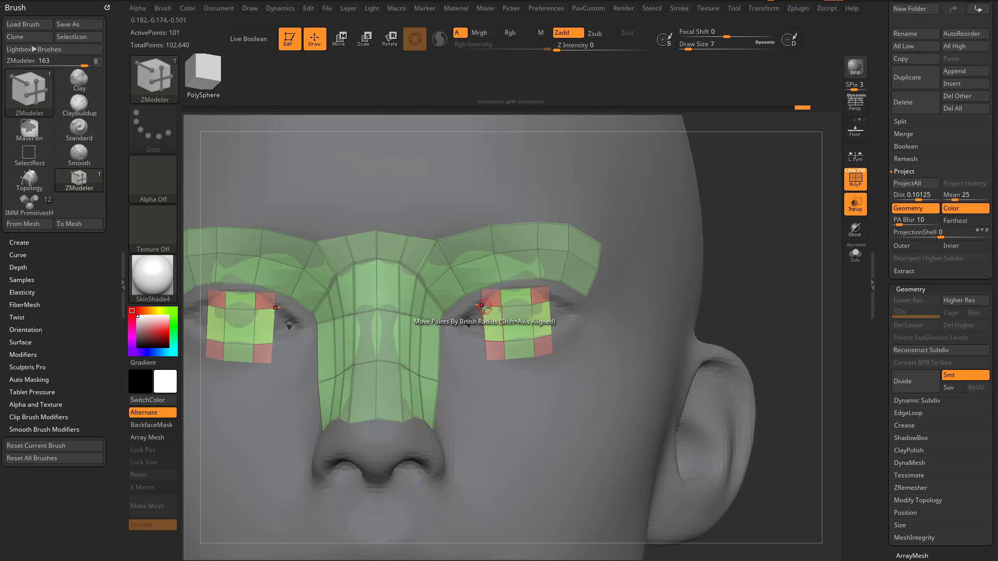
pyautogui.press('ctrl')
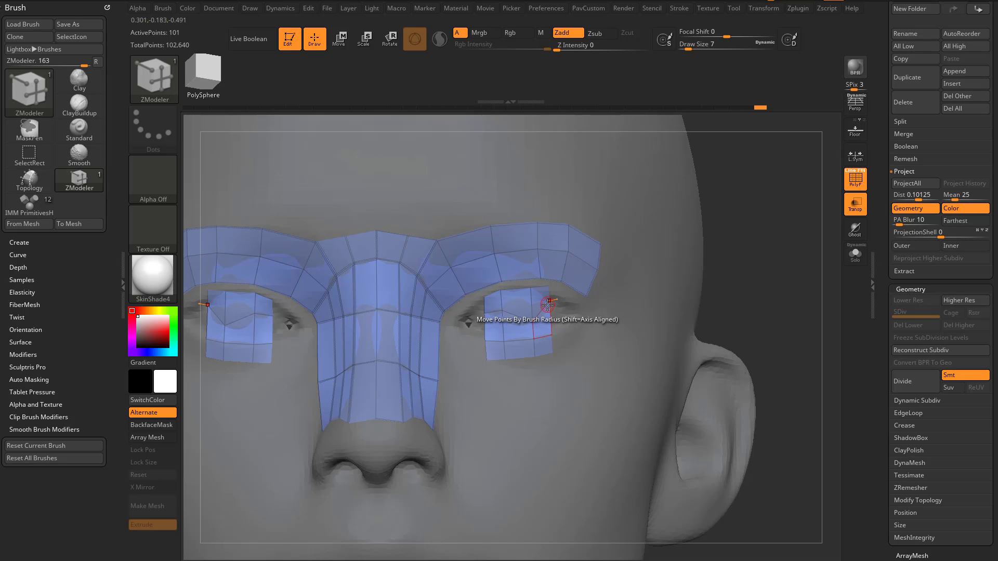
# Try to even out the eye patches by smoothing their polygons
pyautogui.moveTo(534, 324)
pyautogui.keyDown('shift'); pyautogui.mouseDown()
pyautogui.moveTo(500, 339)
pyautogui.moveTo(548, 327)
pyautogui.mouseUp(); pyautogui.keyUp('shift')
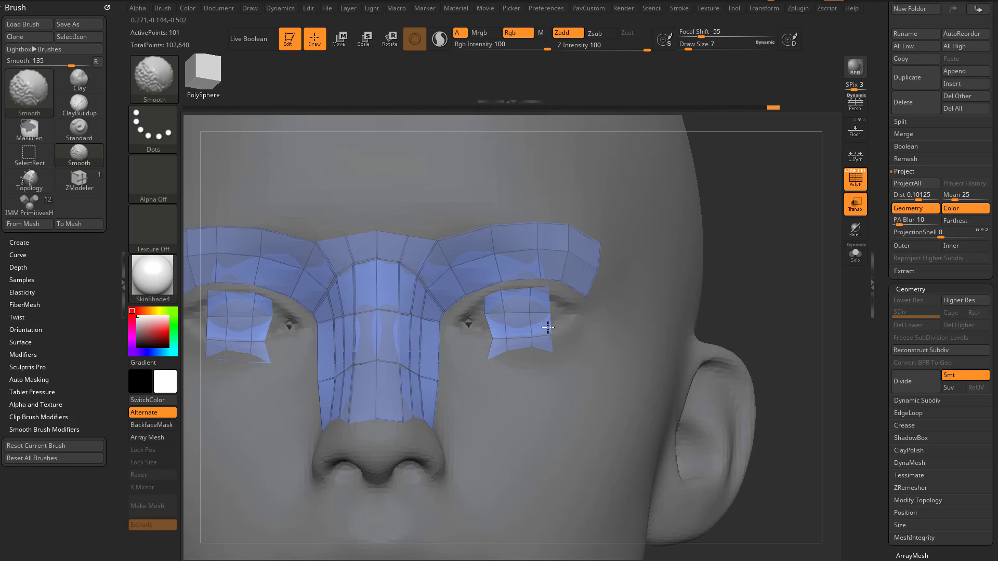
pyautogui.moveTo(490, 354)
pyautogui.keyDown('shift'); pyautogui.mouseDown()
pyautogui.moveTo(552, 337)
pyautogui.moveTo(576, 364)
pyautogui.mouseUp(); pyautogui.keyUp('shift')
pyautogui.hotkey('ctrl', 'z')
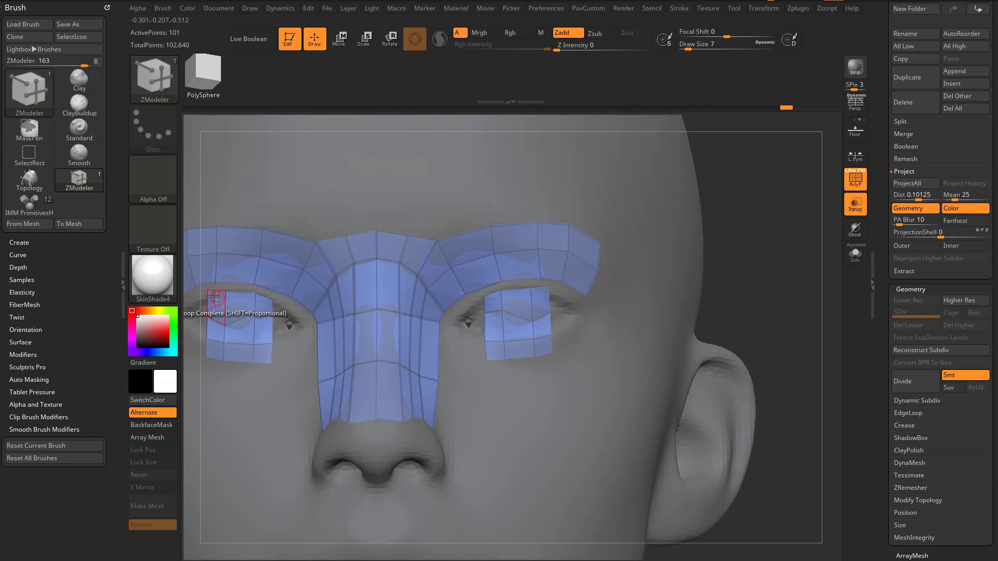
pyautogui.keyDown('shift'); pyautogui.moveTo(520, 310); pyautogui.dragTo(495, 335); pyautogui.keyUp('shift')
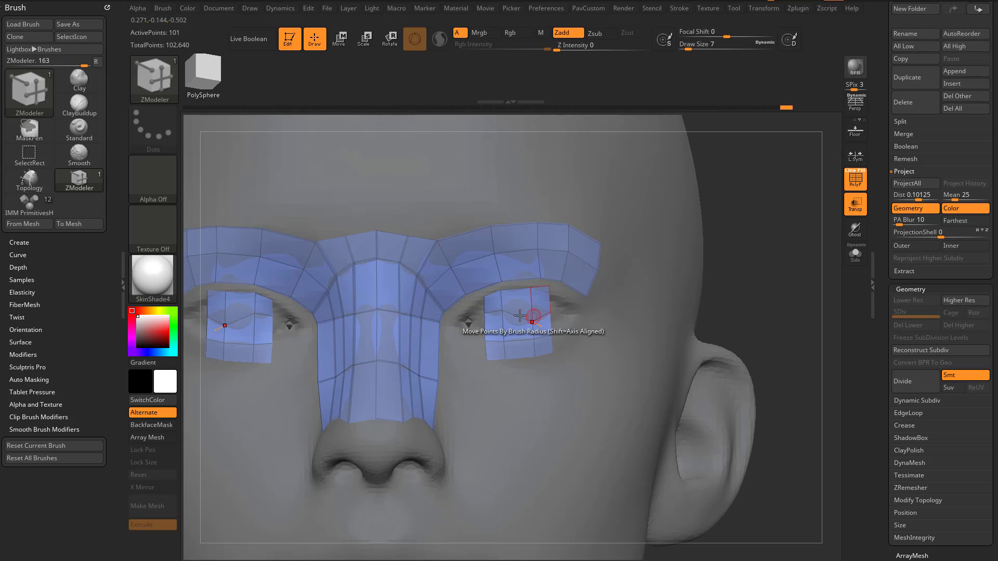
# Choose SmoothCloth as the sculpting smoothing brush and acknowledge the note about it
pyautogui.press('b')
pyautogui.press('s')
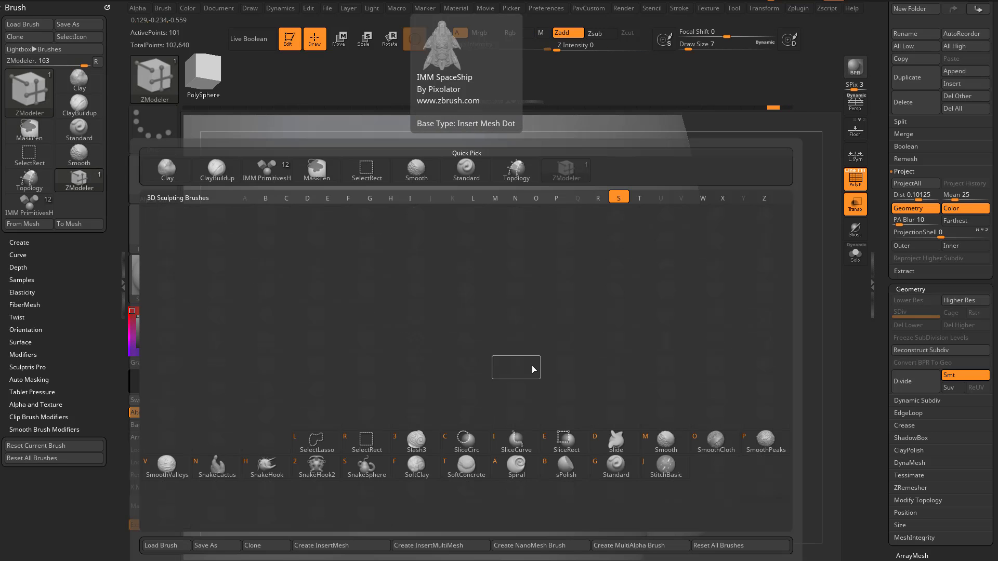
pyautogui.click(708, 441)
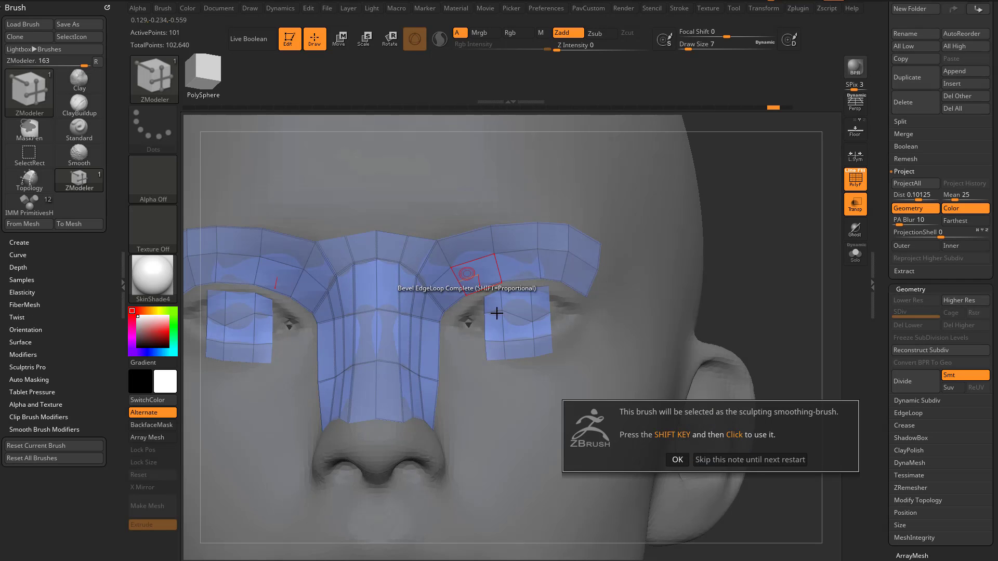
pyautogui.click(670, 459)
# Try to relax the eye patches with the SmoothCloth brush, undoing each attempt
pyautogui.moveTo(515, 346)
pyautogui.keyDown('shift'); pyautogui.mouseDown()
pyautogui.moveTo(526, 361)
pyautogui.moveTo(550, 360)
pyautogui.mouseUp(); pyautogui.keyUp('shift')
pyautogui.hotkey('ctrl', 'z')
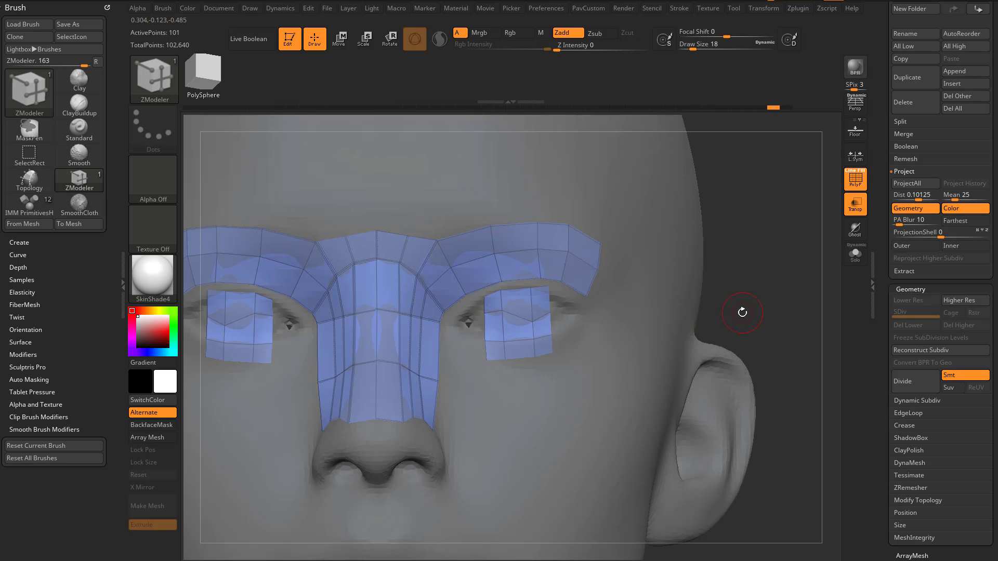
pyautogui.moveTo(508, 318)
pyautogui.keyDown('shift'); pyautogui.mouseDown()
pyautogui.moveTo(514, 310)
pyautogui.moveTo(512, 330)
pyautogui.mouseUp(); pyautogui.keyUp('shift')
pyautogui.hotkey('ctrl', 'z')
# Project the retopology mesh onto the head and pull the eye patches' border points outward to follow the eye shape
pyautogui.click(277, 8)
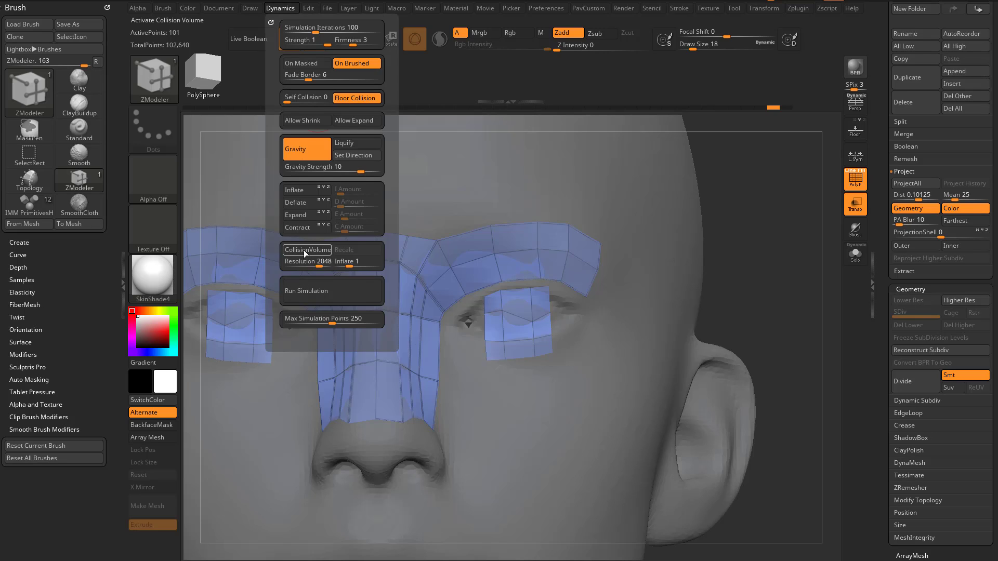
pyautogui.click(916, 189)
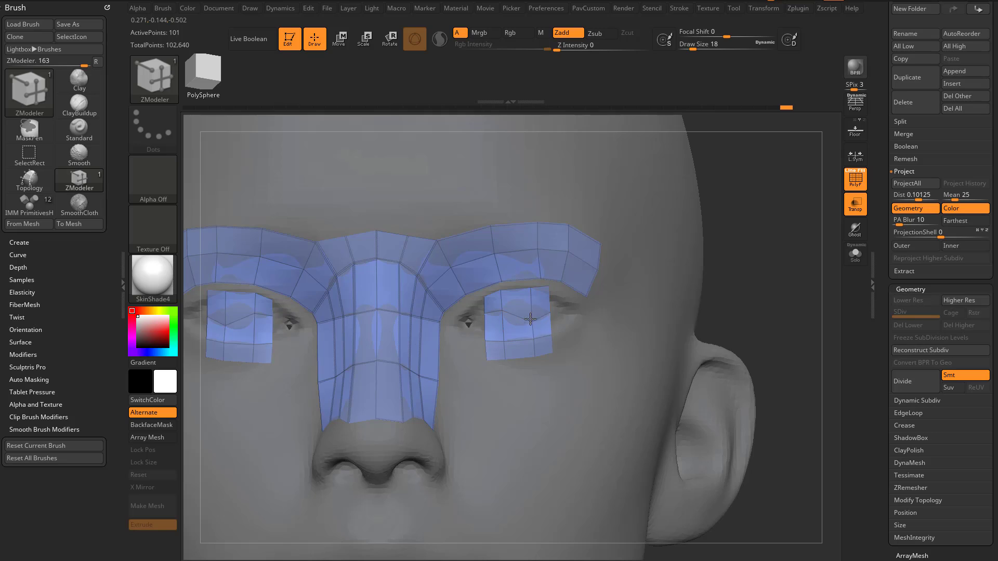
pyautogui.moveTo(557, 313); pyautogui.dragTo(560, 312)
pyautogui.moveTo(552, 334); pyautogui.dragTo(561, 331)
pyautogui.moveTo(486, 340)
pyautogui.mouseDown()
pyautogui.moveTo(481, 331)
pyautogui.moveTo(481, 346)
pyautogui.mouseUp()
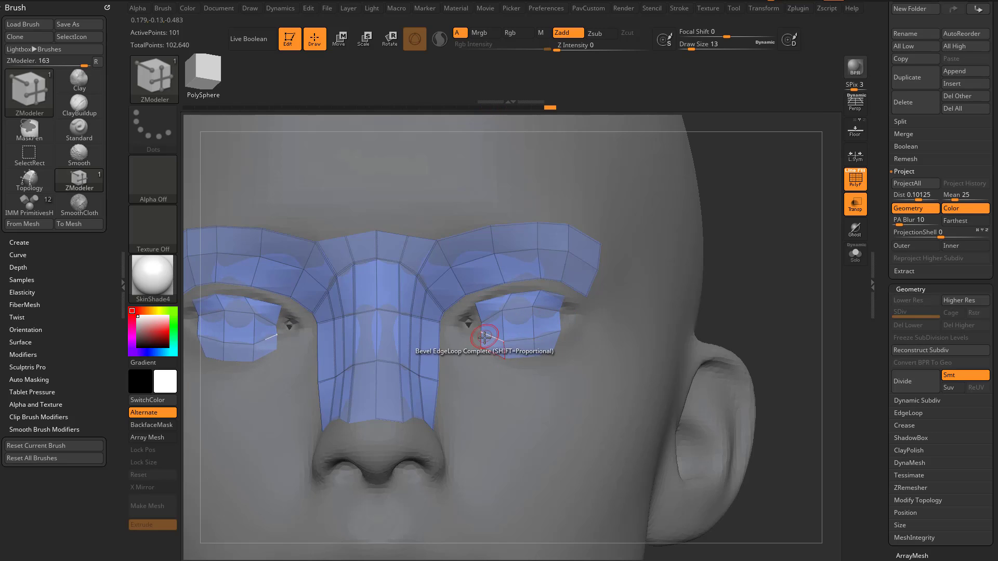
pyautogui.moveTo(484, 341)
pyautogui.mouseDown()
pyautogui.moveTo(511, 362)
pyautogui.moveTo(474, 321)
pyautogui.mouseUp()
pyautogui.moveTo(475, 304); pyautogui.dragTo(468, 304)
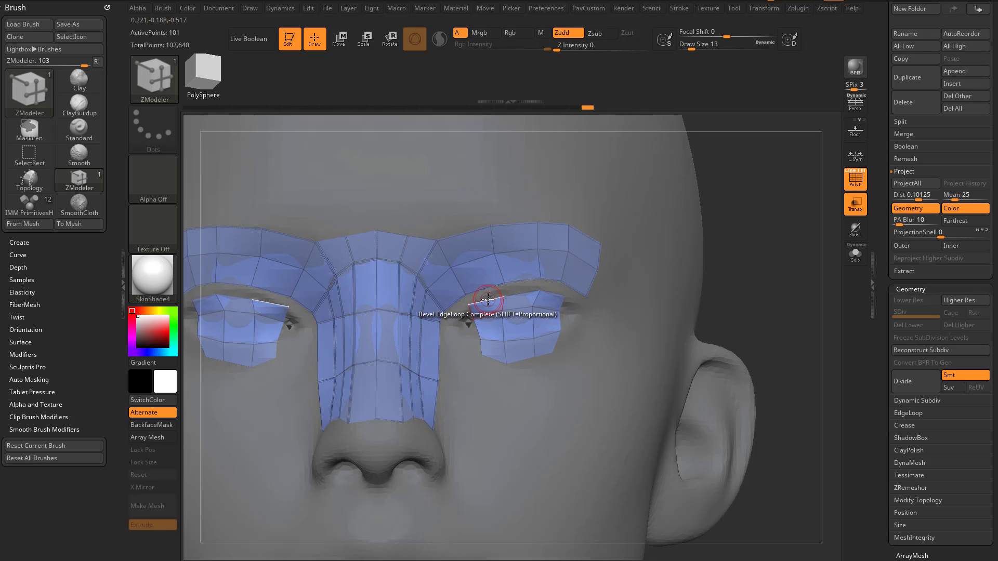
# Try to extrude the eye patches' upper edge loops toward the brows using the ZModeler Extrude edge action with EdgeLoop Complete
pyautogui.press('space')
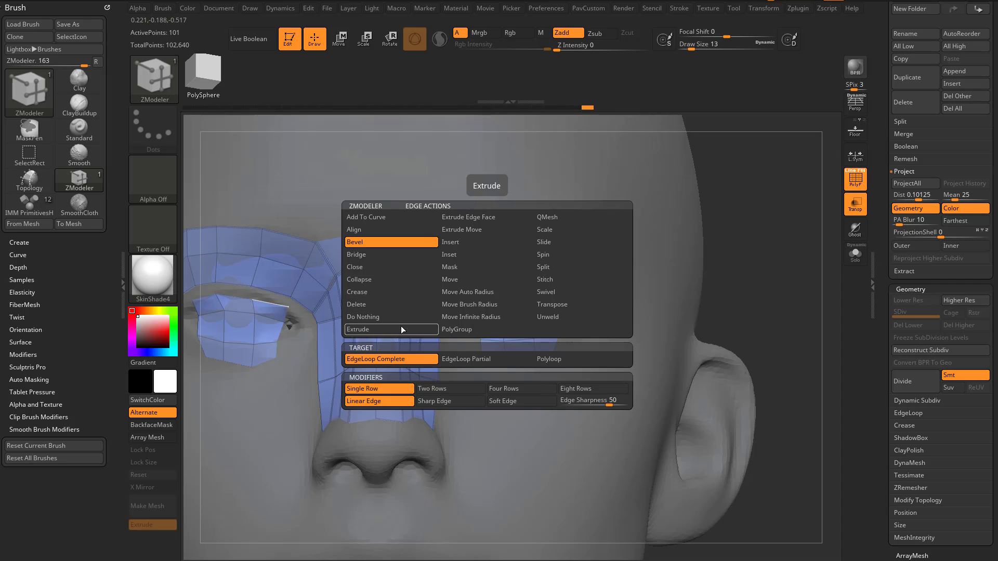
pyautogui.click(358, 329)
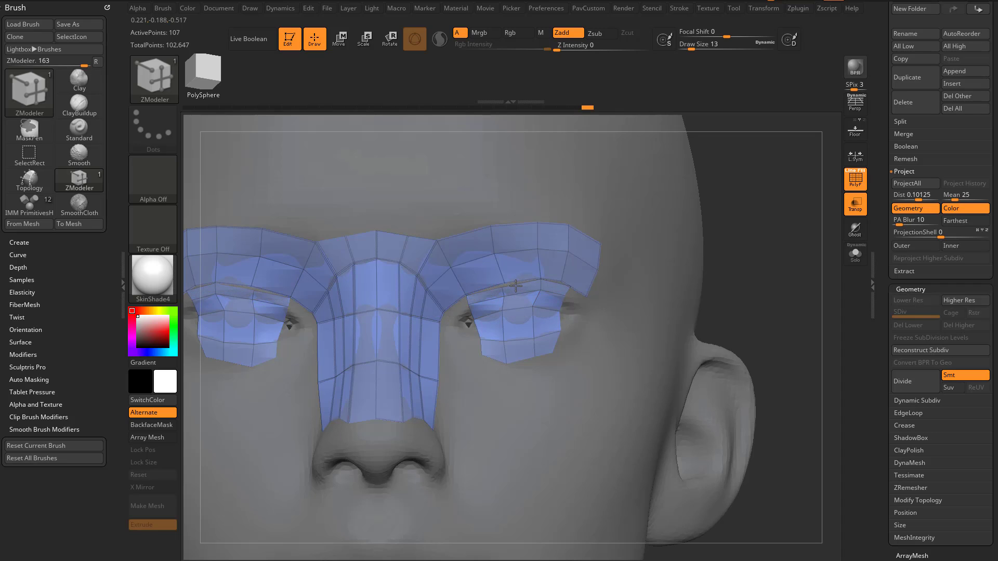
pyautogui.press('shift')
pyautogui.press('shift')
pyautogui.moveTo(515, 286); pyautogui.dragTo(516, 290)
pyautogui.click(516, 285)
pyautogui.moveTo(516, 286); pyautogui.dragTo(516, 287)
pyautogui.hotkey('ctrl', 'z')
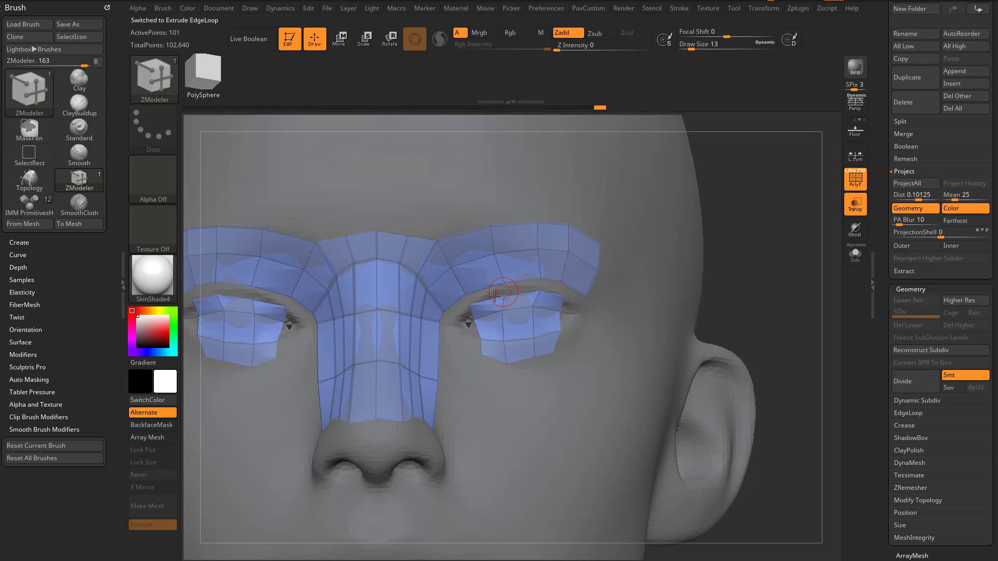
# Bridge the eye patches' upper edges to the brow strips' lower edges and merge the mesh into a single polygroup
pyautogui.press('space')
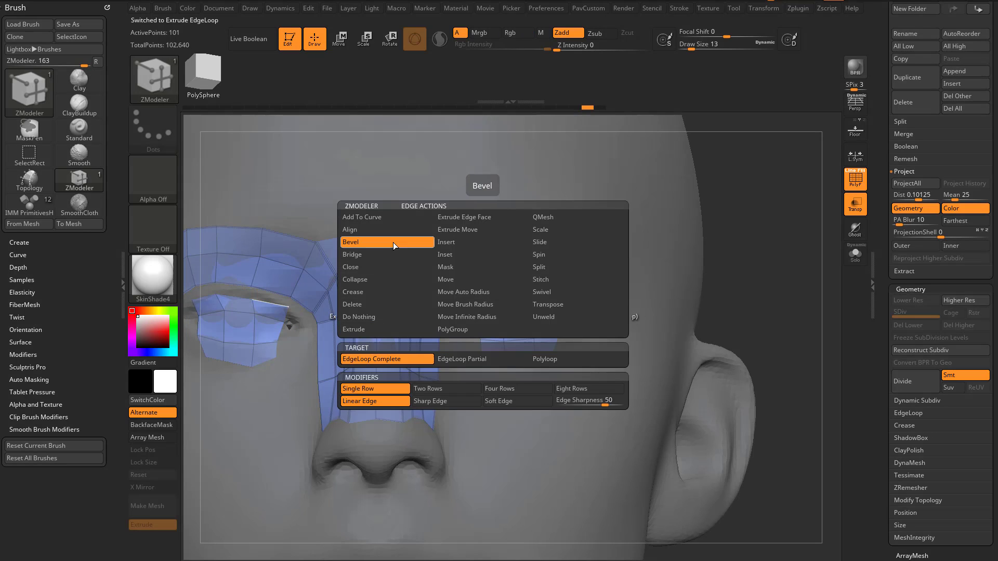
pyautogui.click(388, 254)
pyautogui.click(496, 303)
pyautogui.click(512, 285)
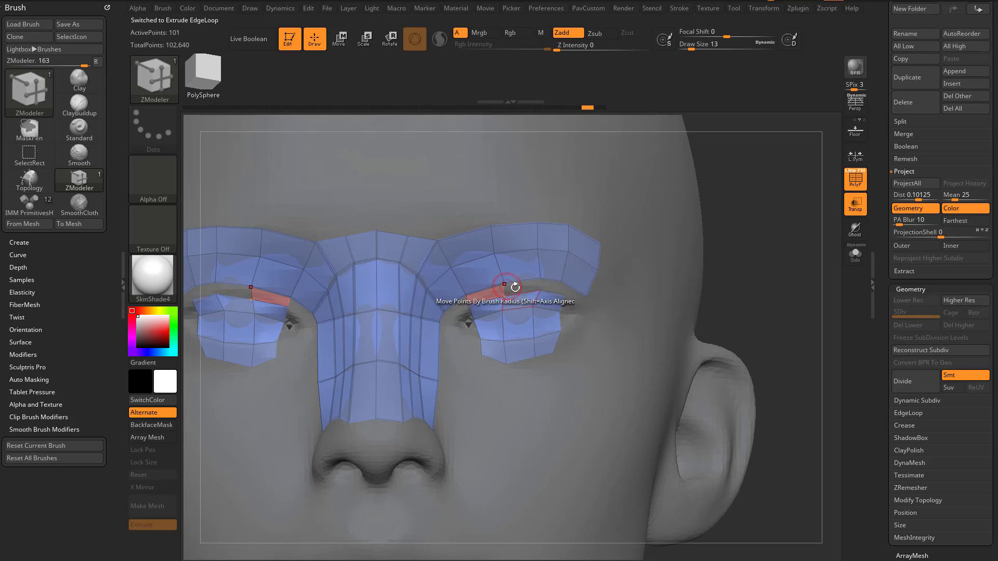
pyautogui.click(552, 294)
pyautogui.click(553, 282)
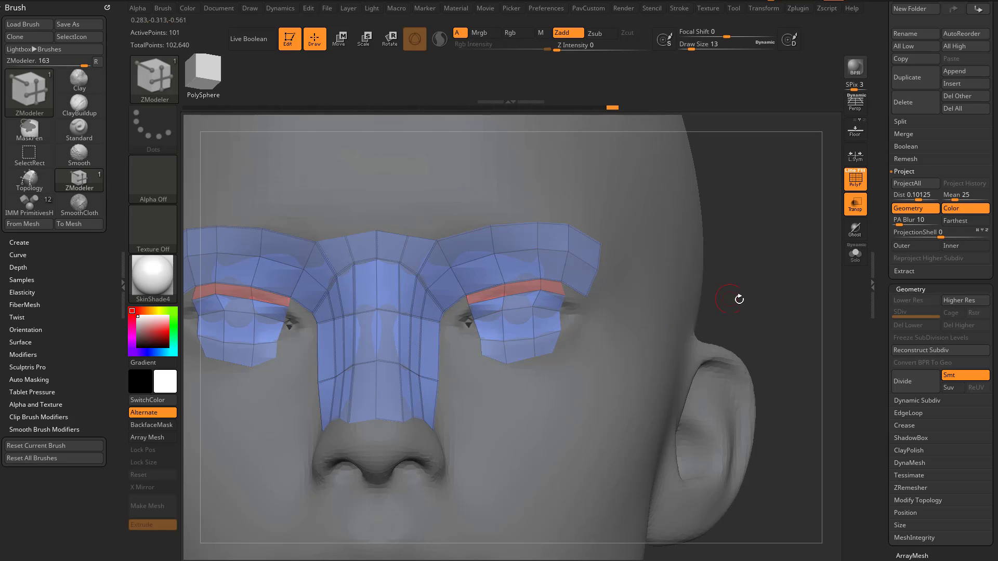
pyautogui.hotkey('ctrl', 'w')
# Select the IMM_Base_Primitives brush and bring up its MultiMesh inserts
pyautogui.moveTo(790, 270); pyautogui.dragTo(753, 290)
pyautogui.press('s')
pyautogui.click(683, 255)
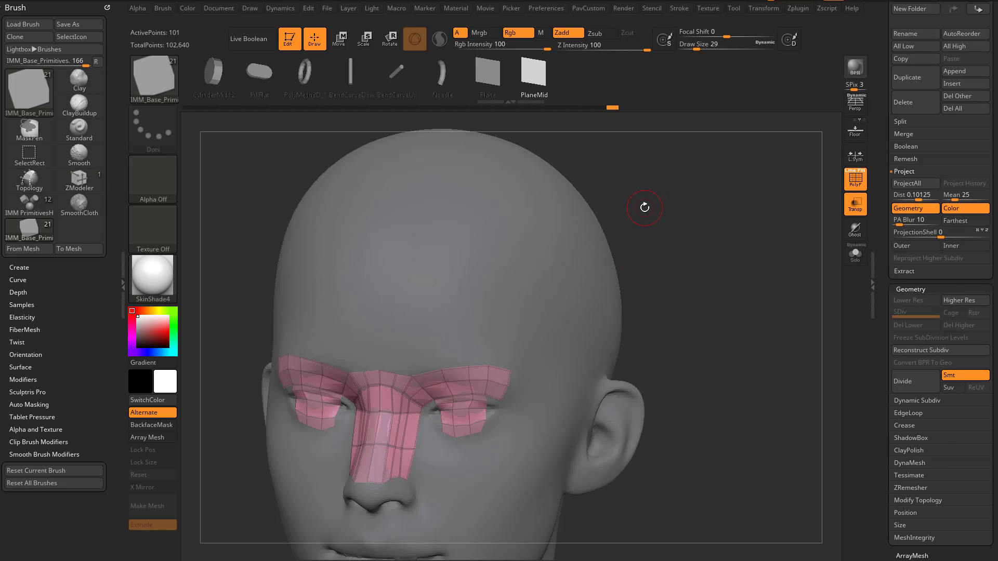
pyautogui.press('b')
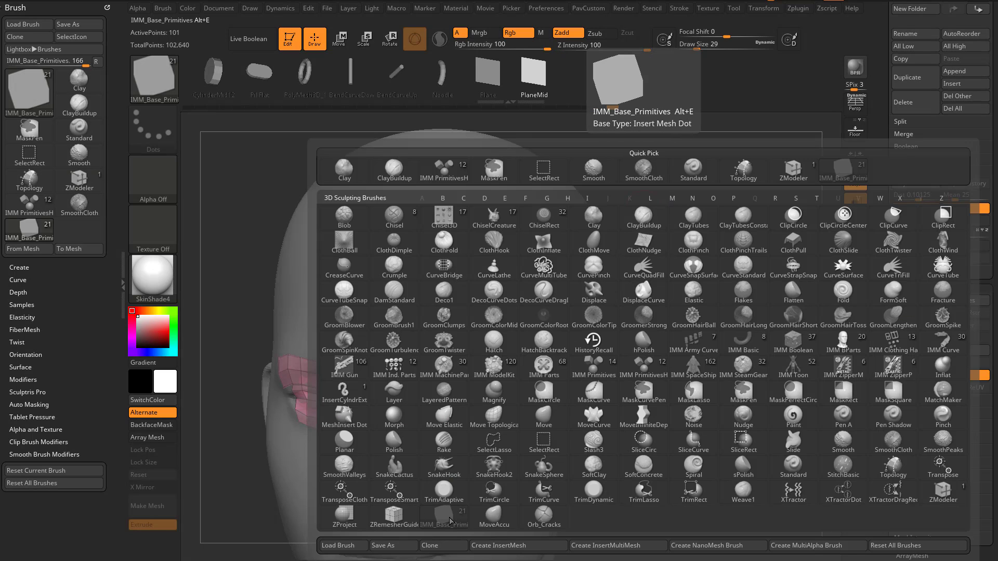
pyautogui.click(448, 516)
pyautogui.press('m')
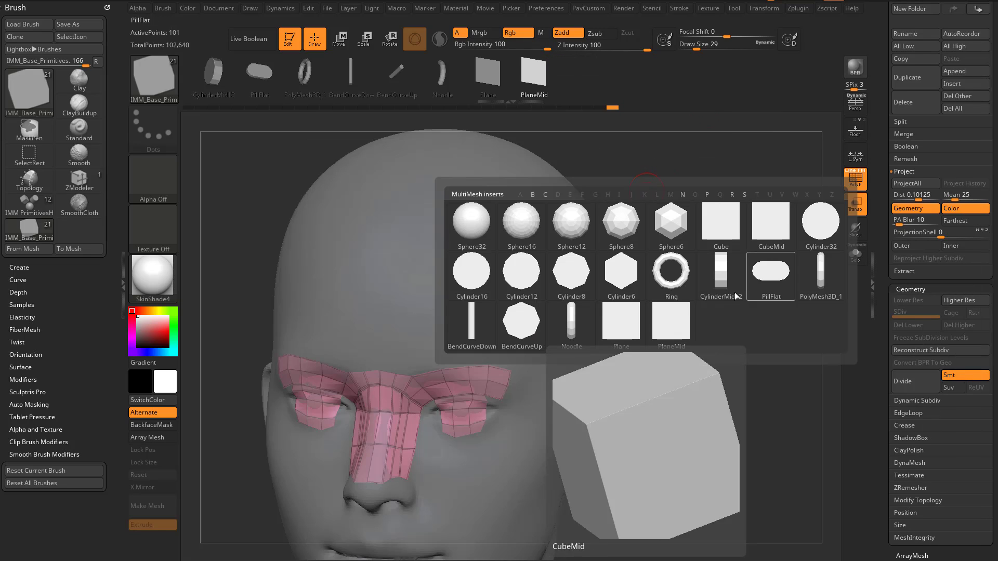
pyautogui.click(731, 312)
# Try inserting the PlaneMid mesh onto the head subtool from a front view
pyautogui.keyDown('shift'); pyautogui.moveTo(731, 314); pyautogui.dragTo(727, 295); pyautogui.keyUp('shift')
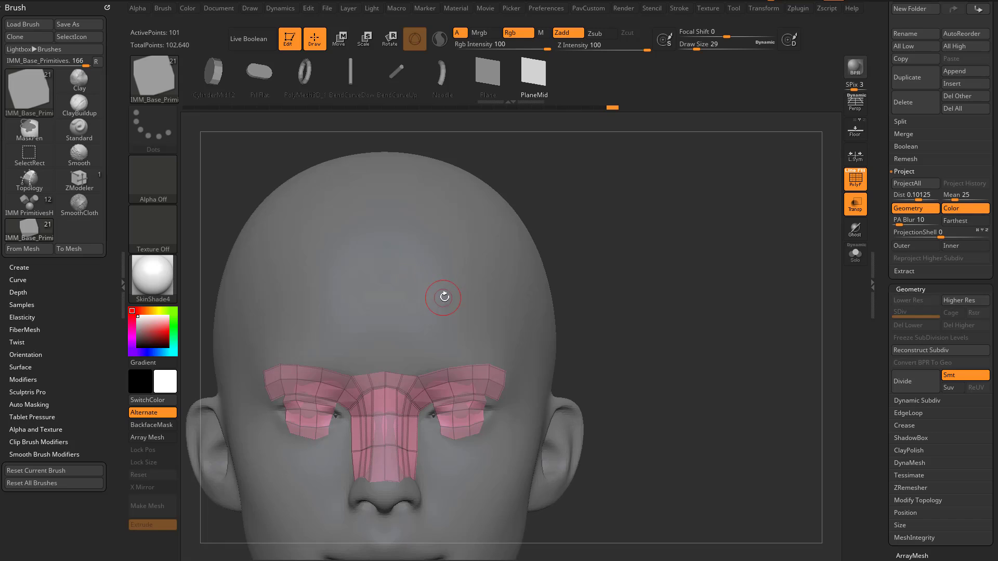
pyautogui.click(455, 368)
pyautogui.hotkey('ctrl', 'z')
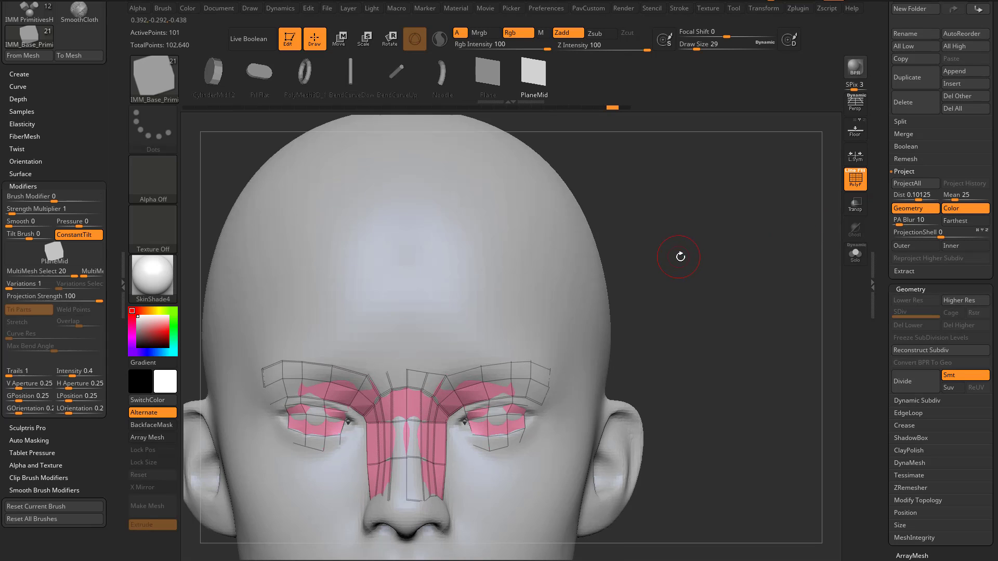
pyautogui.keyDown('alt'); pyautogui.moveTo(679, 256); pyautogui.dragTo(632, 255); pyautogui.keyUp('alt')
pyautogui.keyDown('alt'); pyautogui.click(566, 252); pyautogui.keyUp('alt')
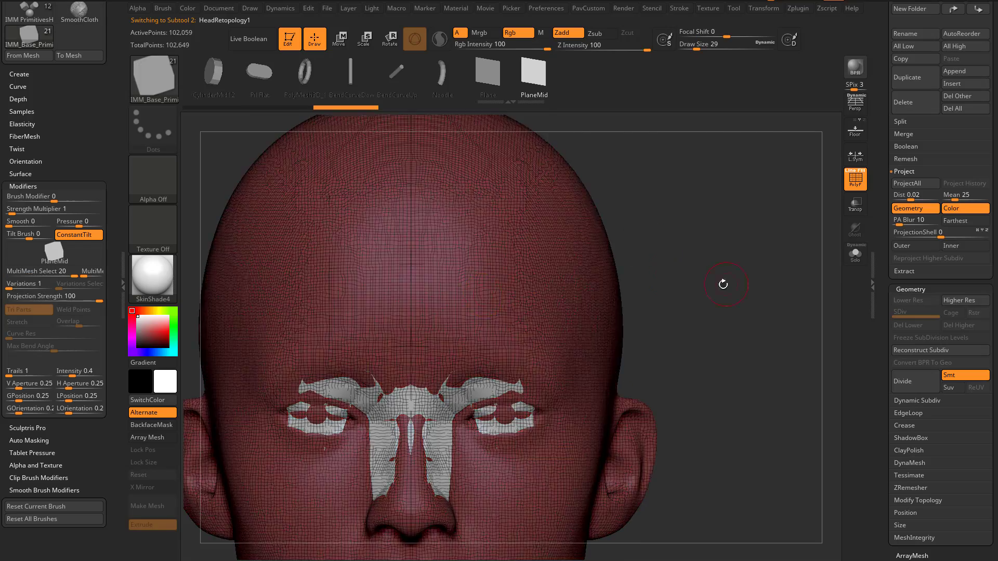
pyautogui.moveTo(722, 283); pyautogui.dragTo(795, 254)
pyautogui.hotkey('ctrl', 'z')
pyautogui.keyDown('alt'); pyautogui.moveTo(655, 291); pyautogui.dragTo(696, 241); pyautogui.keyUp('alt')
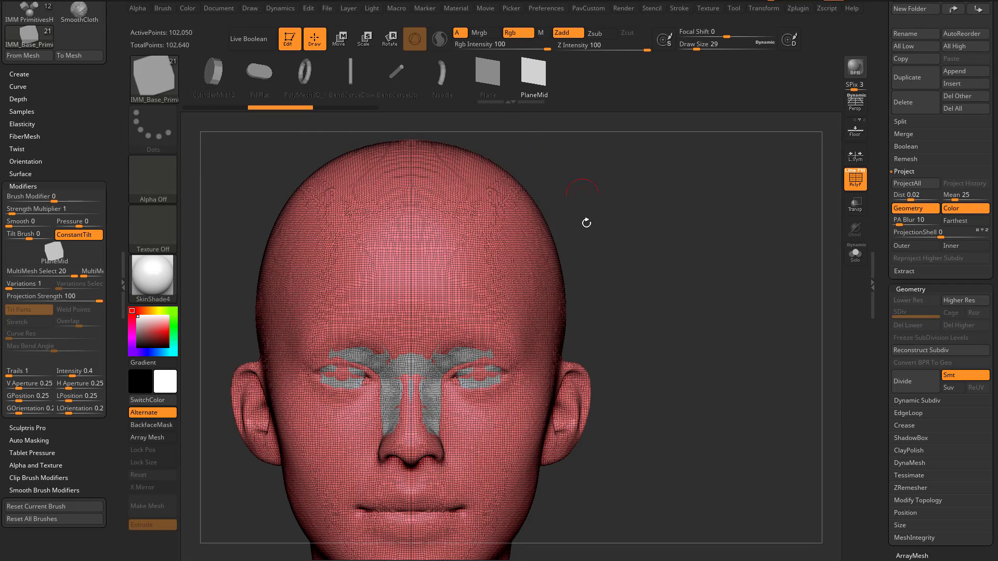
# Switch the active mesh to 2.5D mode, skipping that note until the next restart, and clear the canvas
pyautogui.click(289, 51)
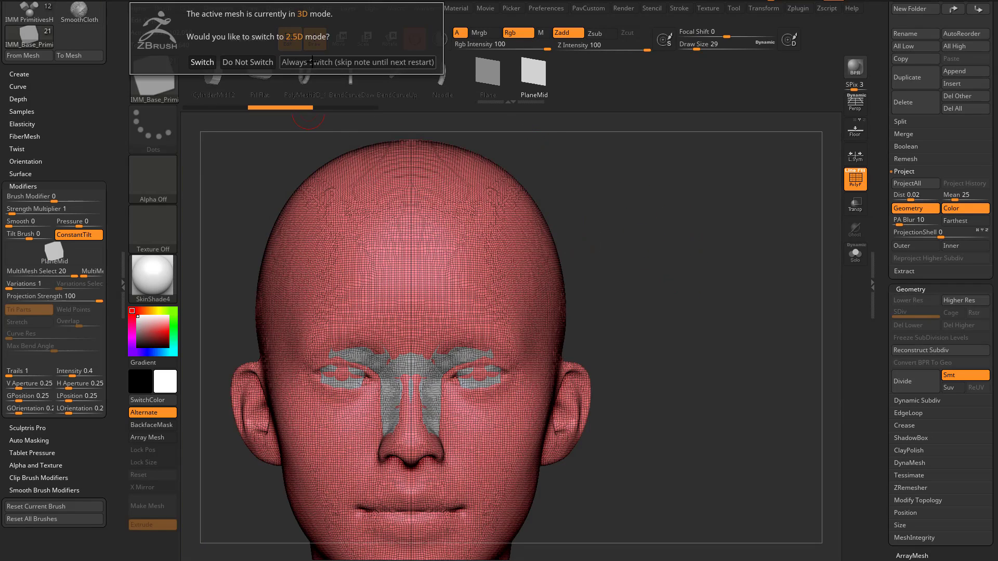
pyautogui.click(304, 60)
pyautogui.hotkey('ctrl', 'n')
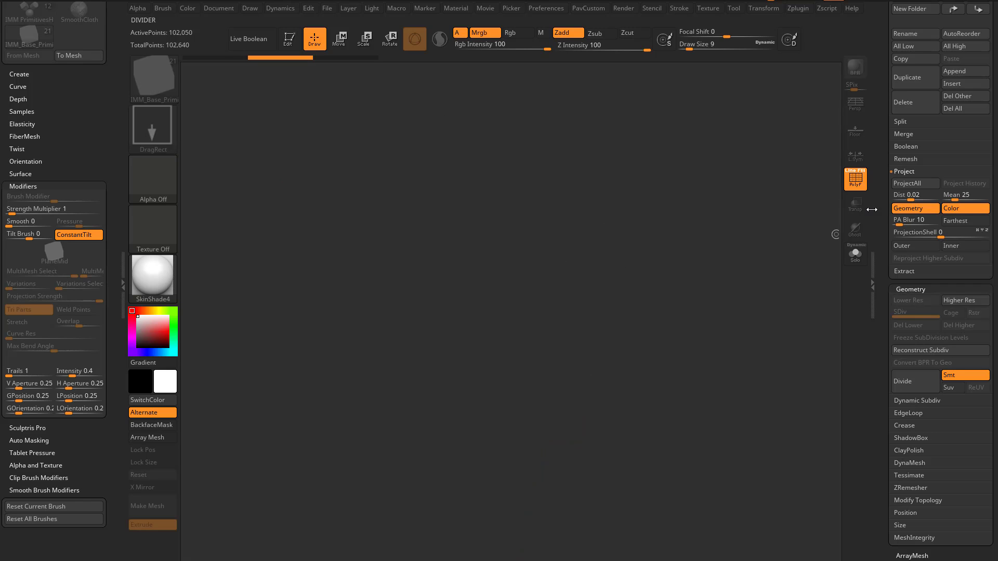
# Draw a Plane3D primitive on the canvas, enter edit mode and convert it to a PolyMesh3D
pyautogui.moveTo(883, 208); pyautogui.dragTo(881, 384)
pyautogui.click(919, 138)
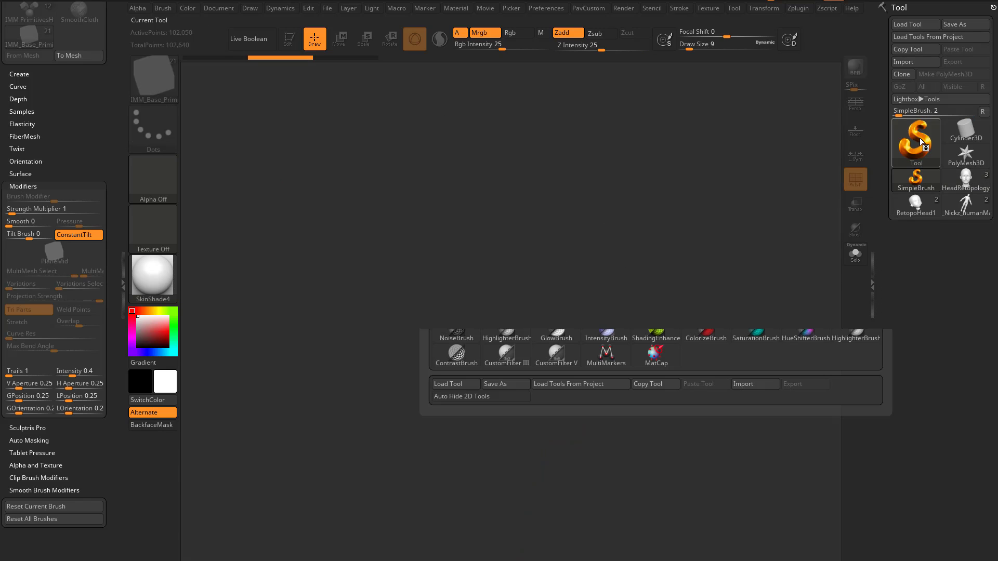
pyautogui.click(536, 155)
pyautogui.click(928, 148)
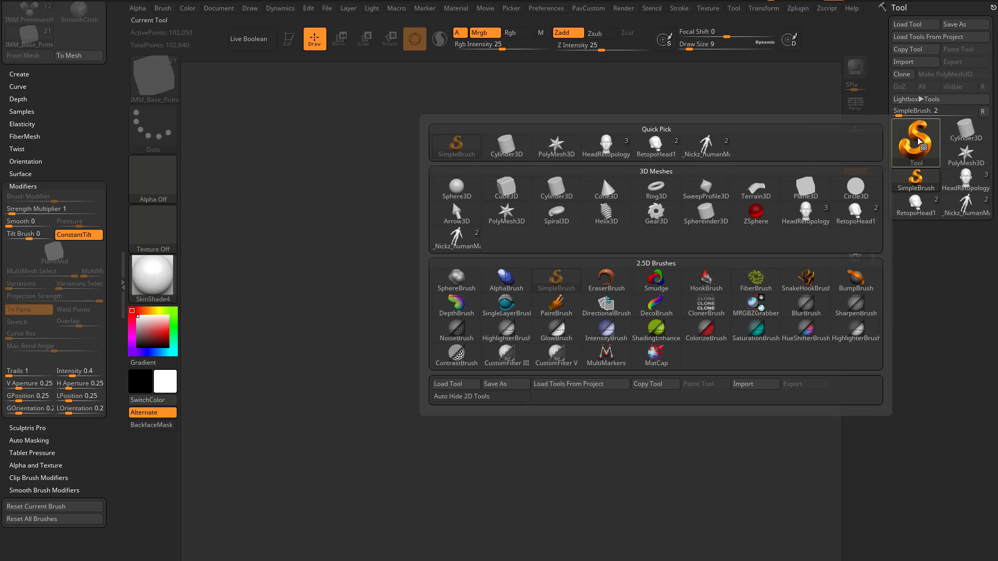
pyautogui.click(805, 188)
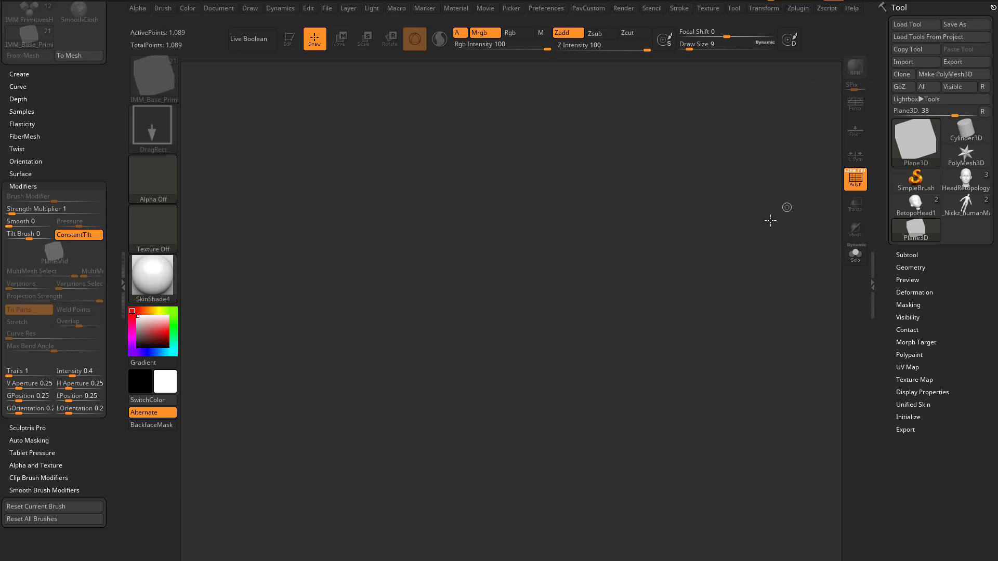
pyautogui.moveTo(466, 315); pyautogui.dragTo(470, 465)
pyautogui.click(289, 42)
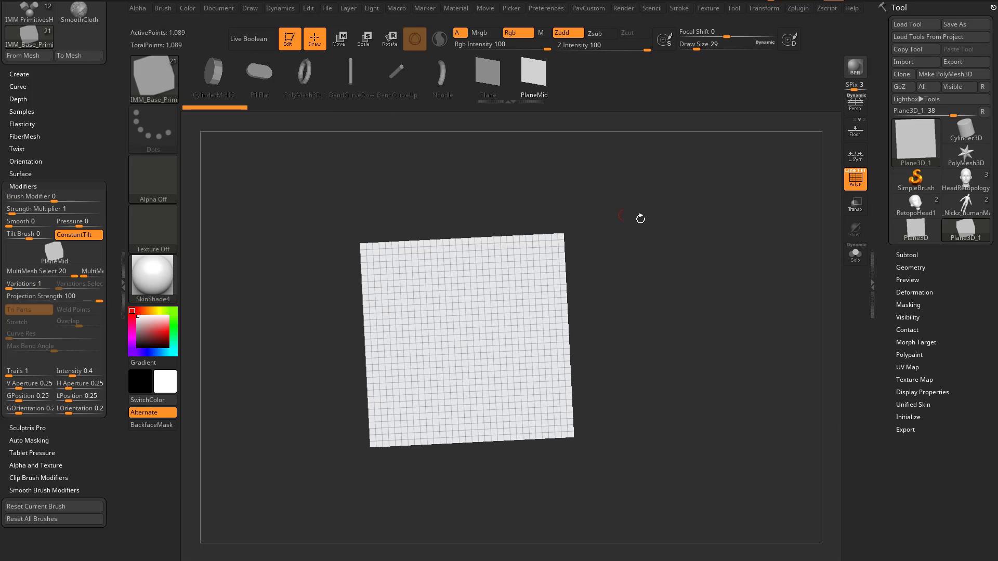
pyautogui.click(944, 74)
# Reconstruct the plane's lower subdivision levels to an eight-by-eight grid and delete the higher levels
pyautogui.click(903, 292)
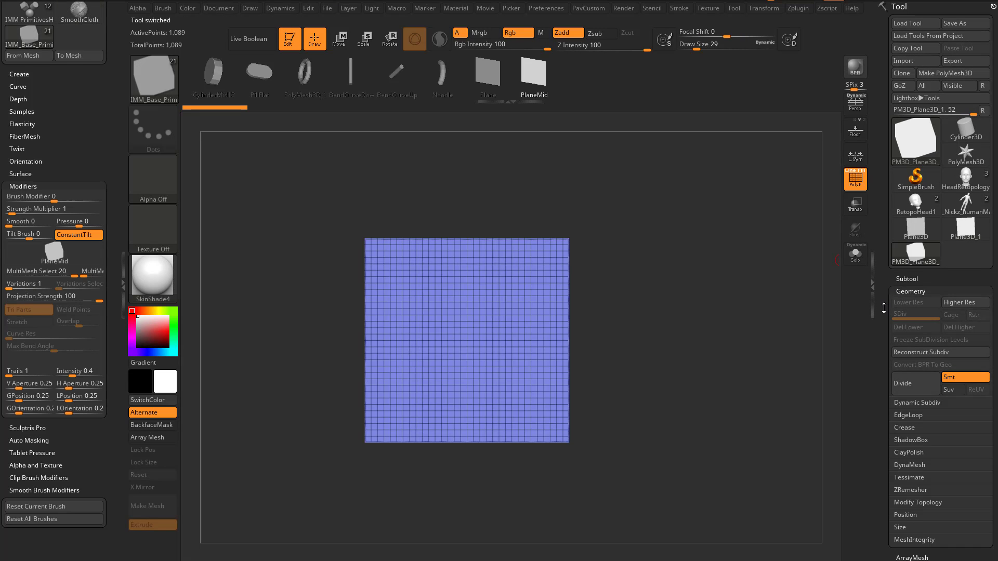
pyautogui.click(925, 227)
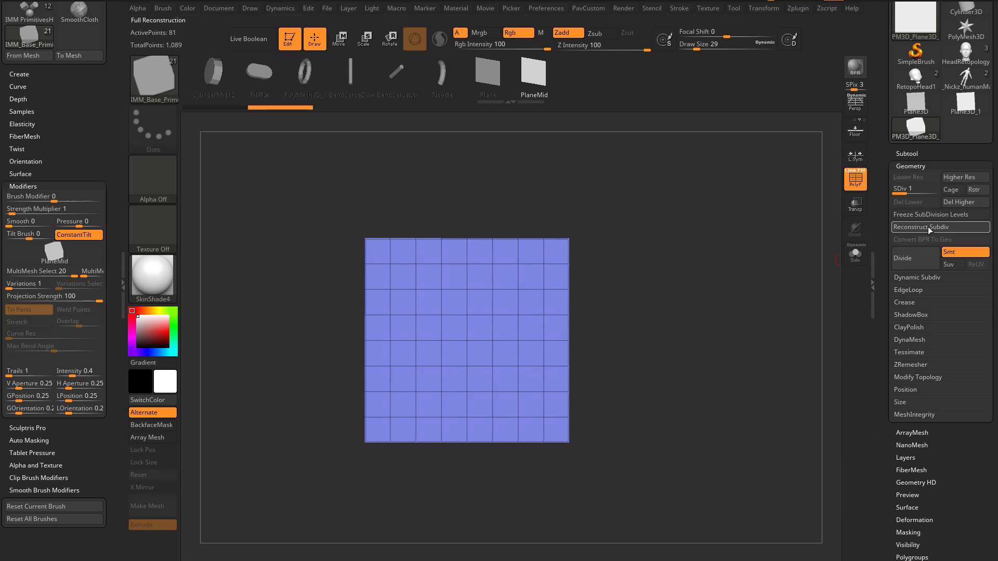
pyautogui.click(946, 227)
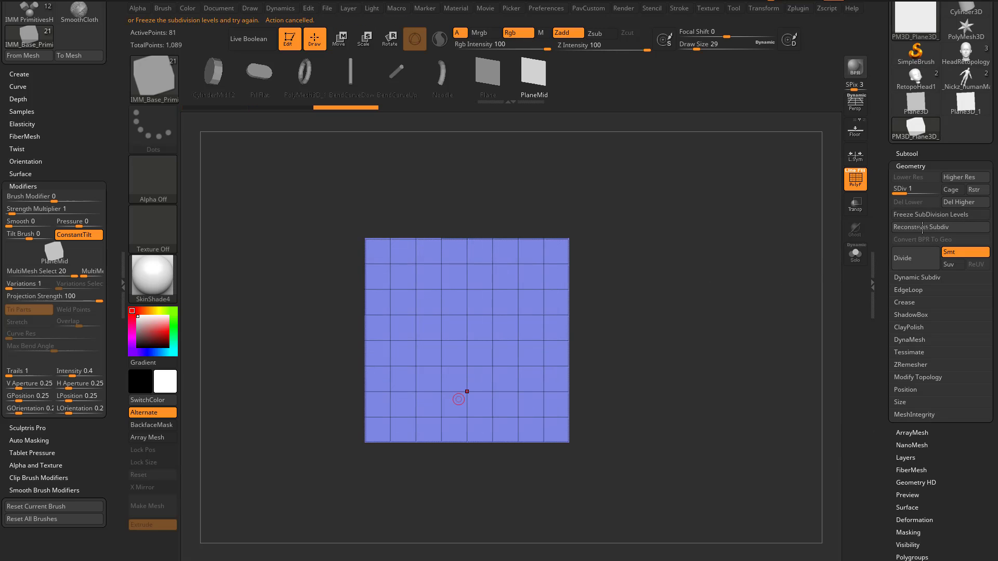
pyautogui.click(928, 230)
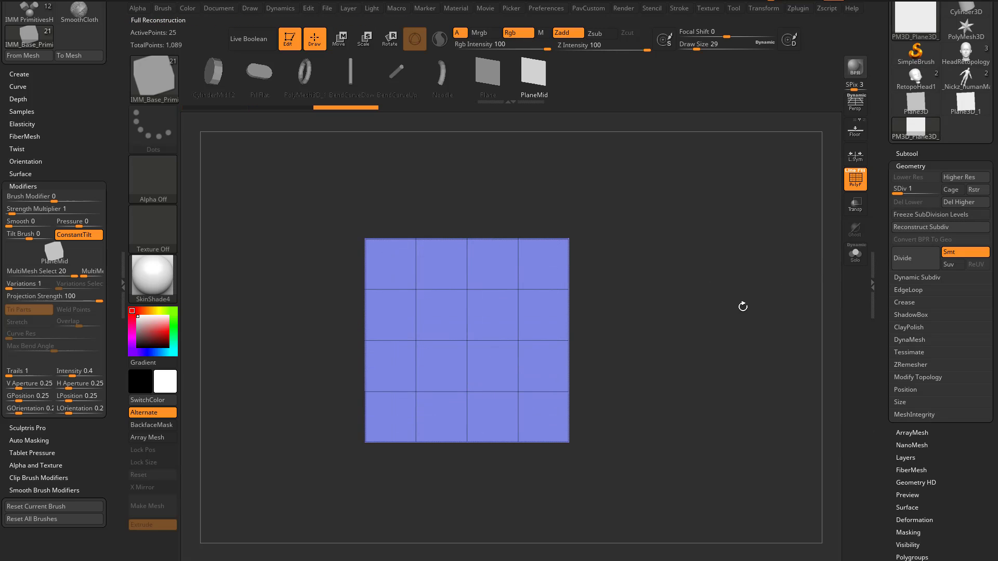
pyautogui.hotkey('ctrl', 'z')
pyautogui.keyDown('shift'); pyautogui.moveTo(722, 316); pyautogui.dragTo(503, 373); pyautogui.keyUp('shift')
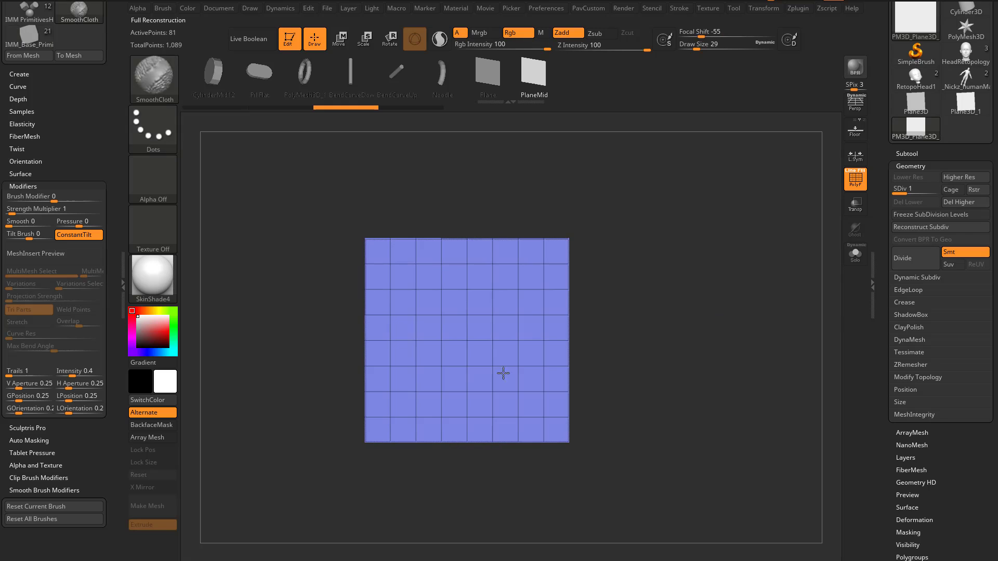
pyautogui.click(955, 206)
pyautogui.press('f')
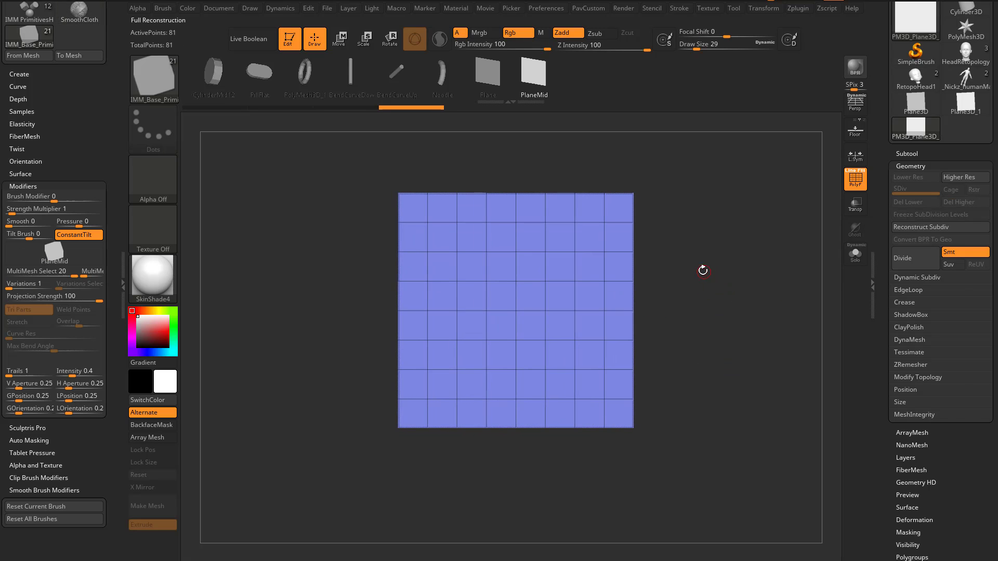
# Create an InsertMesh from the eight-by-eight plane and append it to the IMM_Base_Primitives brush
pyautogui.press('b')
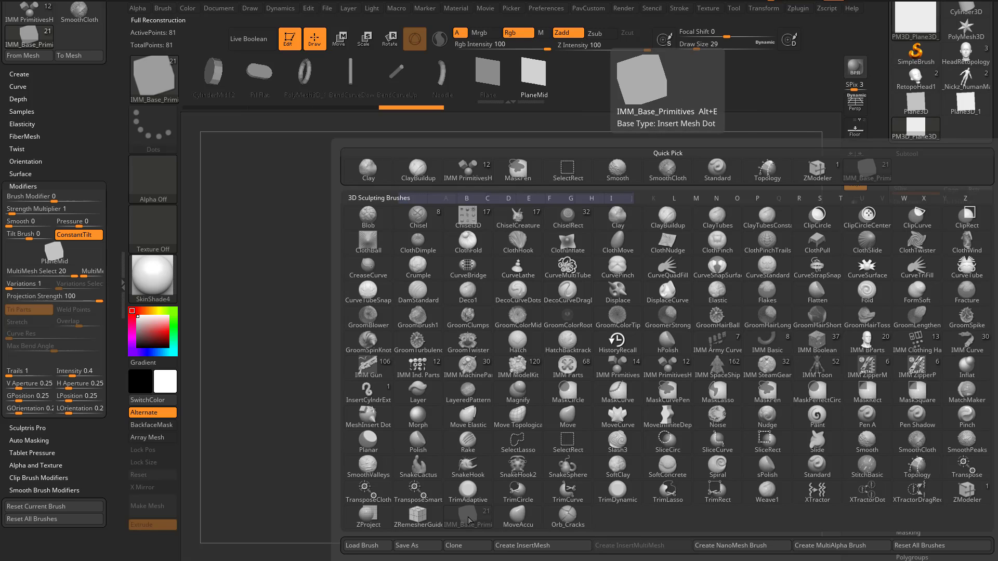
pyautogui.click(529, 546)
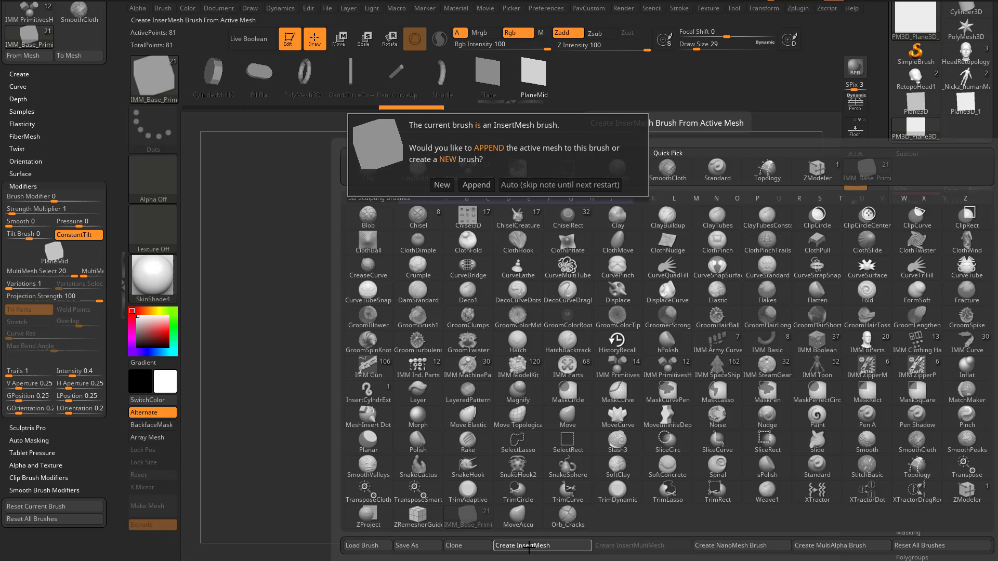
pyautogui.click(476, 185)
pyautogui.click(491, 556)
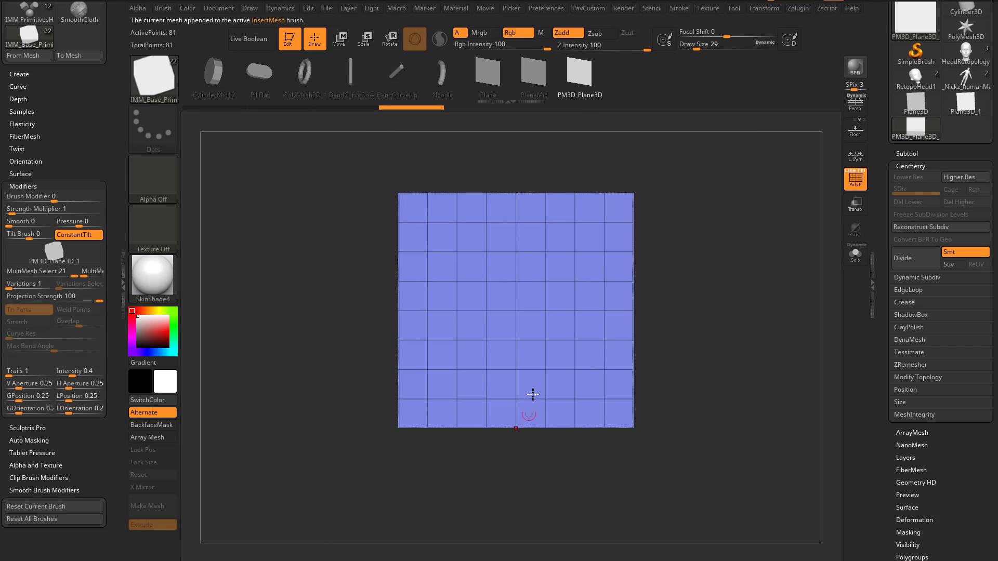
# Browse the brush save locations through ZBrushes to the ZStartup BrushPresets folder, and leave without saving the brush
pyautogui.moveTo(706, 230)
pyautogui.keyDown('alt'); pyautogui.mouseDown()
pyautogui.moveTo(684, 252)
pyautogui.moveTo(694, 246)
pyautogui.mouseUp(); pyautogui.keyUp('alt')
pyautogui.press('s')
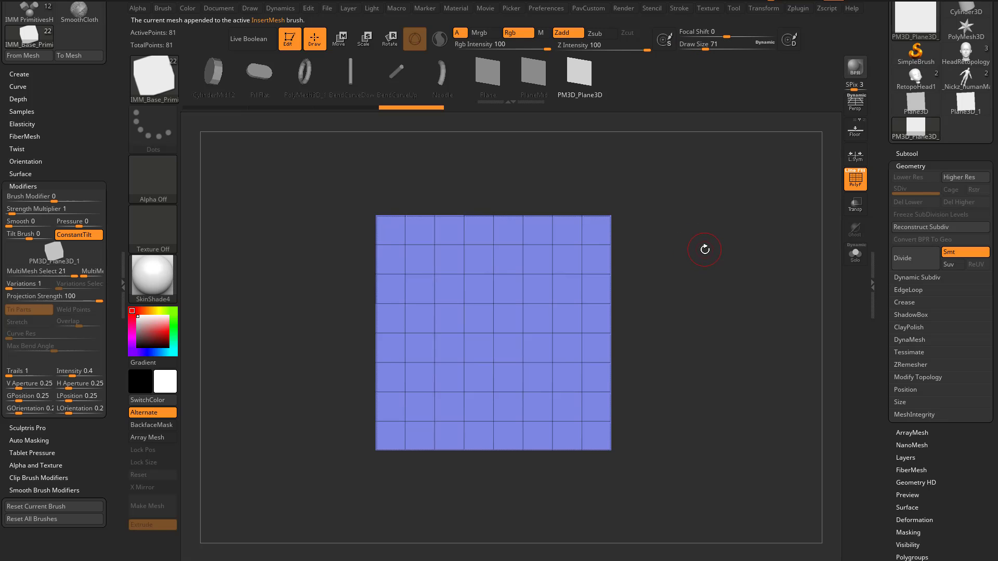
pyautogui.click(163, 8)
pyautogui.click(237, 29)
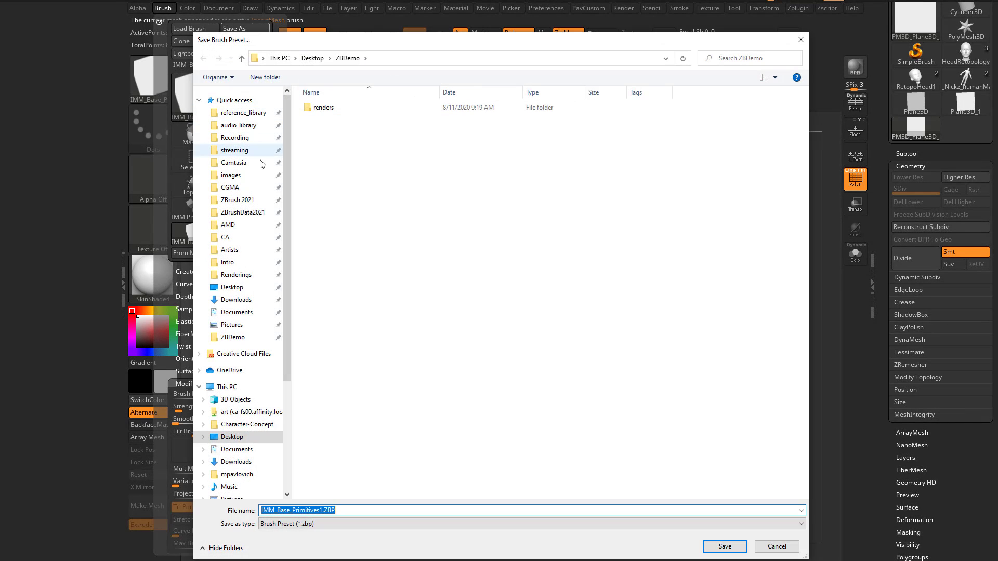
pyautogui.click(269, 204)
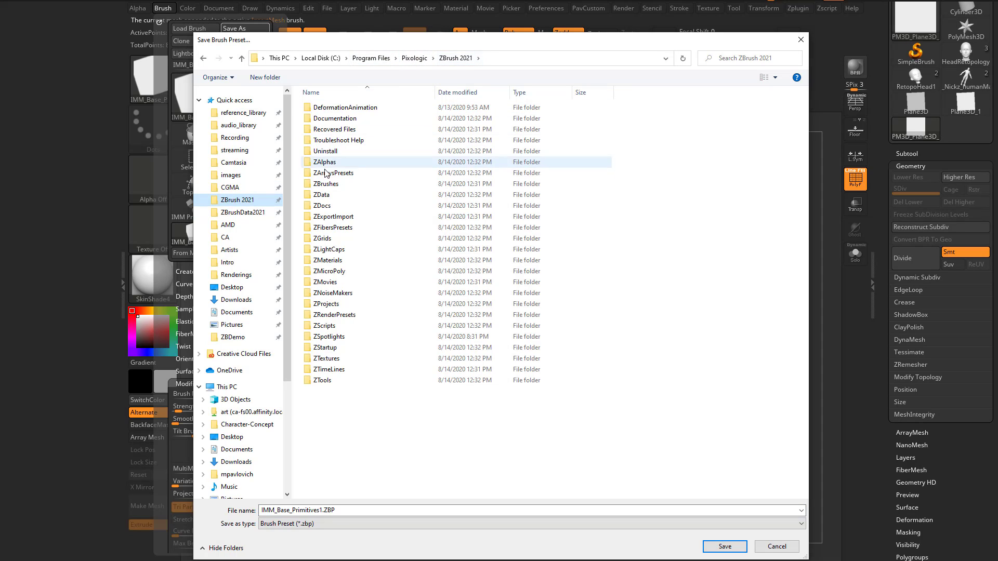
pyautogui.doubleClick(333, 184)
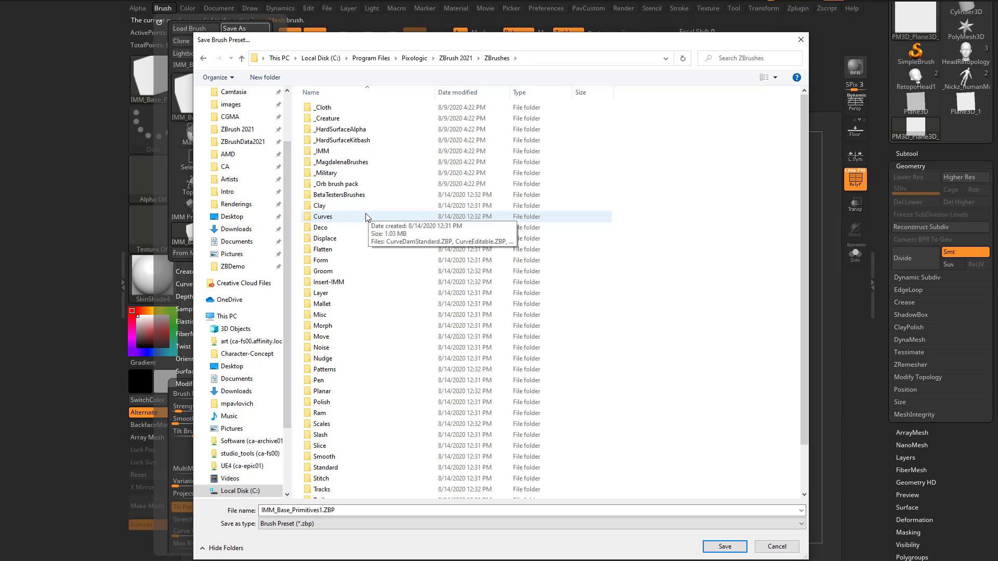
pyautogui.click(452, 59)
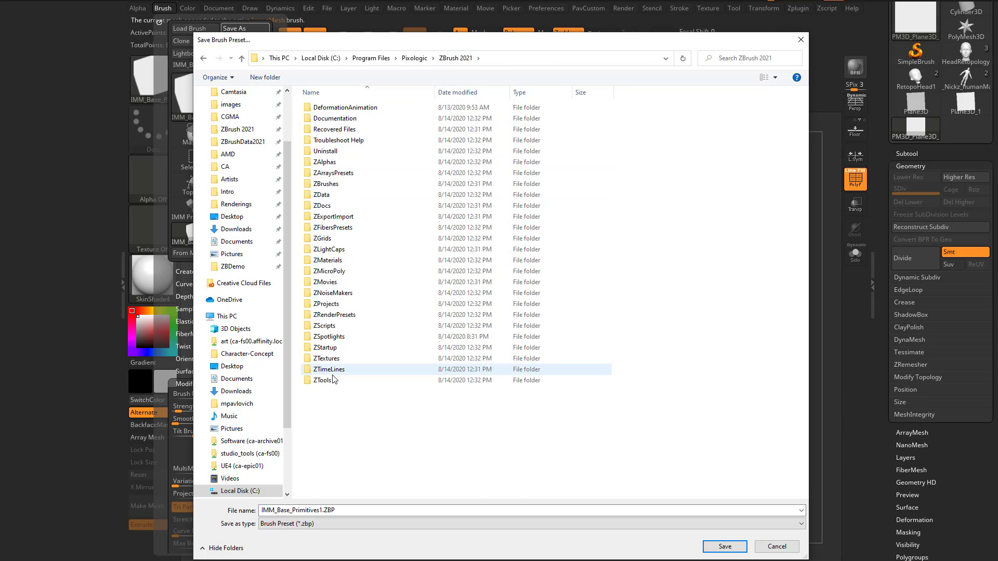
pyautogui.doubleClick(327, 347)
pyautogui.doubleClick(325, 130)
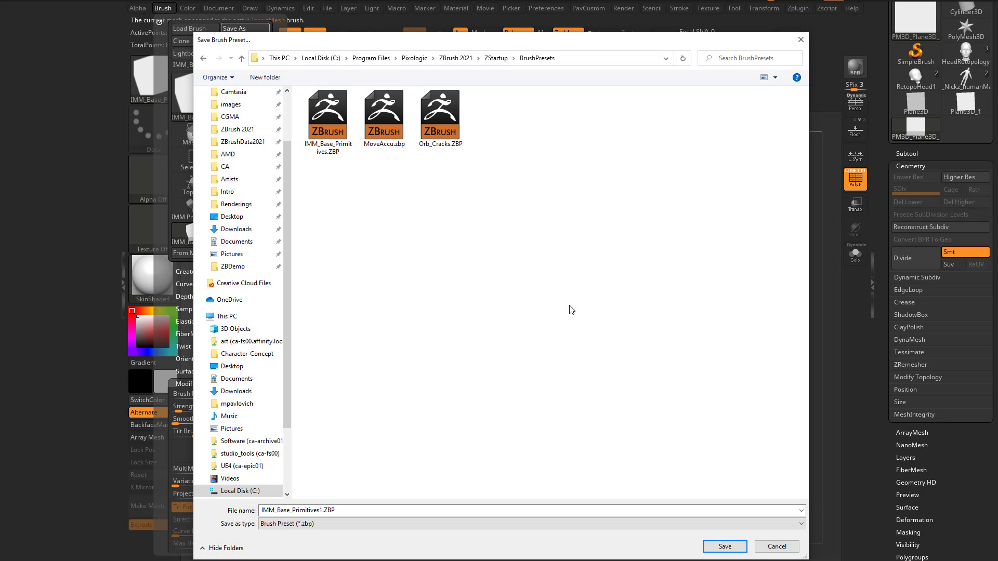
pyautogui.click(761, 546)
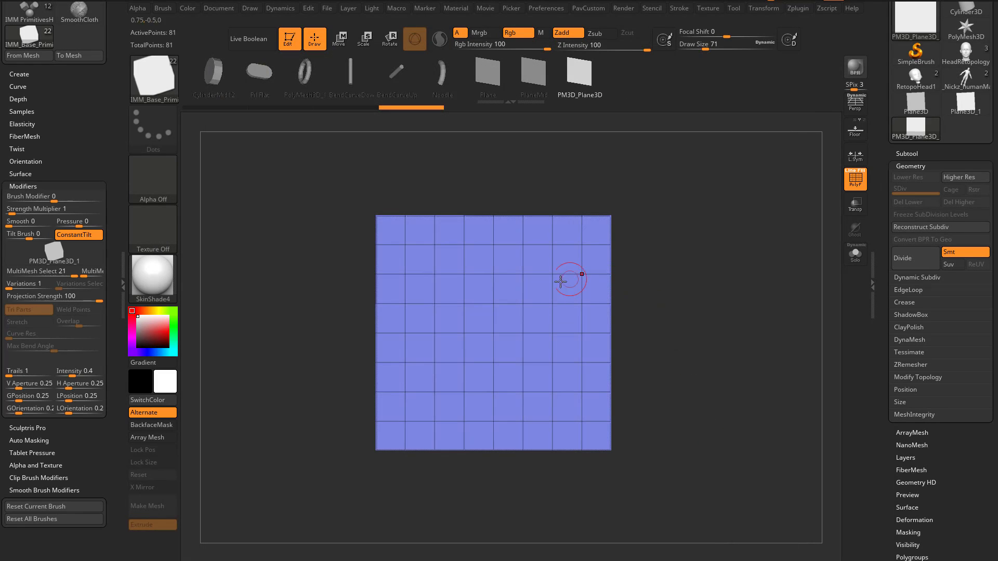
# Examine the available brushes in the brush palette and the brush folders in LightBox, including Insert-IMM
pyautogui.press('b')
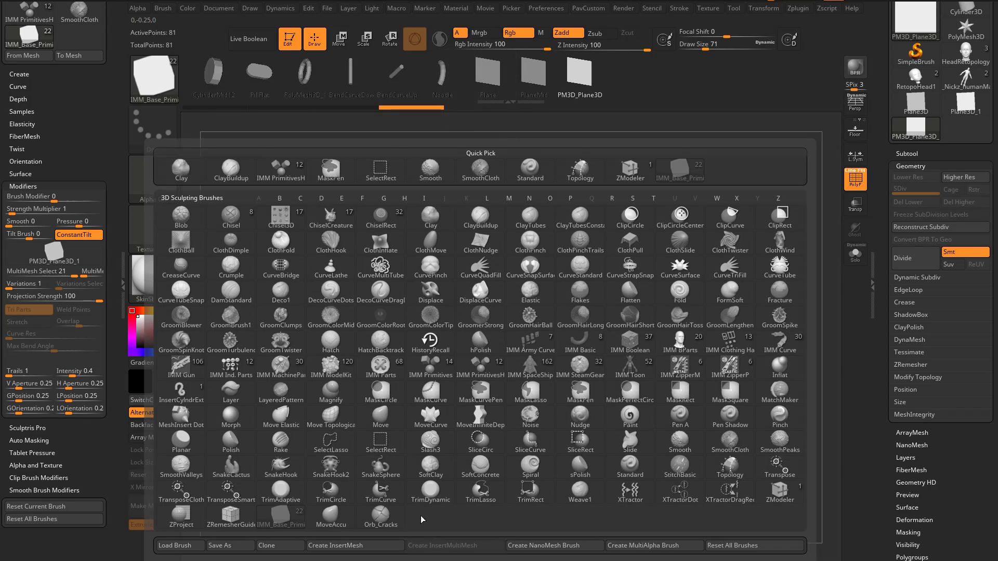
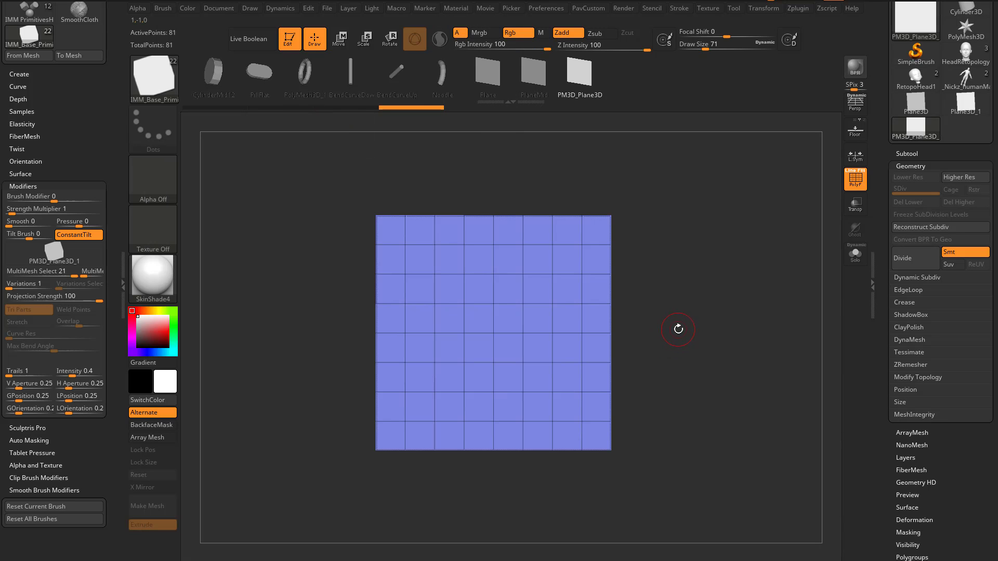
pyautogui.press(',')
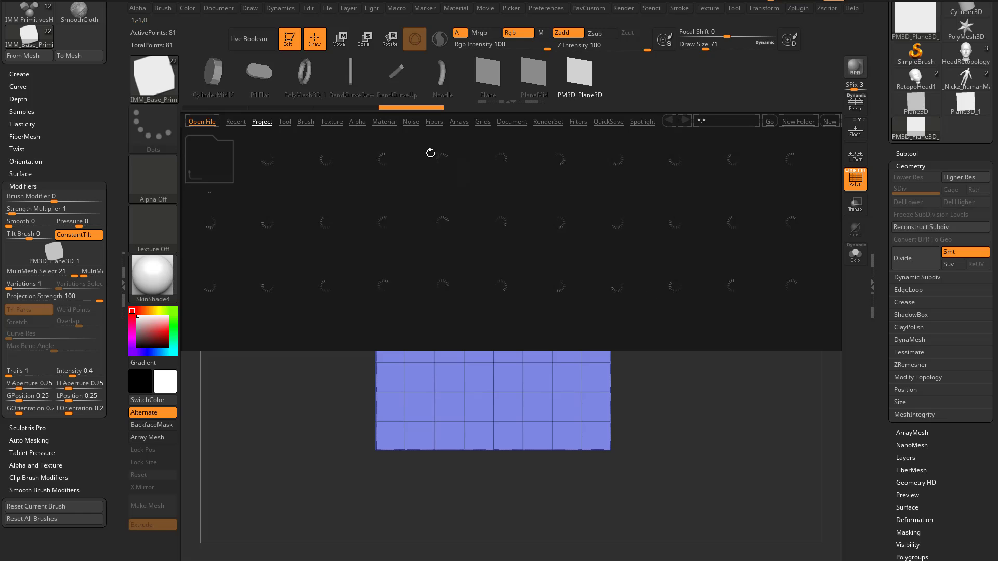
pyautogui.click(306, 121)
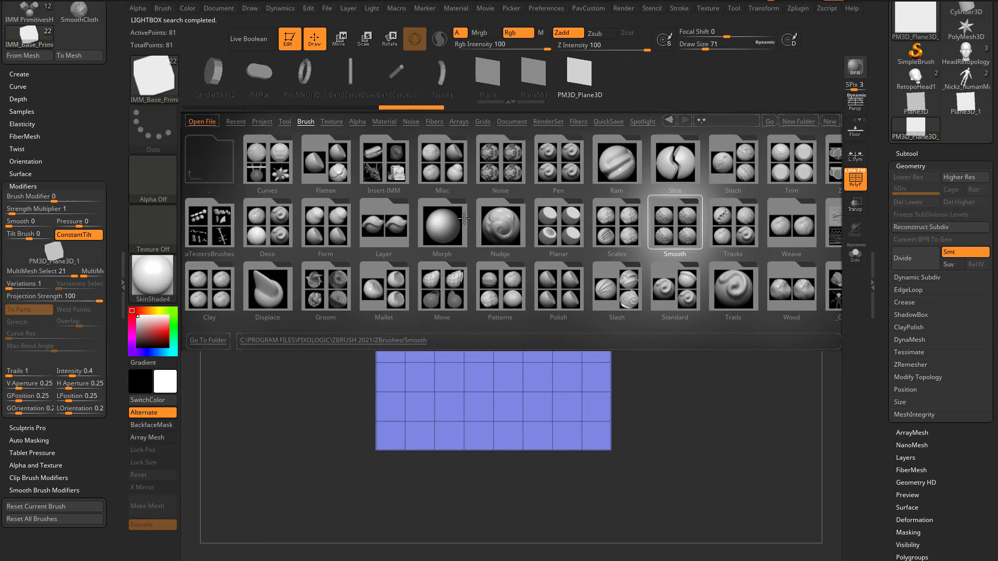
pyautogui.doubleClick(377, 174)
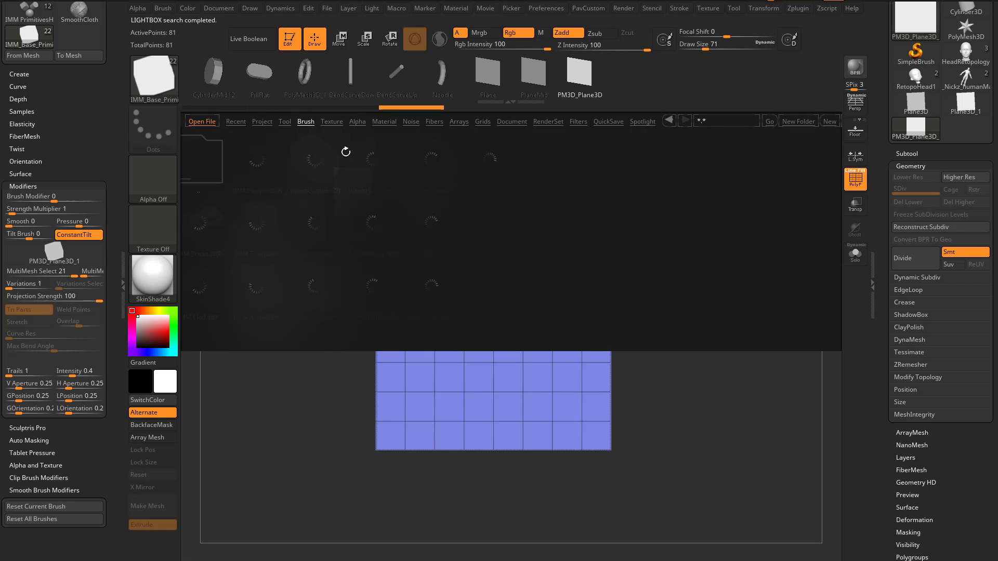
pyautogui.click(314, 125)
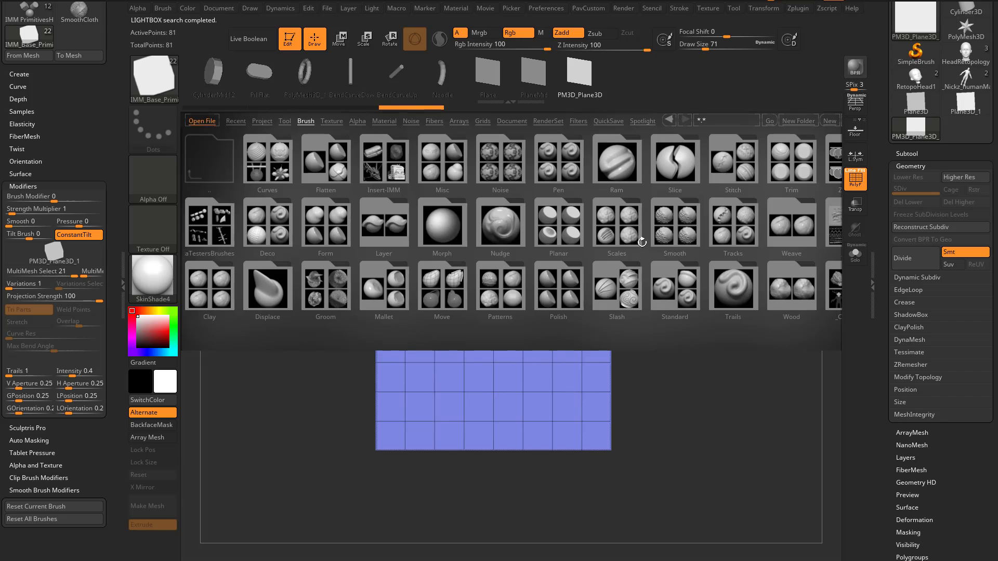
pyautogui.press(',')
# Switch the active tool to the HeadRetopology head and frame the face from the front
pyautogui.moveTo(702, 303)
pyautogui.keyDown('alt'); pyautogui.mouseDown()
pyautogui.moveTo(684, 305)
pyautogui.moveTo(696, 314)
pyautogui.mouseUp(); pyautogui.keyUp('alt')
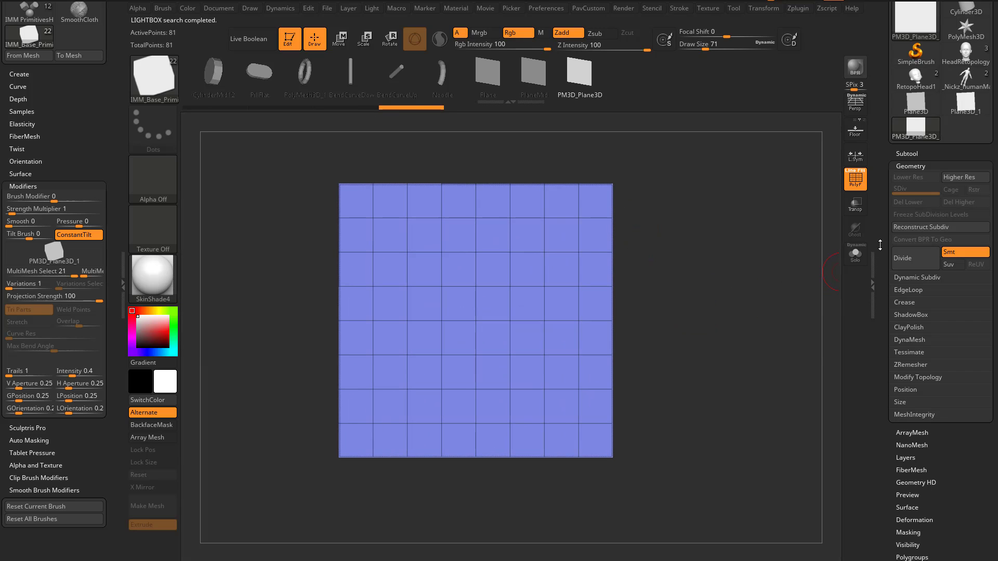
pyautogui.scroll(5, 925, 264)
pyautogui.click(916, 204)
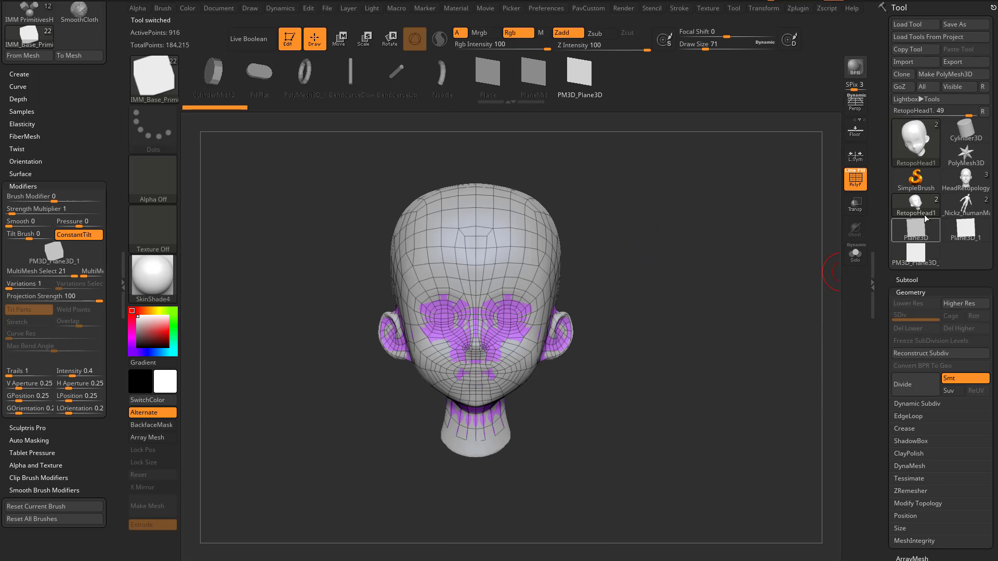
pyautogui.click(966, 181)
pyautogui.keyDown('alt'); pyautogui.moveTo(697, 312); pyautogui.dragTo(725, 325); pyautogui.keyUp('alt')
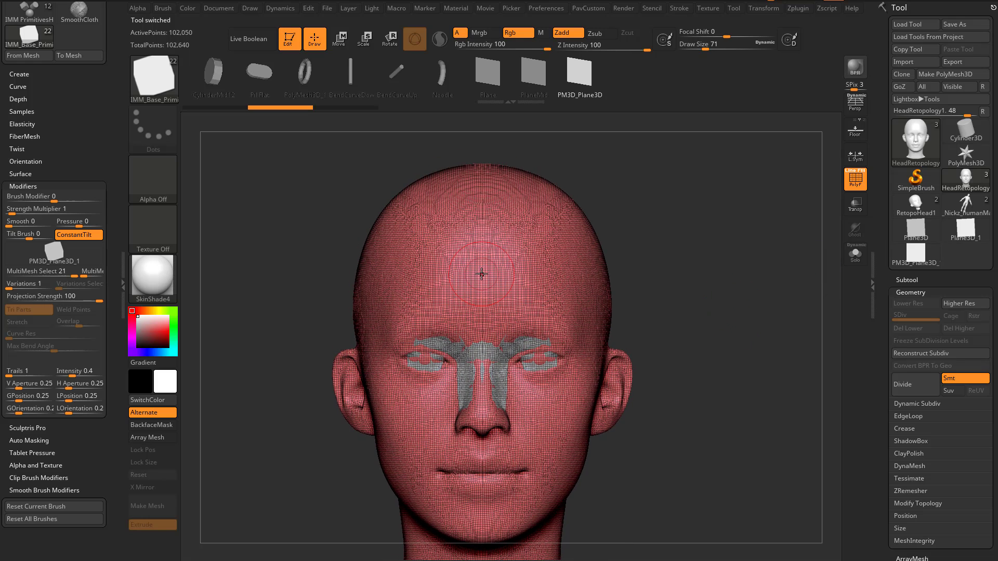
# Try inserting the plane on the forehead with Projection Strength 0, check it from the side, and undo the insertion
pyautogui.moveTo(34, 185); pyautogui.dragTo(58, 171)
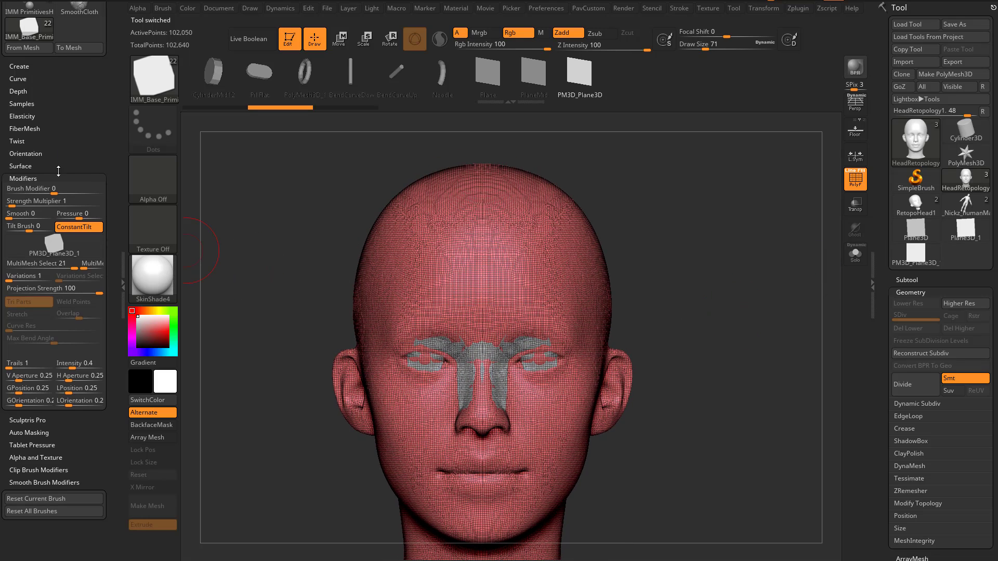
pyautogui.click(43, 290)
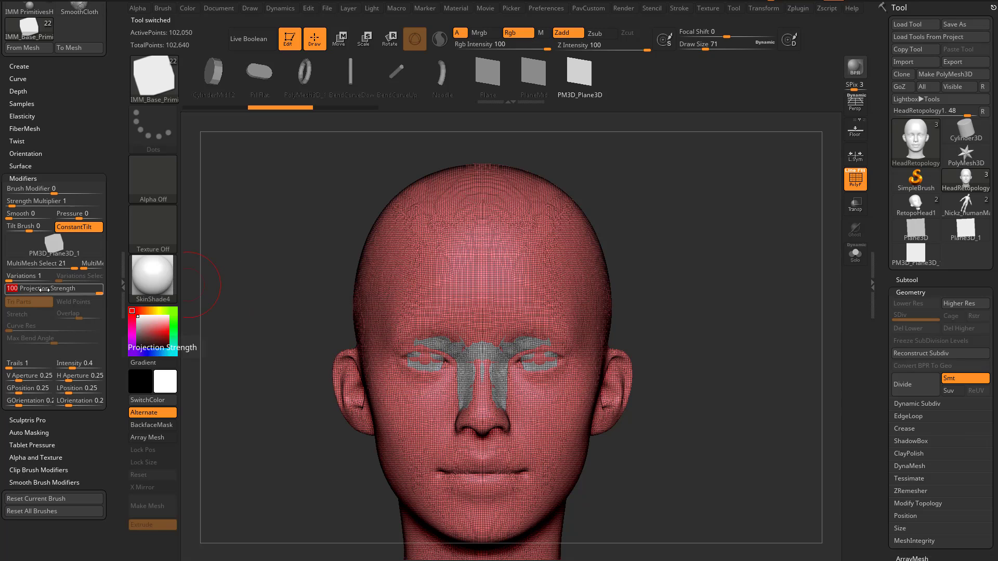
pyautogui.write('0')
pyautogui.press('Return')
pyautogui.moveTo(483, 298); pyautogui.dragTo(483, 359)
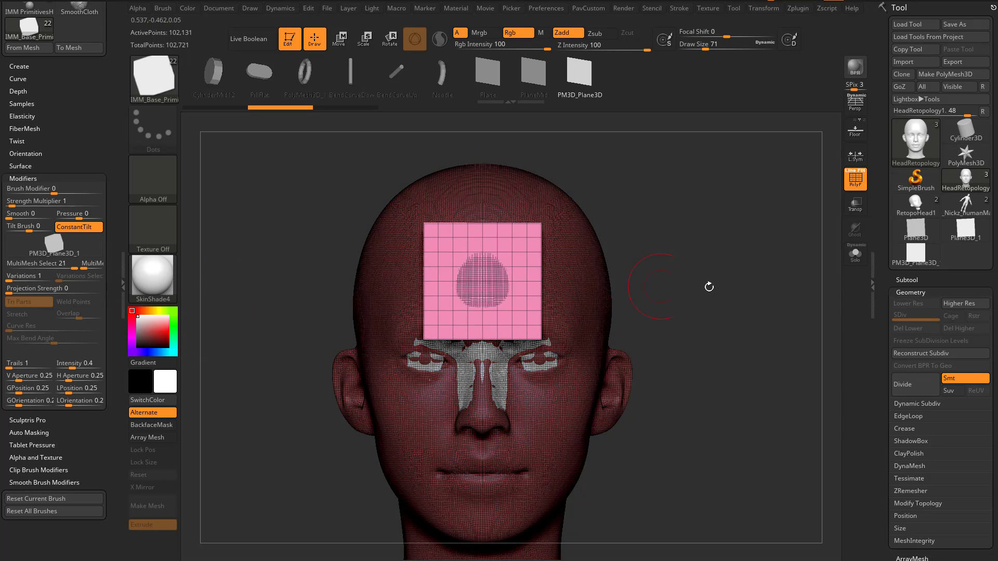
pyautogui.moveTo(708, 285); pyautogui.dragTo(597, 297)
pyautogui.keyDown('shift'); pyautogui.moveTo(416, 299); pyautogui.dragTo(409, 376); pyautogui.keyUp('shift')
pyautogui.hotkey('ctrl', 'z')
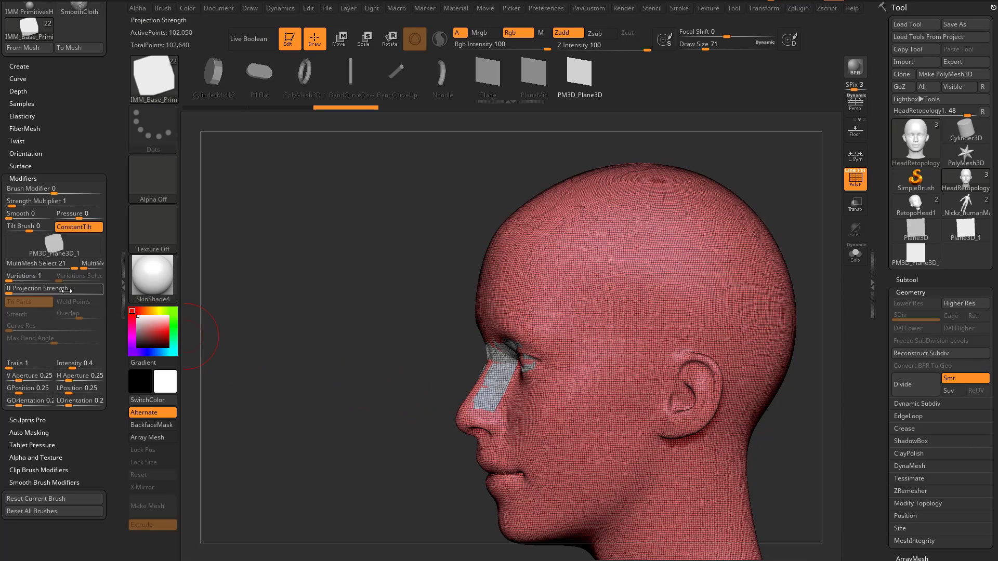
# Set the brush's Projection Strength to 100 and insert the plane on the middle of the forehead
pyautogui.click(64, 290)
pyautogui.write('100')
pyautogui.press('Return')
pyautogui.keyDown('shift'); pyautogui.moveTo(250, 292); pyautogui.dragTo(364, 287); pyautogui.keyUp('shift')
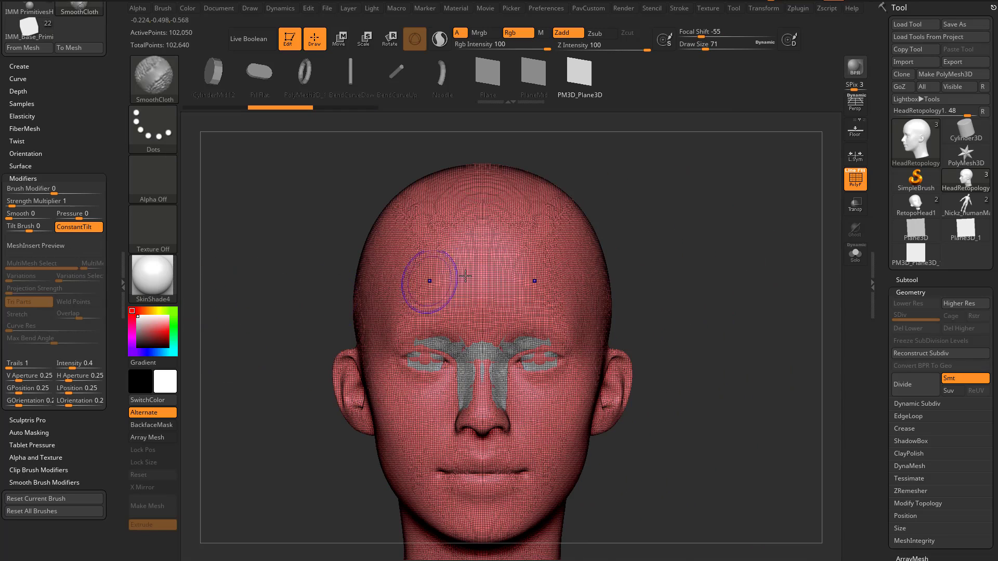
pyautogui.moveTo(483, 246); pyautogui.dragTo(521, 301)
pyautogui.moveTo(781, 296); pyautogui.dragTo(648, 261)
pyautogui.moveTo(709, 213); pyautogui.dragTo(775, 271)
# Split the unmasked forehead plane from the head into its own subtool
pyautogui.press('3')
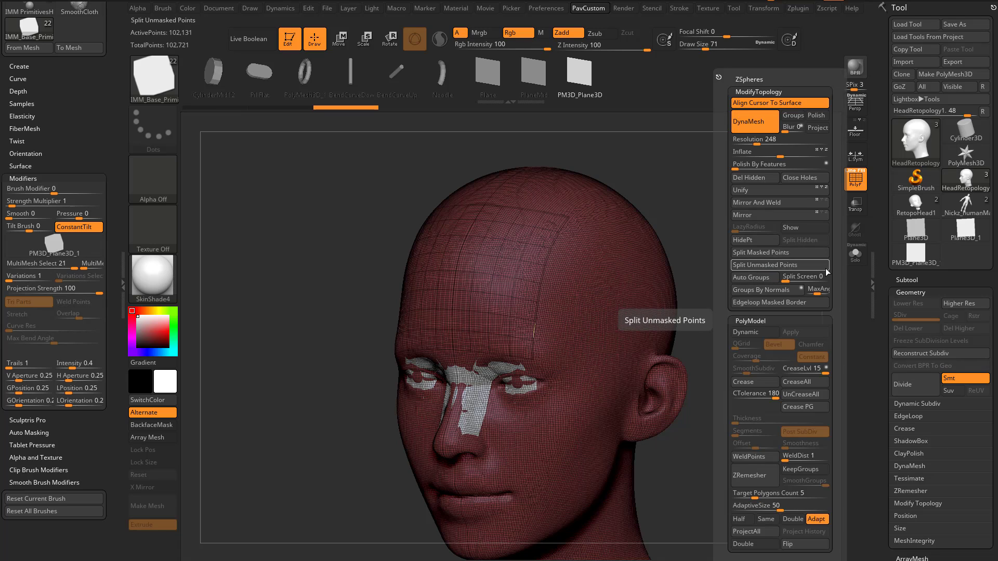
pyautogui.click(903, 279)
pyautogui.moveTo(884, 281); pyautogui.dragTo(886, 159)
pyautogui.moveTo(882, 370); pyautogui.dragTo(881, 169)
pyautogui.click(903, 331)
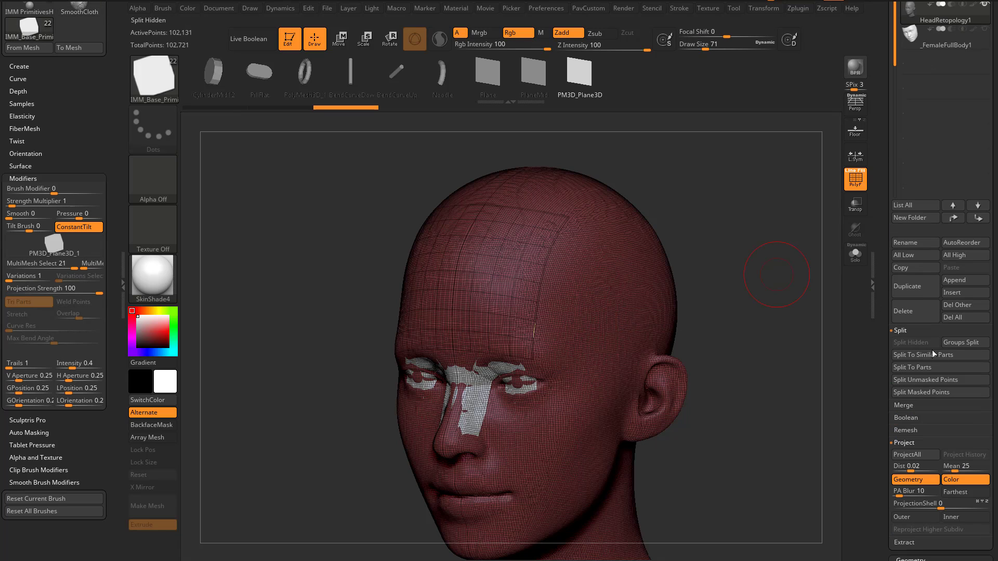
pyautogui.click(918, 380)
pyautogui.moveTo(806, 319); pyautogui.dragTo(811, 272)
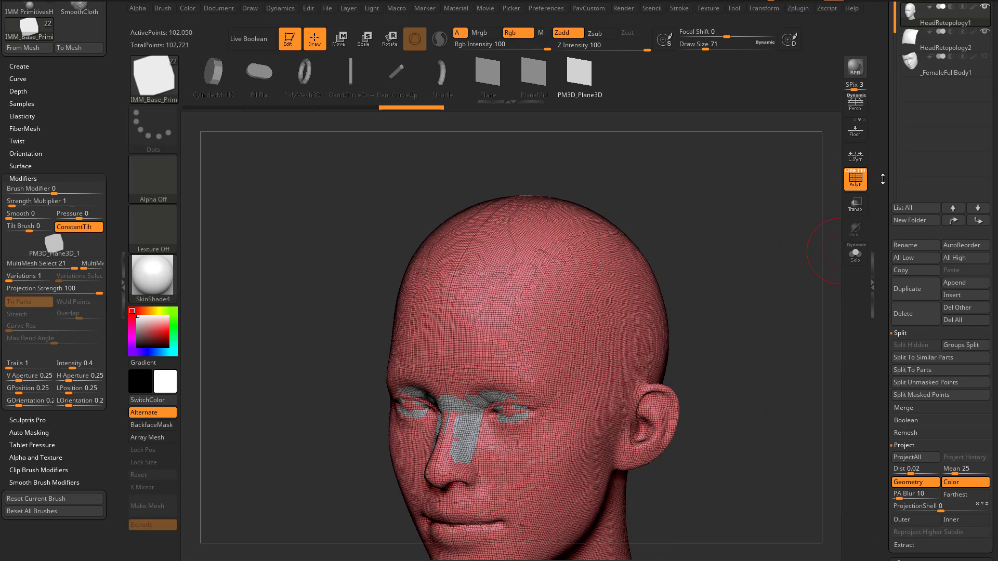
# Move the HeadRetopology subtool down one place so it sits directly above the forehead plane subtool
pyautogui.scroll(5, 882, 179)
pyautogui.click(937, 173)
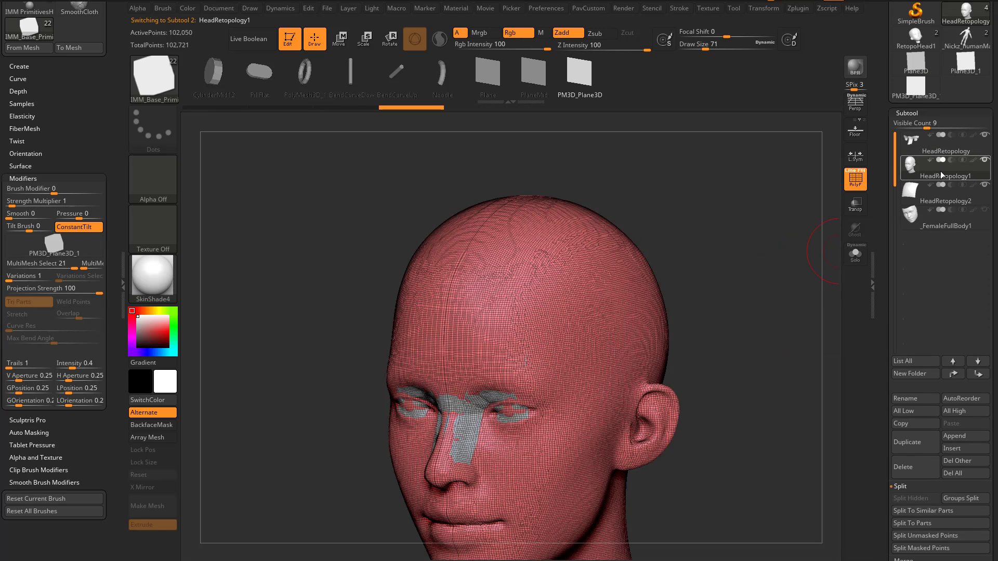
pyautogui.click(942, 198)
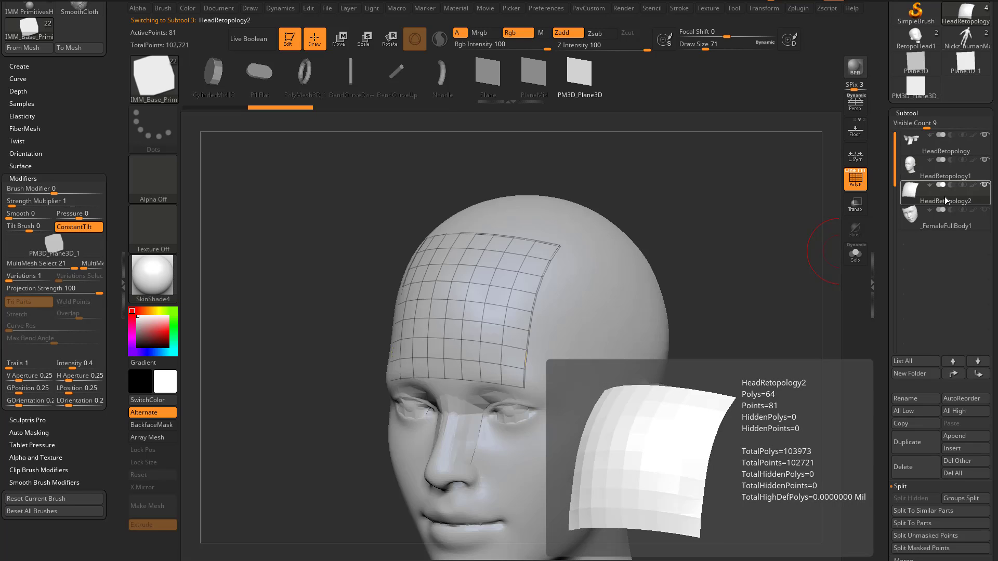
pyautogui.click(935, 152)
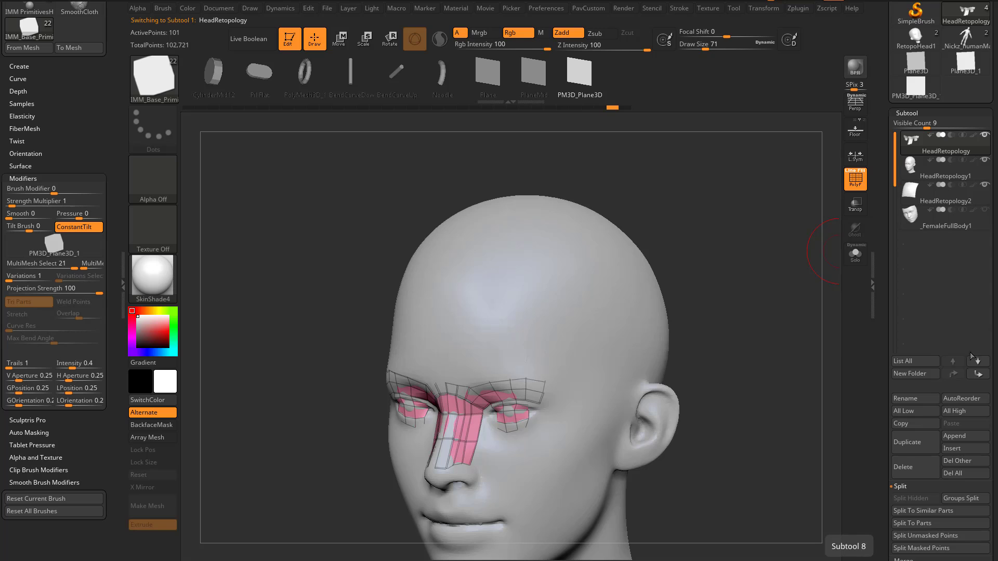
pyautogui.click(978, 374)
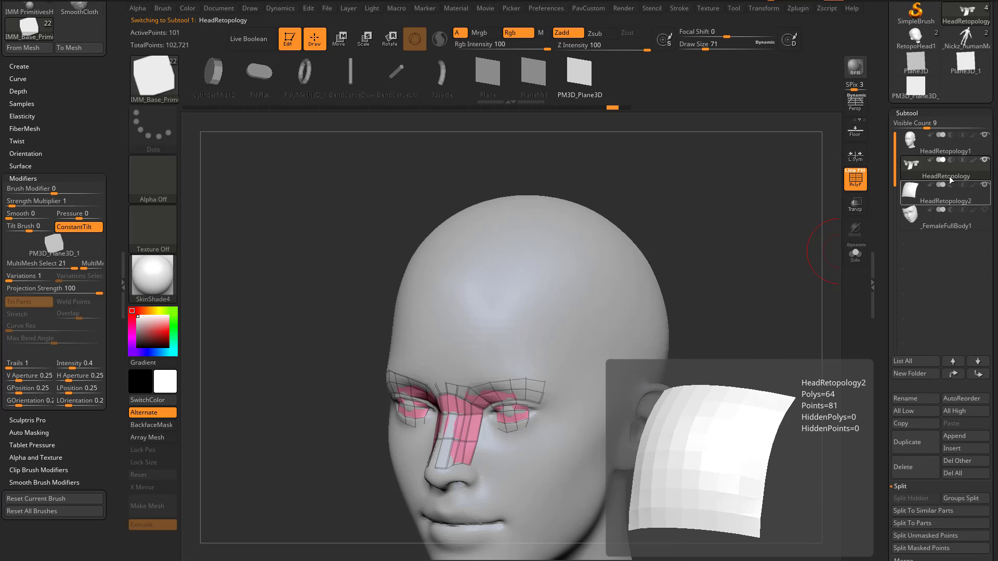
# Merge the HeadRetopology subtool down with the forehead plane, accepting that it cannot be undone
pyautogui.moveTo(885, 325); pyautogui.dragTo(882, 302)
pyautogui.scroll(-5, 882, 301)
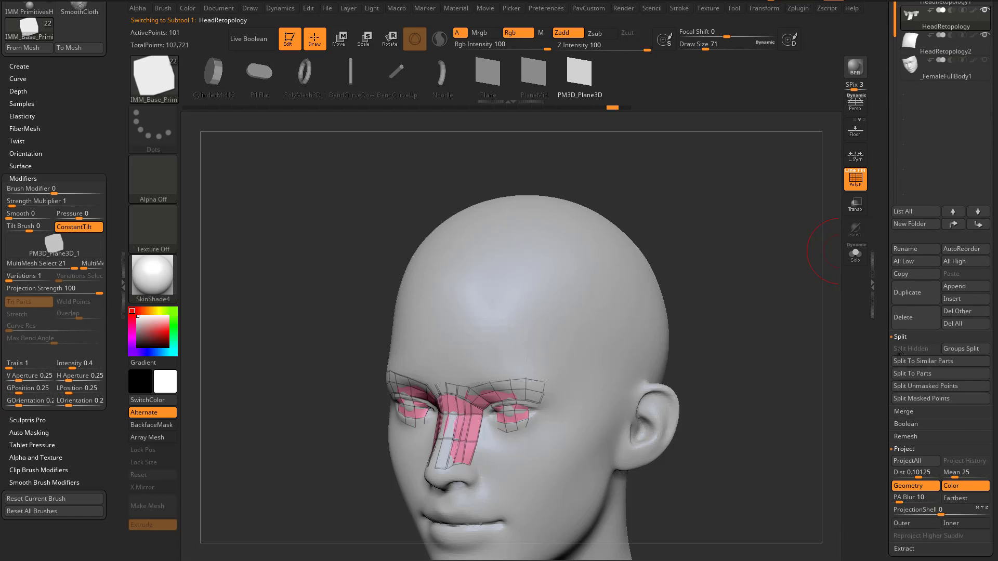
pyautogui.click(905, 411)
pyautogui.click(920, 427)
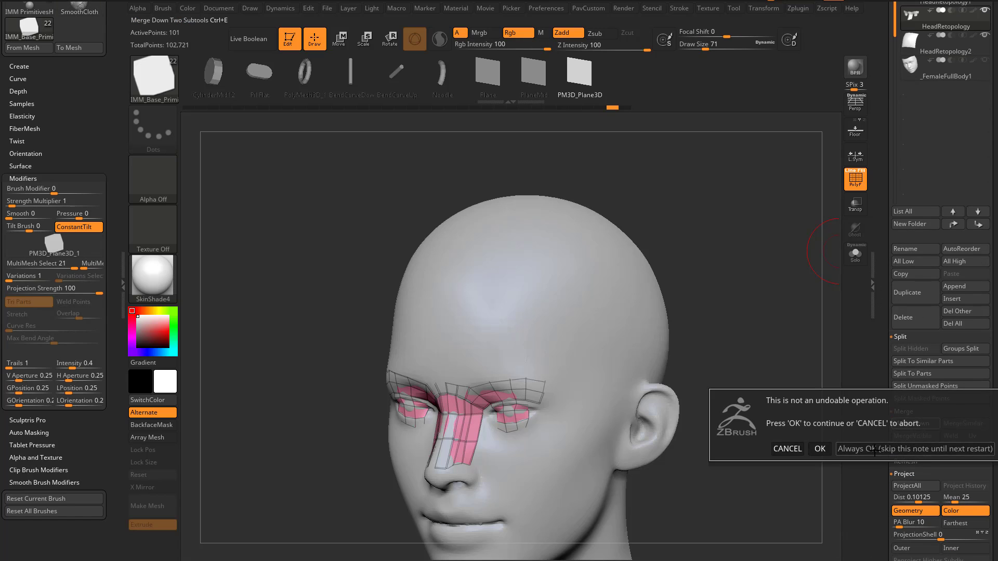
pyautogui.click(817, 446)
pyautogui.scroll(6, 930, 234)
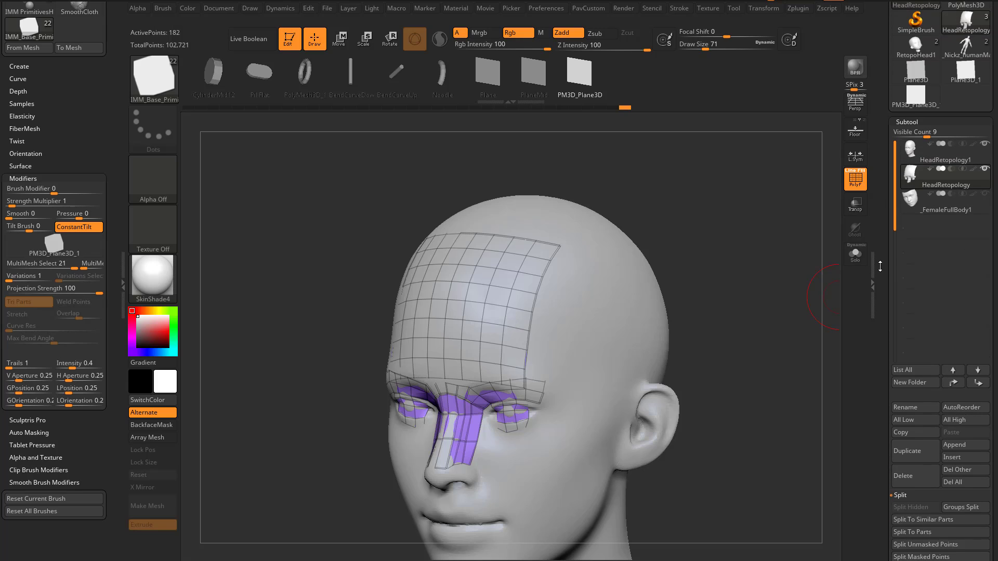
# Solo the merged retopology mesh as a single polygroup and isolate its forehead patch
pyautogui.click(856, 255)
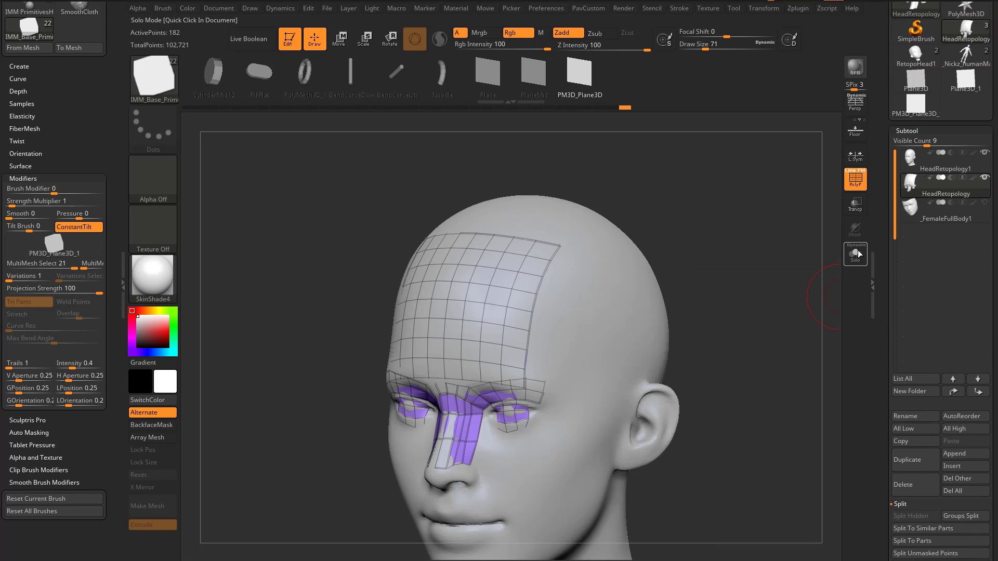
pyautogui.moveTo(748, 297); pyautogui.dragTo(776, 333)
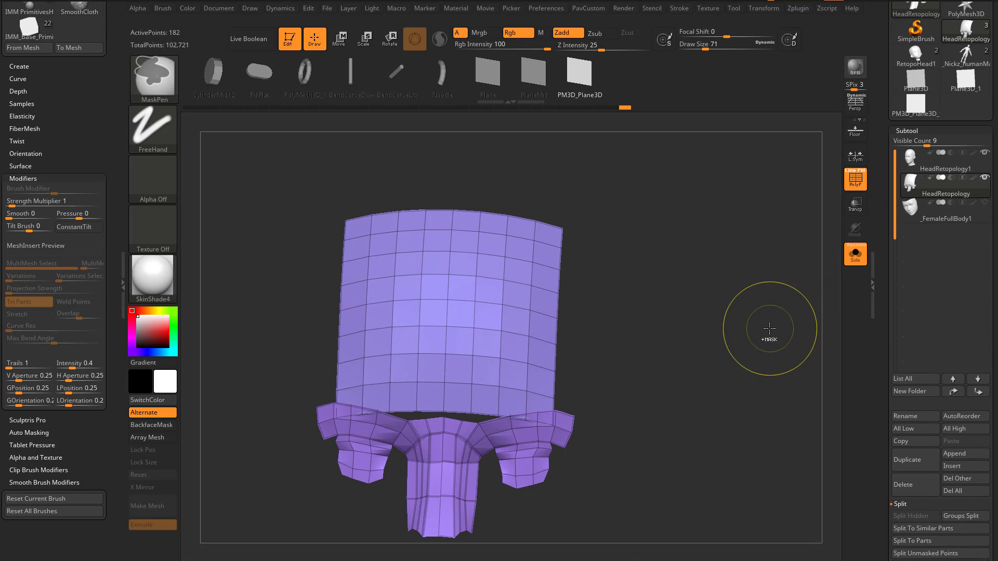
pyautogui.hotkey('ctrl', 'w')
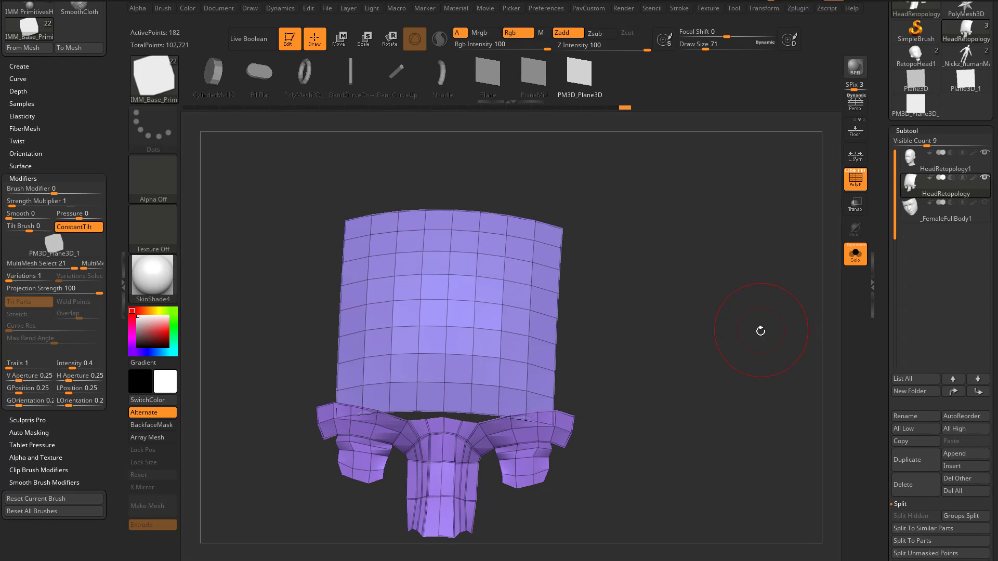
pyautogui.moveTo(759, 330); pyautogui.dragTo(495, 349)
pyautogui.keyDown('ctrl'); pyautogui.keyDown('shift'); pyautogui.click(499, 332); pyautogui.keyUp('shift'); pyautogui.keyUp('ctrl')
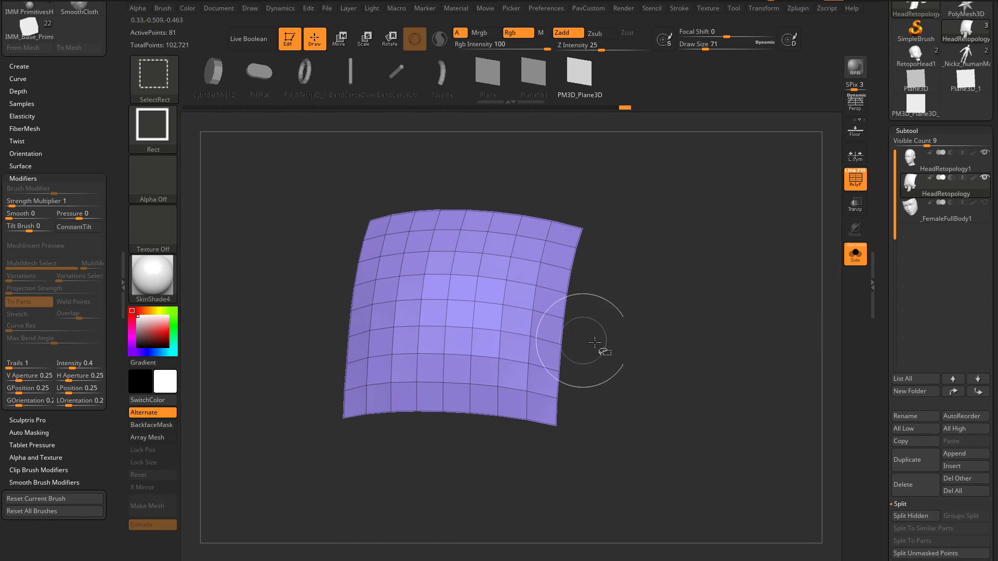
# Show the whole retopology mesh again, turn off solo, and turn on transparency so the strips show against the head
pyautogui.keyDown('ctrl'); pyautogui.keyDown('shift'); pyautogui.click(645, 363); pyautogui.keyUp('shift'); pyautogui.keyUp('ctrl')
pyautogui.keyDown('ctrl'); pyautogui.keyDown('shift'); pyautogui.click(503, 332); pyautogui.keyUp('shift'); pyautogui.keyUp('ctrl')
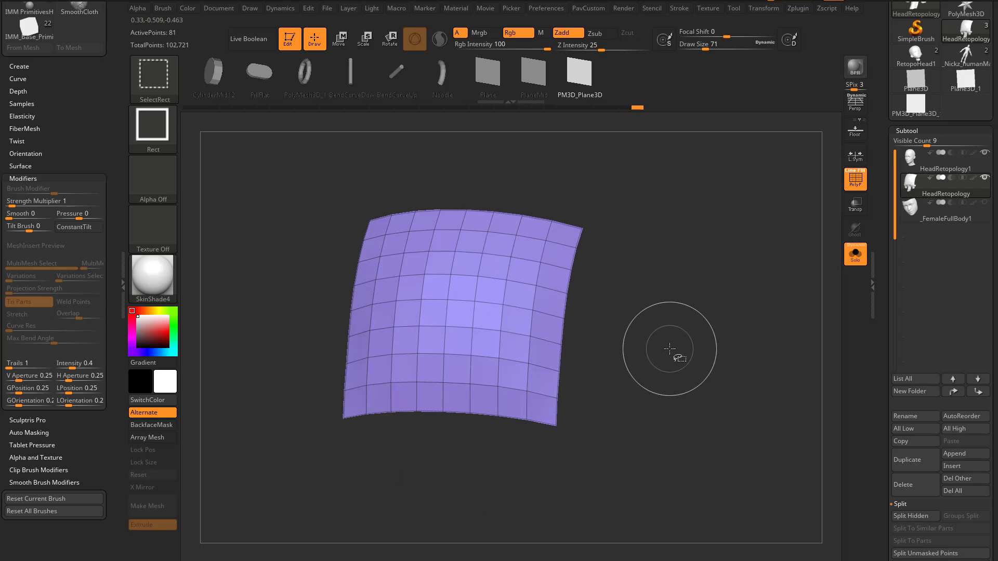
pyautogui.keyDown('ctrl'); pyautogui.keyDown('shift'); pyautogui.click(671, 349); pyautogui.keyUp('shift'); pyautogui.keyUp('ctrl')
pyautogui.click(856, 255)
pyautogui.moveTo(821, 280)
pyautogui.mouseDown()
pyautogui.moveTo(801, 287)
pyautogui.moveTo(836, 266)
pyautogui.mouseUp()
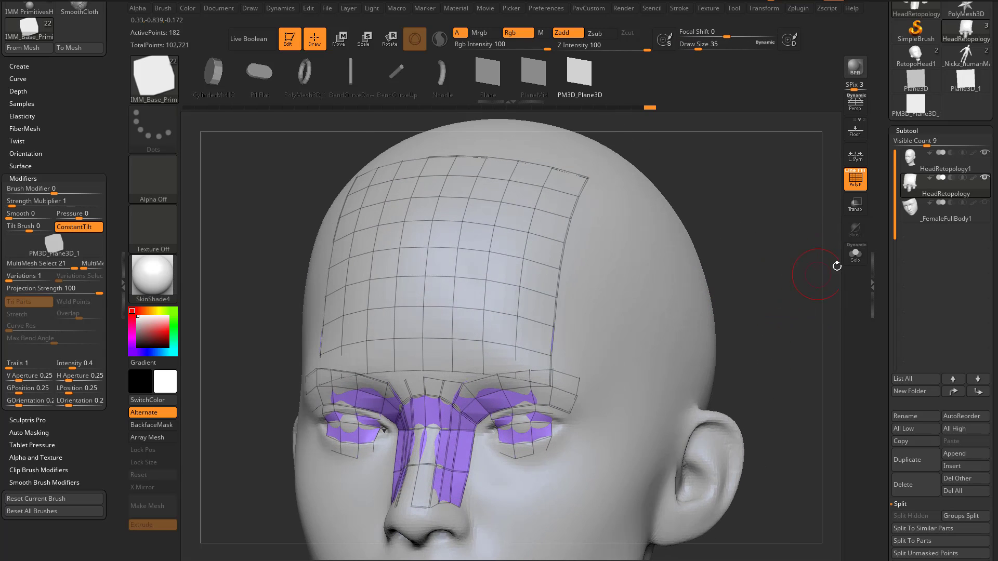
pyautogui.click(855, 216)
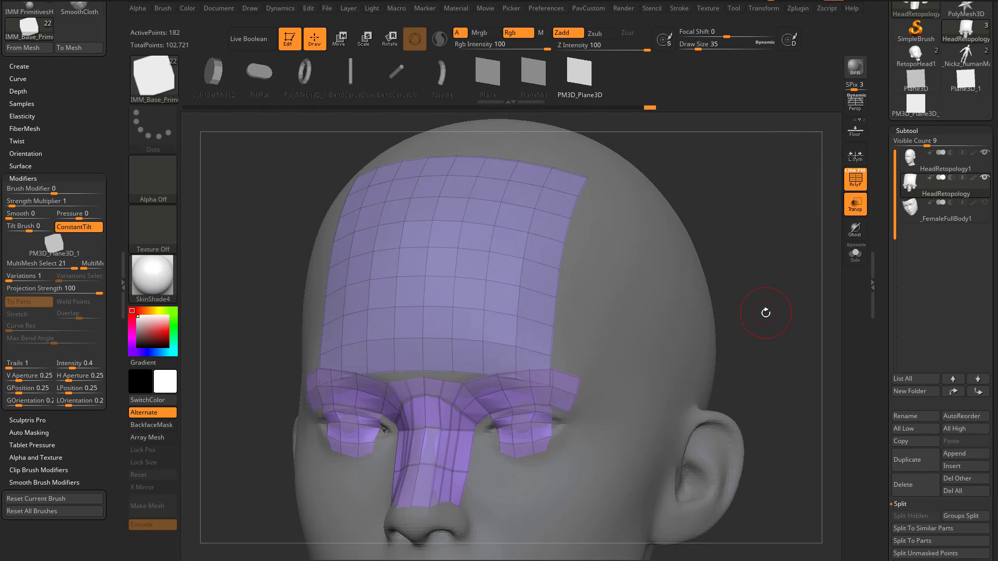
# Stitch the forehead patch's lower edge points to the brow strip points with the ZModeler brush
pyautogui.moveTo(764, 310)
pyautogui.mouseDown()
pyautogui.moveTo(768, 276)
pyautogui.moveTo(785, 279)
pyautogui.moveTo(760, 221)
pyautogui.mouseUp()
pyautogui.press('b')
pyautogui.press('m')
pyautogui.press('v')
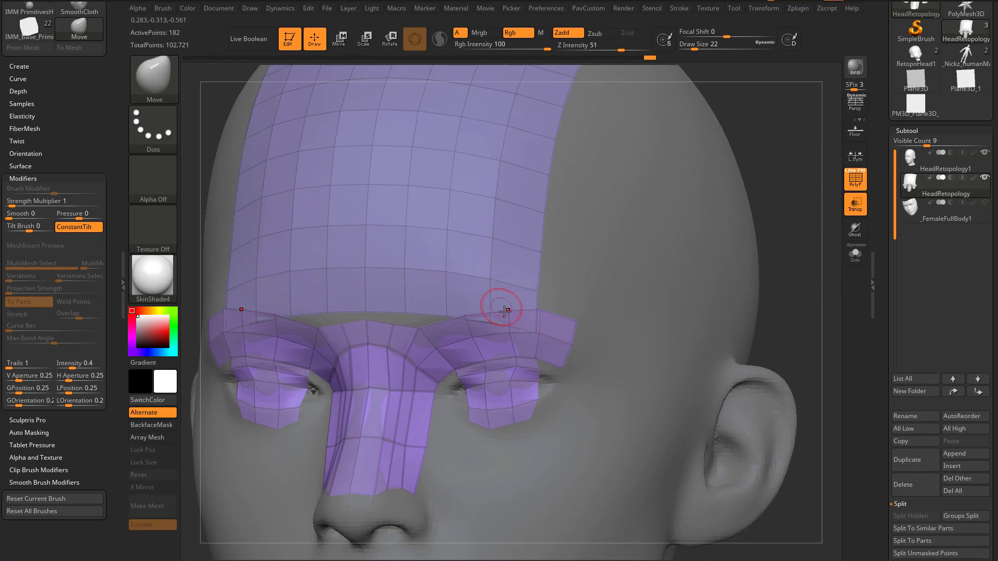
pyautogui.press('b')
pyautogui.press('z')
pyautogui.press('m')
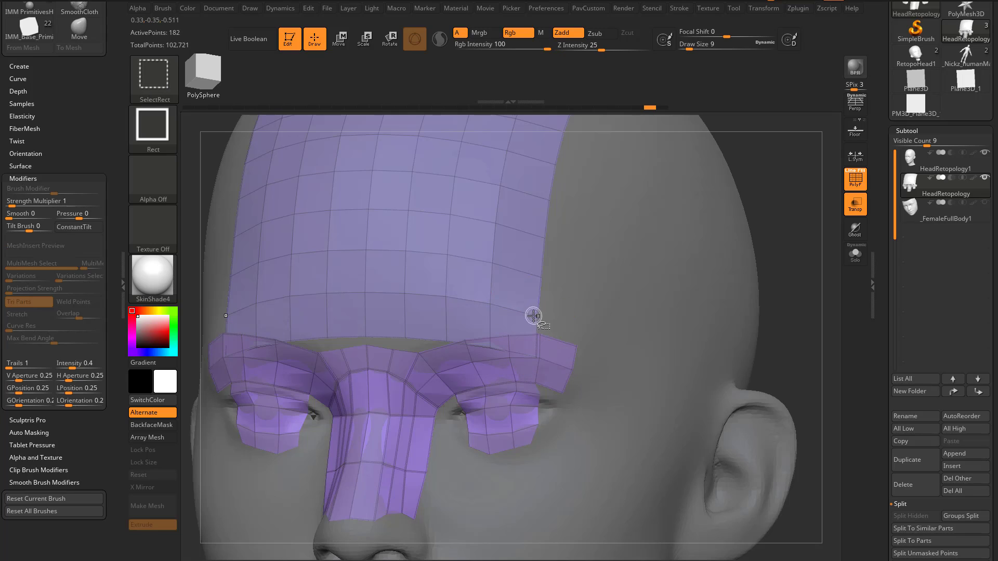
pyautogui.keyDown('ctrl'); pyautogui.keyDown('shift'); pyautogui.click(534, 316); pyautogui.keyUp('shift'); pyautogui.keyUp('ctrl')
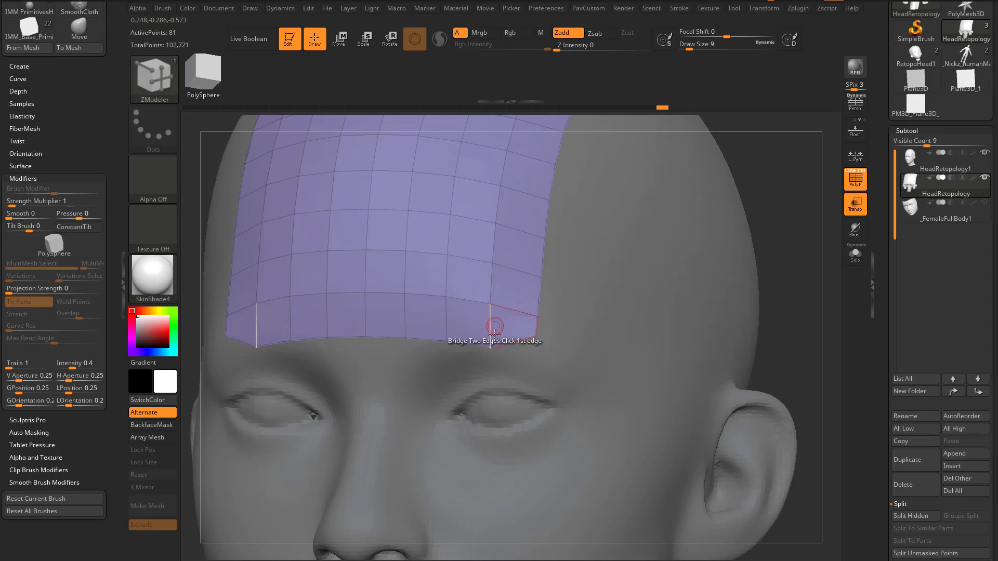
pyautogui.keyDown('ctrl'); pyautogui.keyDown('shift'); pyautogui.click(771, 253); pyautogui.keyUp('shift'); pyautogui.keyUp('ctrl')
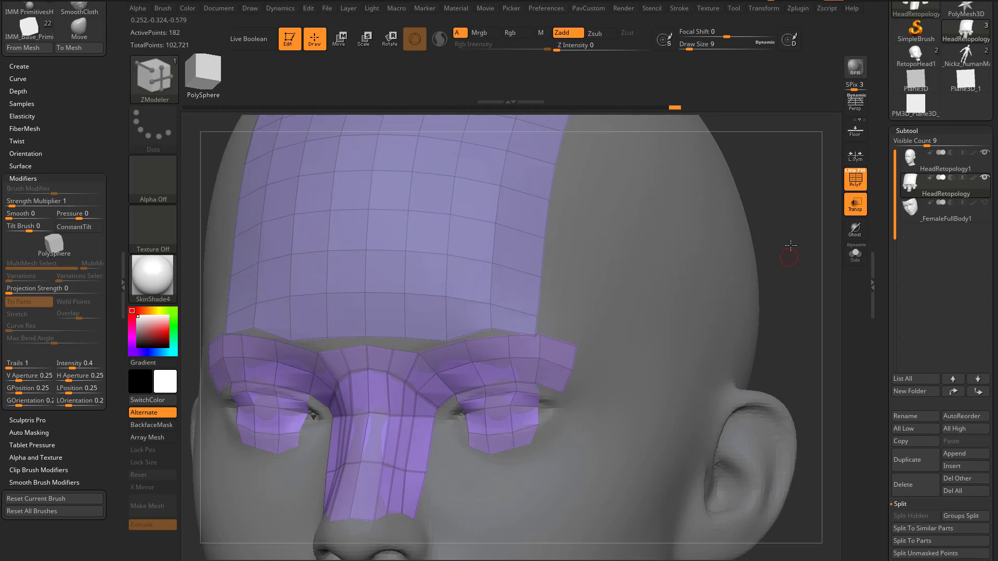
pyautogui.keyDown('alt'); pyautogui.moveTo(789, 247); pyautogui.dragTo(794, 225); pyautogui.keyUp('alt')
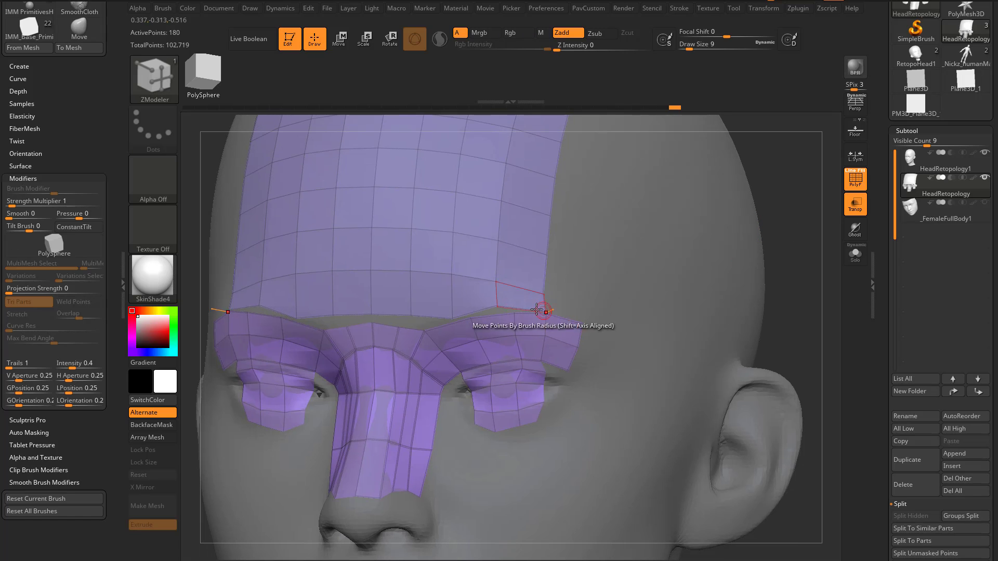
pyautogui.moveTo(497, 306); pyautogui.dragTo(517, 313)
pyautogui.moveTo(456, 317); pyautogui.dragTo(470, 318)
pyautogui.keyDown('shift'); pyautogui.moveTo(470, 318); pyautogui.dragTo(383, 324, button='right'); pyautogui.keyUp('shift')
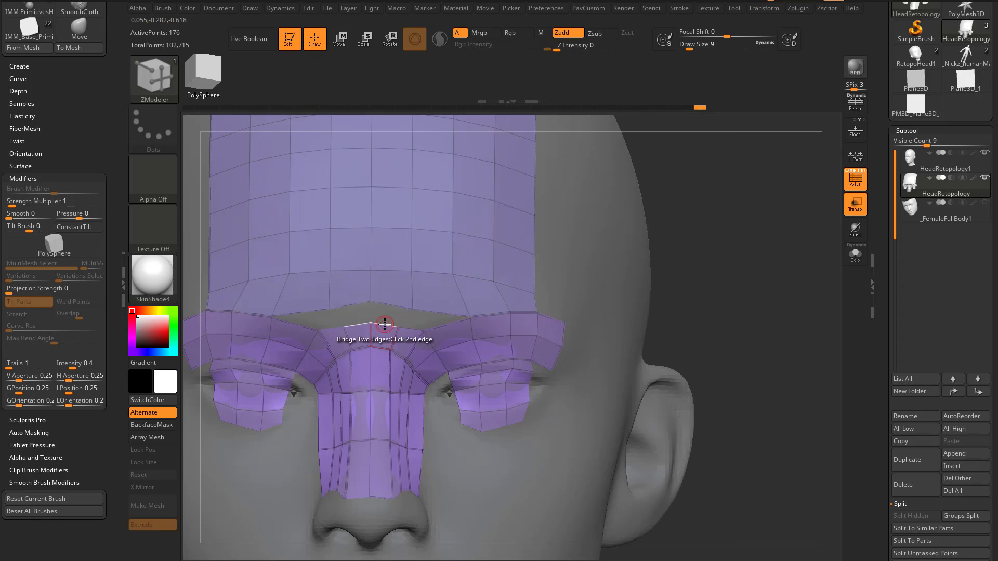
# Set the ZModeler edge action to Extrude and extrude the nose bridge's upper edges to meet the forehead patch
pyautogui.press('space')
pyautogui.press('space')
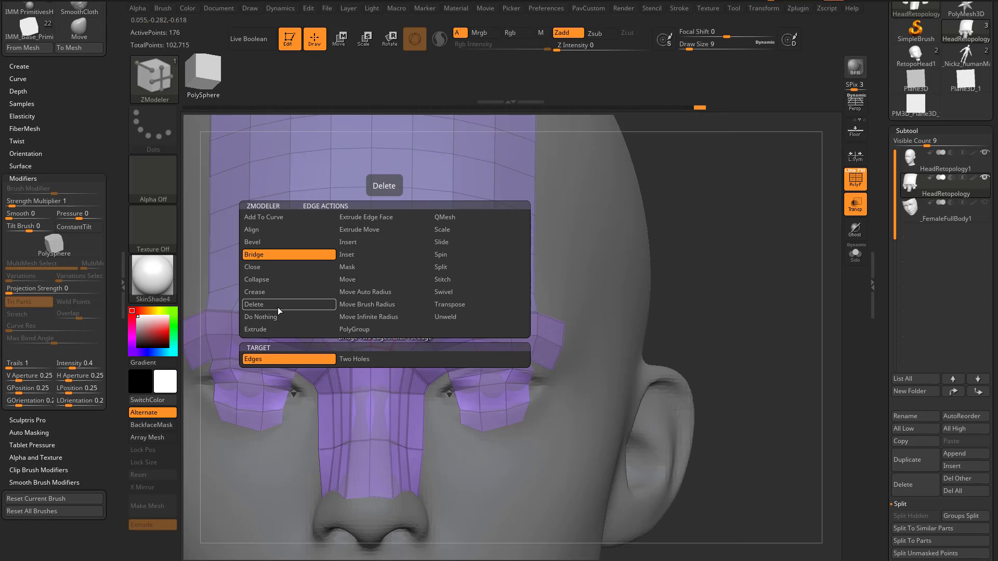
pyautogui.click(255, 329)
pyautogui.moveTo(379, 323); pyautogui.dragTo(387, 302)
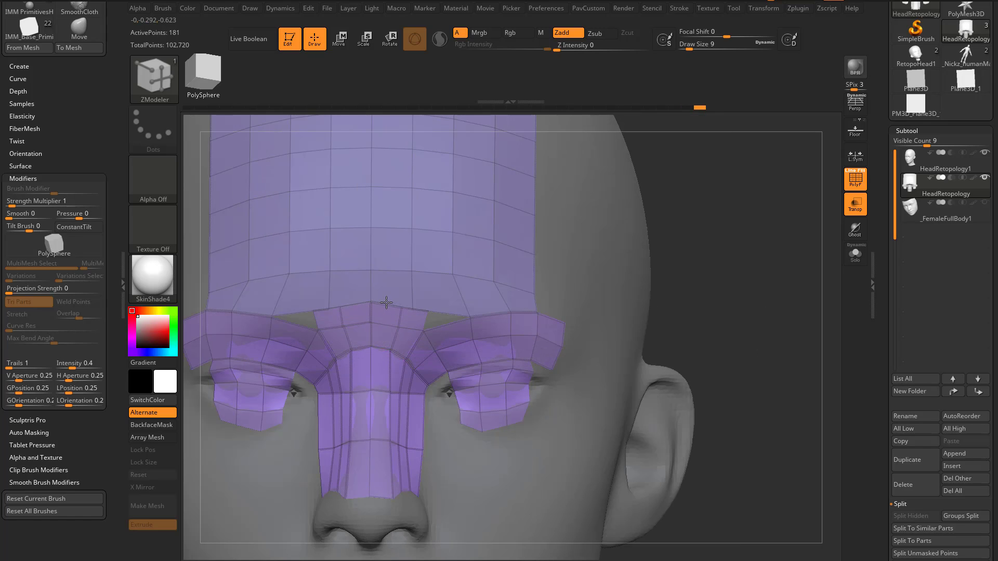
pyautogui.click(400, 309)
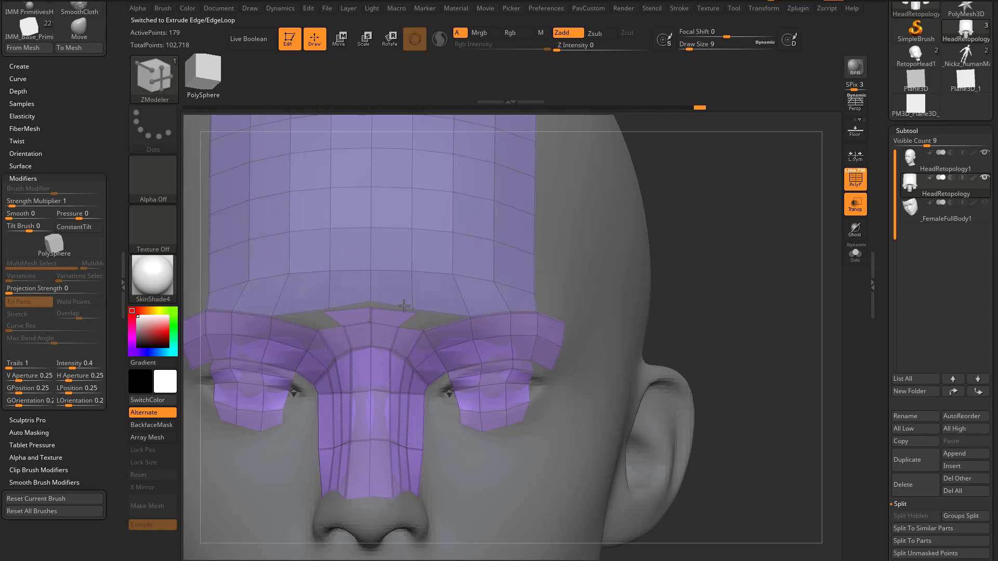
pyautogui.click(411, 312)
# Uncrease all mesh edges and fill the remaining gaps between the brow strips and forehead patch by extruding edges
pyautogui.scroll(-10, 893, 357)
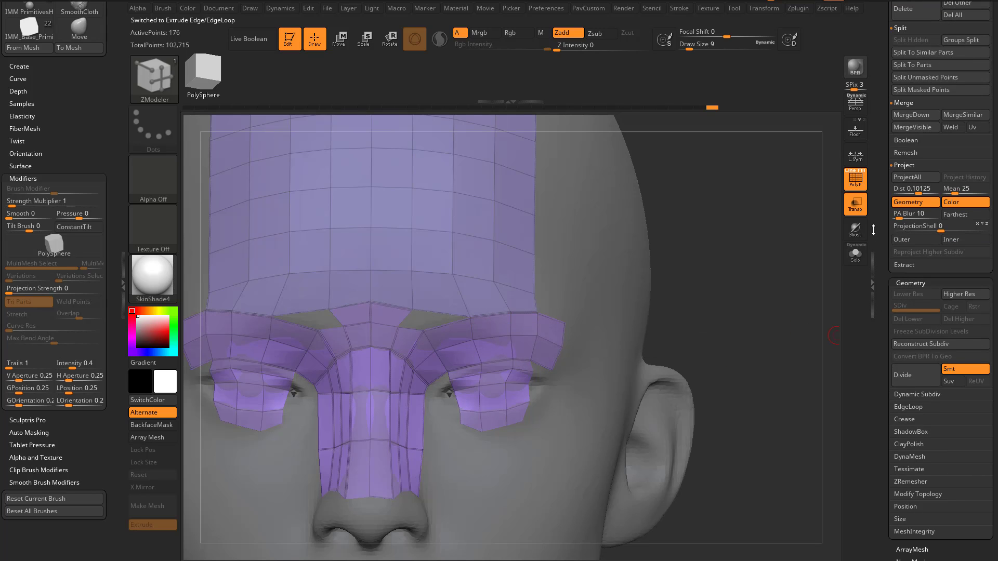
pyautogui.click(909, 423)
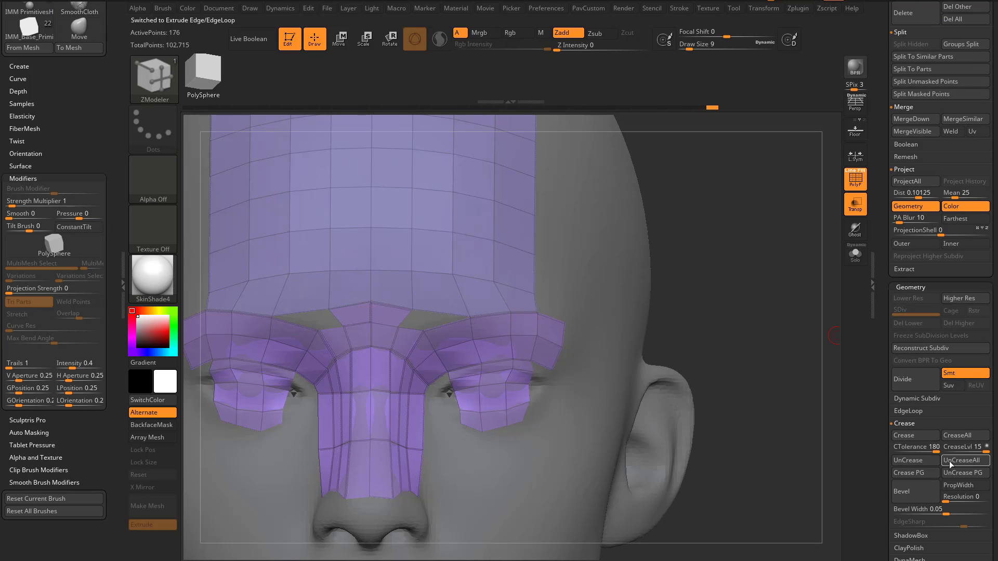
pyautogui.click(404, 316)
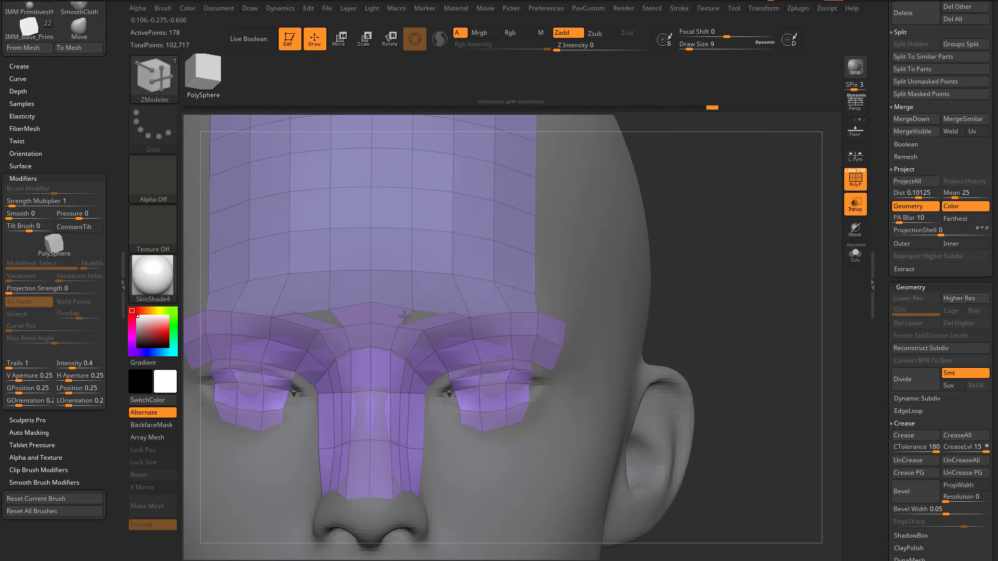
# Extrude the forehead patch's outer edge loop outward and join its lower corners to the brow strips
pyautogui.keyDown('alt'); pyautogui.moveTo(762, 305); pyautogui.dragTo(751, 315); pyautogui.keyUp('alt')
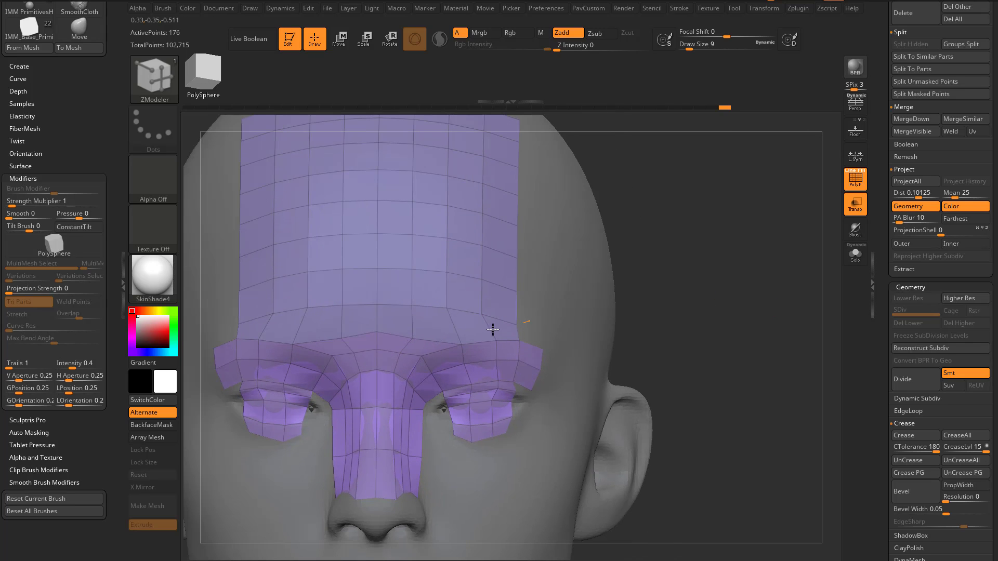
pyautogui.keyDown('alt'); pyautogui.moveTo(635, 298); pyautogui.dragTo(534, 332); pyautogui.keyUp('alt')
pyautogui.moveTo(482, 351); pyautogui.dragTo(511, 359)
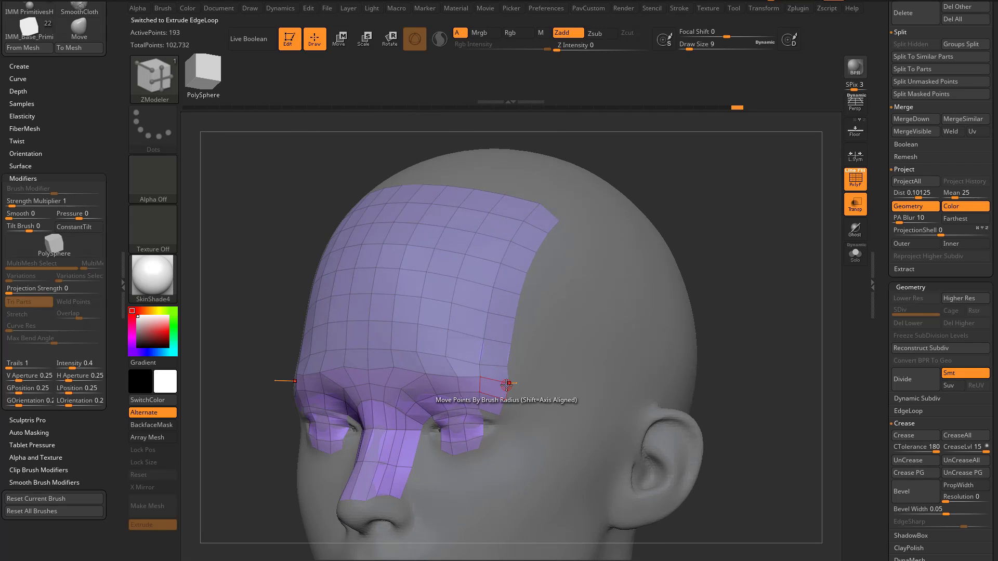
# Try to extrude the retopology mesh's entire open border outward as an edge loop
pyautogui.moveTo(515, 344); pyautogui.dragTo(524, 331)
pyautogui.press('alt')
pyautogui.hotkey('ctrl', 'z')
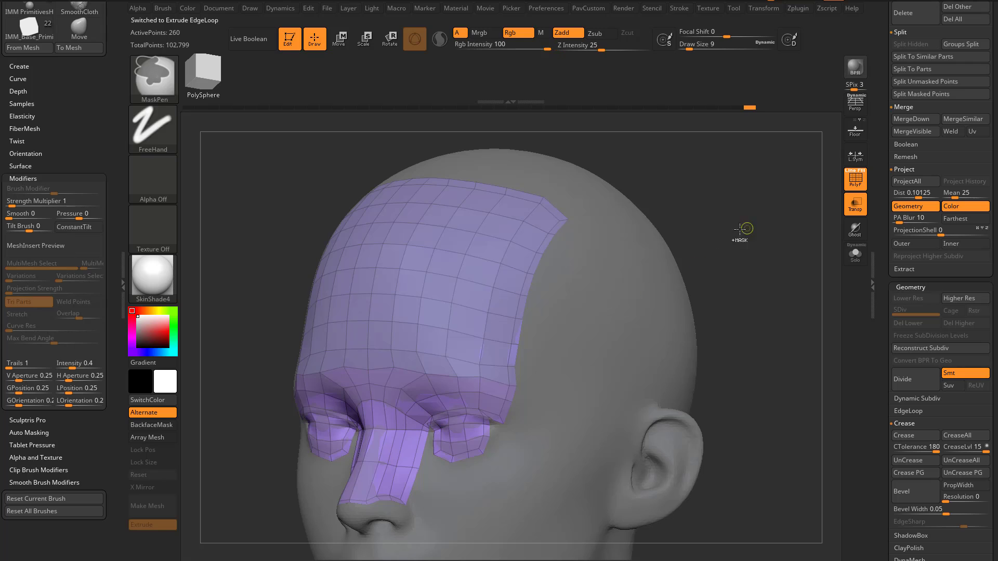
# Set the ZModeler draw size to 25 and face the head from the front
pyautogui.moveTo(747, 229); pyautogui.dragTo(503, 289)
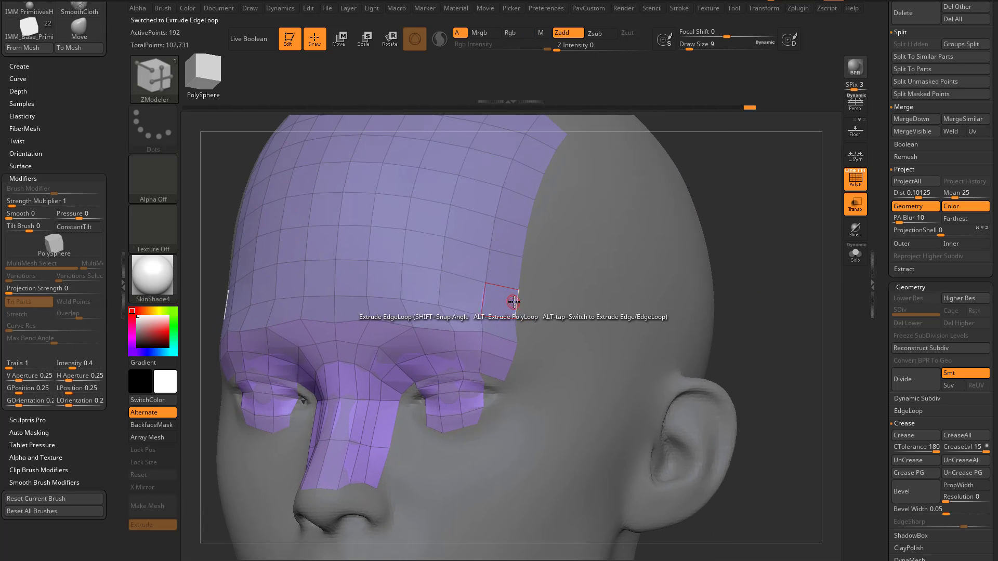
pyautogui.press('space')
pyautogui.moveTo(704, 325)
pyautogui.keyDown('shift'); pyautogui.mouseDown()
pyautogui.moveTo(783, 308)
pyautogui.moveTo(697, 308)
pyautogui.moveTo(698, 333)
pyautogui.moveTo(675, 339)
pyautogui.mouseUp(); pyautogui.keyUp('shift')
pyautogui.press('s')
pyautogui.press('s')
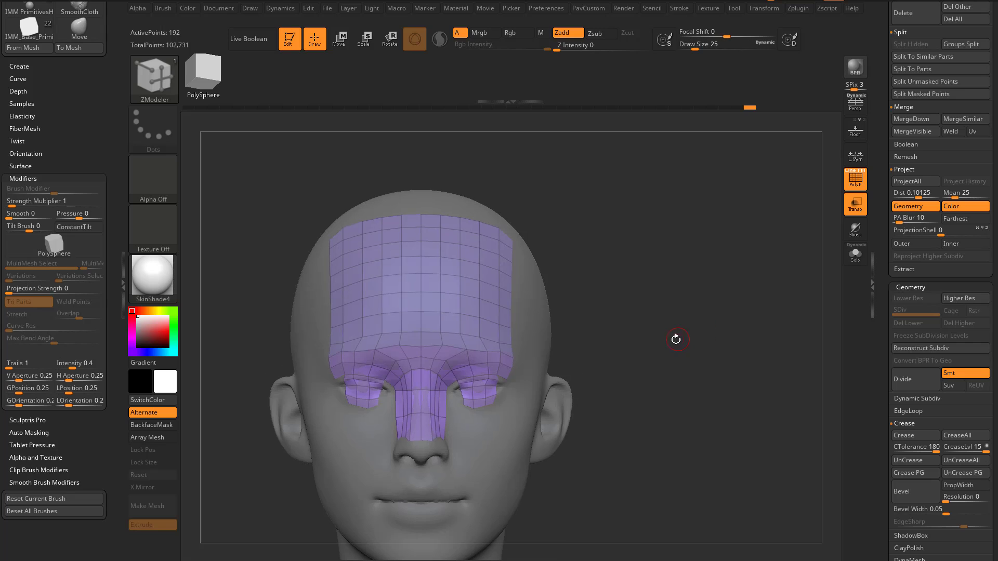
# Load the PolySphere.ZTL tool from the Lightbox tool library and fit the sphere in the view
pyautogui.moveTo(883, 283); pyautogui.dragTo(863, 426)
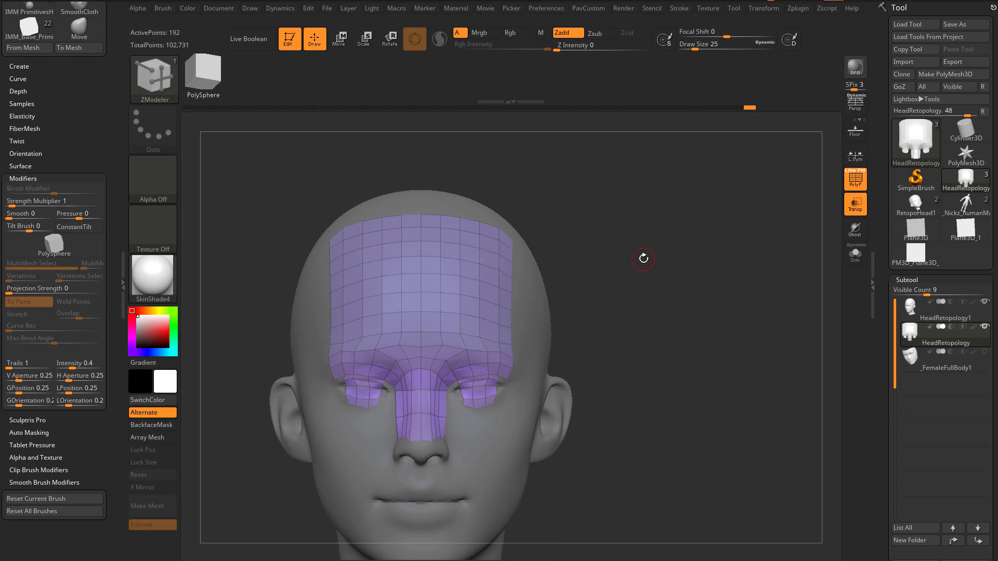
pyautogui.click(285, 122)
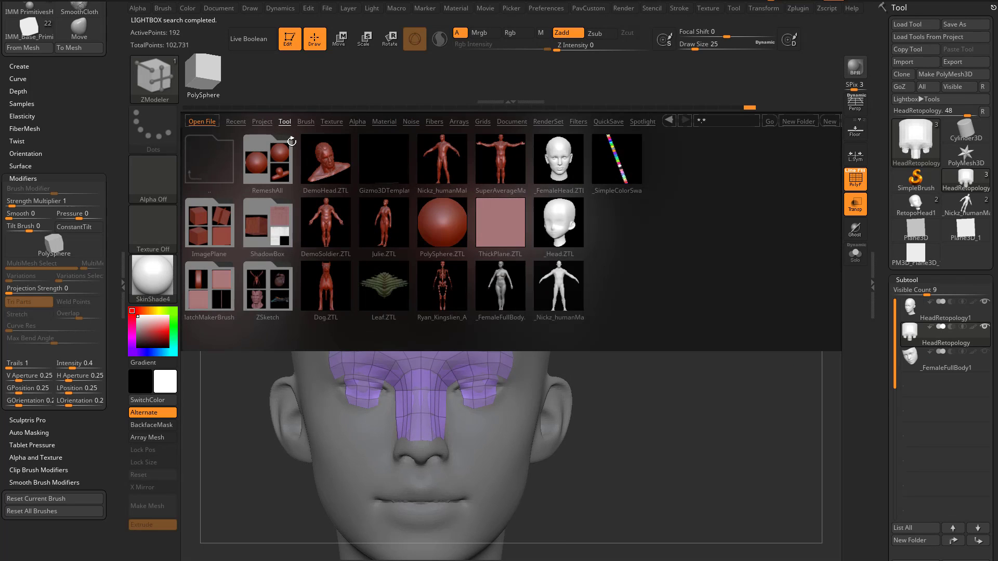
pyautogui.doubleClick(439, 225)
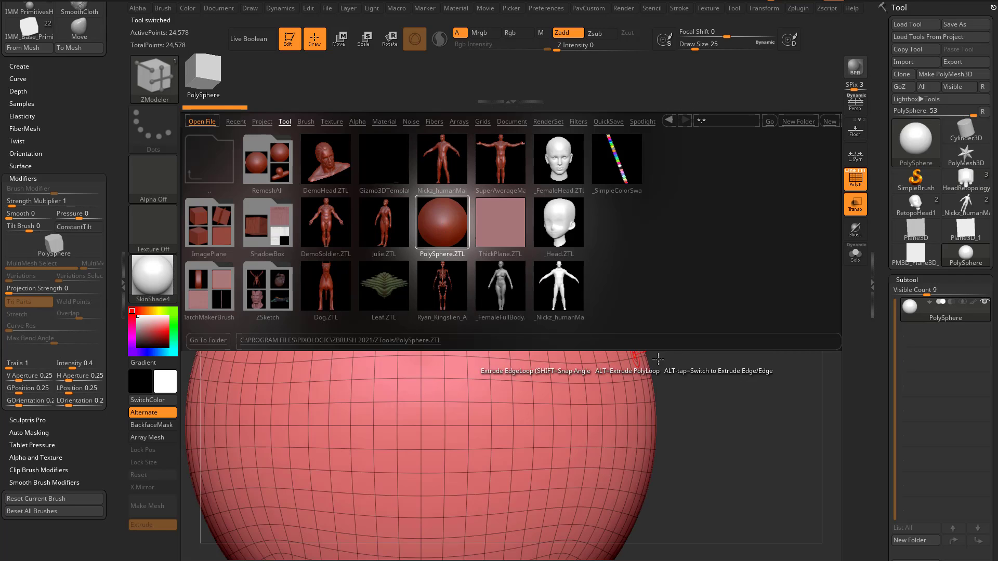
pyautogui.keyDown('alt'); pyautogui.moveTo(708, 326); pyautogui.dragTo(706, 249); pyautogui.keyUp('alt')
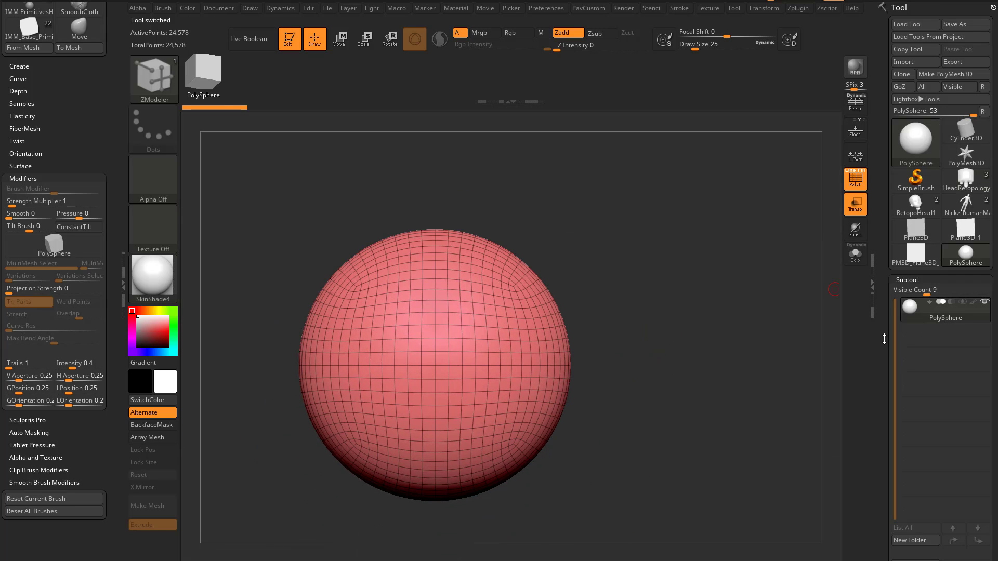
# Drop the sphere to subdivision level 1 and reconstruct lower subdivisions until only its coarsest base cage remains
pyautogui.moveTo(884, 339); pyautogui.dragTo(885, 205)
pyautogui.moveTo(912, 362); pyautogui.dragTo(894, 362)
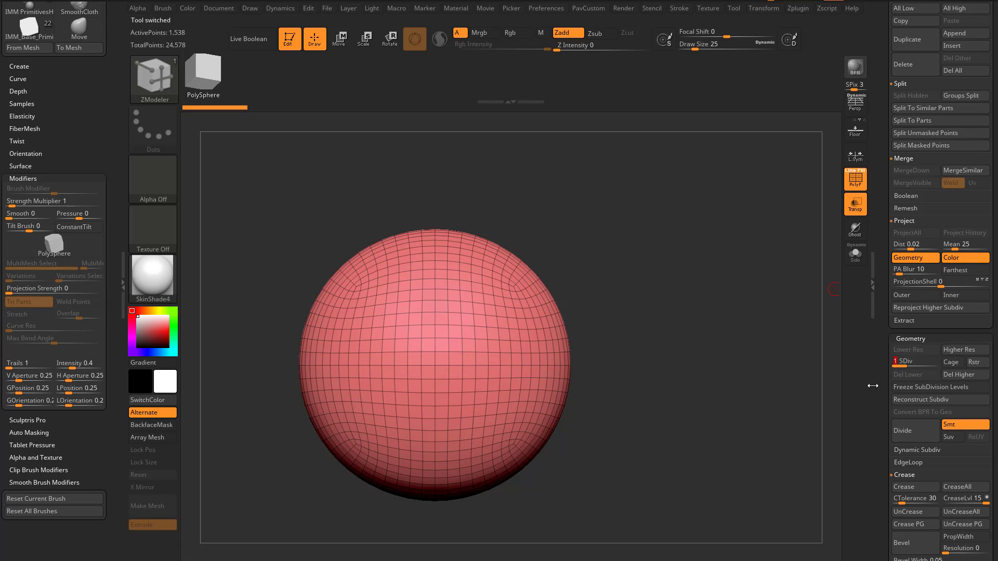
pyautogui.click(923, 401)
pyautogui.click(924, 399)
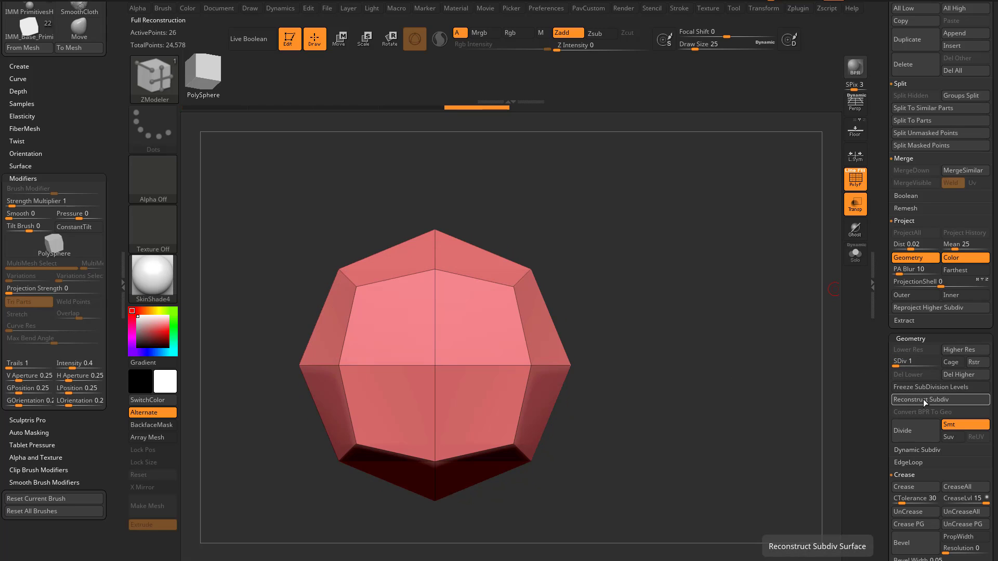
pyautogui.hotkey('ctrl', 'z')
pyautogui.keyDown('alt'); pyautogui.moveTo(735, 341); pyautogui.dragTo(743, 337); pyautogui.keyUp('alt')
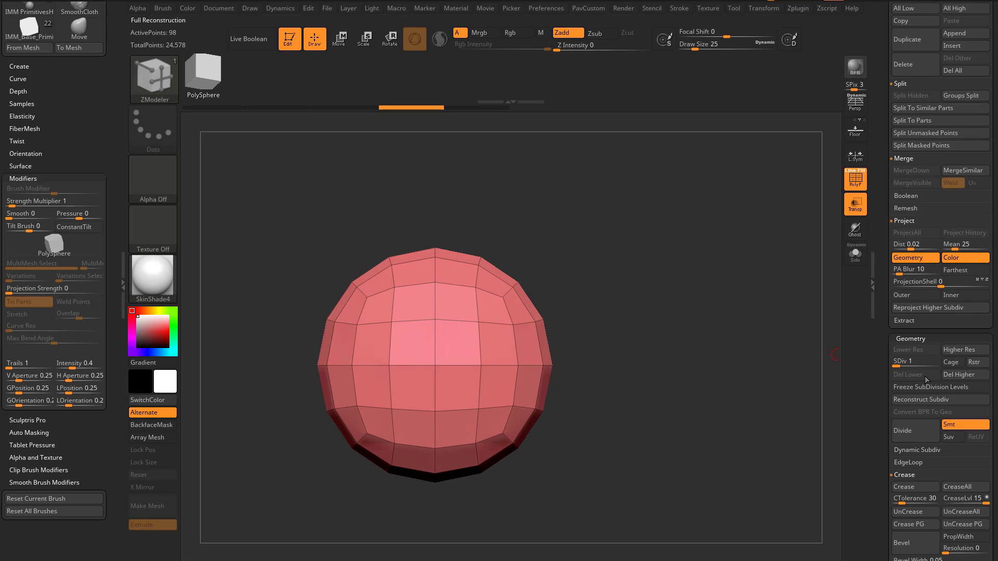
pyautogui.click(924, 405)
# Turn the coarse sphere to its side and hide one half, keeping only the other half visible
pyautogui.moveTo(618, 308); pyautogui.dragTo(598, 276)
pyautogui.keyDown('ctrl'); pyautogui.keyDown('shift'); pyautogui.moveTo(605, 212); pyautogui.dragTo(474, 510); pyautogui.keyUp('shift'); pyautogui.keyUp('ctrl')
pyautogui.moveTo(515, 391)
pyautogui.mouseDown()
pyautogui.moveTo(598, 359)
pyautogui.moveTo(437, 393)
pyautogui.mouseUp()
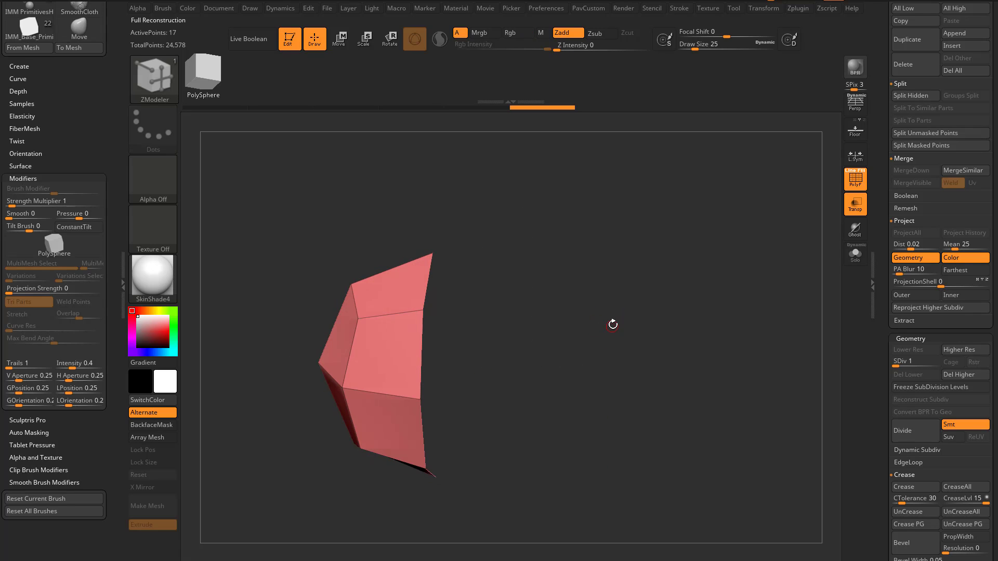
# Delete the sphere's higher subdivision levels and delete its hidden half
pyautogui.moveTo(880, 221); pyautogui.dragTo(885, 67)
pyautogui.moveTo(881, 419); pyautogui.dragTo(880, 307)
pyautogui.click(954, 106)
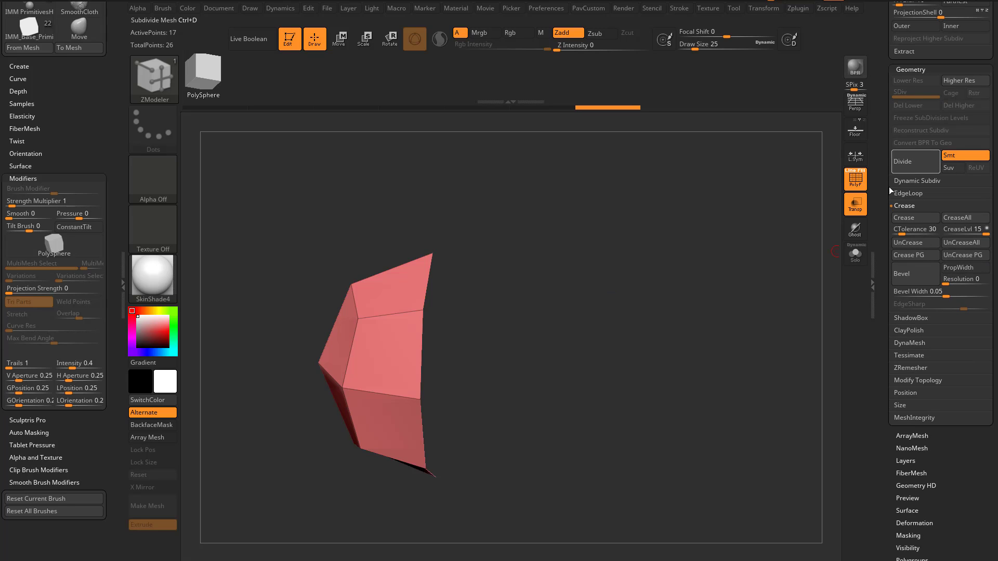
pyautogui.moveTo(884, 186); pyautogui.dragTo(884, 169)
pyautogui.press('shift')
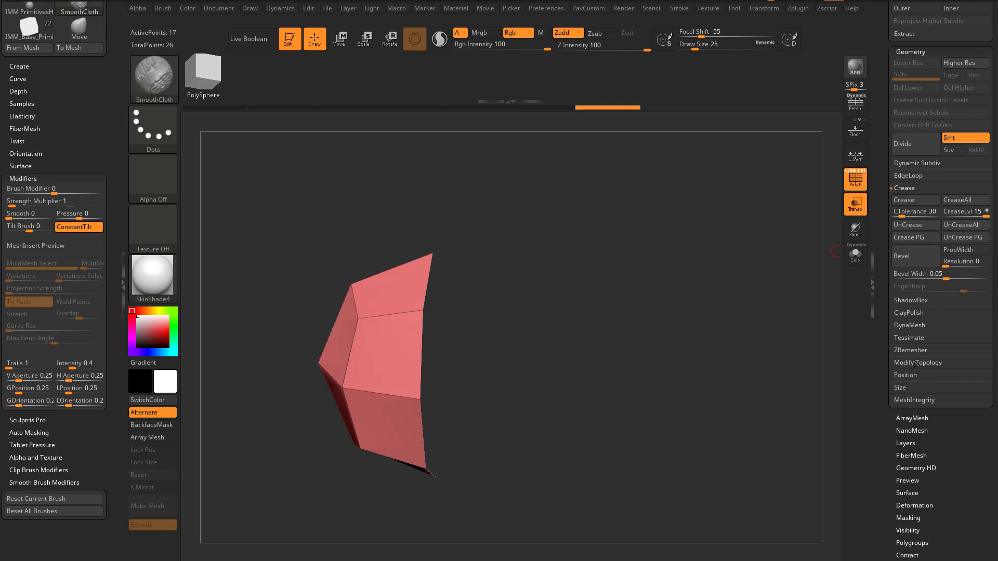
pyautogui.click(912, 364)
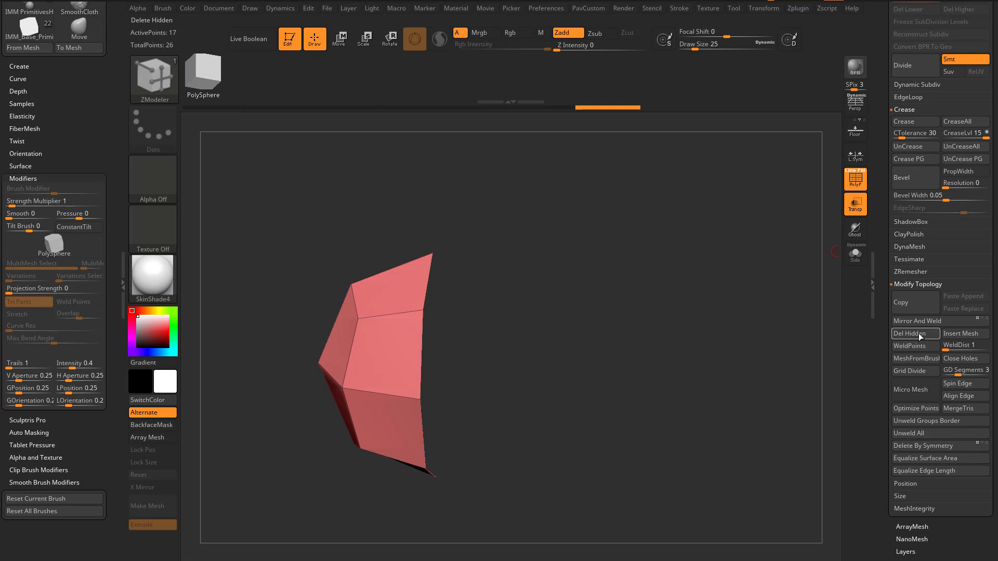
pyautogui.keyDown('ctrl'); pyautogui.keyDown('shift'); pyautogui.click(601, 280); pyautogui.keyUp('shift'); pyautogui.keyUp('ctrl')
# Flatten the half sphere along its Z axis with the gizmo and face the resulting octagonal disc from the front
pyautogui.press('w')
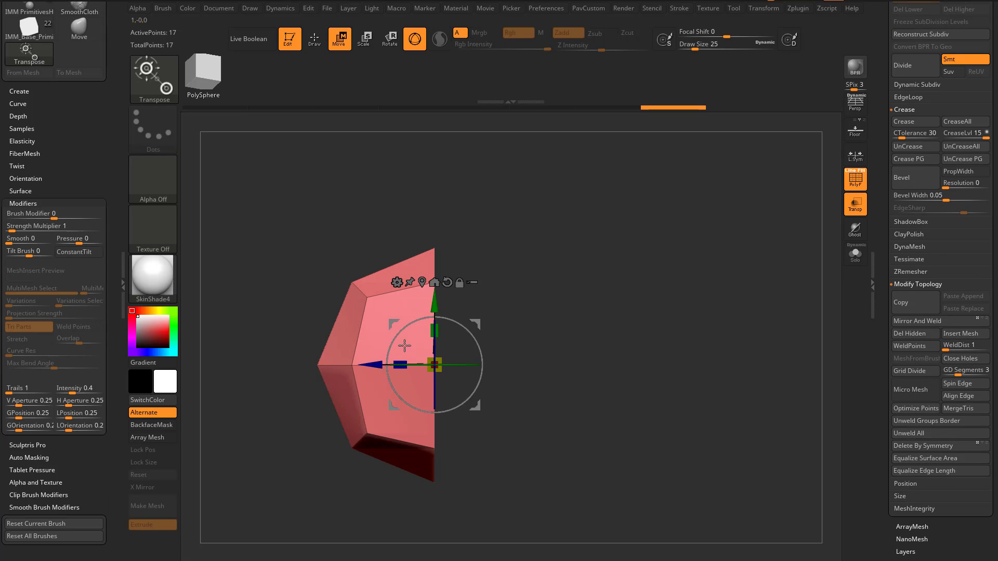
pyautogui.keyDown('shift'); pyautogui.moveTo(566, 281); pyautogui.dragTo(515, 273); pyautogui.keyUp('shift')
pyautogui.moveTo(403, 362); pyautogui.dragTo(633, 373)
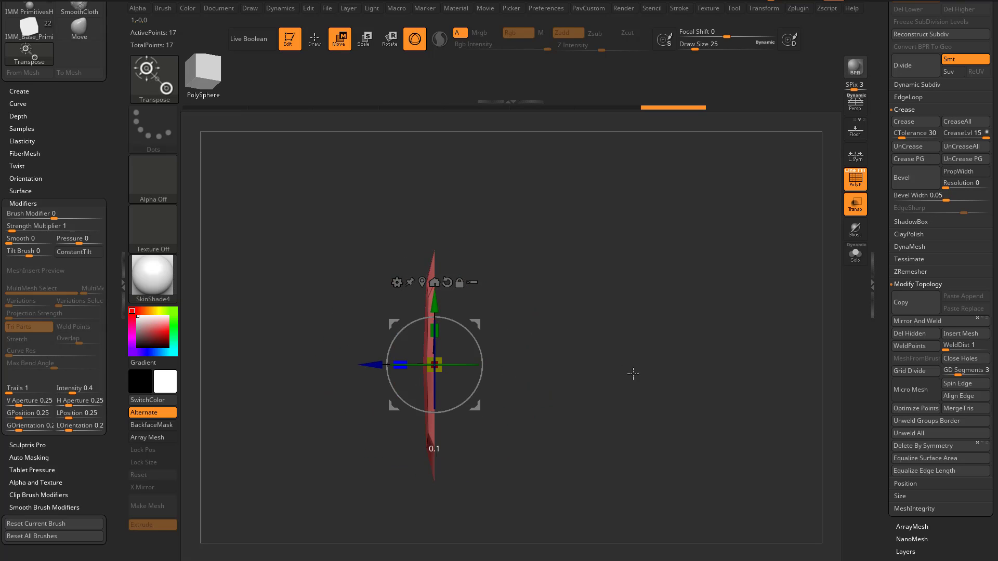
pyautogui.moveTo(401, 362); pyautogui.dragTo(641, 374)
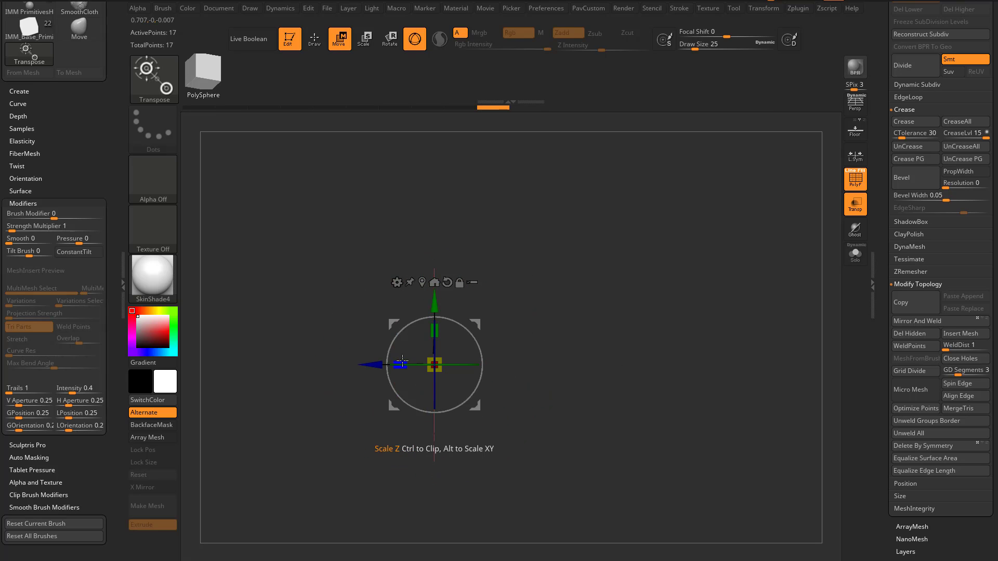
pyautogui.press('q')
pyautogui.keyDown('shift'); pyautogui.moveTo(541, 333); pyautogui.dragTo(618, 319); pyautogui.keyUp('shift')
pyautogui.keyDown('alt'); pyautogui.moveTo(619, 319); pyautogui.dragTo(686, 312); pyautogui.keyUp('alt')
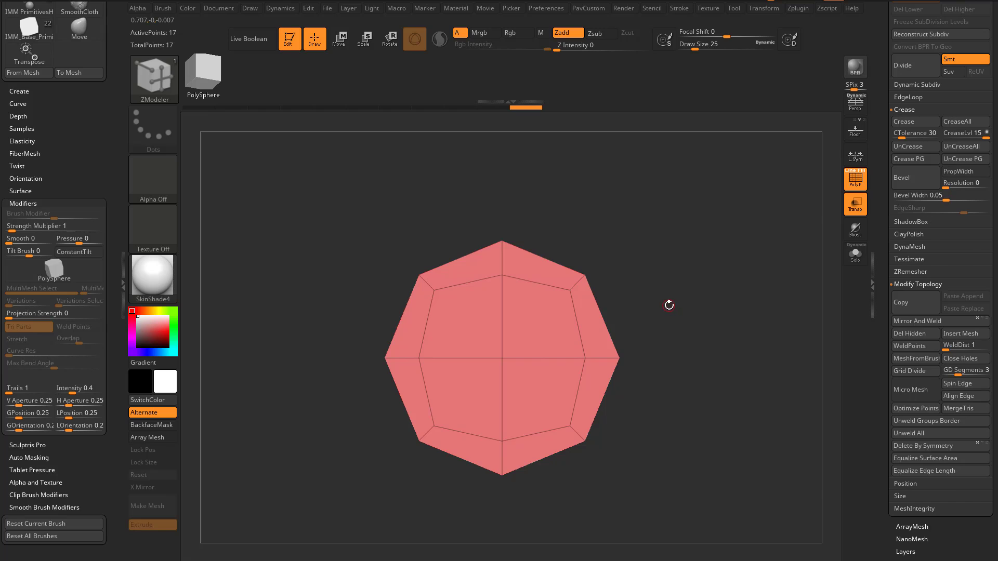
# Select the IMM_Base_Primitives insert mesh brush and turn on X symmetry
pyautogui.press('b')
pyautogui.click(493, 519)
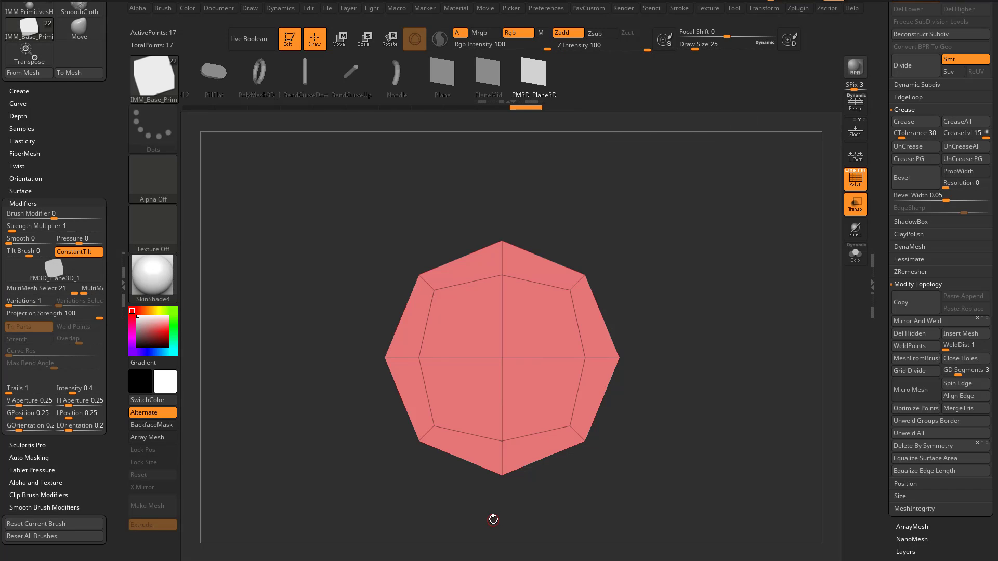
pyautogui.press('x')
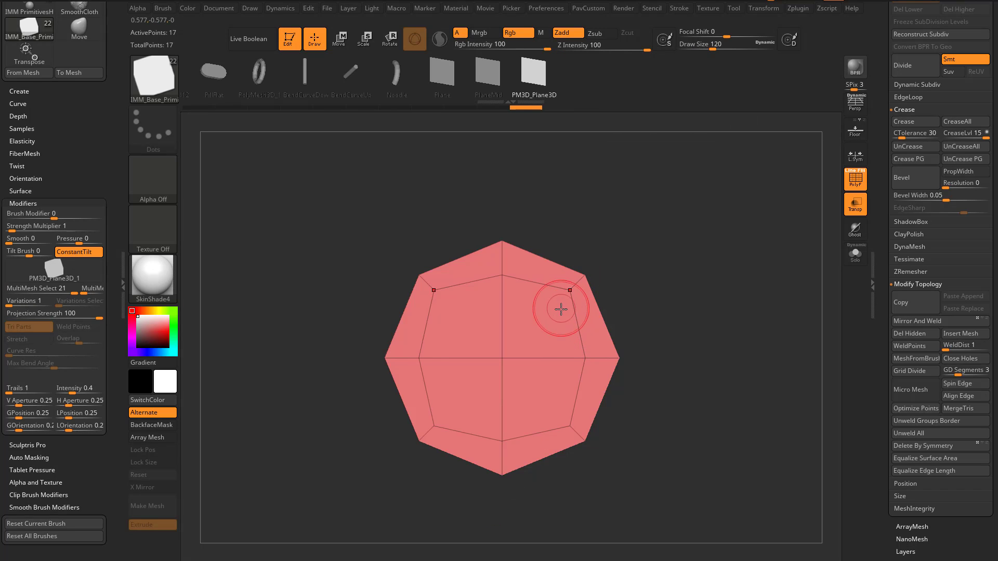
pyautogui.press('[')
# Reshape the disc's inner edge loop with the Move brush and stretch the disc into an oval that is wider along X
pyautogui.press('b')
pyautogui.press('m')
pyautogui.press('v')
pyautogui.moveTo(450, 281); pyautogui.dragTo(455, 292)
pyautogui.moveTo(434, 397); pyautogui.dragTo(472, 374)
pyautogui.moveTo(438, 331); pyautogui.dragTo(443, 331)
pyautogui.press('w')
pyautogui.press('q')
pyautogui.keyDown('alt'); pyautogui.moveTo(725, 310); pyautogui.dragTo(710, 331); pyautogui.keyUp('alt')
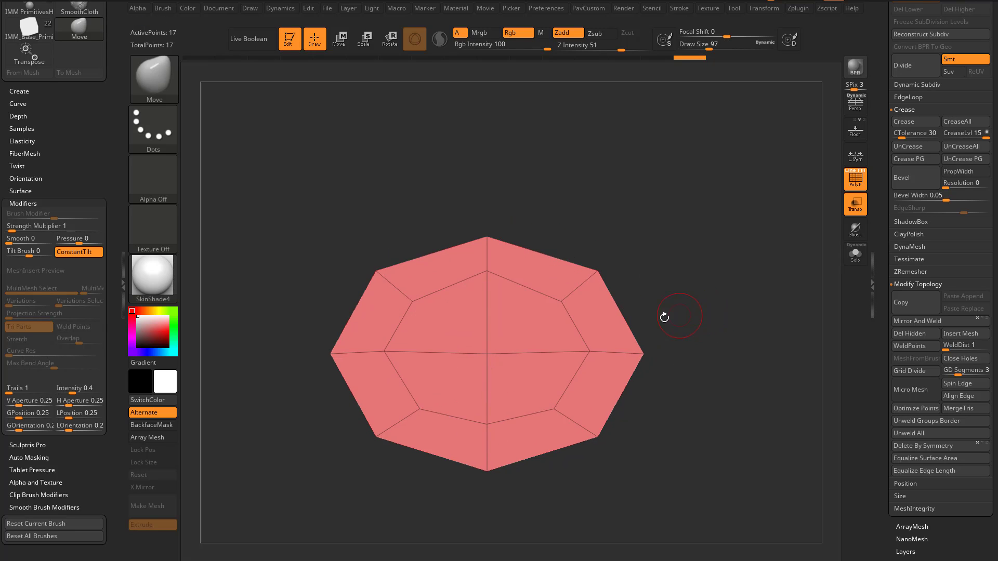
# Select the IMM_Base_Primitives brush again and rename the oval disc's subtool to OrbitMesh
pyautogui.press('b')
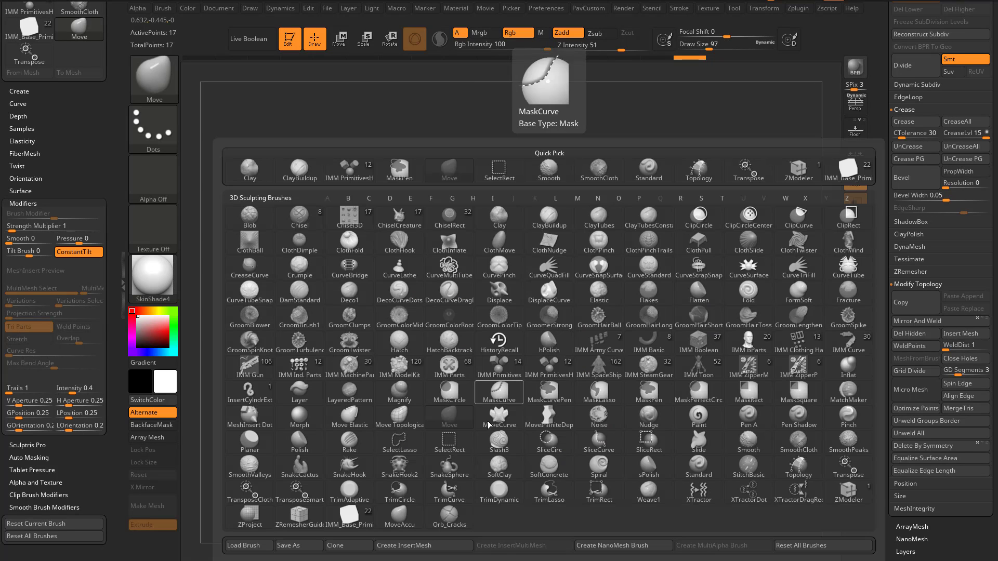
pyautogui.click(352, 514)
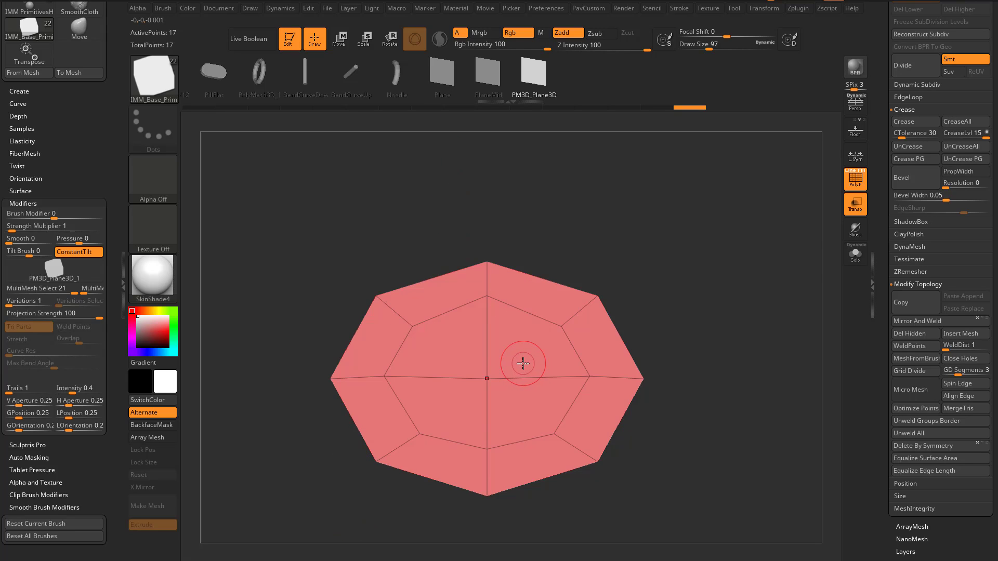
pyautogui.moveTo(889, 234); pyautogui.dragTo(890, 365)
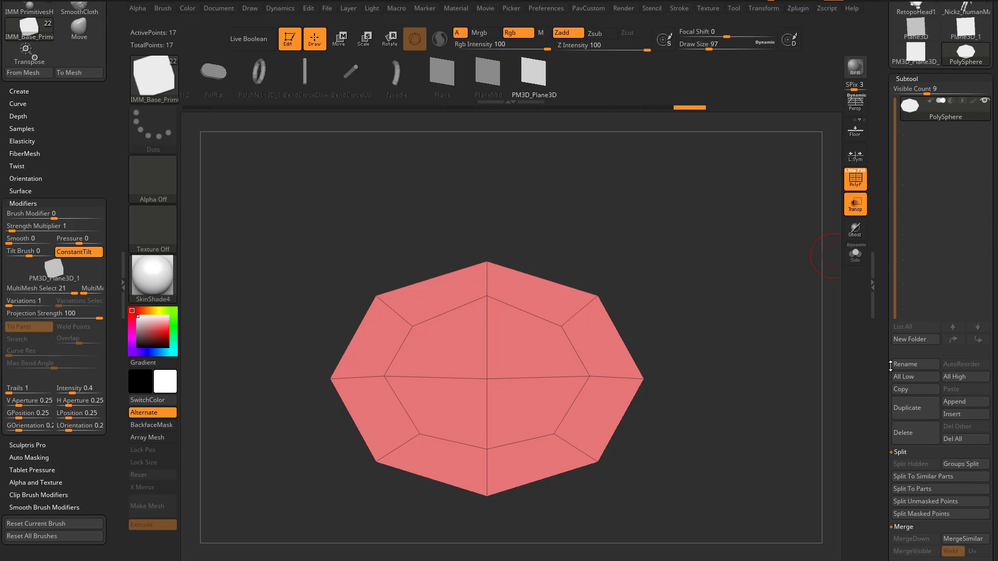
pyautogui.click(911, 363)
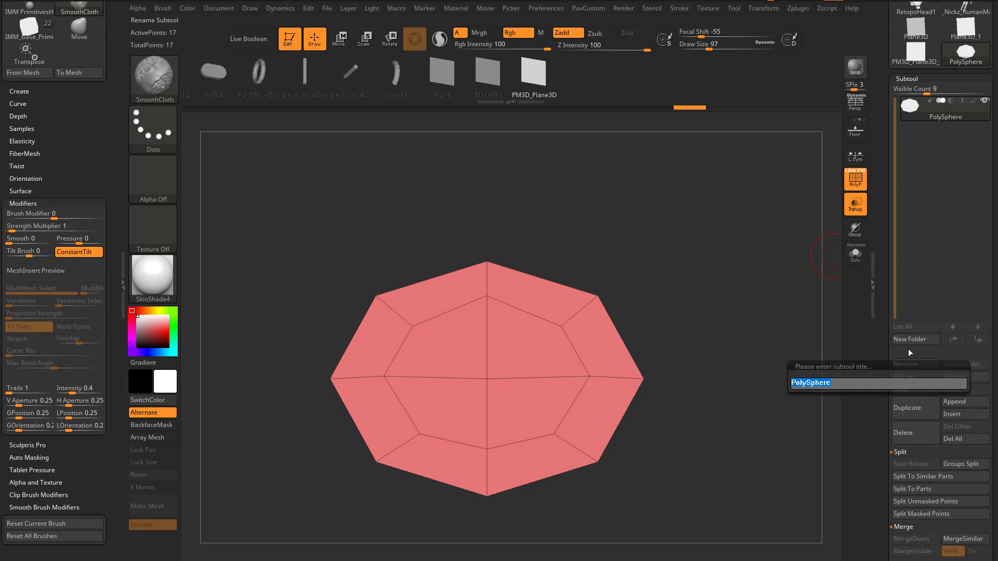
pyautogui.write('OrbitMesh')
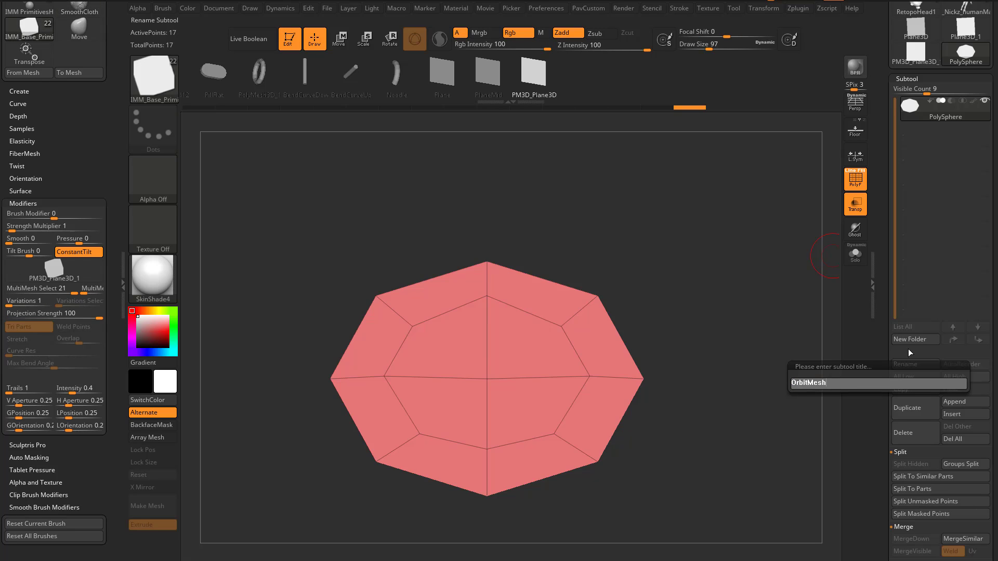
pyautogui.press('Return')
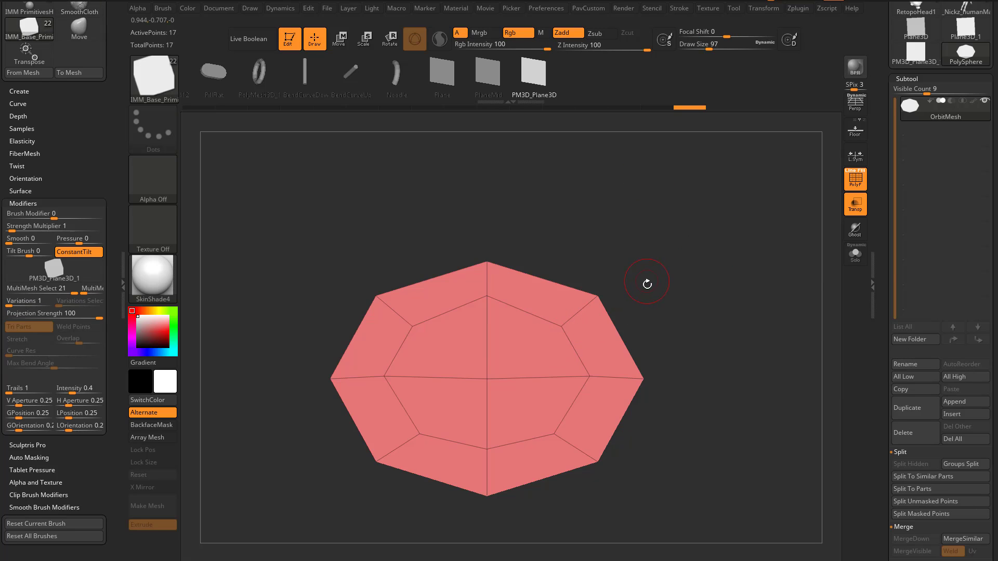
# Create an insert mesh from the OrbitMesh disc by appending it to the existing IMM_Base_Primitives brush
pyautogui.press('b')
pyautogui.click(505, 549)
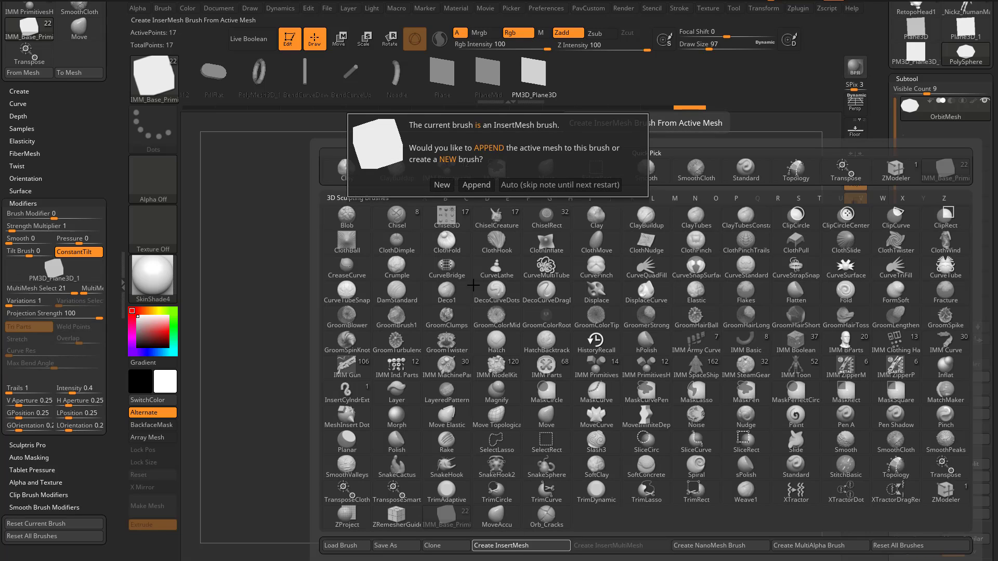
pyautogui.click(475, 186)
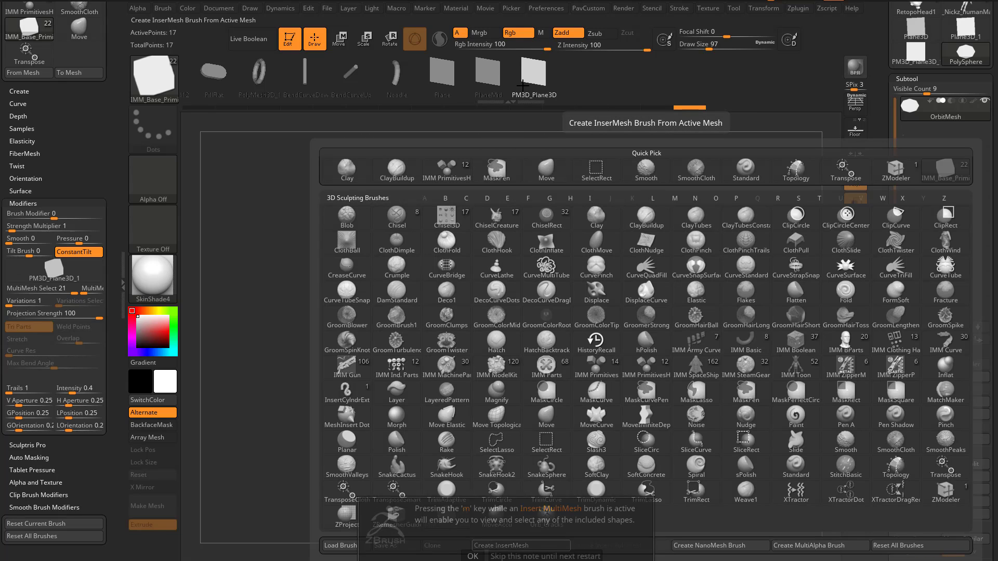
pyautogui.click(509, 555)
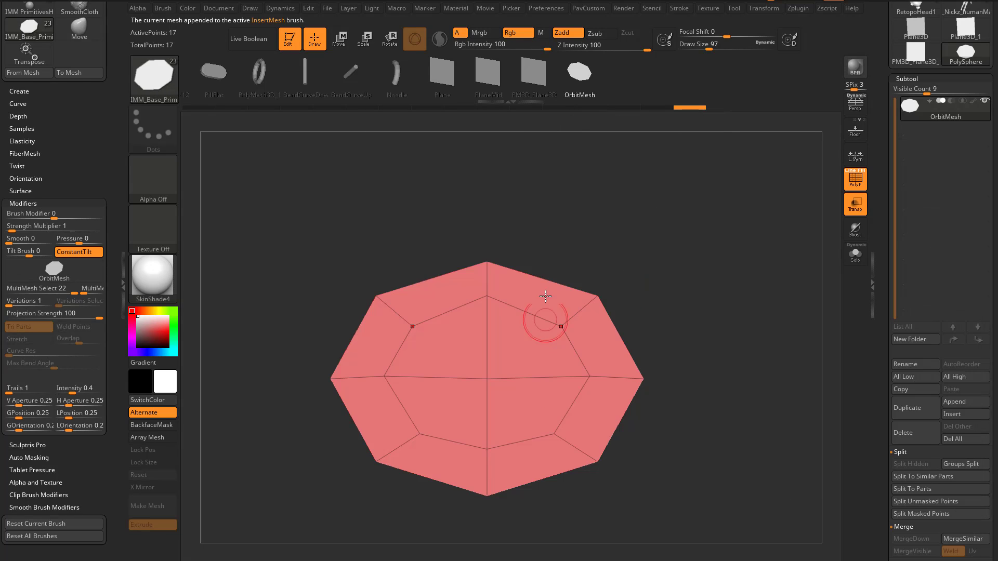
# Check the ZBrush 2021 ZStartup BrushPresets folder as the brush's save location and cancel the save
pyautogui.click(163, 8)
pyautogui.click(245, 29)
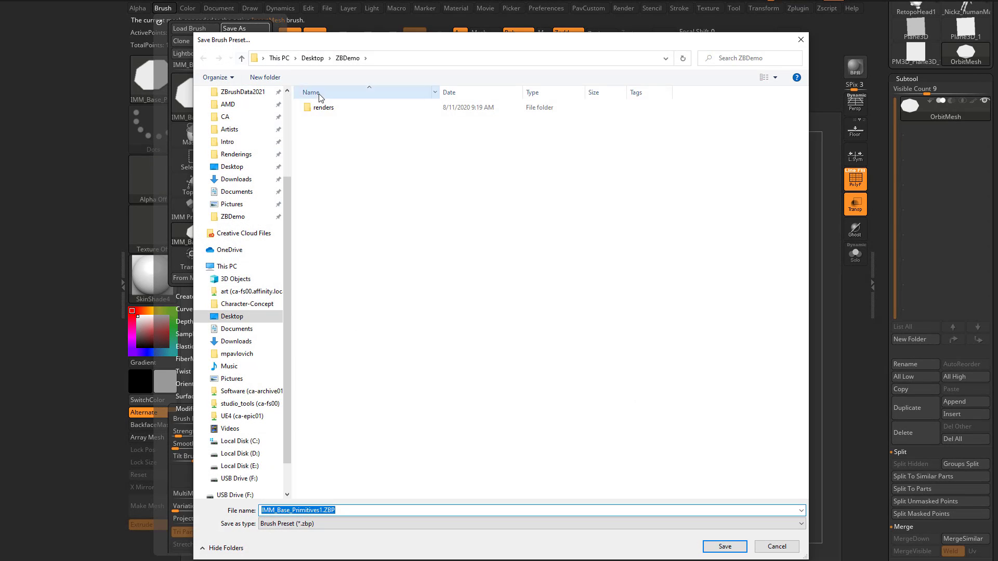
pyautogui.click(250, 200)
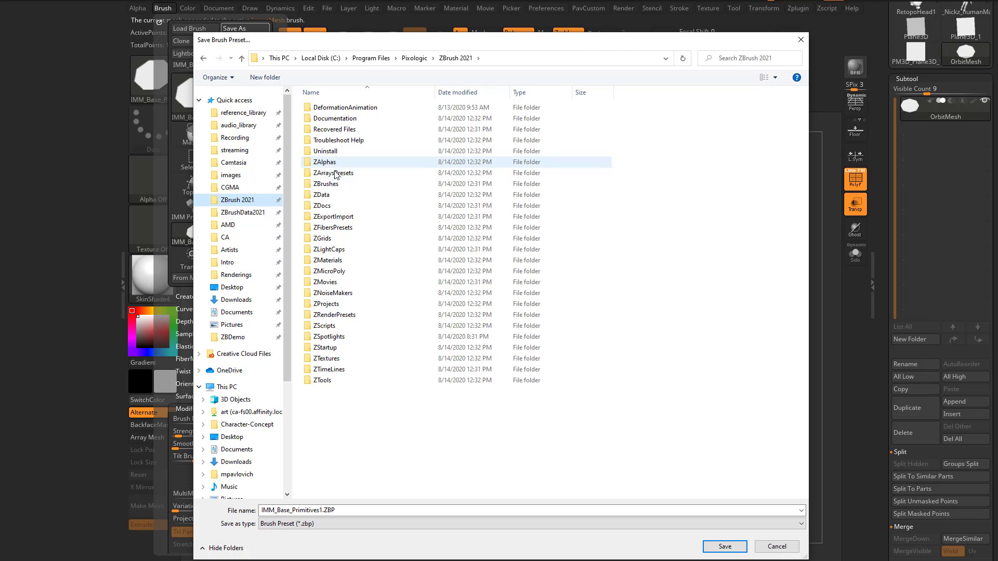
pyautogui.doubleClick(332, 347)
pyautogui.doubleClick(359, 129)
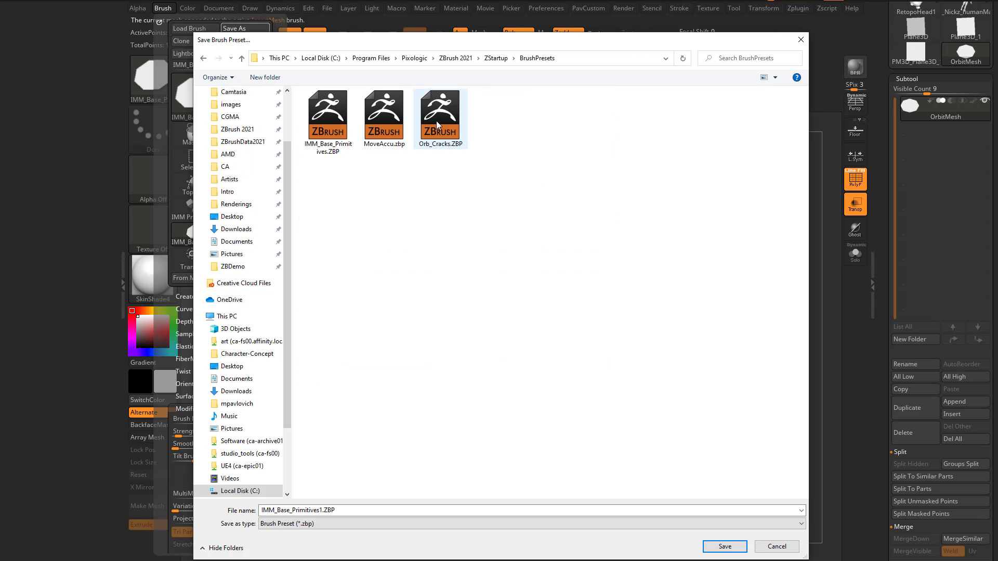
pyautogui.click(777, 547)
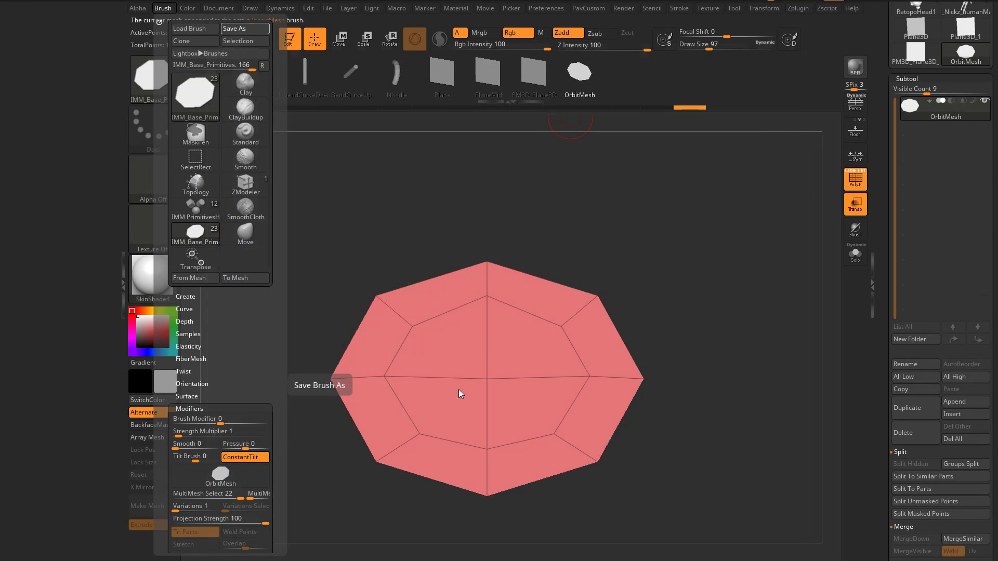
# Return to the HeadRetopology tool, bring the mouth area into view and turn off transparency
pyautogui.moveTo(878, 211); pyautogui.dragTo(883, 392)
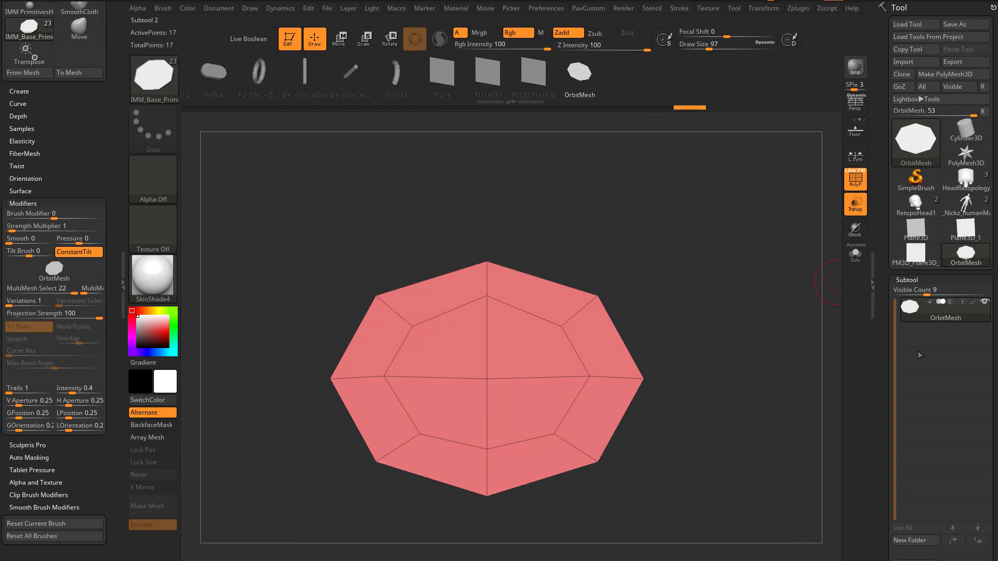
pyautogui.click(965, 184)
pyautogui.keyDown('alt'); pyautogui.moveTo(685, 312); pyautogui.dragTo(724, 245); pyautogui.keyUp('alt')
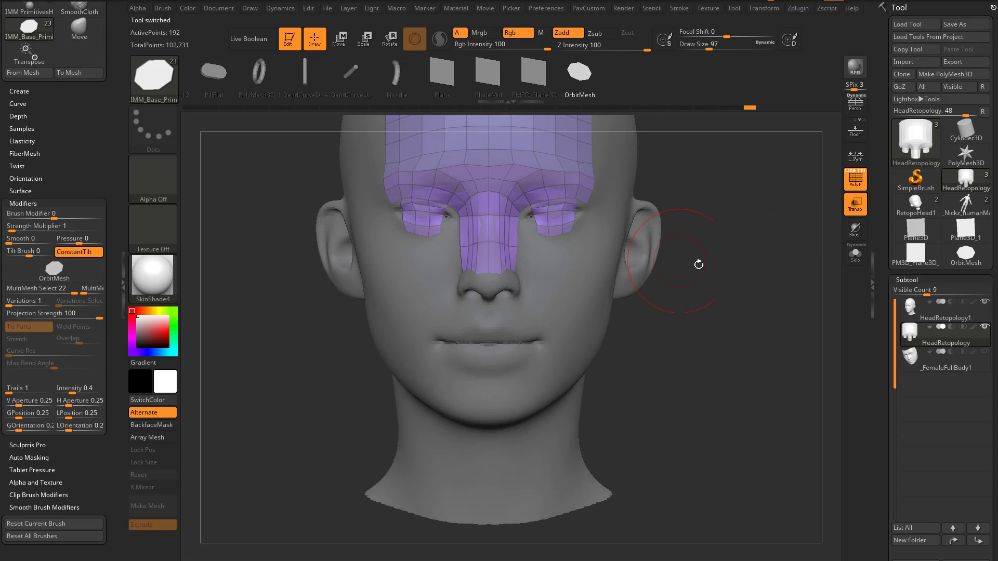
pyautogui.keyDown('alt'); pyautogui.moveTo(699, 265); pyautogui.dragTo(677, 294); pyautogui.keyUp('alt')
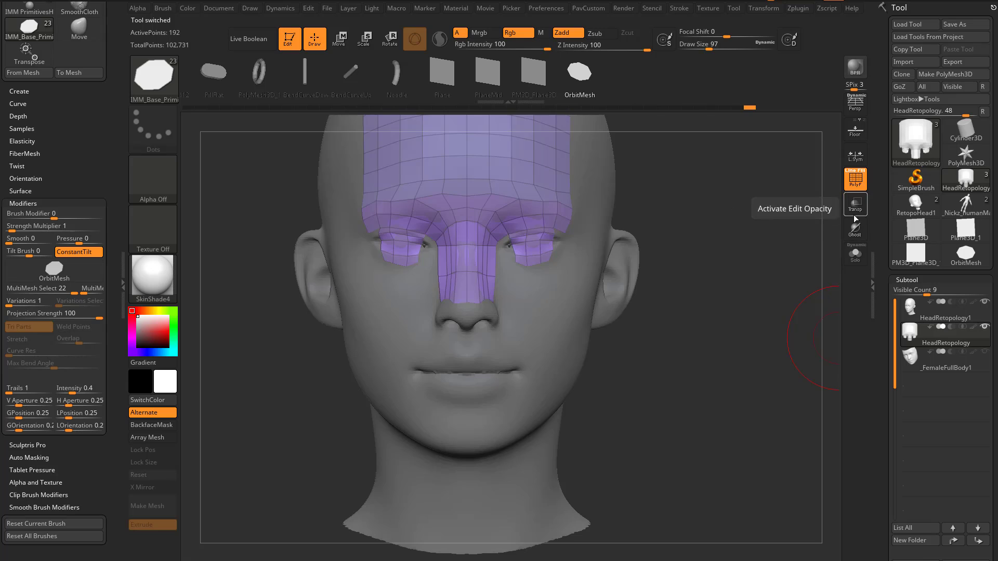
pyautogui.click(855, 203)
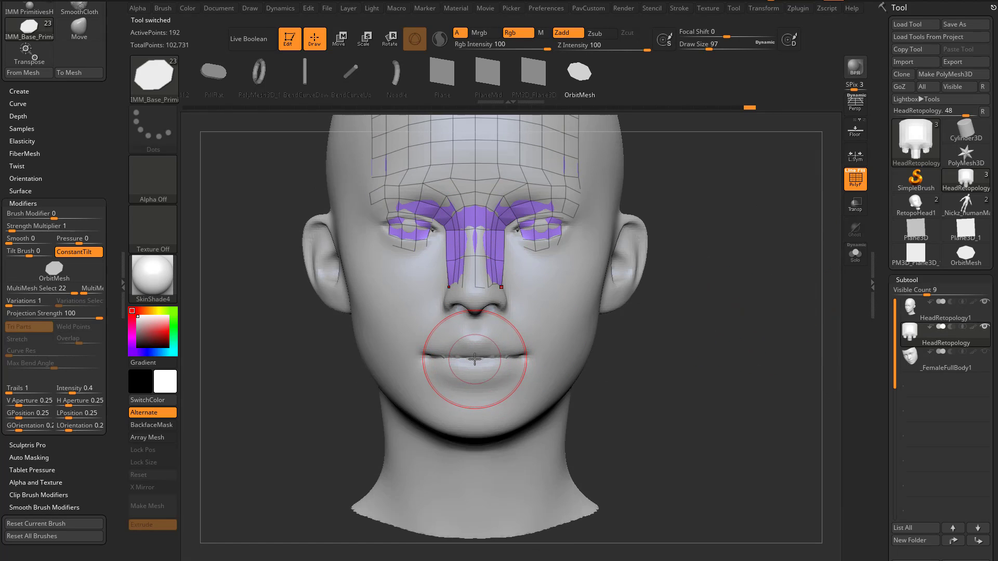
pyautogui.moveTo(475, 357); pyautogui.dragTo(475, 428)
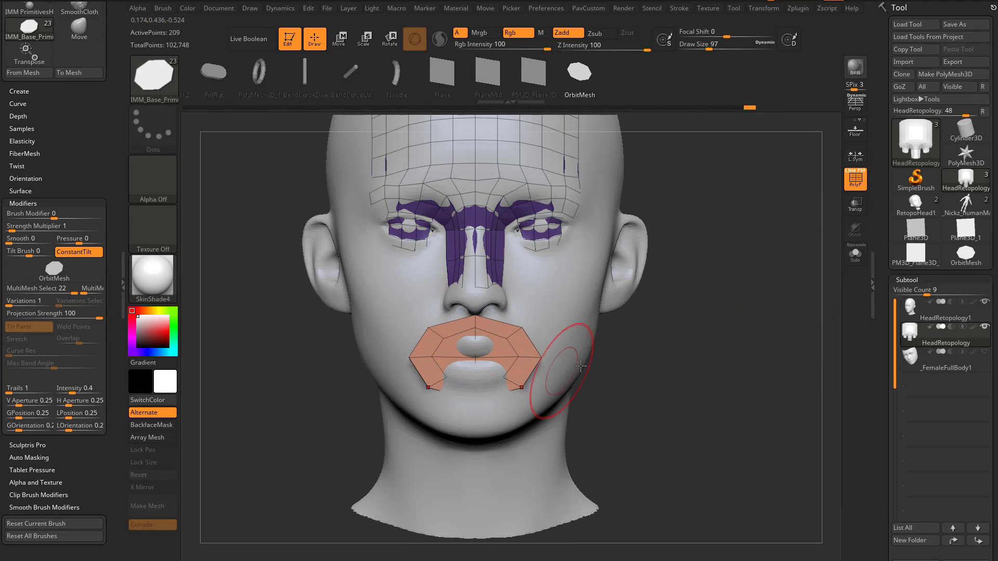
pyautogui.moveTo(275, 366); pyautogui.dragTo(426, 349)
pyautogui.moveTo(358, 407); pyautogui.dragTo(717, 350)
pyautogui.hotkey('ctrl', 'z')
pyautogui.click(931, 319)
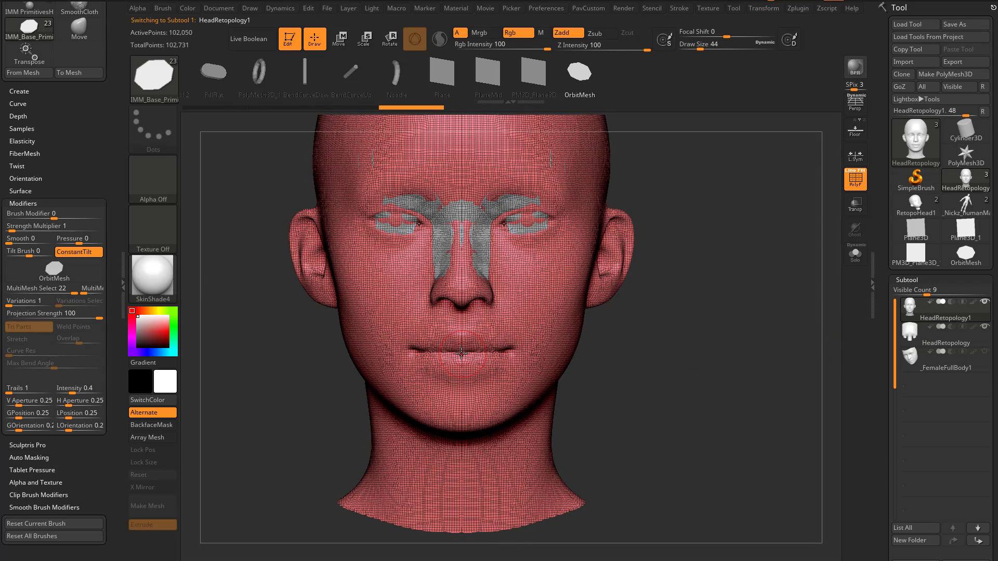
pyautogui.moveTo(461, 353); pyautogui.dragTo(462, 367)
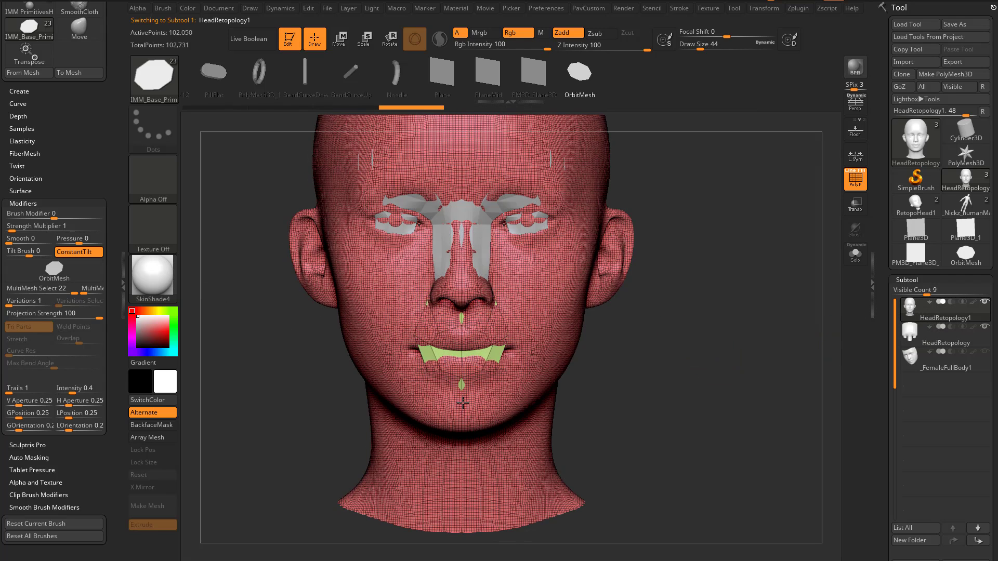
pyautogui.moveTo(659, 357); pyautogui.dragTo(471, 348)
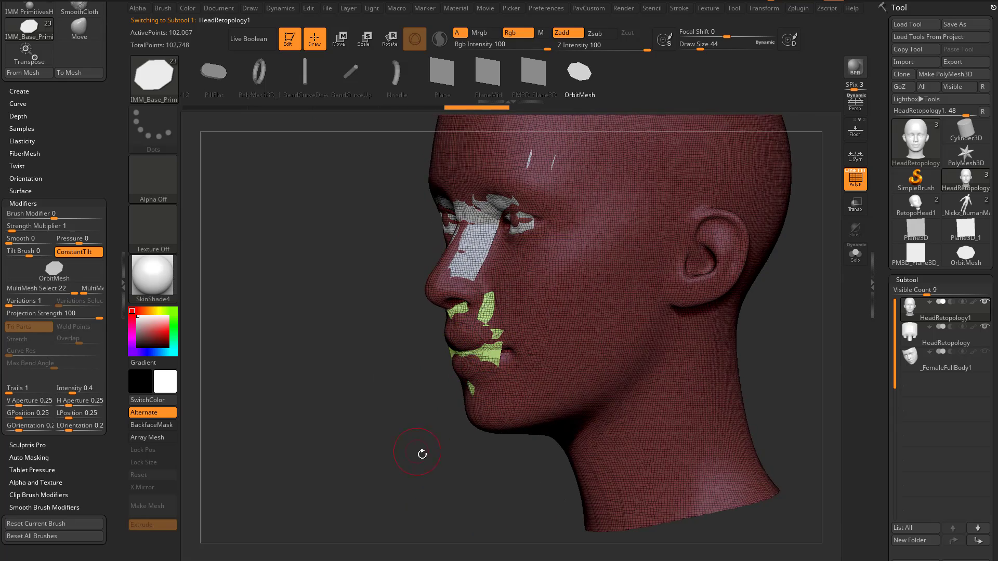
pyautogui.moveTo(422, 453); pyautogui.dragTo(692, 371)
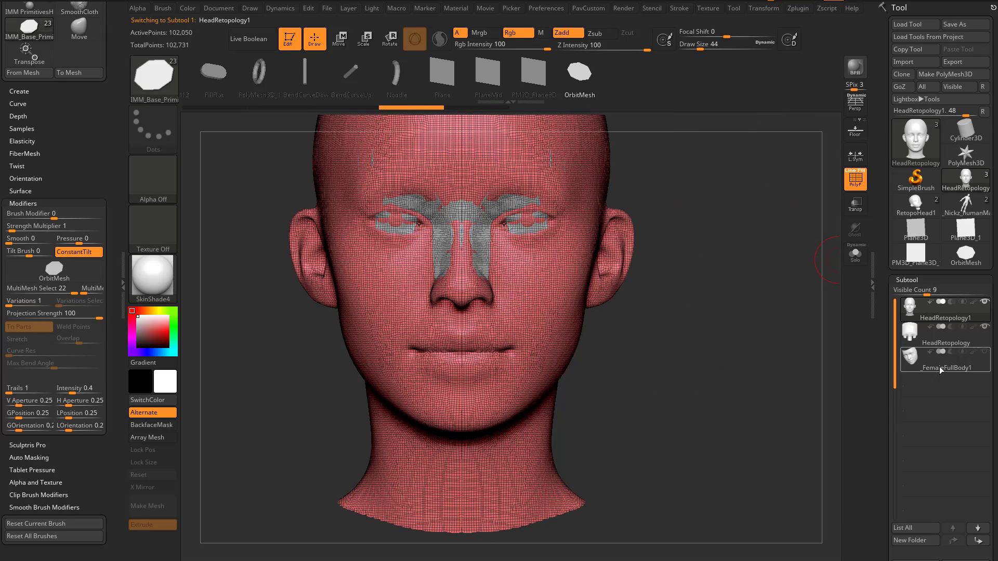
# Make HeadRetopology the active subtool and insert the OrbitMesh centred over the mouth
pyautogui.click(943, 338)
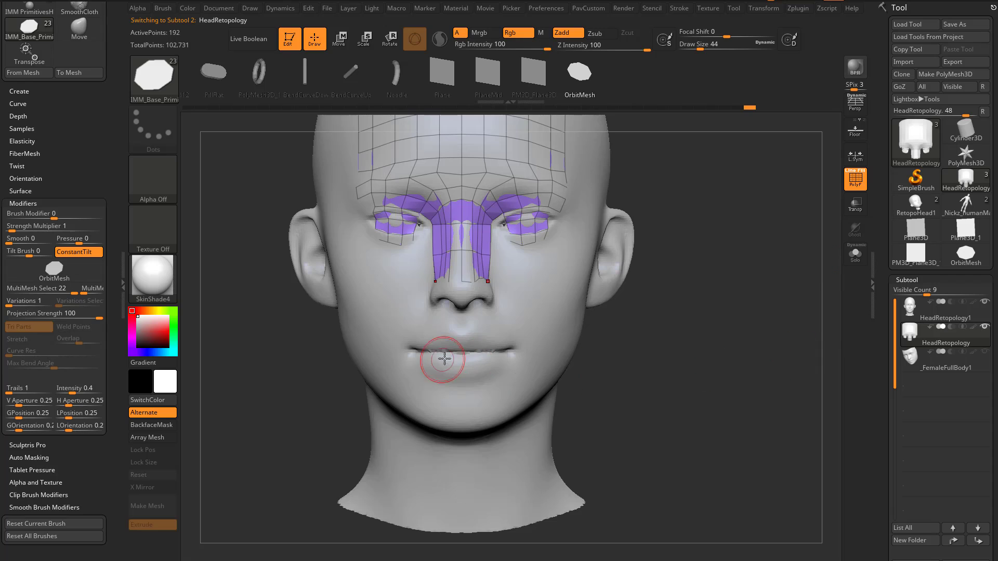
pyautogui.click(460, 352)
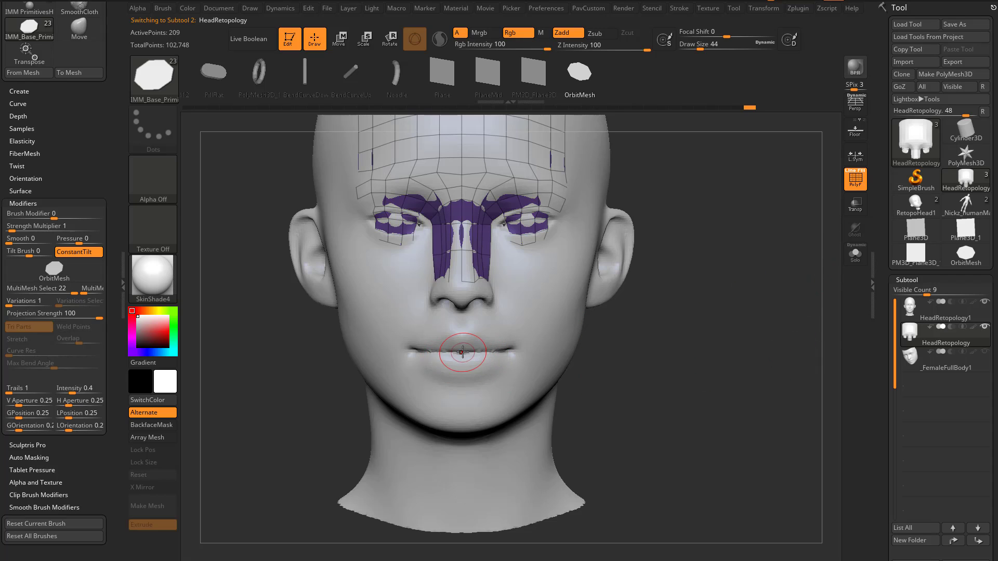
pyautogui.moveTo(463, 377); pyautogui.dragTo(463, 400)
# Scale the inserted disc along X and Y with the gizmo and position it in front of the lips
pyautogui.press('w')
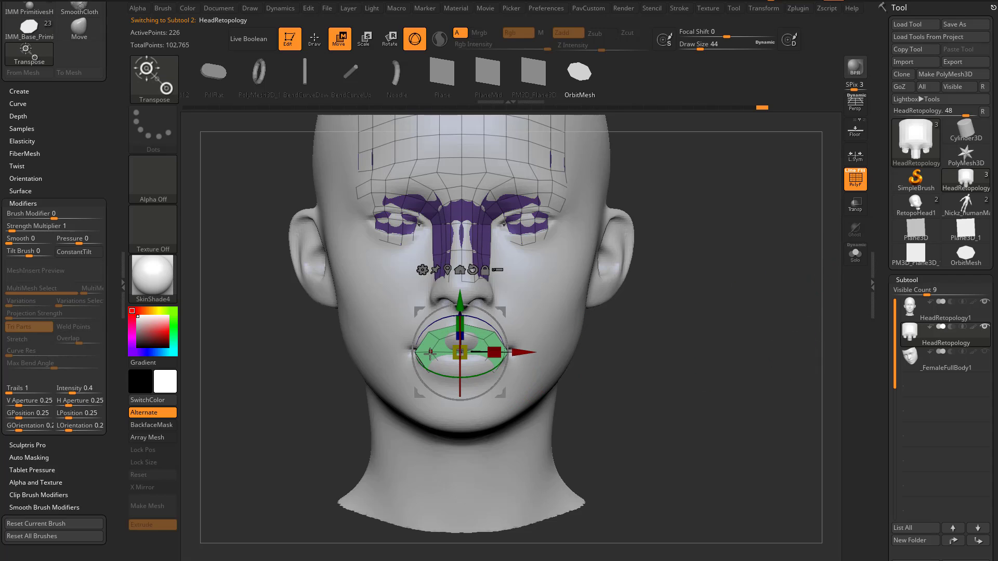
pyautogui.moveTo(428, 353)
pyautogui.mouseDown()
pyautogui.moveTo(411, 352)
pyautogui.moveTo(447, 355)
pyautogui.mouseUp()
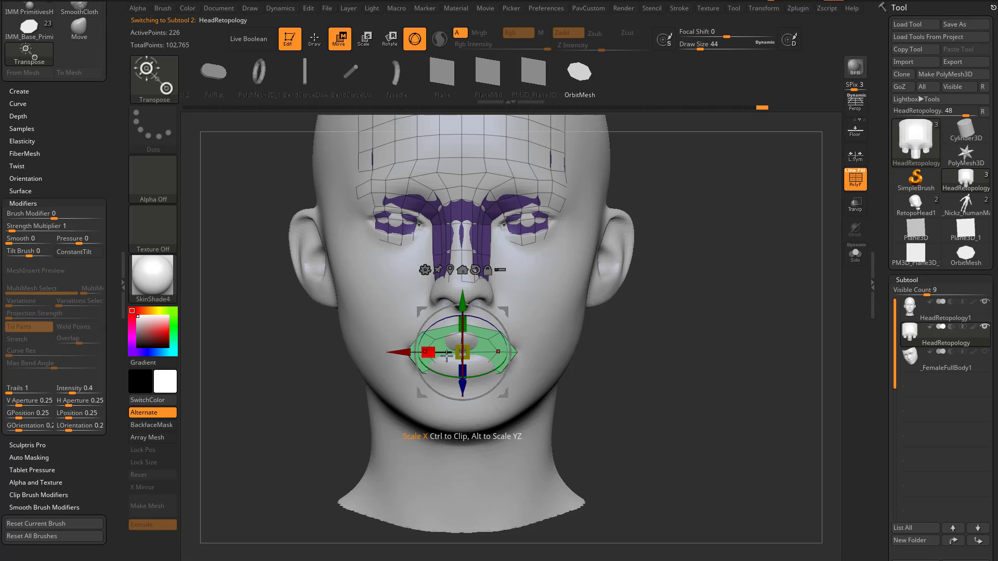
pyautogui.moveTo(624, 379); pyautogui.dragTo(519, 371)
pyautogui.moveTo(447, 328); pyautogui.dragTo(445, 322)
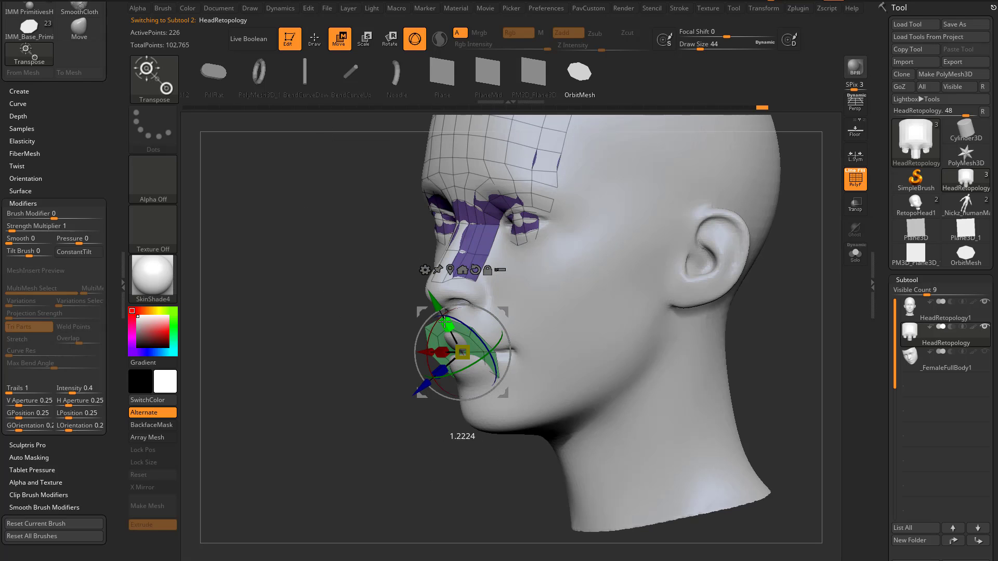
pyautogui.moveTo(428, 364)
pyautogui.mouseDown()
pyautogui.moveTo(437, 317)
pyautogui.moveTo(457, 356)
pyautogui.mouseUp()
pyautogui.press('q')
pyautogui.moveTo(525, 364)
pyautogui.mouseDown()
pyautogui.moveTo(610, 363)
pyautogui.moveTo(573, 362)
pyautogui.mouseUp()
pyautogui.moveTo(660, 369); pyautogui.dragTo(595, 375)
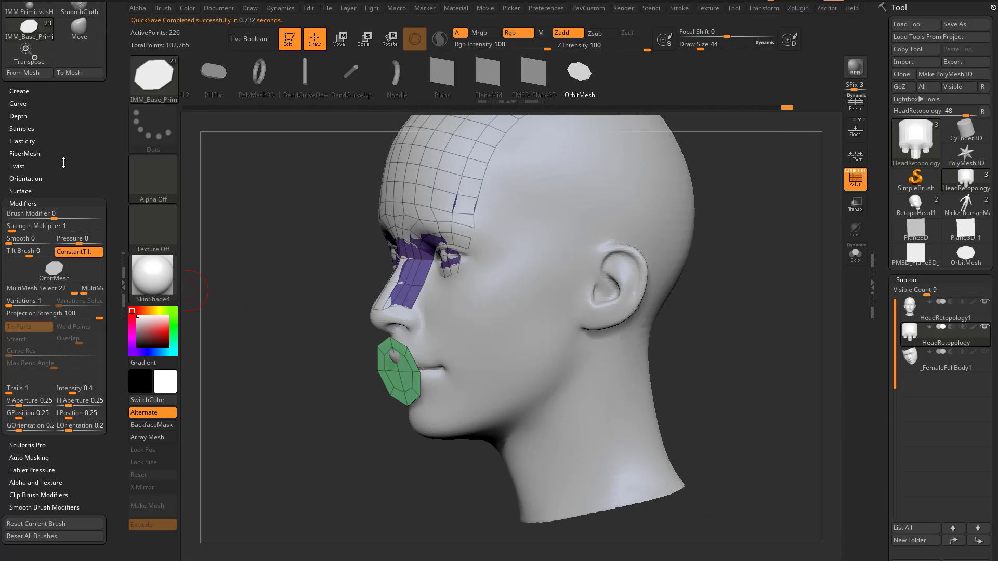
# Set up cloth dynamics with CollisionVolume enabled, Resolution 3200, Inflate 0 and Gravity off
pyautogui.scroll(4, 64, 159)
pyautogui.click(281, 7)
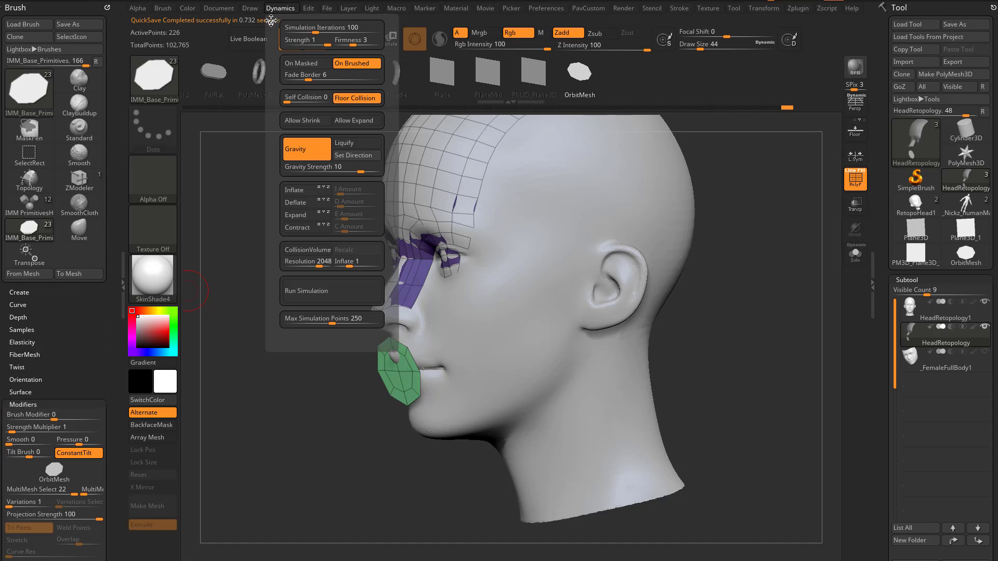
pyautogui.click(272, 19)
pyautogui.moveTo(34, 255); pyautogui.dragTo(62, 263)
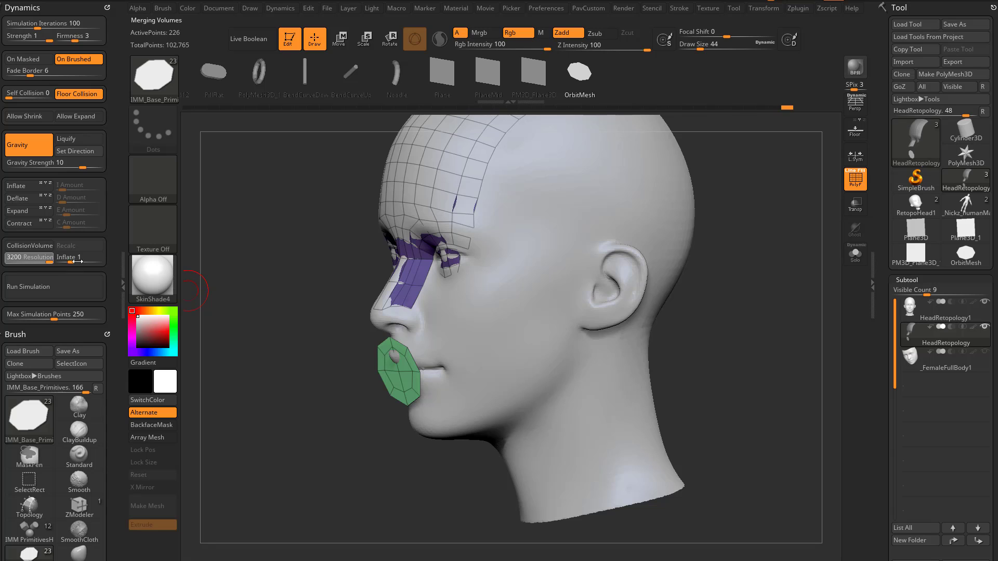
pyautogui.moveTo(76, 261); pyautogui.dragTo(49, 263)
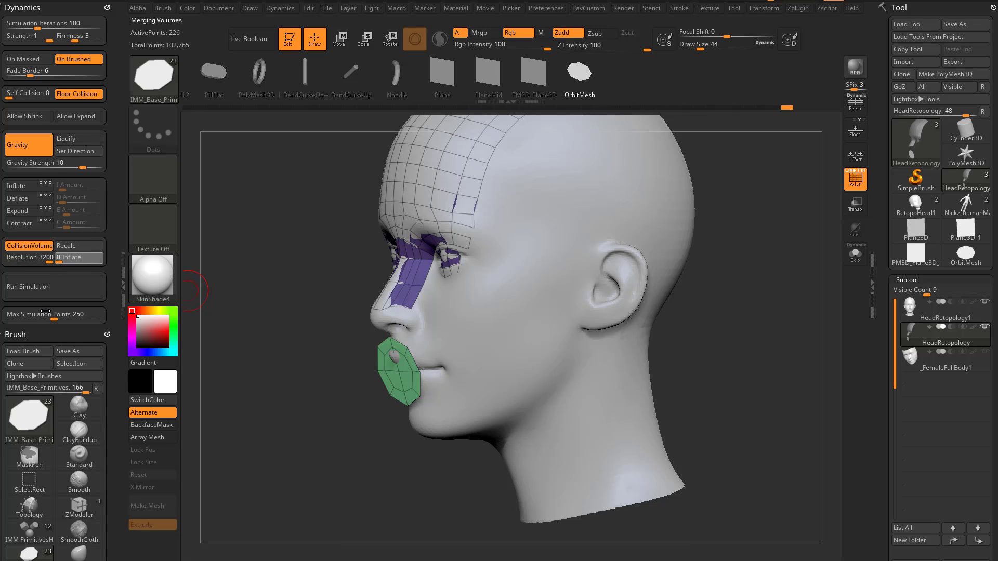
pyautogui.click(35, 151)
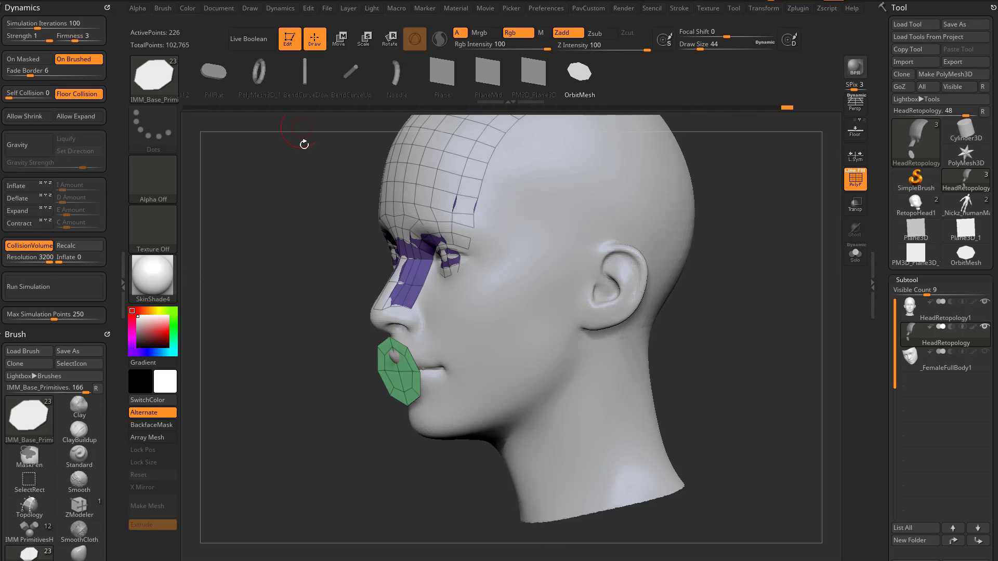
# Switch to the TransposeCloth brush and push the disc back against the lips so it drapes over the mouth
pyautogui.moveTo(322, 326); pyautogui.dragTo(300, 350)
pyautogui.press('w')
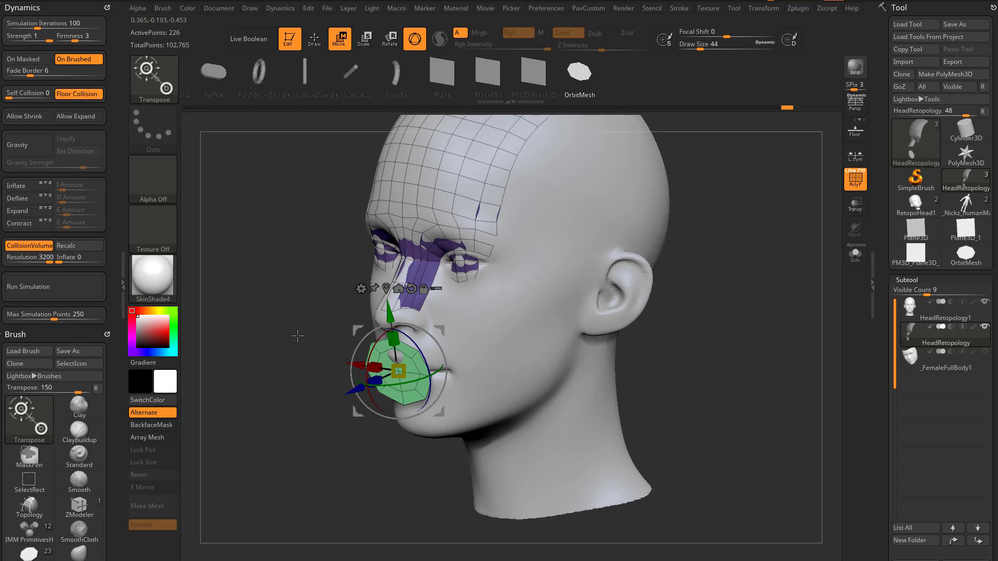
pyautogui.press('b')
pyautogui.press('t')
pyautogui.press('c')
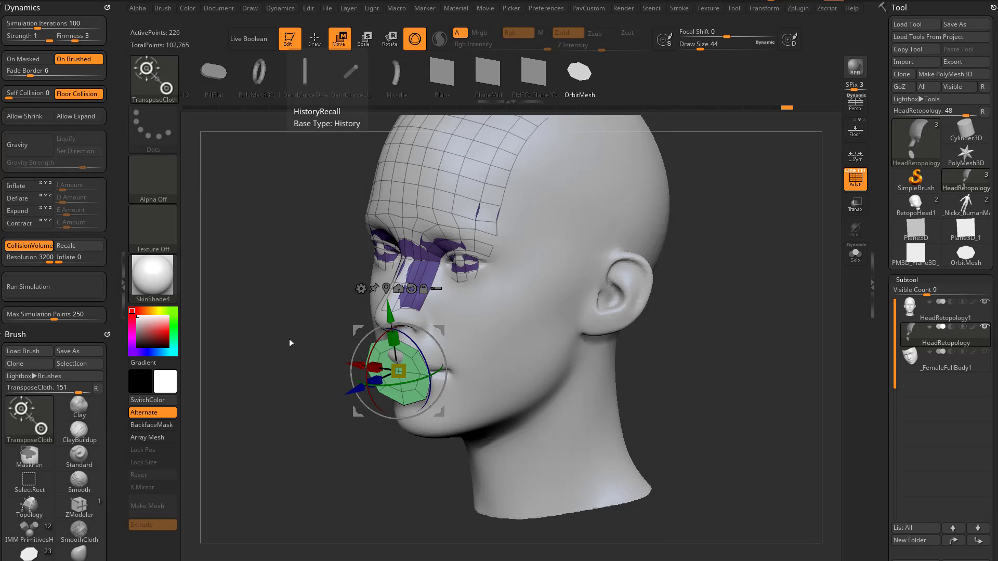
pyautogui.moveTo(289, 341)
pyautogui.mouseDown()
pyautogui.moveTo(276, 360)
pyautogui.moveTo(340, 393)
pyautogui.moveTo(379, 380)
pyautogui.mouseUp()
pyautogui.moveTo(332, 448); pyautogui.dragTo(626, 388)
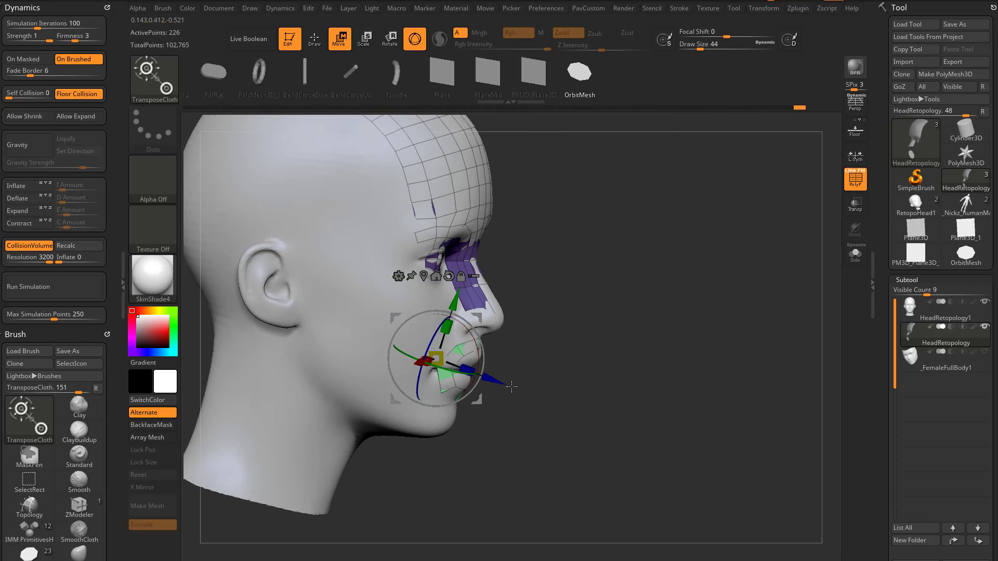
pyautogui.hotkey('ctrl', 'z')
pyautogui.moveTo(524, 394); pyautogui.dragTo(494, 381)
pyautogui.press('q')
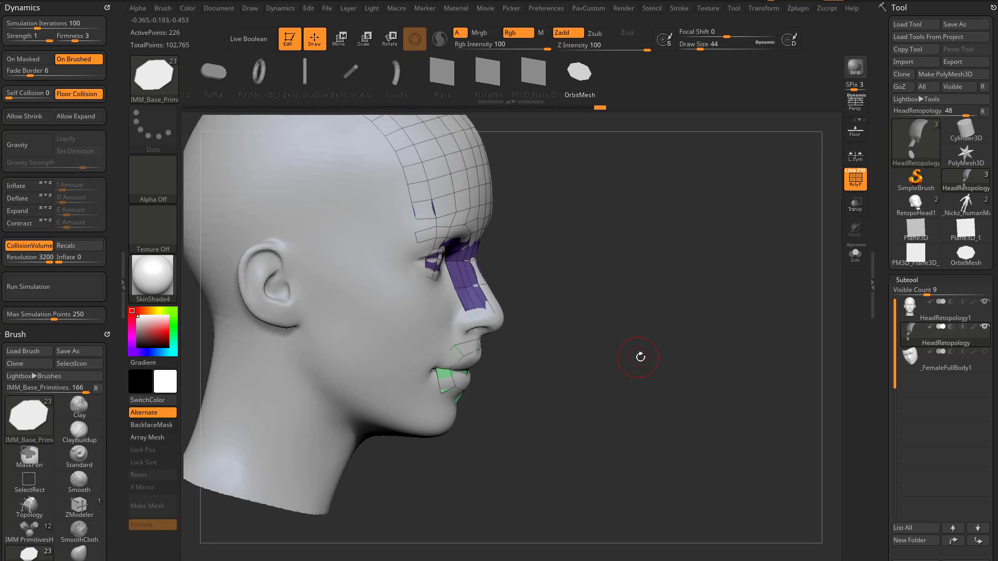
pyautogui.moveTo(642, 357)
pyautogui.mouseDown()
pyautogui.moveTo(599, 358)
pyautogui.moveTo(650, 363)
pyautogui.moveTo(662, 384)
pyautogui.mouseUp()
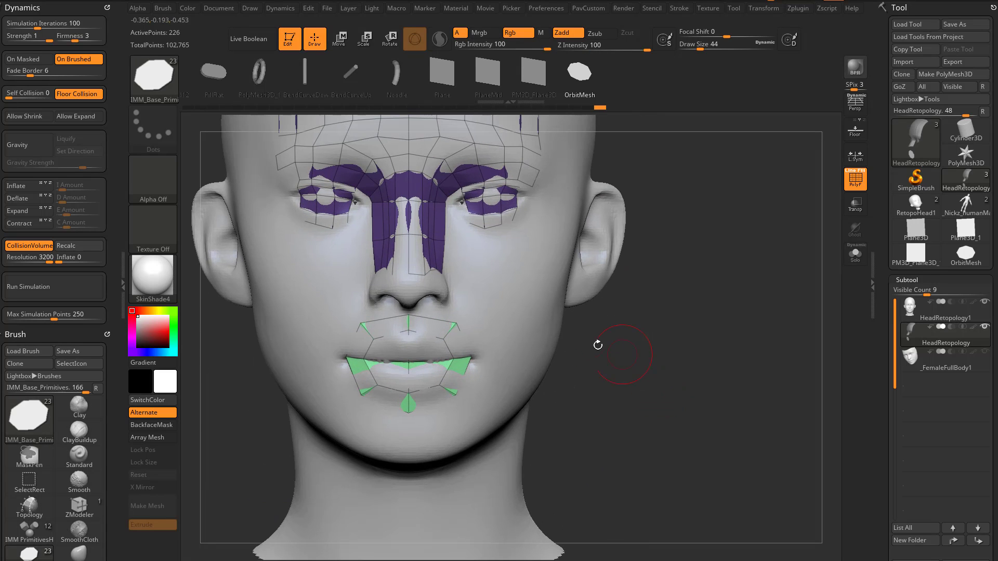
# Examine the SmoothCloth brush's Elasticity settings, including its Simulation Iterations
pyautogui.moveTo(690, 350)
pyautogui.mouseDown()
pyautogui.moveTo(735, 292)
pyautogui.moveTo(736, 356)
pyautogui.mouseUp()
pyautogui.press('ctrl')
pyautogui.keyDown('alt'); pyautogui.moveTo(758, 293); pyautogui.dragTo(761, 334); pyautogui.keyUp('alt')
pyautogui.press('shift')
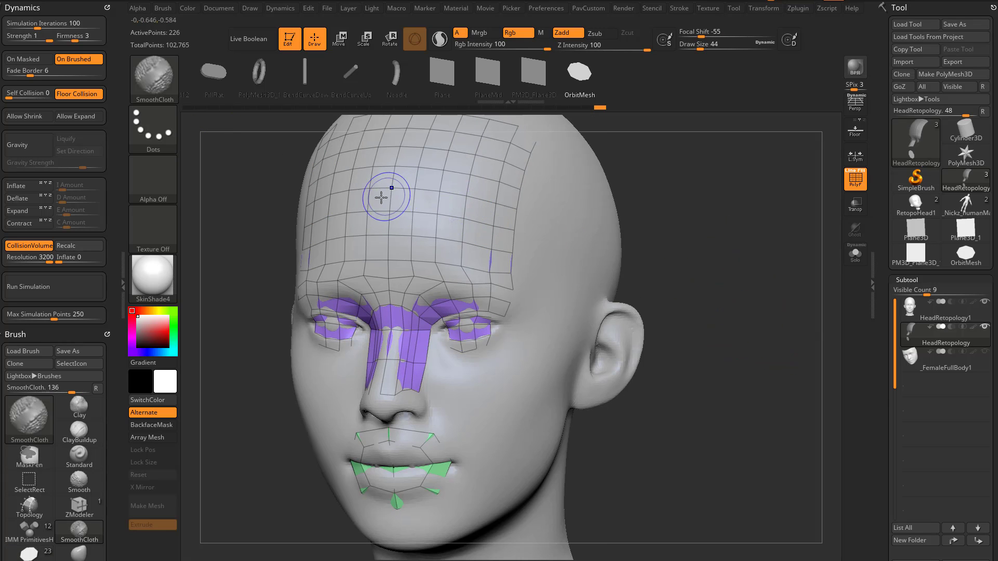
pyautogui.click(163, 8)
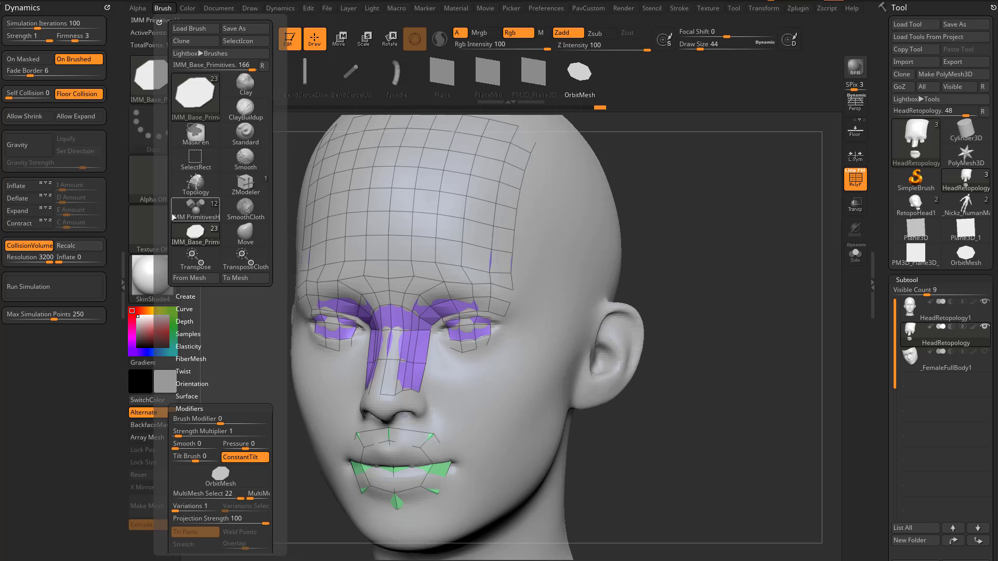
pyautogui.click(188, 346)
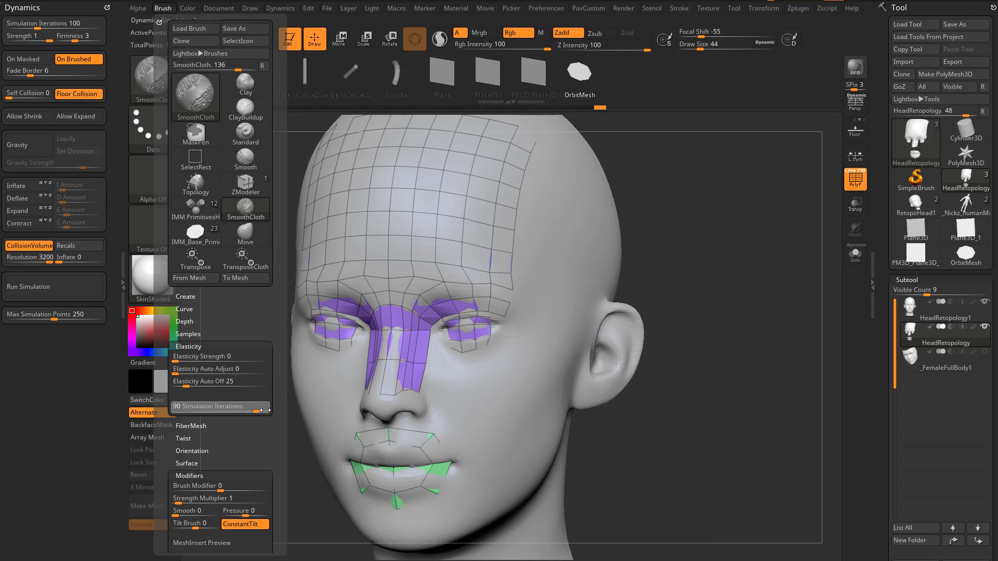
# Try smoothing the forehead retopology mesh with the SmoothCloth brush and undo the strokes
pyautogui.keyDown('shift'); pyautogui.moveTo(490, 202); pyautogui.dragTo(471, 214); pyautogui.keyUp('shift')
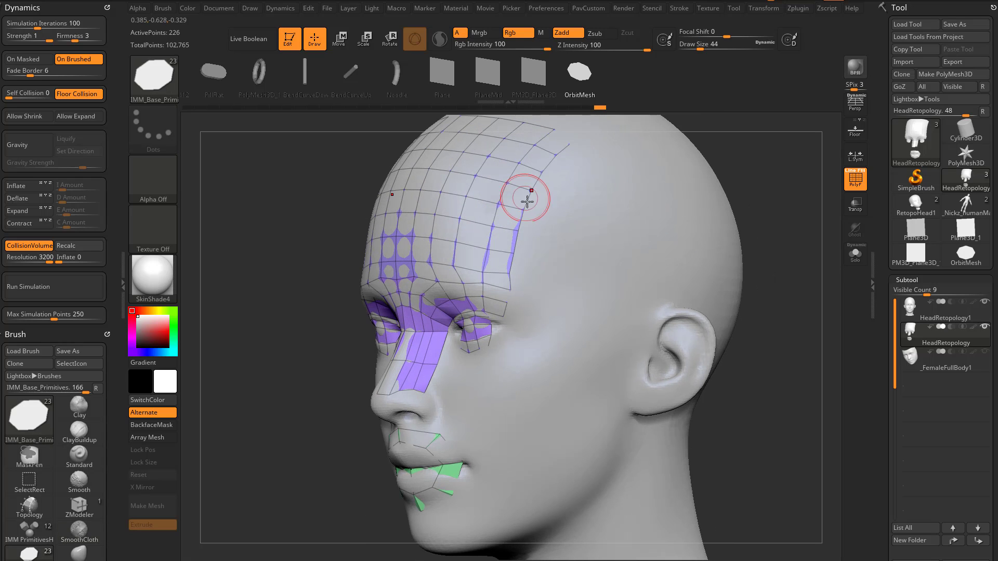
pyautogui.moveTo(523, 194); pyautogui.dragTo(475, 243)
pyautogui.hotkey('ctrl', 'z')
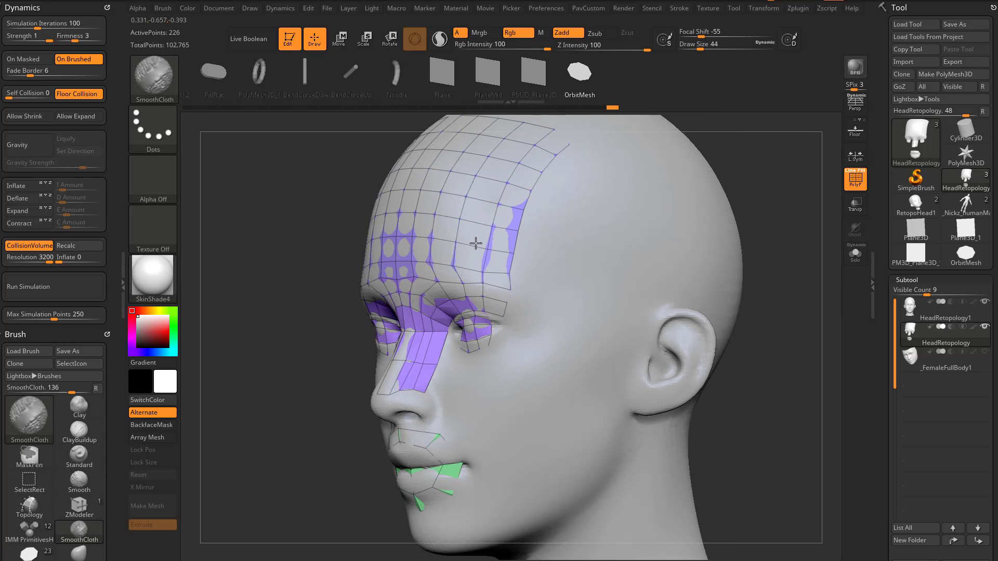
pyautogui.moveTo(777, 233)
pyautogui.keyDown('alt'); pyautogui.mouseDown()
pyautogui.moveTo(753, 221)
pyautogui.moveTo(795, 263)
pyautogui.mouseUp(); pyautogui.keyUp('alt')
pyautogui.scroll(-10, 888, 281)
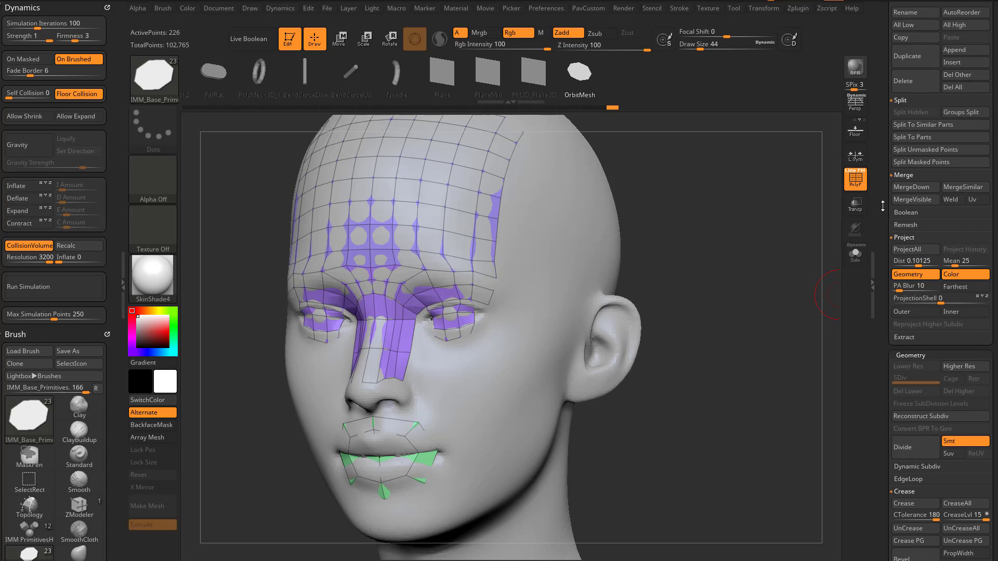
pyautogui.scroll(3, 879, 295)
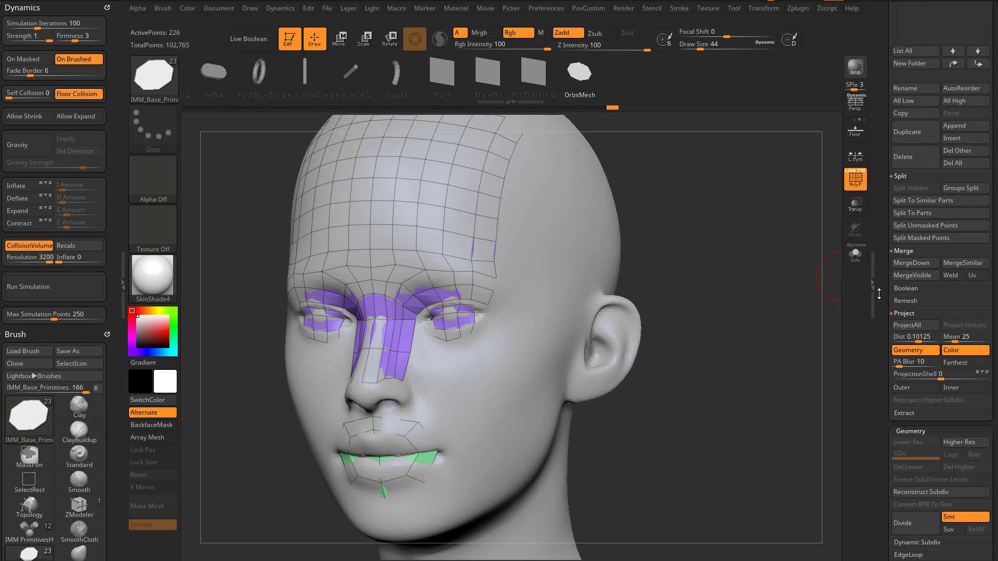
# Turn on transparency and use ZModeler to move the mouth patch's side points out to the corners of the lips
pyautogui.moveTo(739, 354)
pyautogui.mouseDown()
pyautogui.moveTo(722, 314)
pyautogui.moveTo(729, 368)
pyautogui.mouseUp()
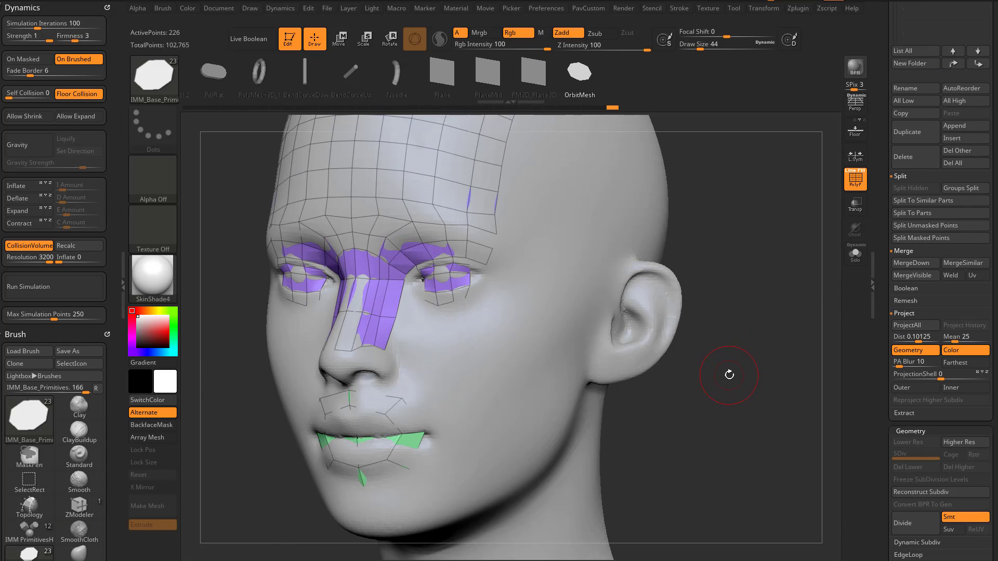
pyautogui.click(848, 207)
pyautogui.moveTo(728, 396); pyautogui.dragTo(745, 342)
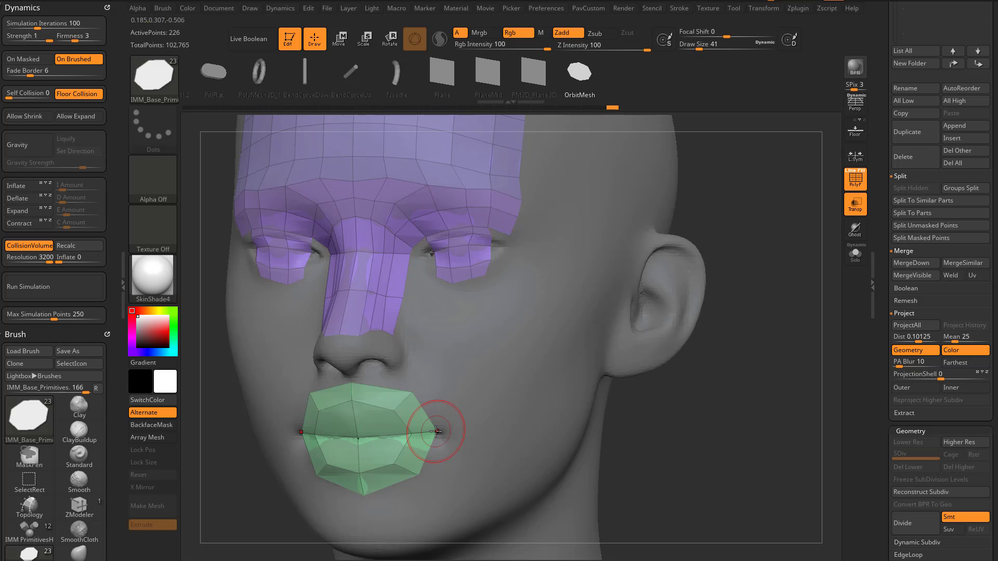
pyautogui.press('b')
pyautogui.press('z')
pyautogui.press('m')
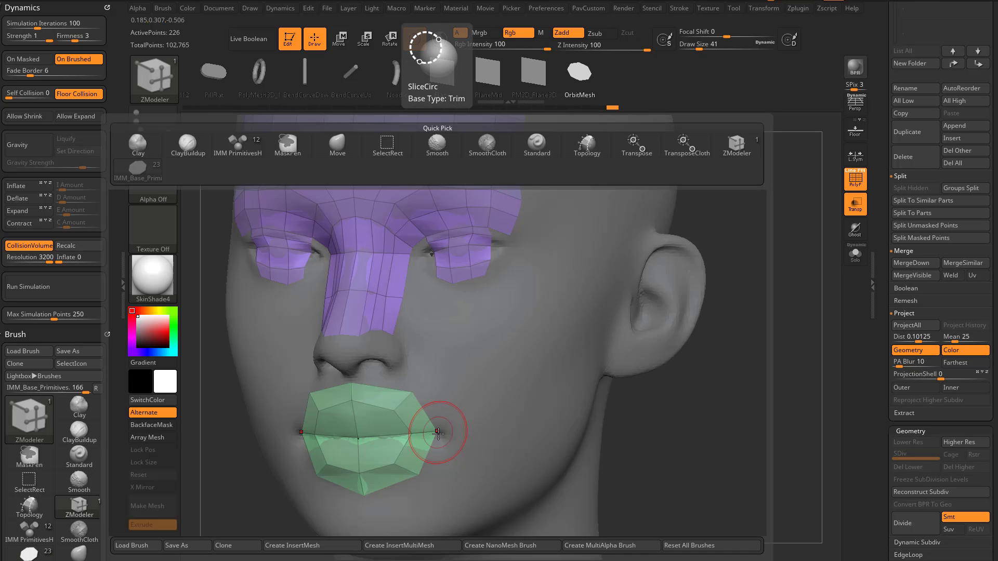
pyautogui.moveTo(436, 431); pyautogui.dragTo(456, 434)
pyautogui.keyDown('alt'); pyautogui.moveTo(667, 396); pyautogui.dragTo(682, 349); pyautogui.keyUp('alt')
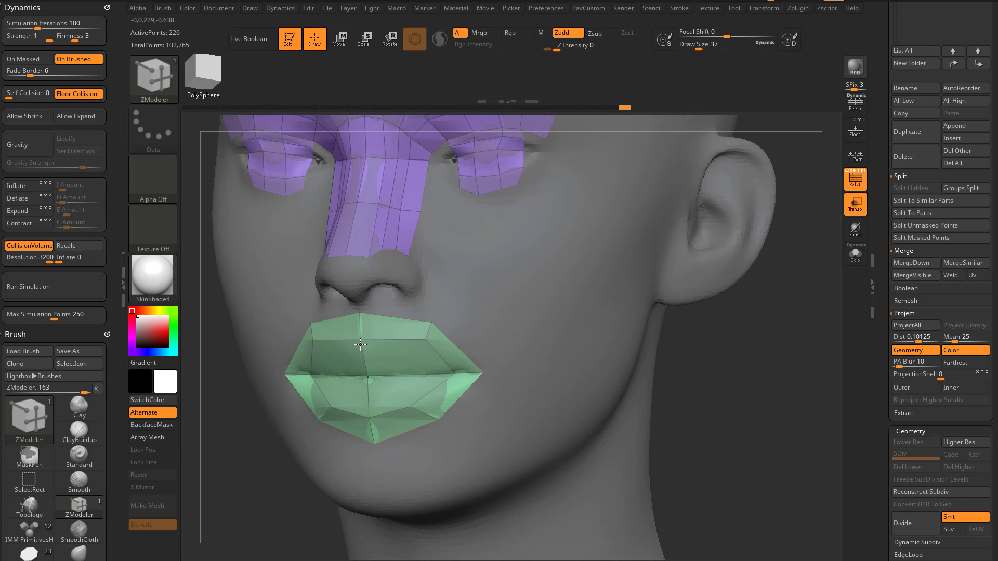
# Move the mouth patch's upper and lower border points inwards to follow the outline of the lips
pyautogui.moveTo(360, 316); pyautogui.dragTo(362, 329)
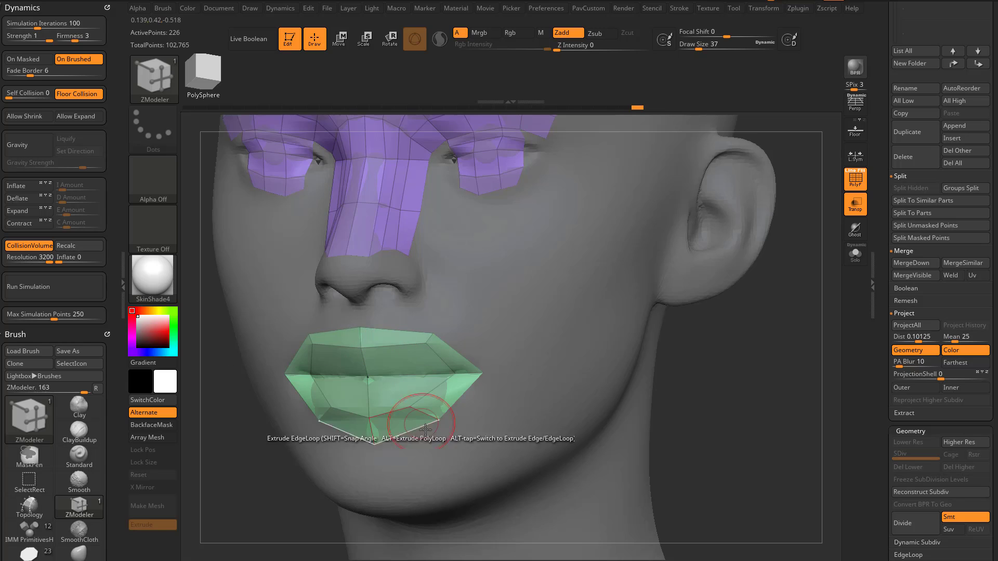
pyautogui.moveTo(410, 408); pyautogui.dragTo(410, 400)
pyautogui.moveTo(369, 418); pyautogui.dragTo(371, 412)
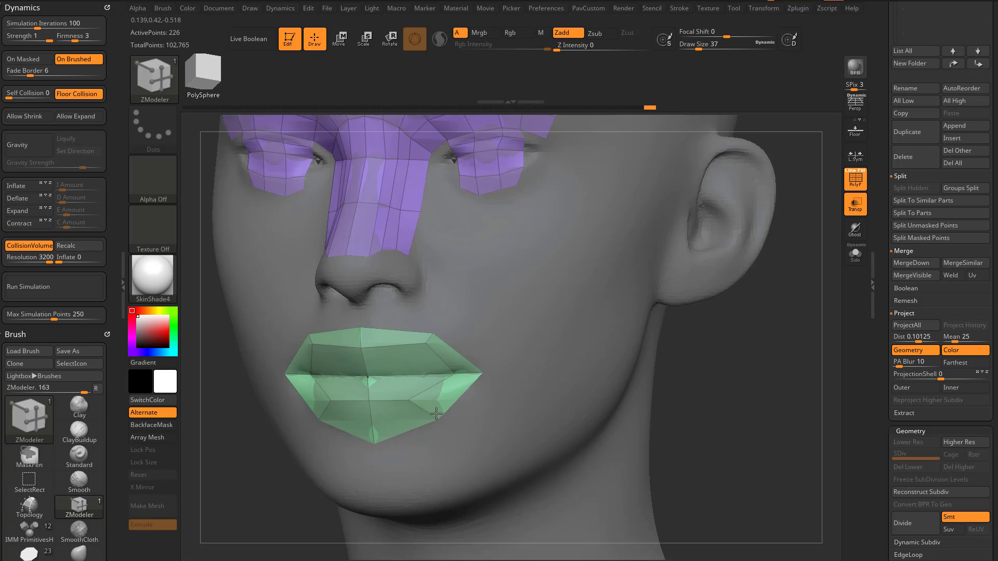
pyautogui.moveTo(418, 397); pyautogui.dragTo(533, 345, button='right')
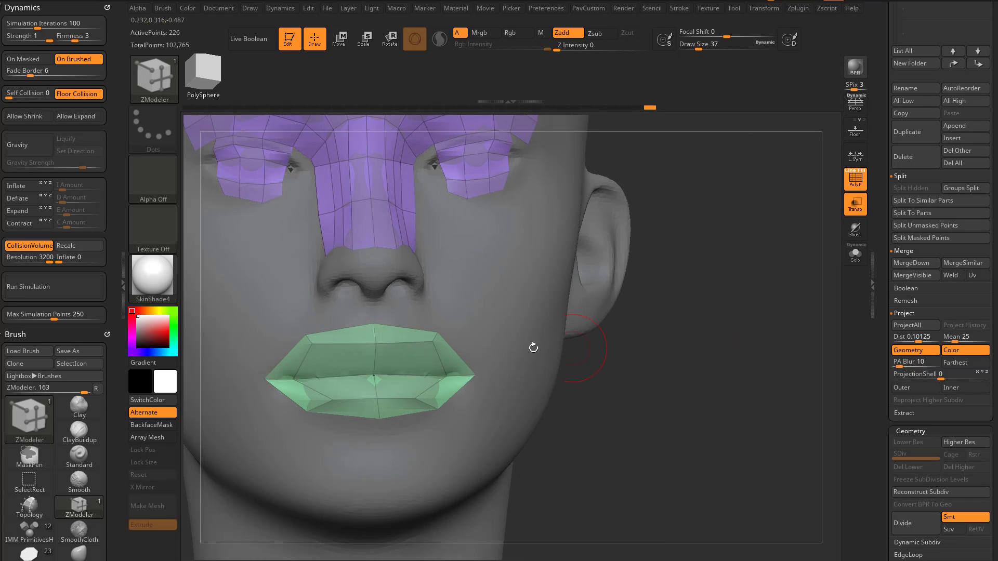
# Isolate the retopology mesh with Solo and try Mirror and Mirror And Weld on the lip patch
pyautogui.press('space')
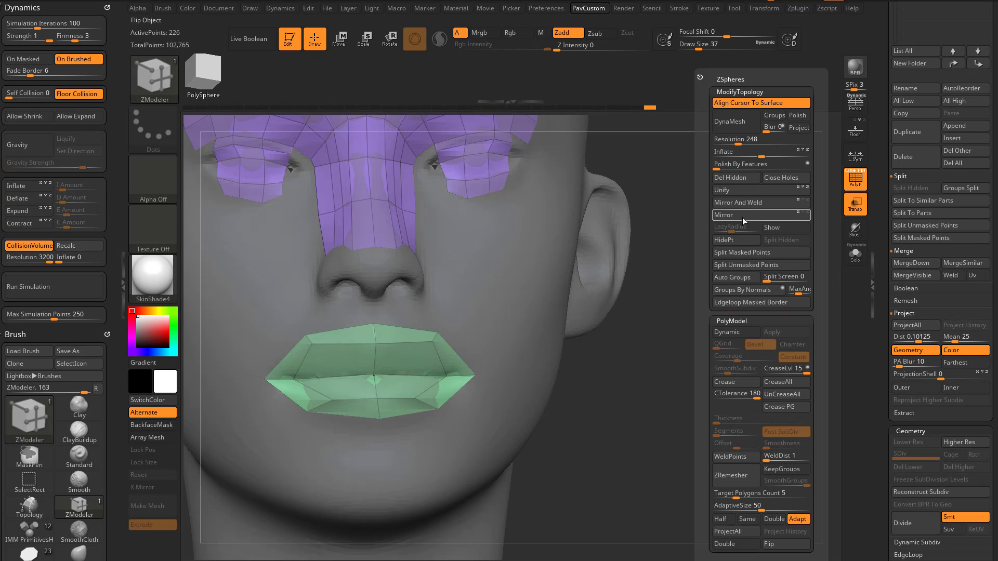
pyautogui.keyDown('ctrl'); pyautogui.moveTo(722, 272); pyautogui.dragTo(803, 343, button='right'); pyautogui.keyUp('ctrl')
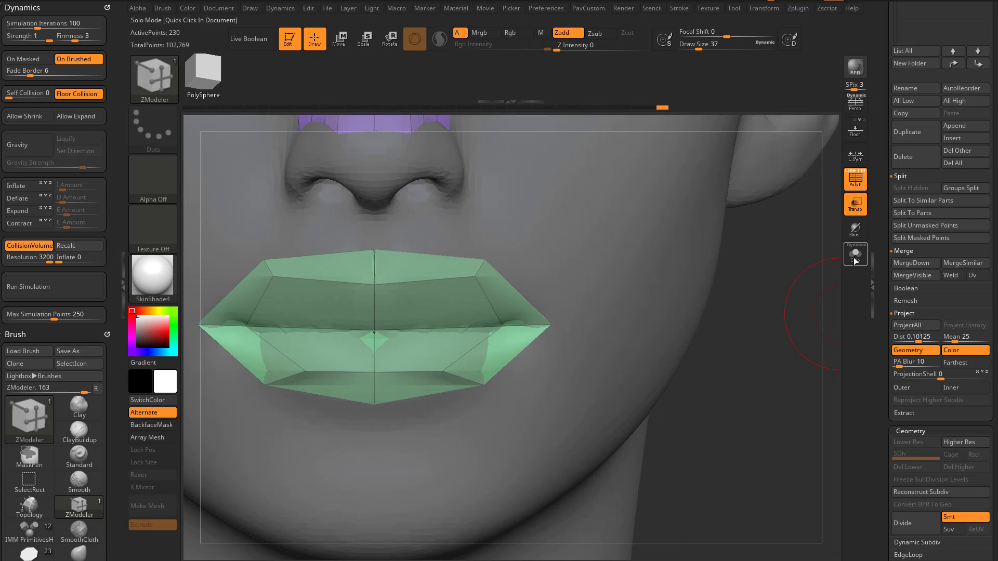
pyautogui.click(854, 254)
pyautogui.hotkey('ctrl', 'z')
pyautogui.press('space')
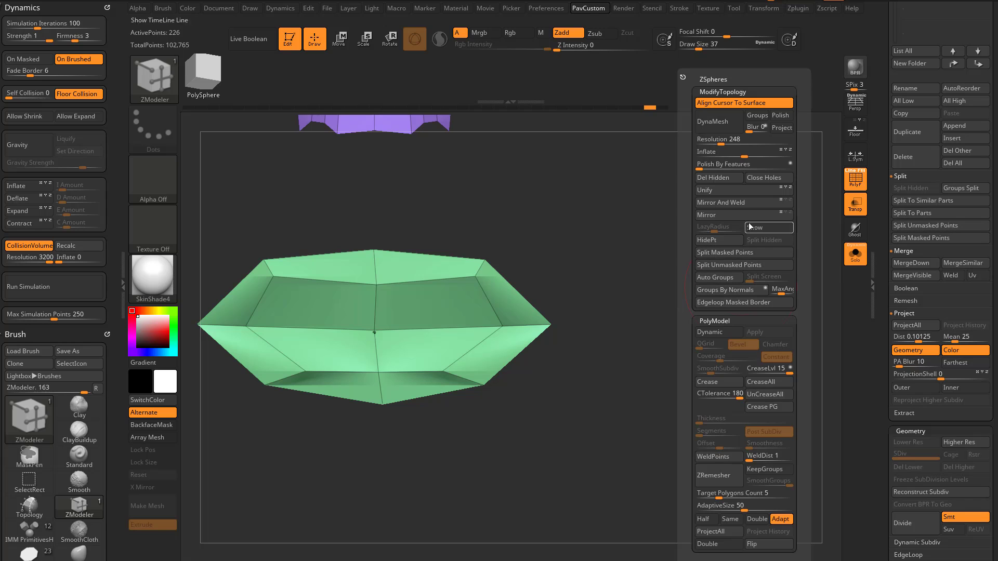
pyautogui.click(744, 214)
pyautogui.click(748, 202)
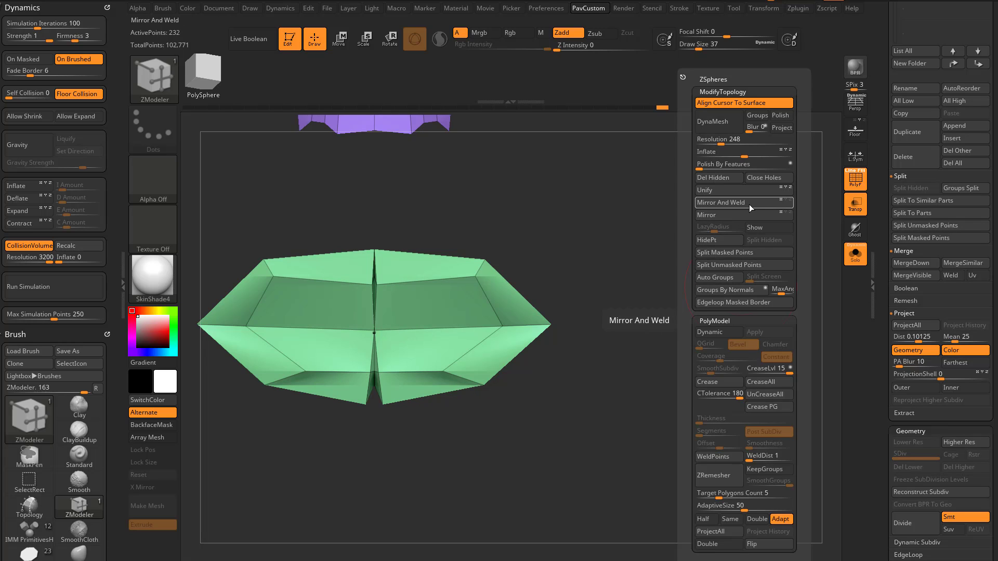
pyautogui.hotkey('ctrl', 'z')
# Set the ZModeler edge action to Insert with the EdgeLoop target and delete the lip patch's vertical centre edge loop
pyautogui.click(713, 253)
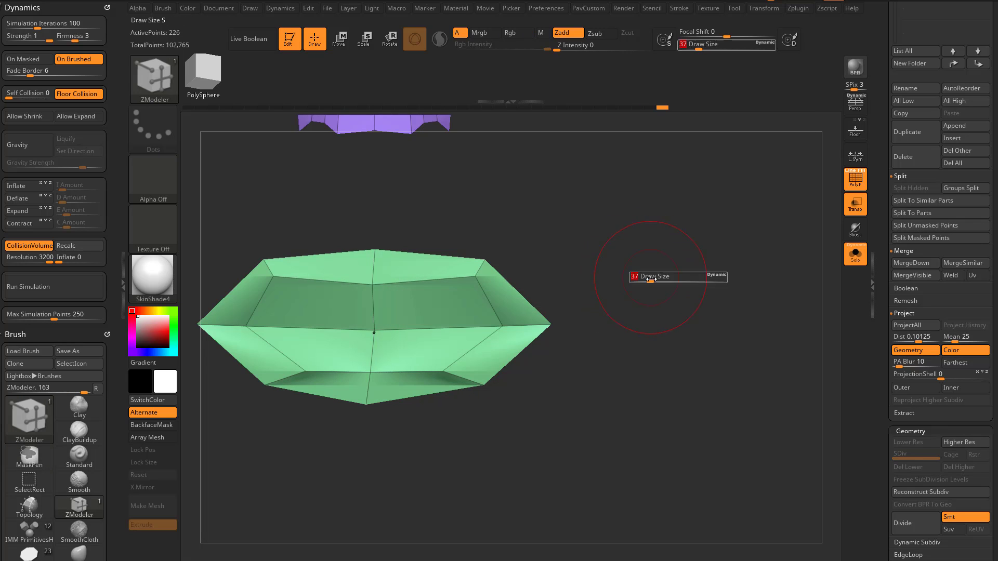
pyautogui.press('space')
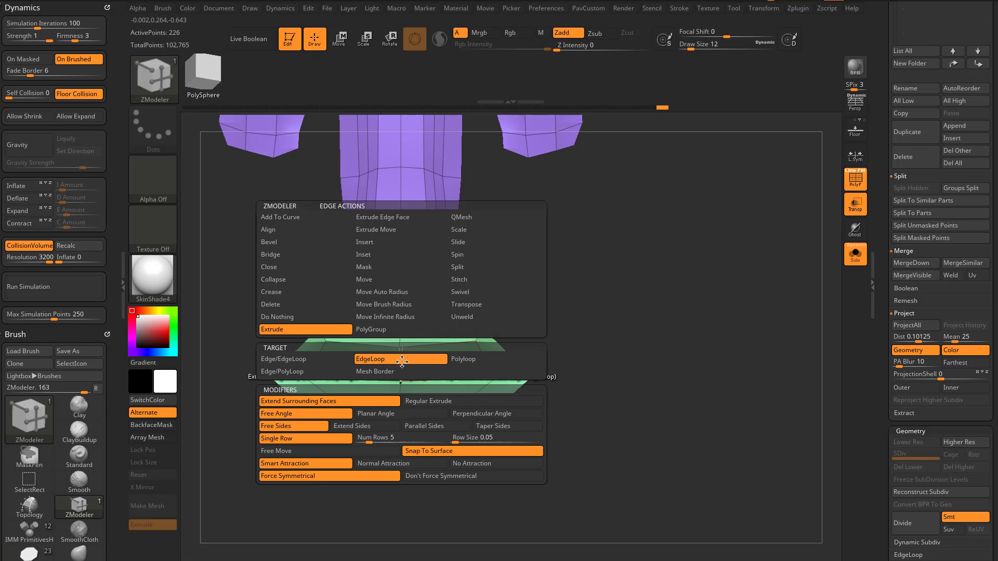
pyautogui.click(402, 364)
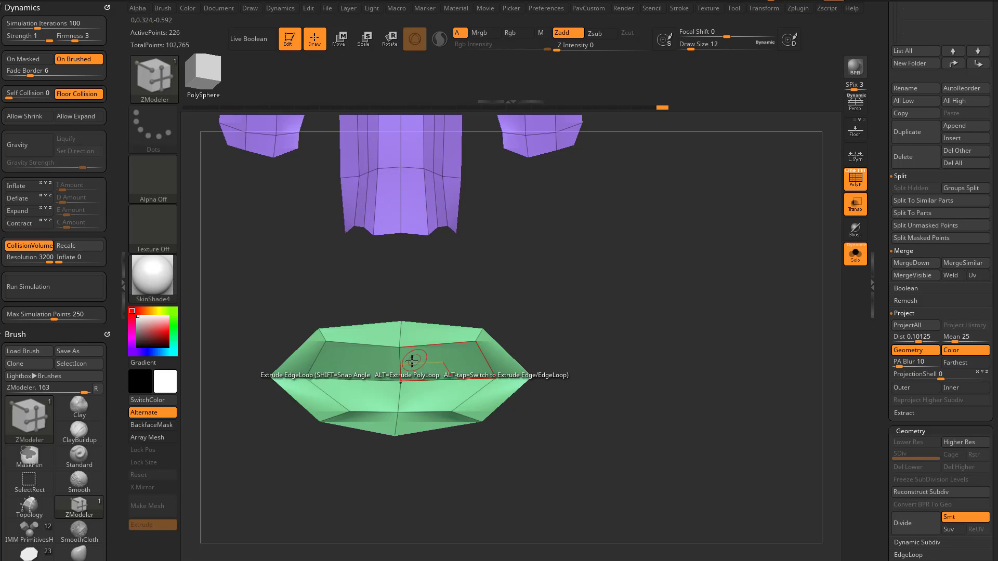
pyautogui.press('space')
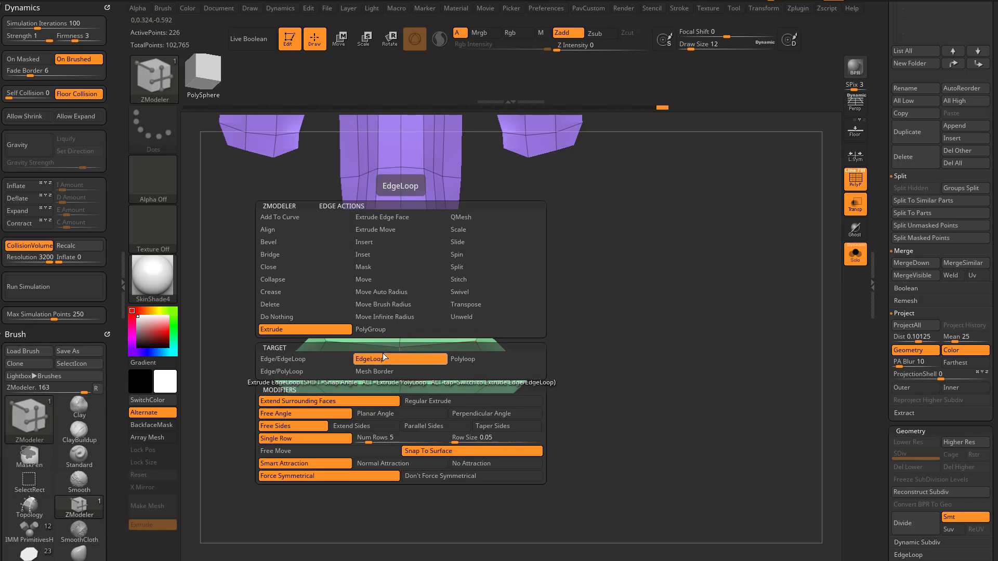
pyautogui.click(367, 242)
pyautogui.click(401, 357)
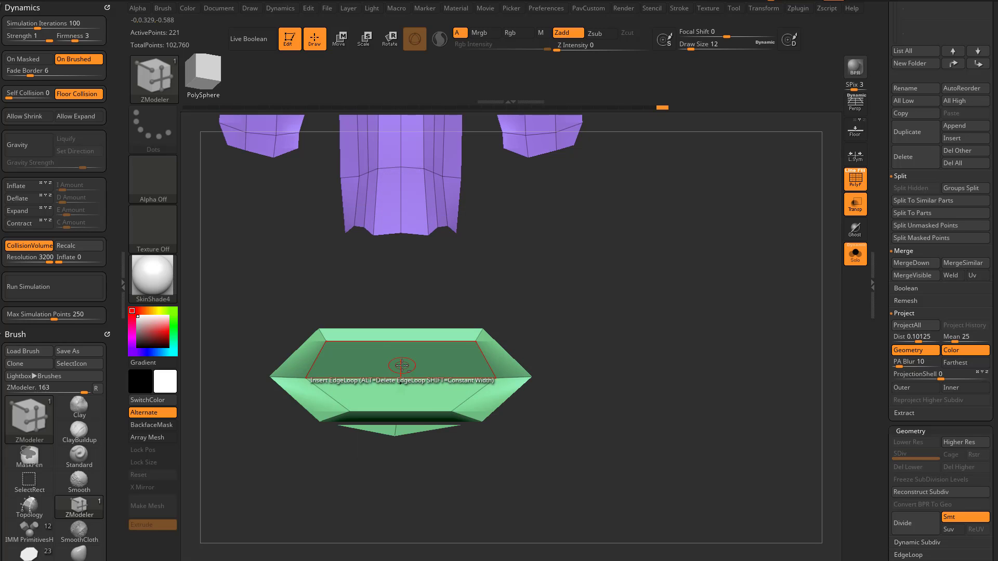
# Apply Mirror And Weld to rebuild a straight centre edge down the lip patch
pyautogui.press('2')
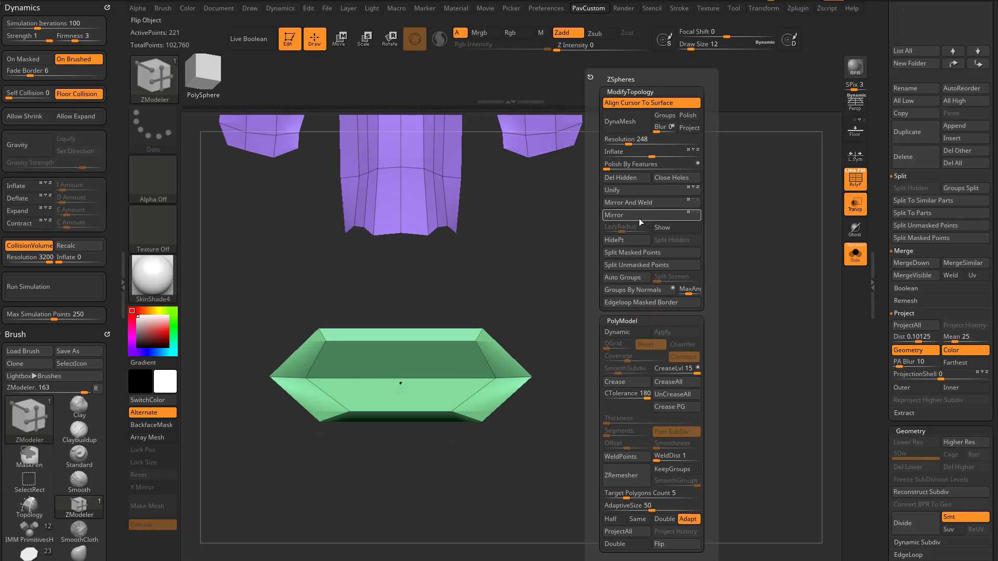
pyautogui.click(638, 203)
pyautogui.keyDown('alt'); pyautogui.moveTo(605, 308); pyautogui.dragTo(676, 311); pyautogui.keyUp('alt')
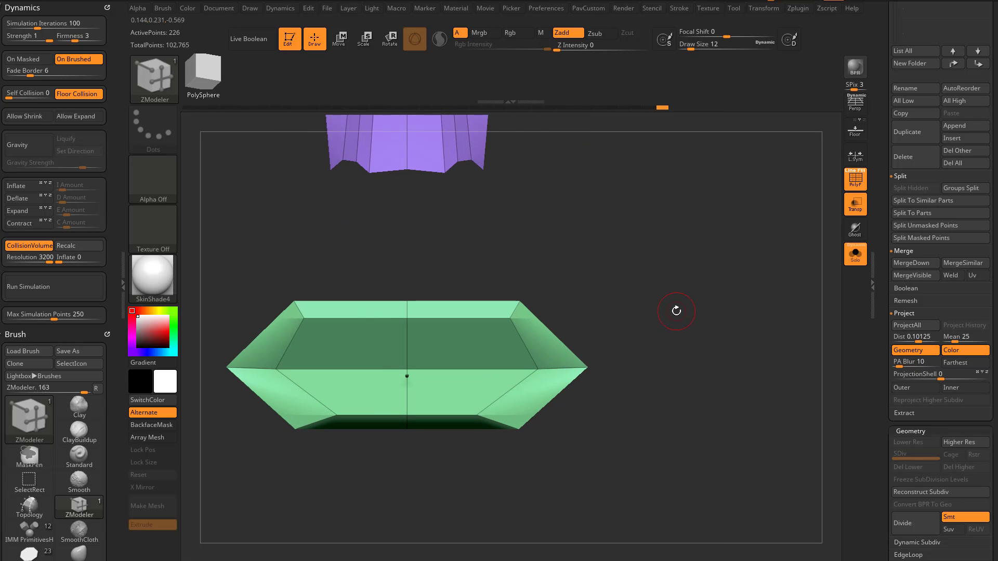
# Hide the small stray geometry at the centre of the lip patch with SelectRect and delete it
pyautogui.moveTo(616, 301); pyautogui.dragTo(603, 338)
pyautogui.keyDown('ctrl'); pyautogui.keyDown('alt'); pyautogui.keyDown('shift'); pyautogui.moveTo(366, 354); pyautogui.dragTo(429, 394); pyautogui.keyUp('shift'); pyautogui.keyUp('alt'); pyautogui.keyUp('ctrl')
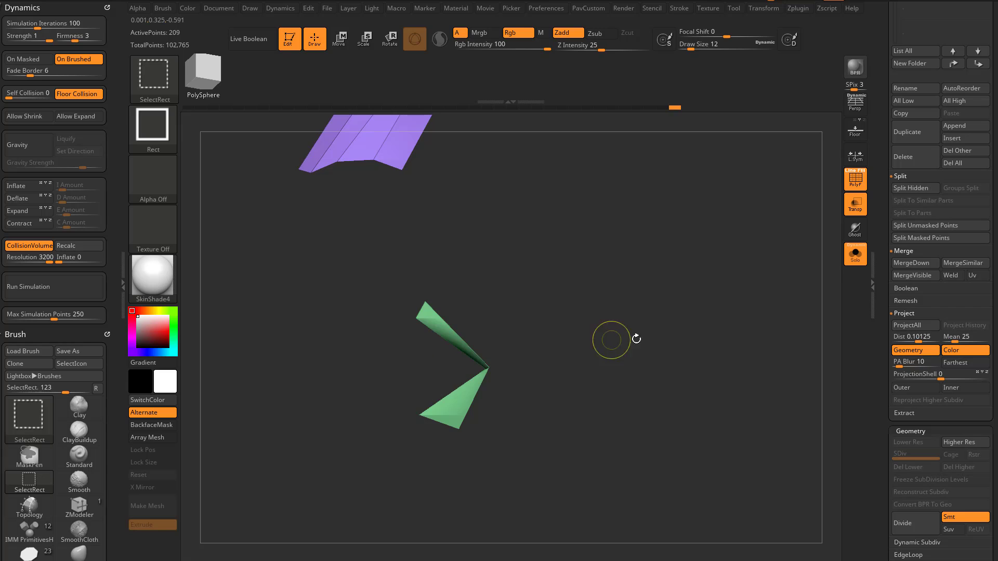
pyautogui.moveTo(634, 339); pyautogui.dragTo(708, 332)
pyautogui.press('2')
pyautogui.click(682, 208)
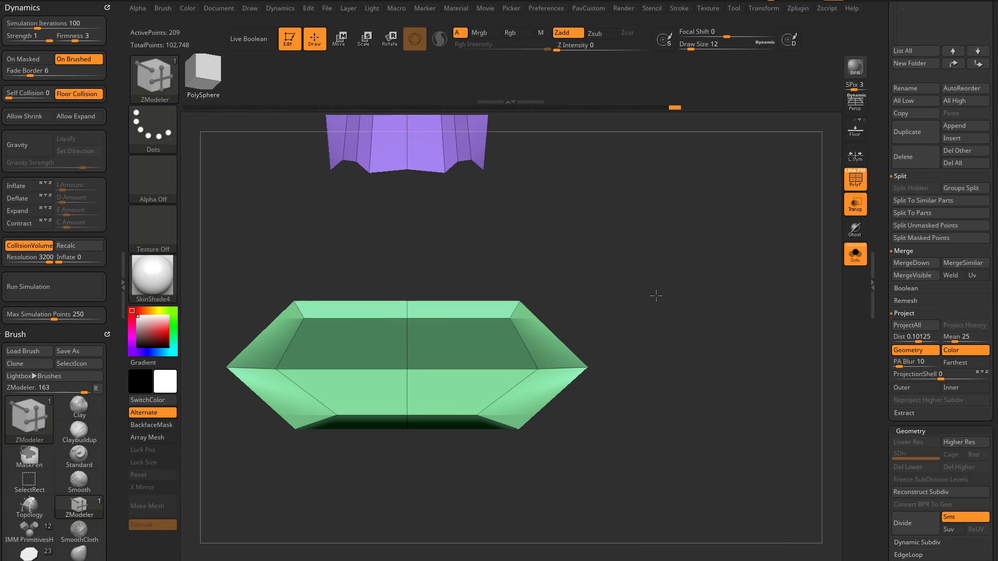
# Turn off Solo to show the head behind the lip patch, switching briefly to the Move brush and back to ZModeler
pyautogui.click(855, 254)
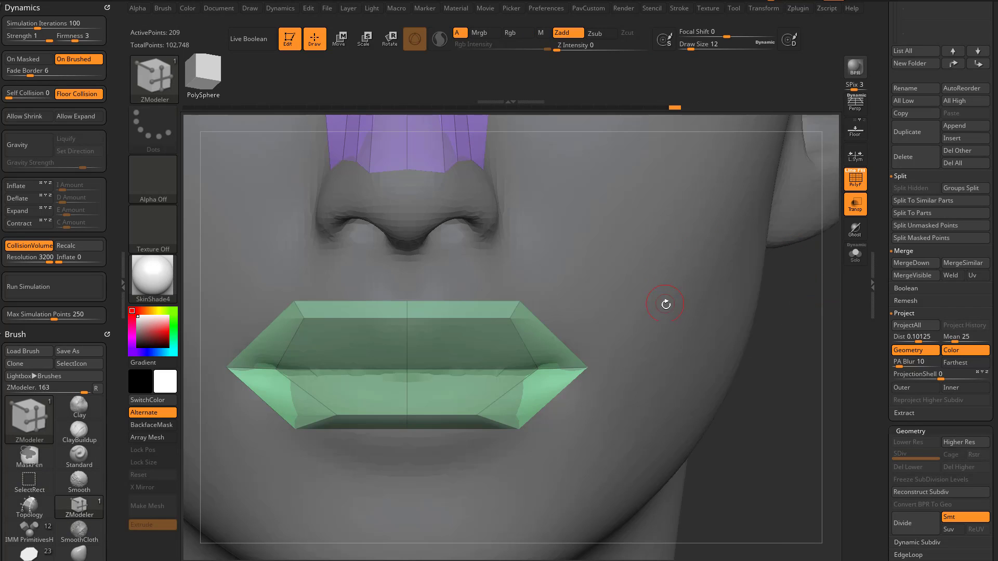
pyautogui.press('b')
pyautogui.press('m')
pyautogui.press('v')
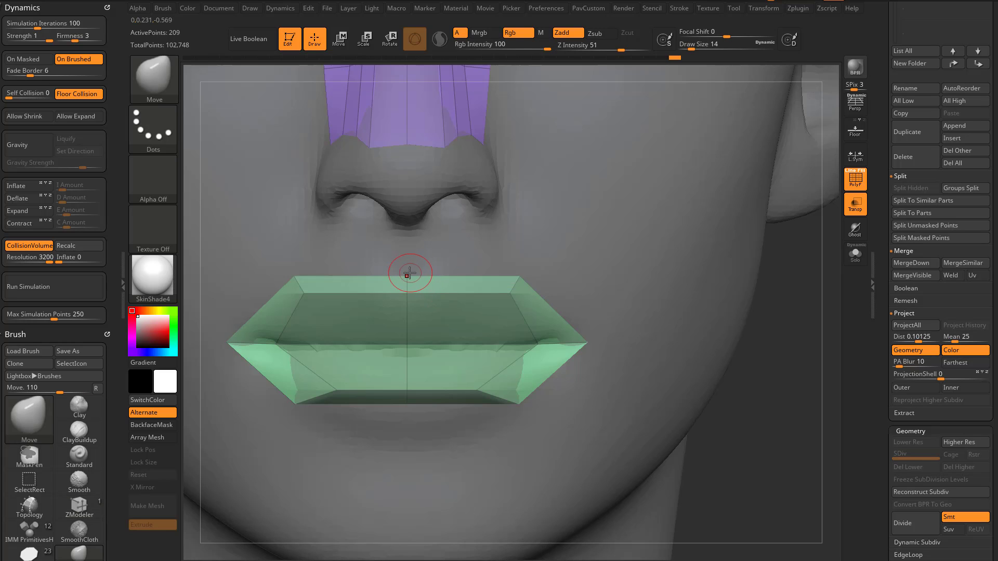
pyautogui.press('b')
pyautogui.press('z')
pyautogui.press('m')
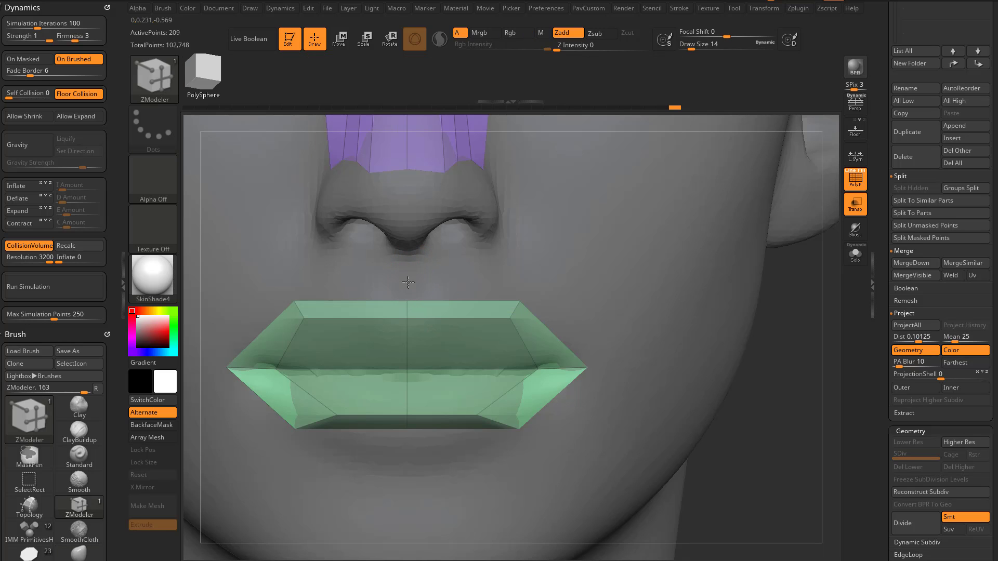
# Examine the lip patch from several angles, both isolated with Solo and against the head, ending on a front view
pyautogui.moveTo(453, 291); pyautogui.dragTo(517, 398, button='right')
pyautogui.click(852, 257)
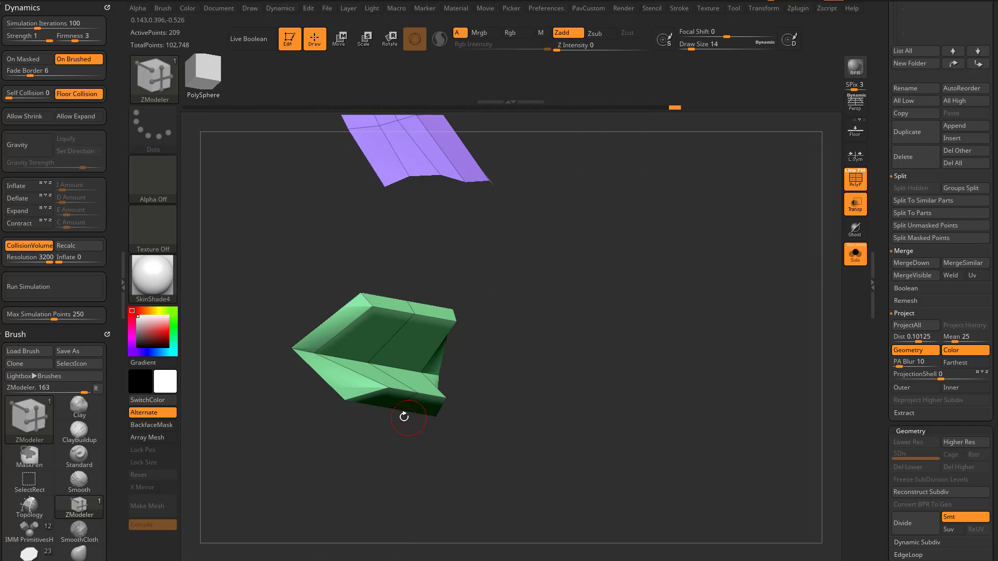
pyautogui.moveTo(403, 416); pyautogui.dragTo(392, 285, button='right')
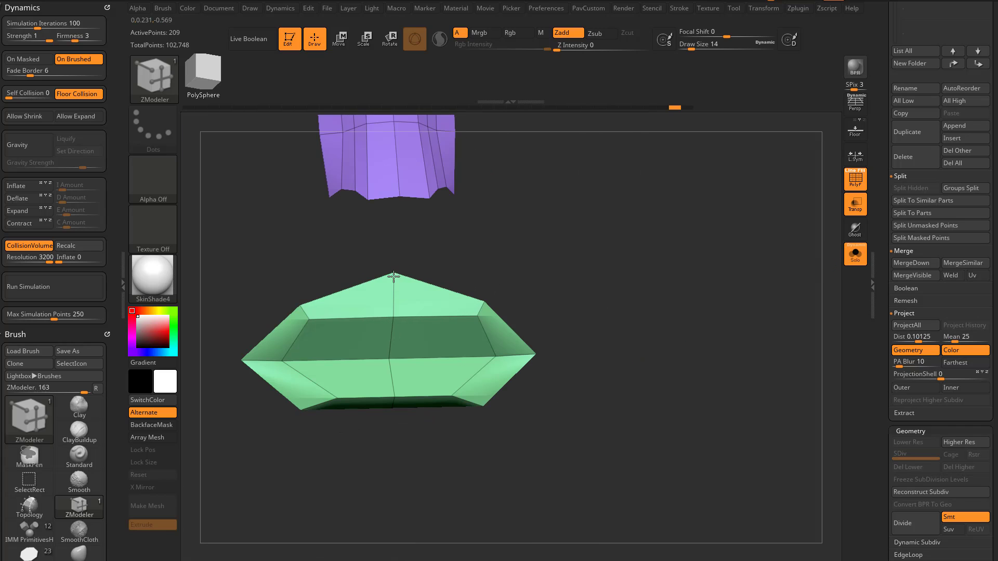
pyautogui.moveTo(368, 463); pyautogui.dragTo(593, 374, button='right')
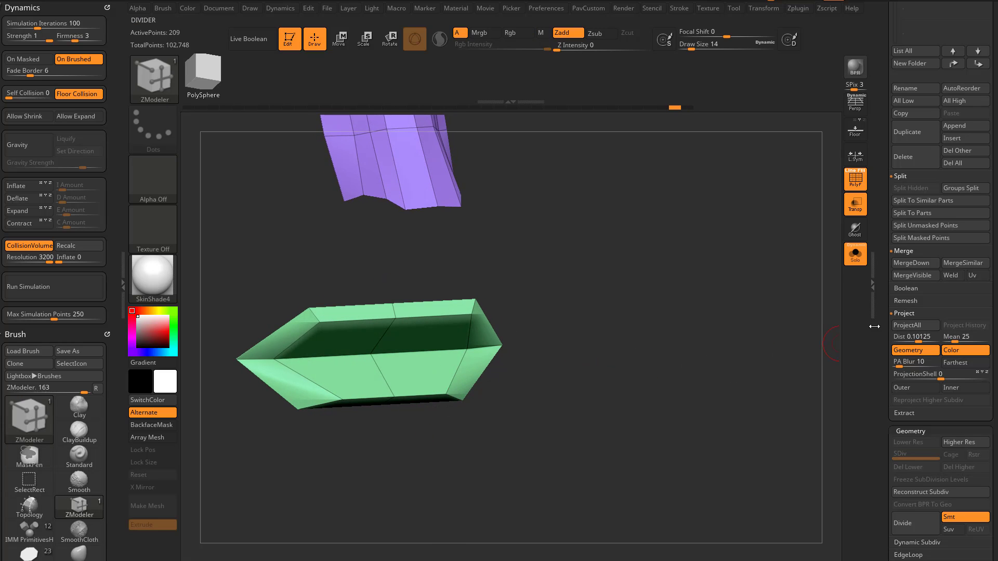
pyautogui.moveTo(882, 336); pyautogui.dragTo(892, 320)
pyautogui.click(864, 264)
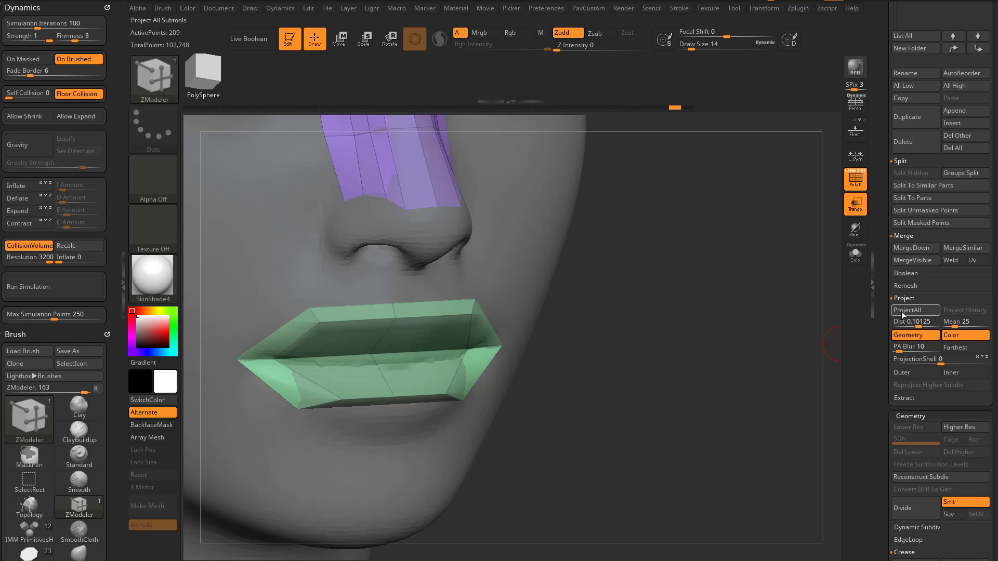
pyautogui.keyDown('shift'); pyautogui.moveTo(794, 330); pyautogui.dragTo(704, 357, button='right'); pyautogui.keyUp('shift')
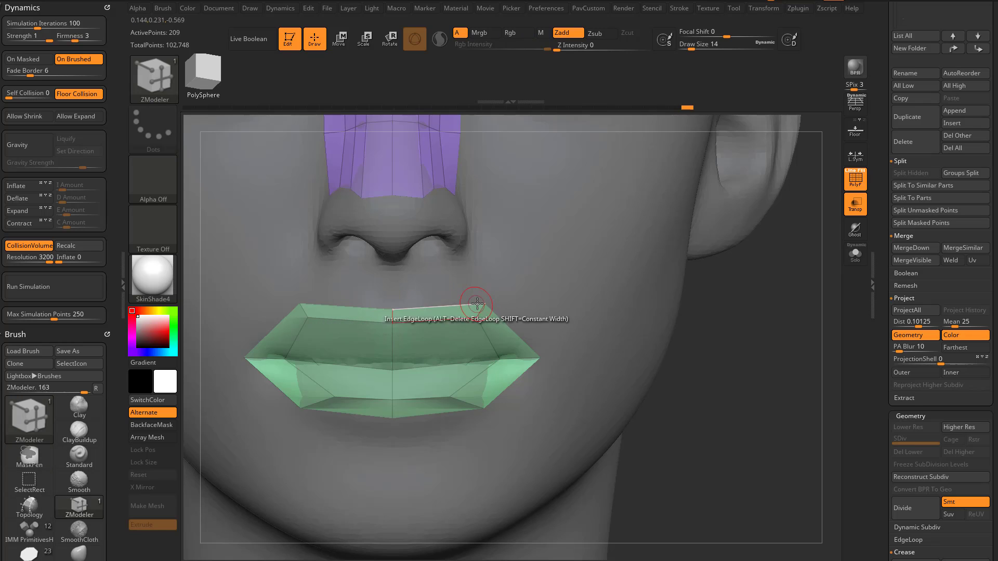
# Pull the lip patch's upper and lower centre points and its corner points outward to match the lip outline
pyautogui.moveTo(393, 303); pyautogui.dragTo(394, 284)
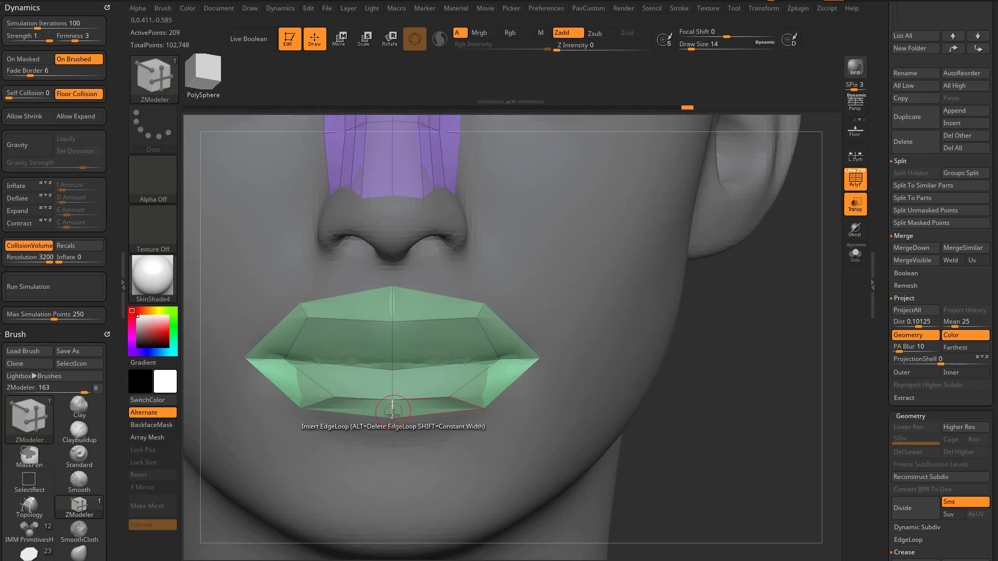
pyautogui.moveTo(458, 411); pyautogui.dragTo(457, 432)
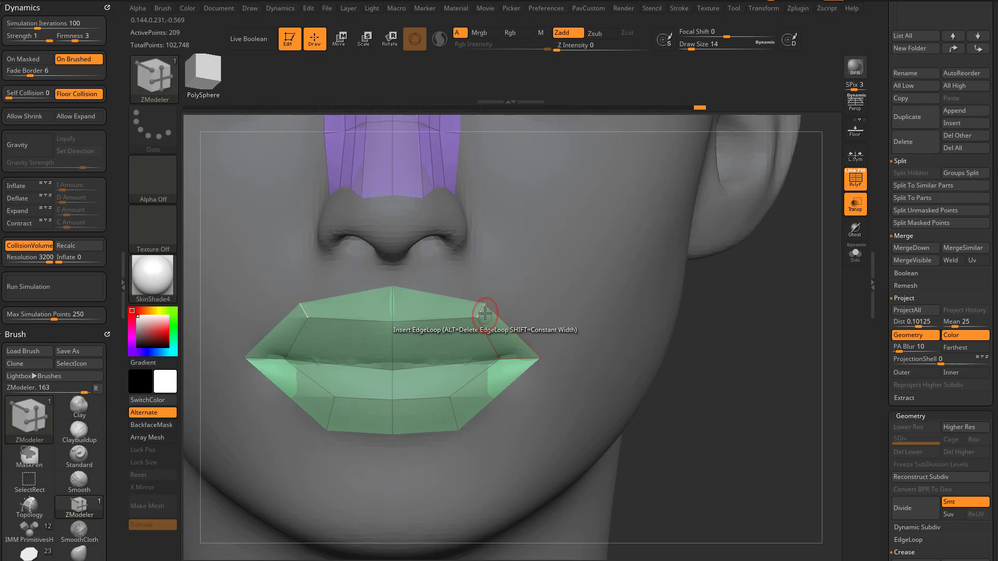
pyautogui.moveTo(483, 304); pyautogui.dragTo(498, 295)
# Set the ZModeler edge action to Bevel with EdgeLoop Complete and bevel the horizontal edge loop between the lips
pyautogui.press('space')
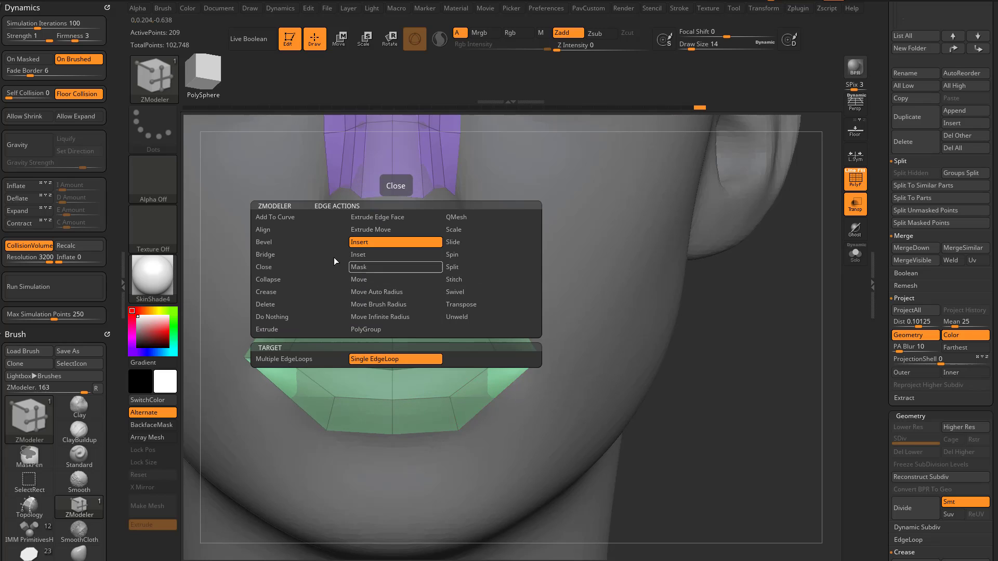
pyautogui.click(304, 243)
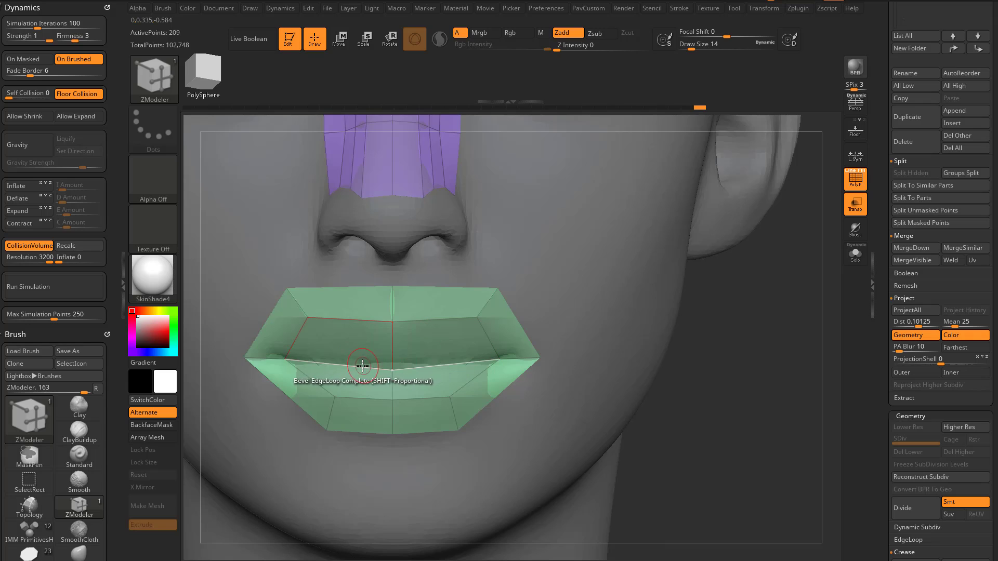
pyautogui.moveTo(363, 368); pyautogui.dragTo(379, 370)
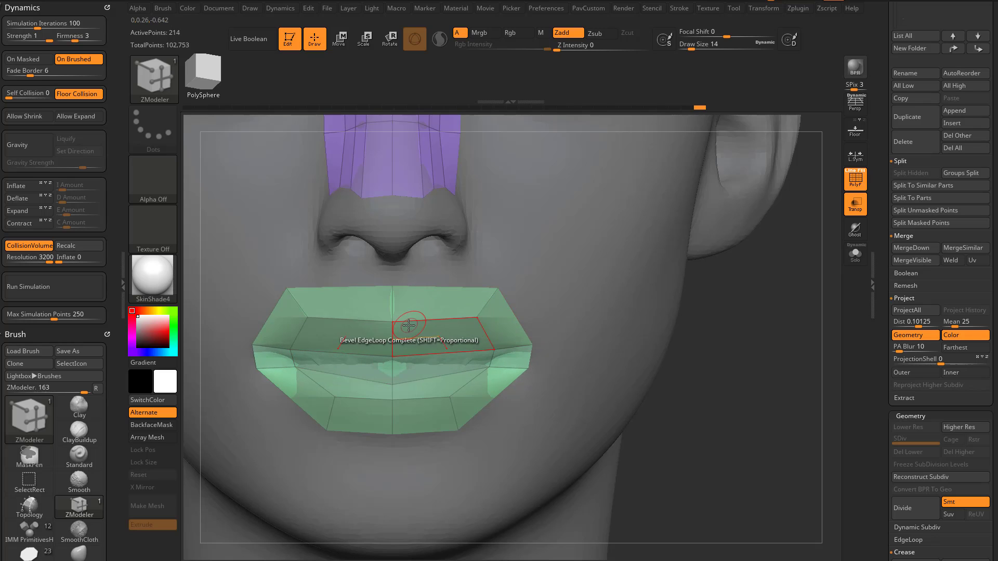
# Isolate the whole lip patch with the SelectLasso brush, hiding the forehead, eye and nose geometry
pyautogui.moveTo(697, 353)
pyautogui.keyDown('alt'); pyautogui.mouseDown()
pyautogui.moveTo(684, 301)
pyautogui.moveTo(693, 322)
pyautogui.mouseUp(); pyautogui.keyUp('alt')
pyautogui.hotkey('ctrl', 'shift')
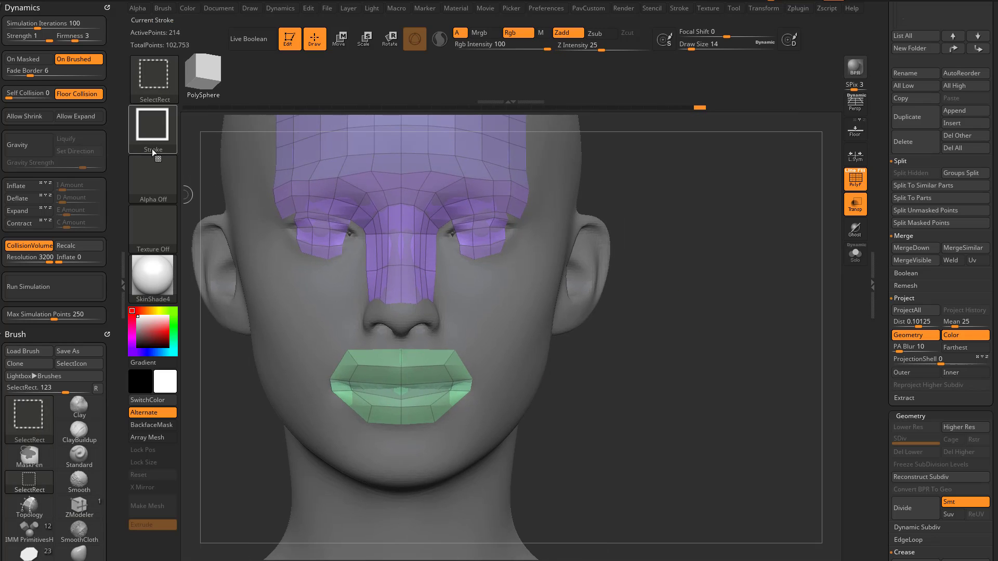
pyautogui.keyDown('ctrl'); pyautogui.keyDown('shift'); pyautogui.click(401, 367); pyautogui.keyUp('shift'); pyautogui.keyUp('ctrl')
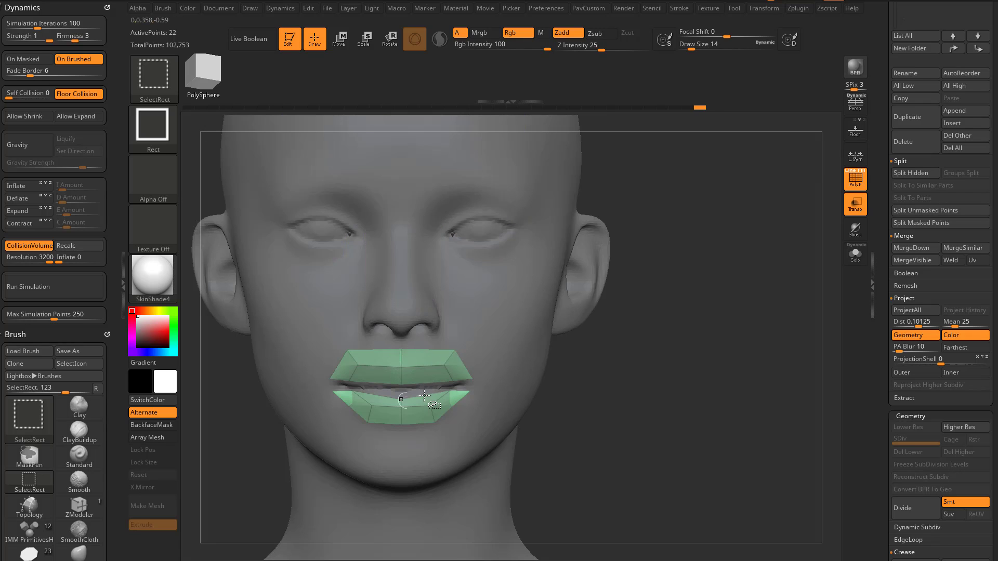
pyautogui.keyDown('ctrl'); pyautogui.keyDown('shift'); pyautogui.click(571, 354); pyautogui.keyUp('shift'); pyautogui.keyUp('ctrl')
pyautogui.click(161, 101)
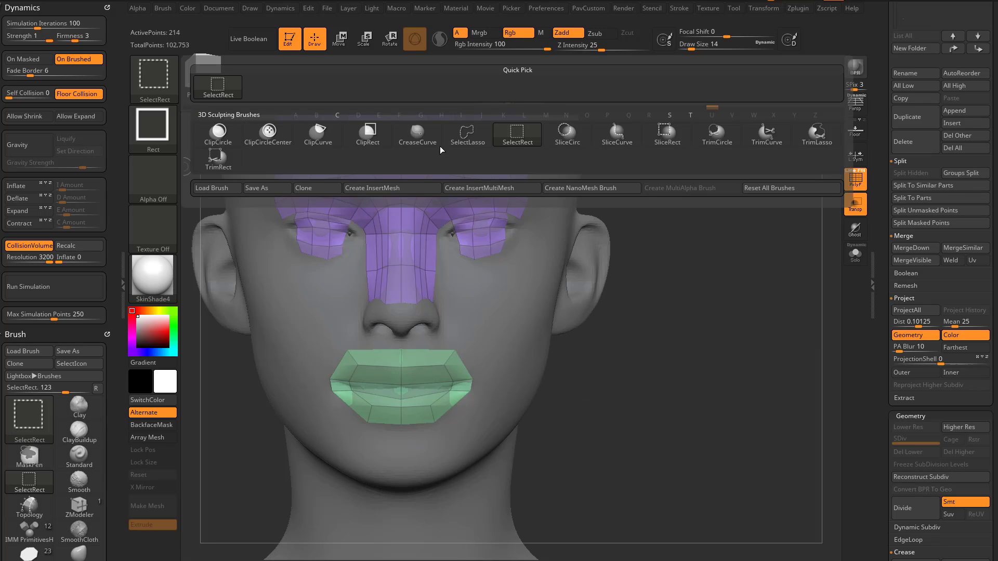
pyautogui.click(466, 135)
pyautogui.moveTo(476, 346)
pyautogui.keyDown('ctrl'); pyautogui.keyDown('shift'); pyautogui.mouseDown()
pyautogui.moveTo(560, 436)
pyautogui.moveTo(291, 339)
pyautogui.moveTo(563, 436)
pyautogui.mouseUp(); pyautogui.keyUp('shift'); pyautogui.keyUp('ctrl')
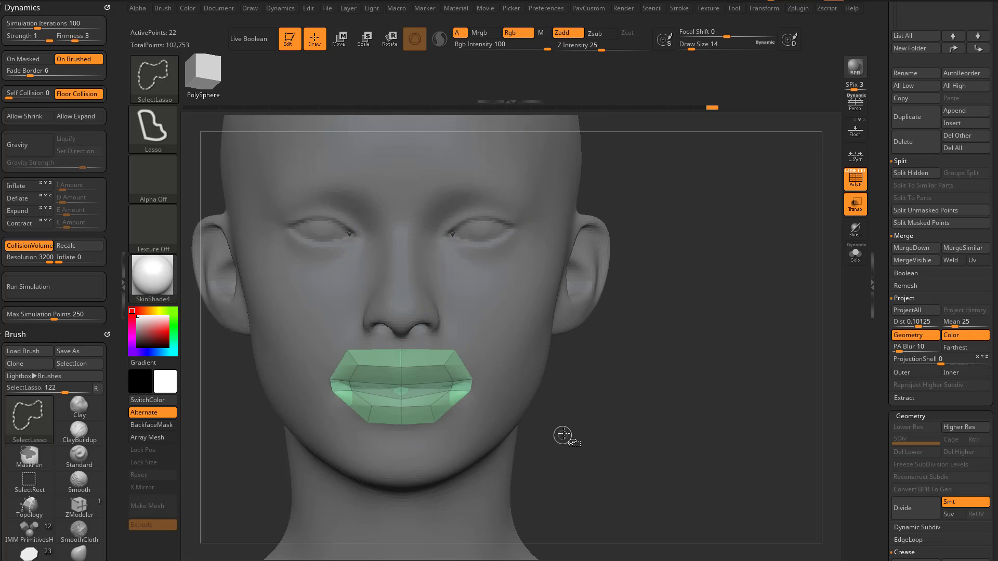
# Cut a near-vertical line through one side of the lip patch, close to its centre, with the SliceCurve brush
pyautogui.click(158, 79)
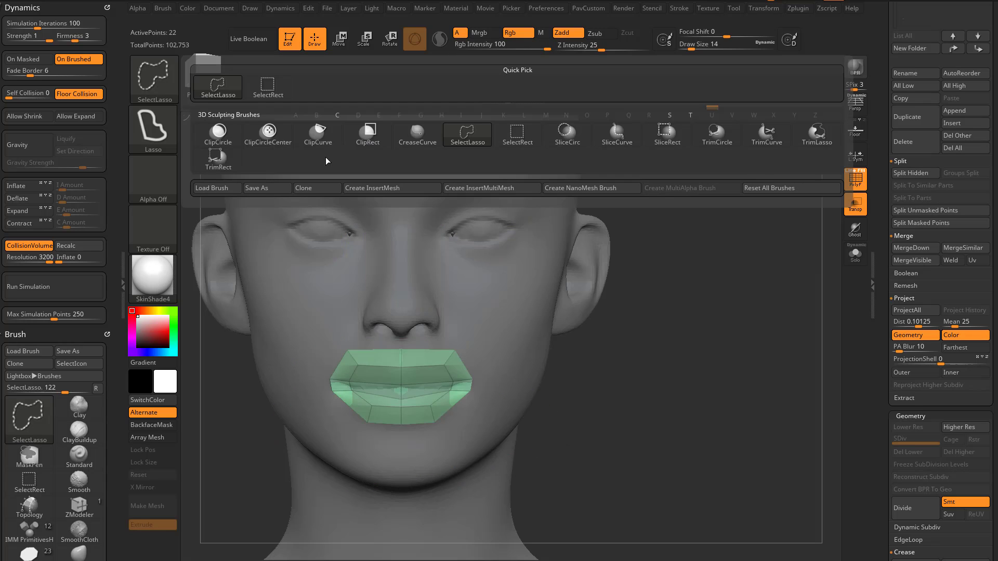
pyautogui.click(613, 141)
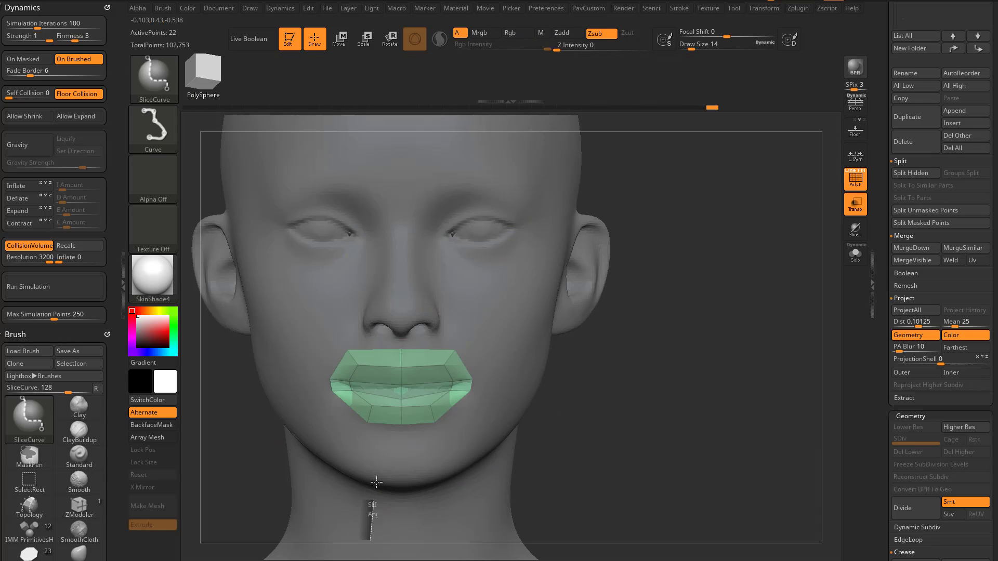
pyautogui.keyDown('ctrl'); pyautogui.keyDown('shift'); pyautogui.moveTo(385, 412); pyautogui.dragTo(379, 328); pyautogui.keyUp('shift'); pyautogui.keyUp('ctrl')
# Return to ZModeler, unhide the full retopology mesh and apply Mirror And Weld to copy the slice across the lips
pyautogui.press('b')
pyautogui.press('z')
pyautogui.press('m')
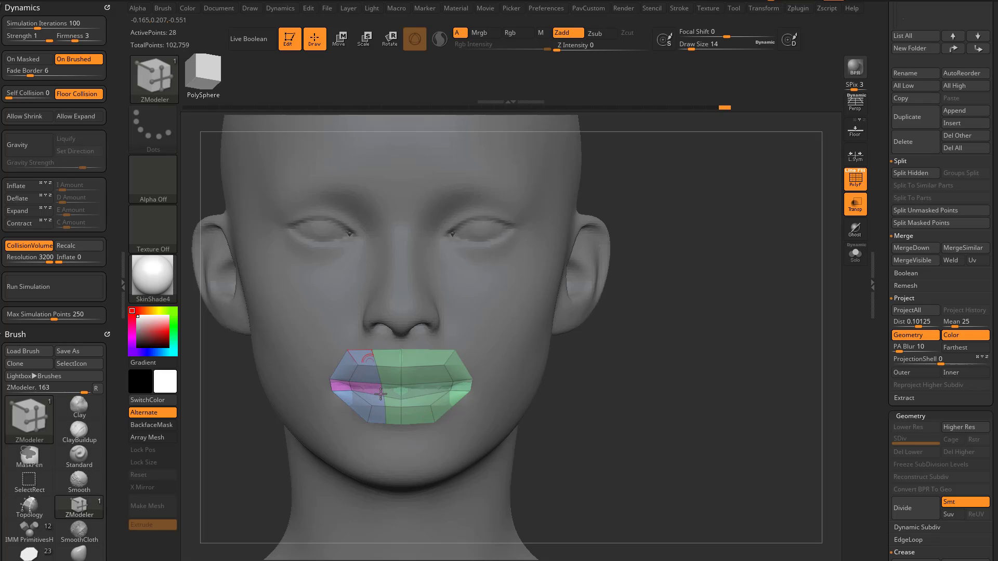
pyautogui.keyDown('ctrl'); pyautogui.keyDown('shift'); pyautogui.click(725, 367); pyautogui.keyUp('shift'); pyautogui.keyUp('ctrl')
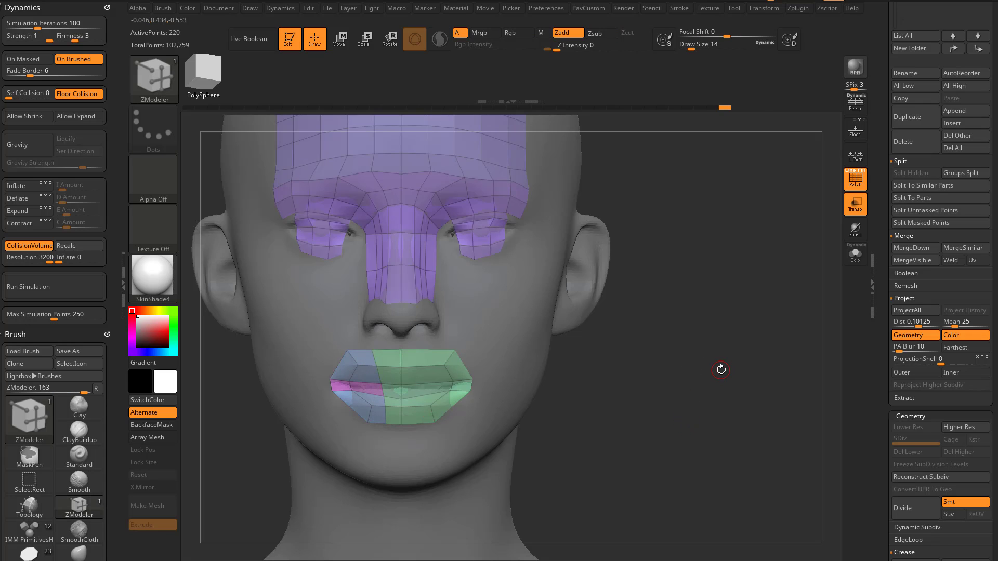
pyautogui.press('2')
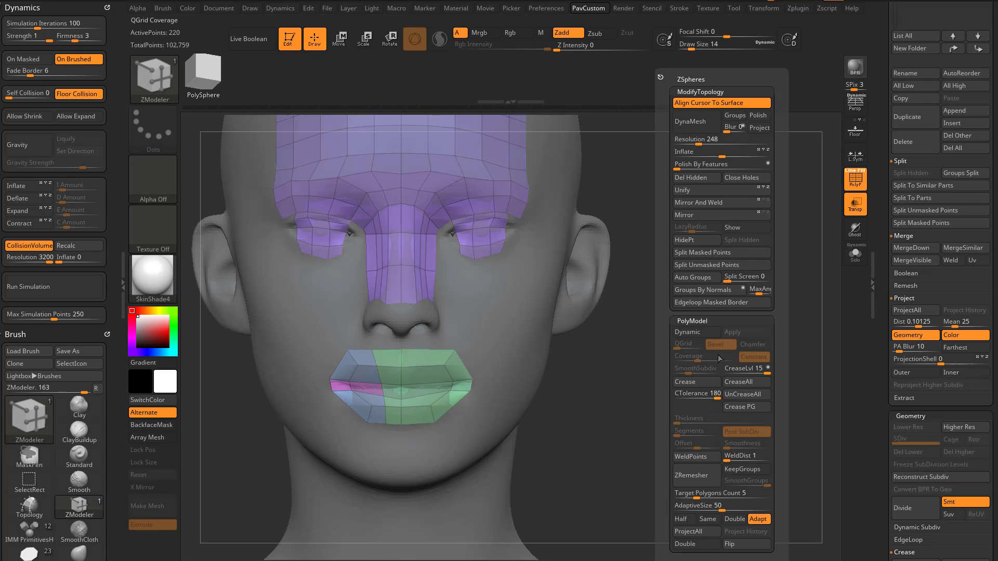
pyautogui.click(704, 202)
# Reposition the points along the sliced edges of the lip patch to follow the upper lip
pyautogui.keyDown('alt'); pyautogui.moveTo(580, 370); pyautogui.dragTo(666, 372); pyautogui.keyUp('alt')
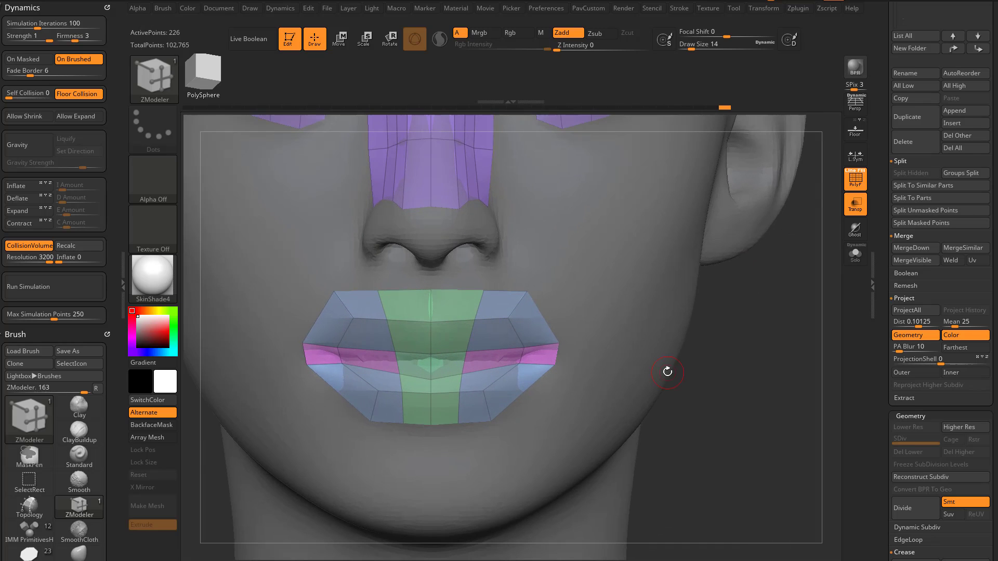
pyautogui.keyDown('alt'); pyautogui.moveTo(629, 332); pyautogui.dragTo(611, 270); pyautogui.keyUp('alt')
pyautogui.moveTo(468, 294); pyautogui.dragTo(415, 295)
pyautogui.moveTo(336, 325); pyautogui.dragTo(336, 328)
# Set the ZModeler edge action to Extrude and move the lip patch's outer points to round the mouth corners and lower edge
pyautogui.press('space')
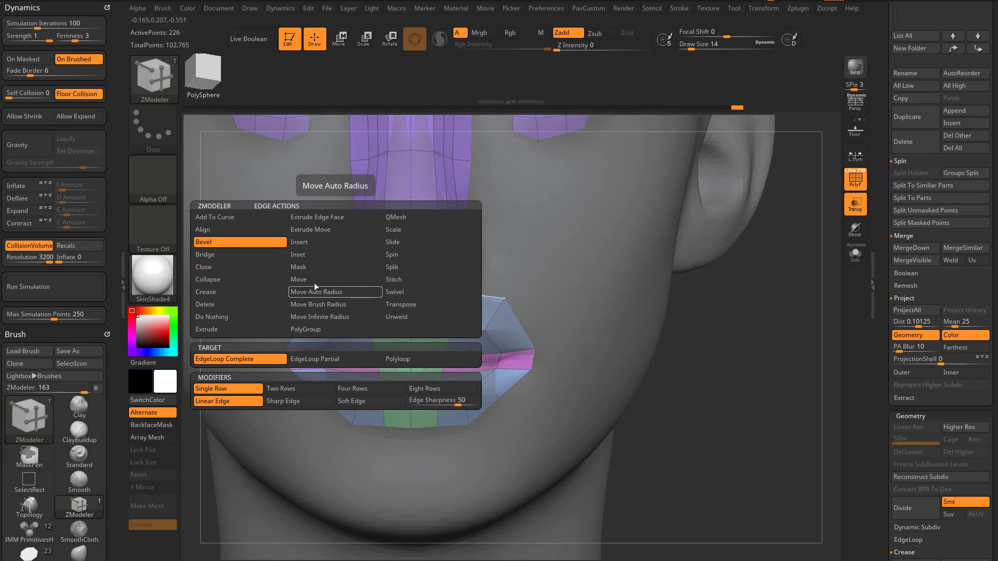
pyautogui.click(251, 330)
pyautogui.click(267, 360)
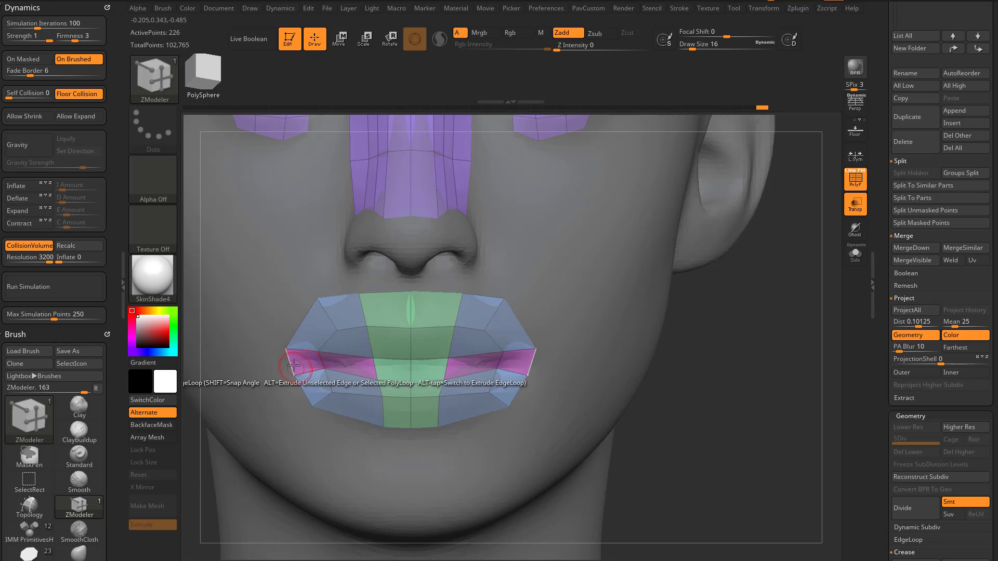
pyautogui.moveTo(282, 357); pyautogui.dragTo(360, 428)
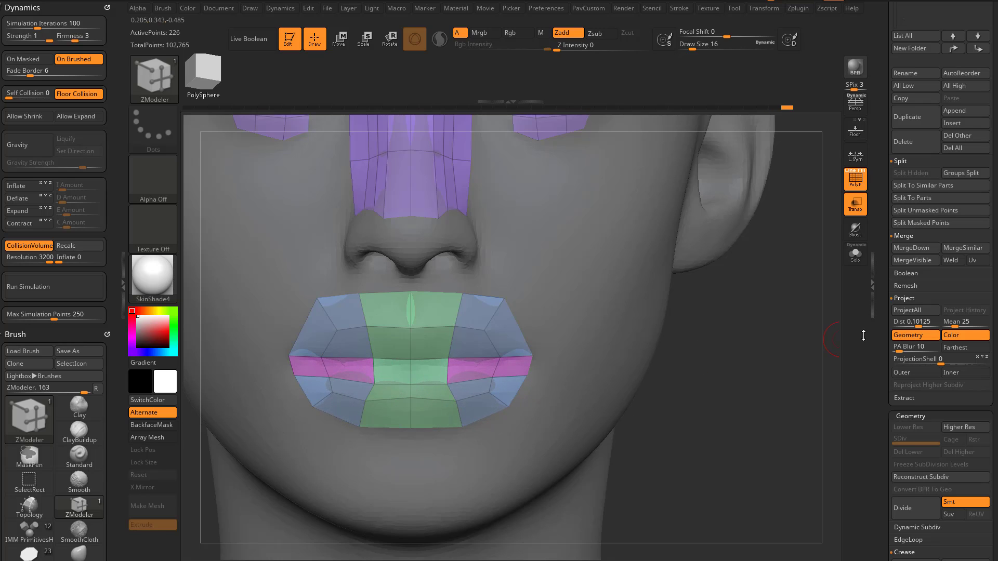
# Assign Alt+Z as the custom hotkey for ProjectAll
pyautogui.keyDown('ctrl'); pyautogui.keyDown('alt'); pyautogui.click(907, 310); pyautogui.keyUp('alt'); pyautogui.keyUp('ctrl')
pyautogui.press('Escape')
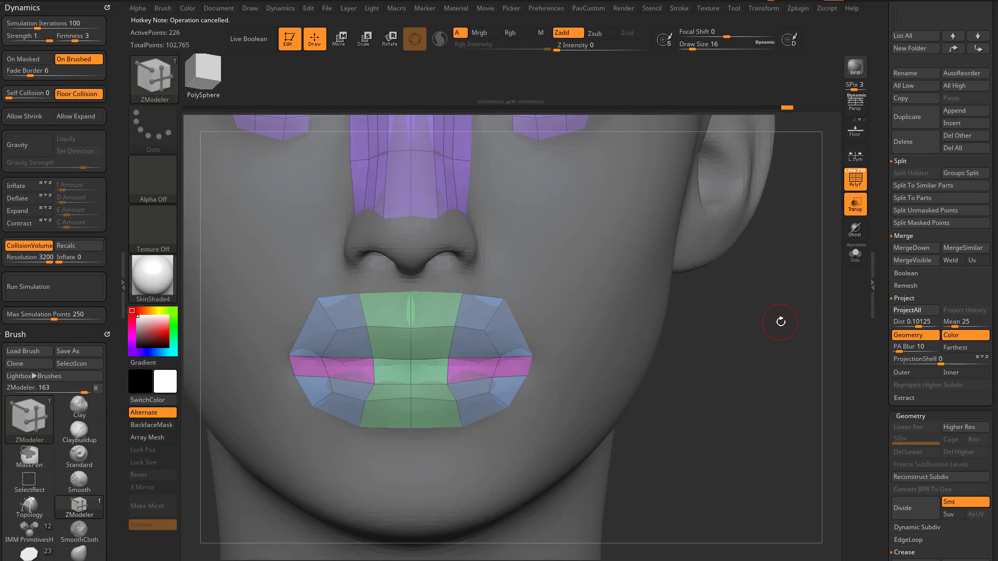
pyautogui.keyDown('ctrl'); pyautogui.keyDown('alt'); pyautogui.click(909, 311); pyautogui.keyUp('alt'); pyautogui.keyUp('ctrl')
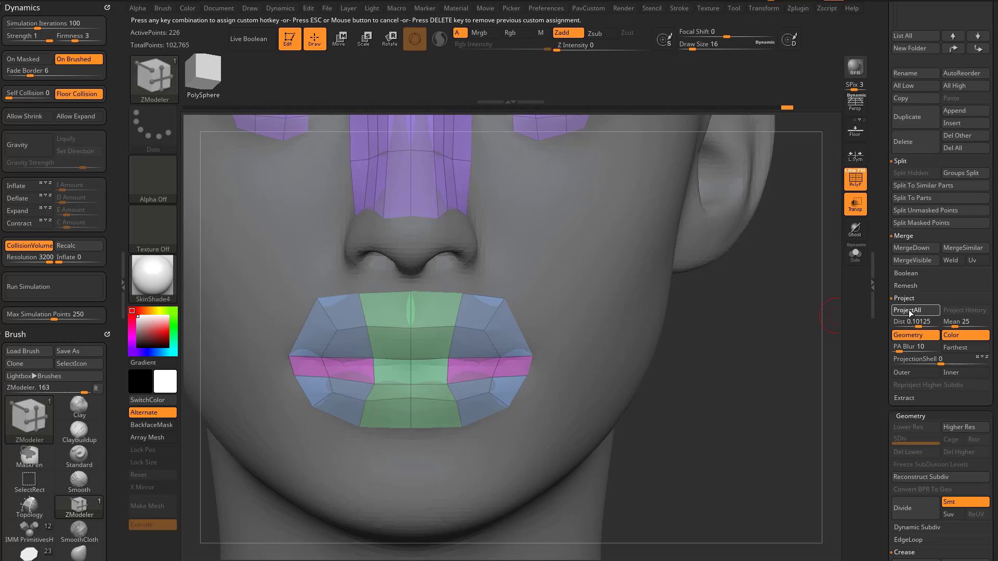
pyautogui.hotkey('alt', 'z')
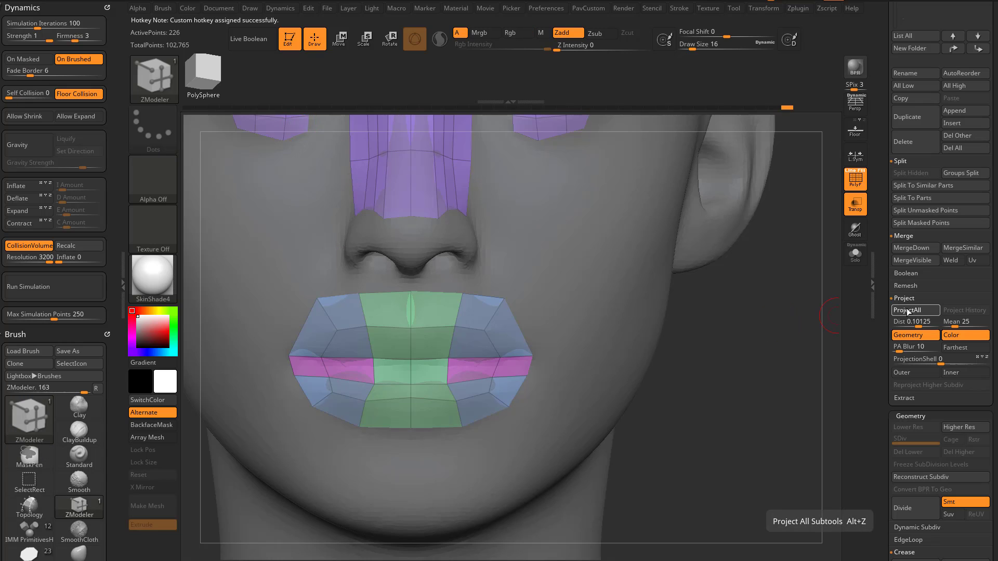
# Pull the upper lip's edge points inward and remove the surplus triangular polygons there with the ZModeler Delete polygon action
pyautogui.keyDown('alt'); pyautogui.moveTo(744, 357); pyautogui.dragTo(537, 316); pyautogui.keyUp('alt')
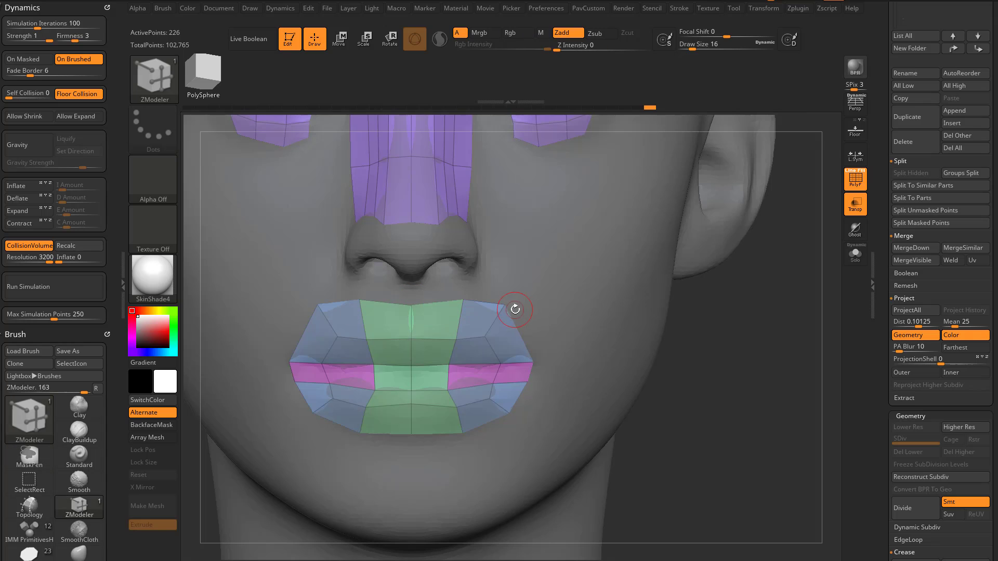
pyautogui.moveTo(475, 307); pyautogui.dragTo(461, 316)
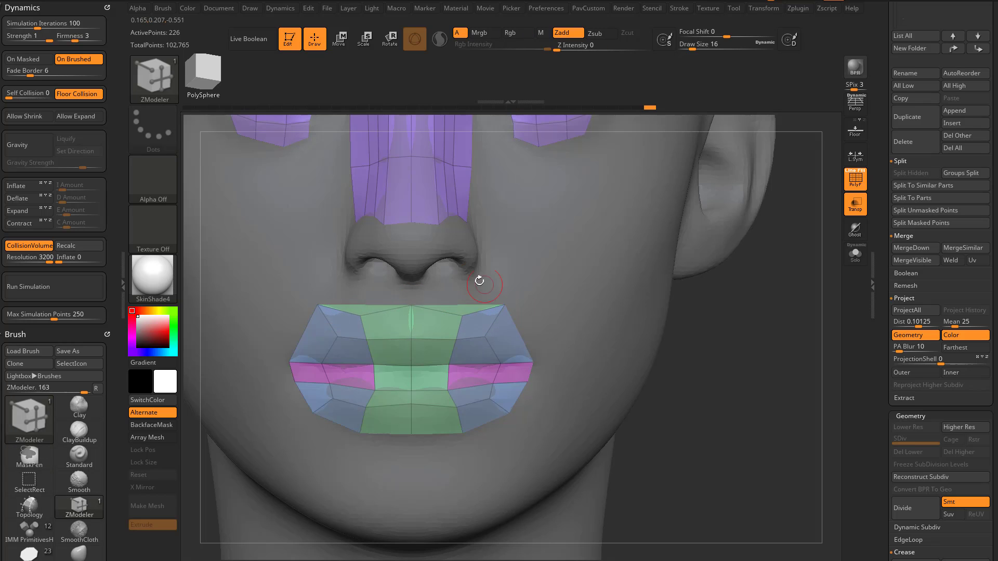
pyautogui.press('space')
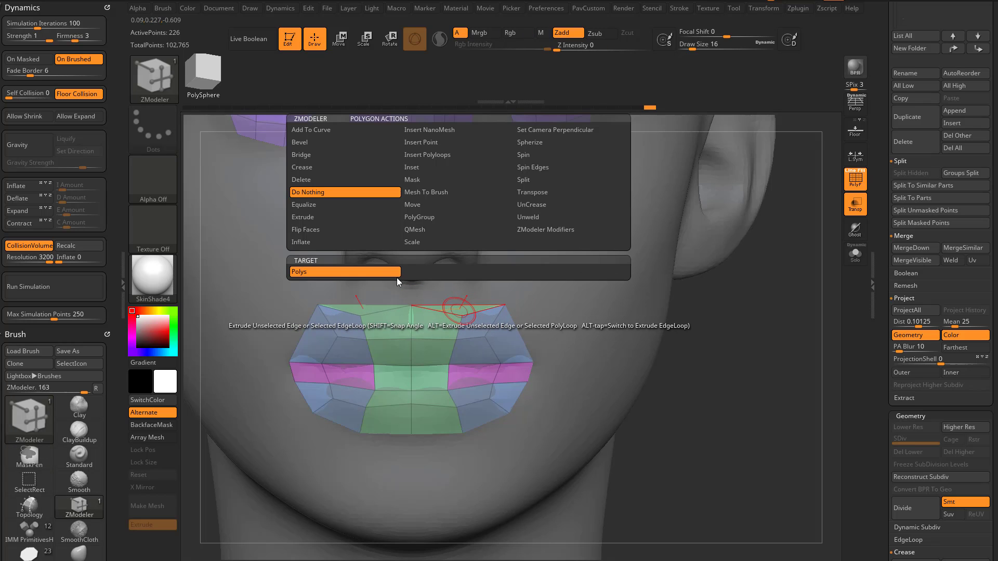
pyautogui.click(319, 182)
pyautogui.click(462, 310)
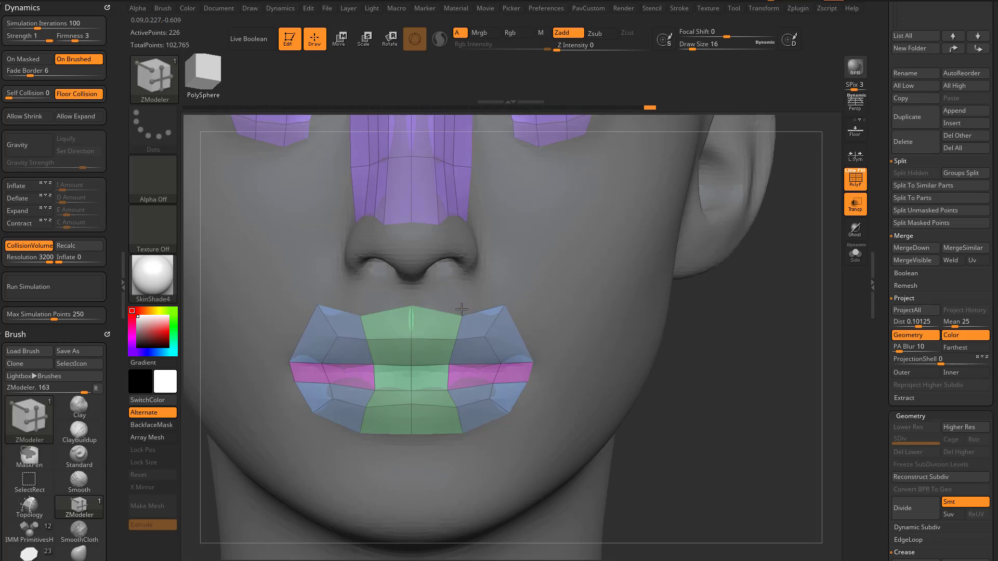
# Set the ZModeler polygon action back to Do Nothing
pyautogui.press('space')
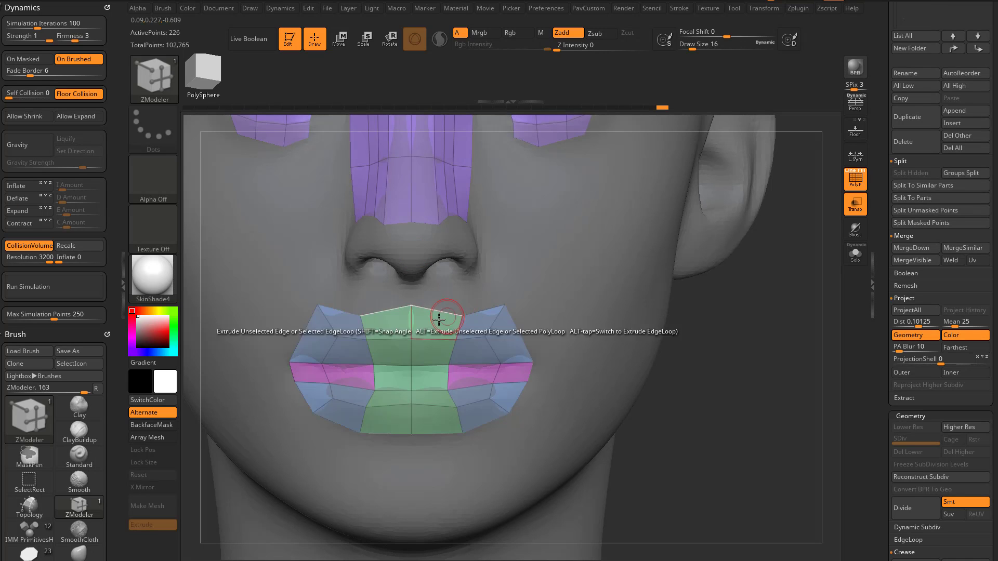
pyautogui.press('space')
pyautogui.click(295, 192)
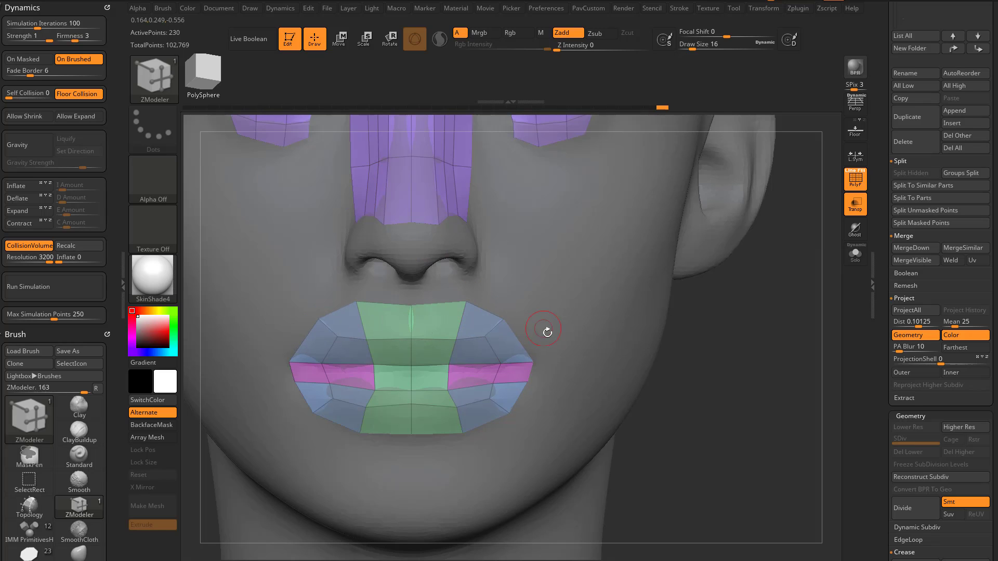
# Set the ZModeler edge action to Extrude with the EdgeLoop target and extrude the lip patch's outer border outward by one row
pyautogui.press('space')
pyautogui.click(410, 333)
pyautogui.moveTo(519, 338); pyautogui.dragTo(534, 328)
pyautogui.moveTo(476, 288); pyautogui.dragTo(469, 278)
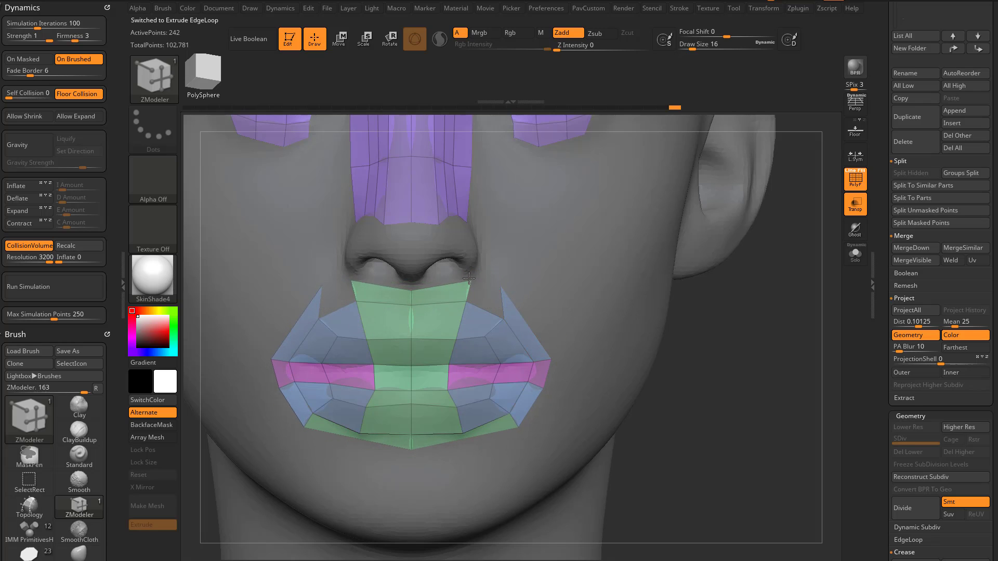
pyautogui.hotkey('ctrl', 'z')
# Isolate the stray polygons around the lips and remove them with the ZModeler Delete polygon action set to A Single Poly
pyautogui.click(856, 257)
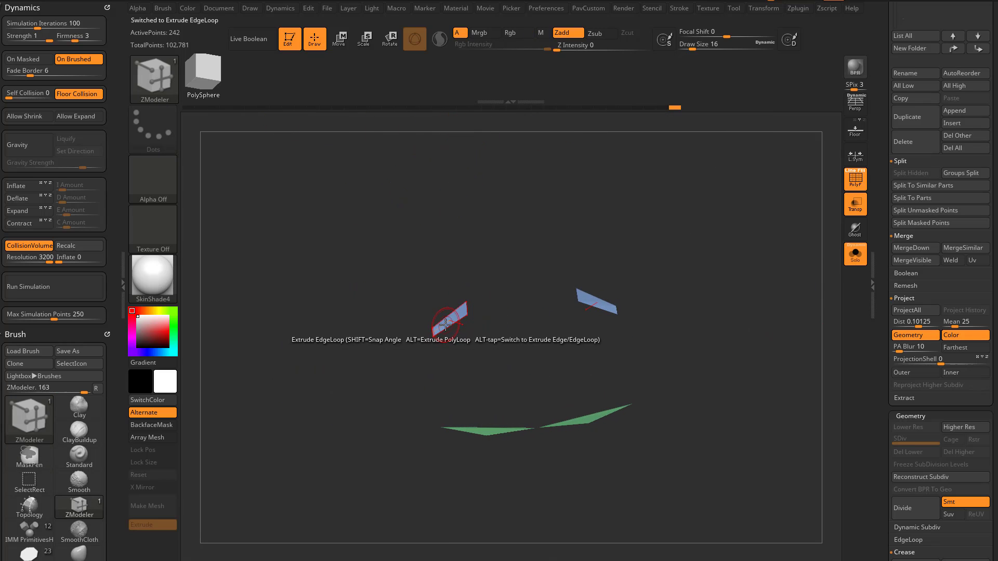
pyautogui.press('space')
pyautogui.click(312, 182)
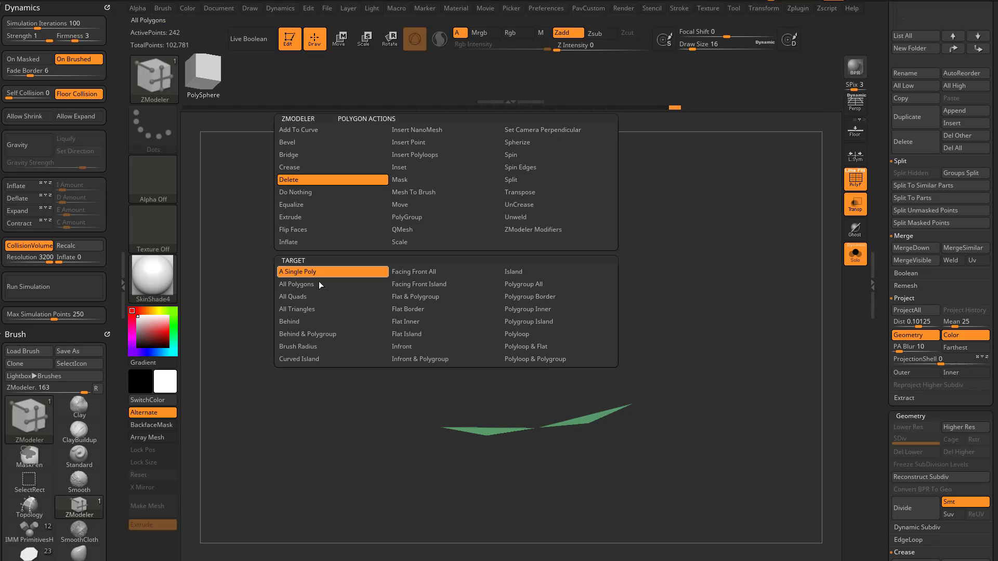
pyautogui.click(318, 271)
pyautogui.click(485, 431)
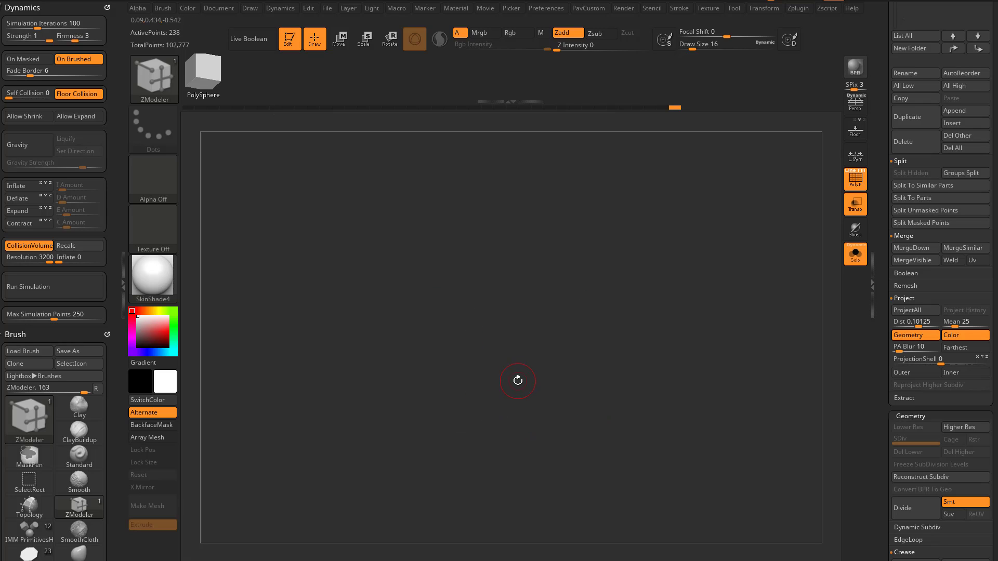
# Unhide the whole patch, join the split upper corners of the extruded lip row to close the gaps, and bring back the head sculpt
pyautogui.keyDown('ctrl'); pyautogui.keyDown('shift'); pyautogui.click(519, 379); pyautogui.keyUp('shift'); pyautogui.keyUp('ctrl')
pyautogui.keyDown('shift'); pyautogui.moveTo(598, 370); pyautogui.dragTo(630, 363); pyautogui.keyUp('shift')
pyautogui.click(503, 301)
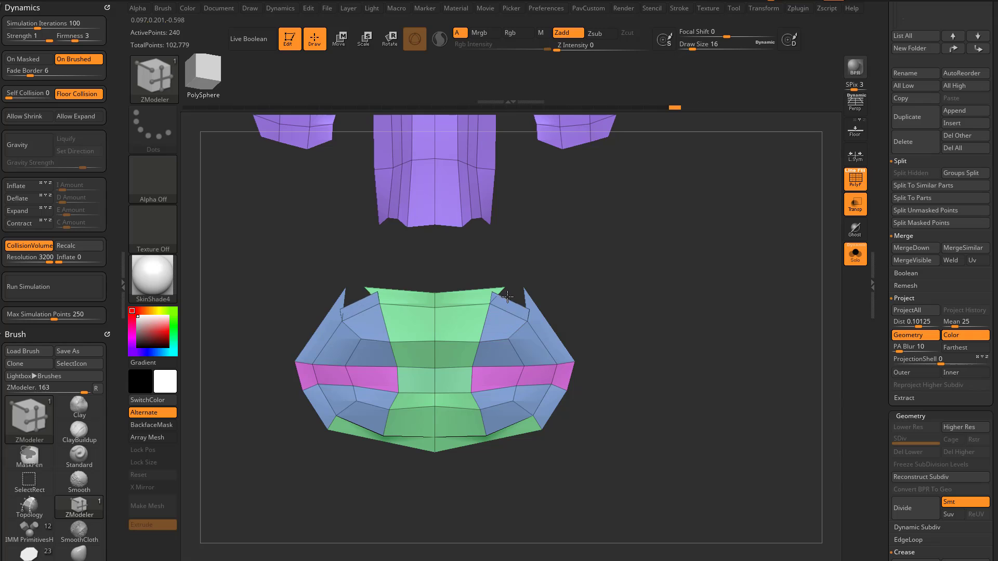
pyautogui.click(519, 289)
pyautogui.moveTo(540, 302)
pyautogui.mouseDown()
pyautogui.moveTo(520, 286)
pyautogui.moveTo(486, 288)
pyautogui.moveTo(540, 307)
pyautogui.mouseUp()
pyautogui.click(855, 255)
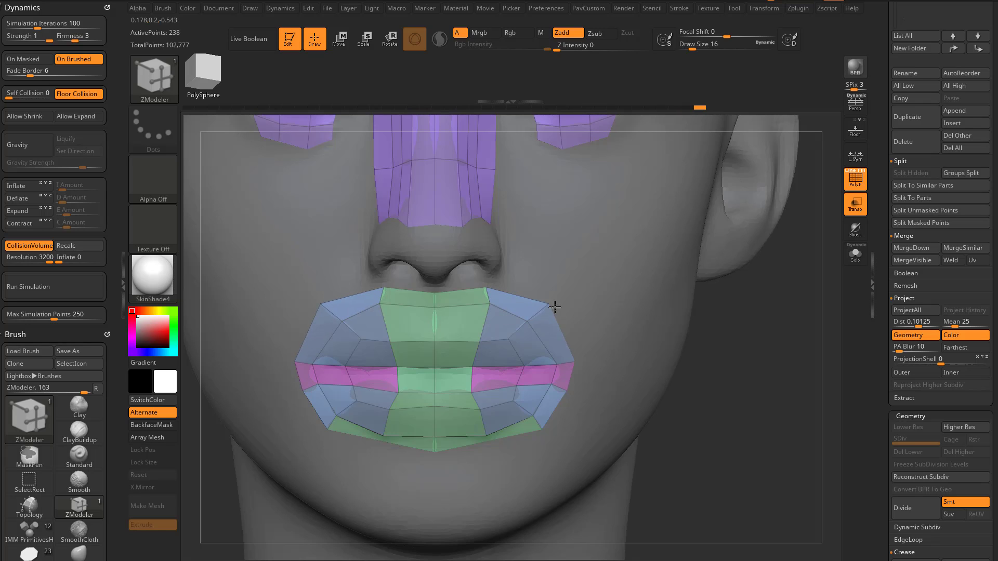
# Set the ZModeler edge action to Insert and add extra edge loops to the lip patch
pyautogui.keyDown('alt'); pyautogui.moveTo(557, 316); pyautogui.dragTo(531, 313, button='right'); pyautogui.keyUp('alt')
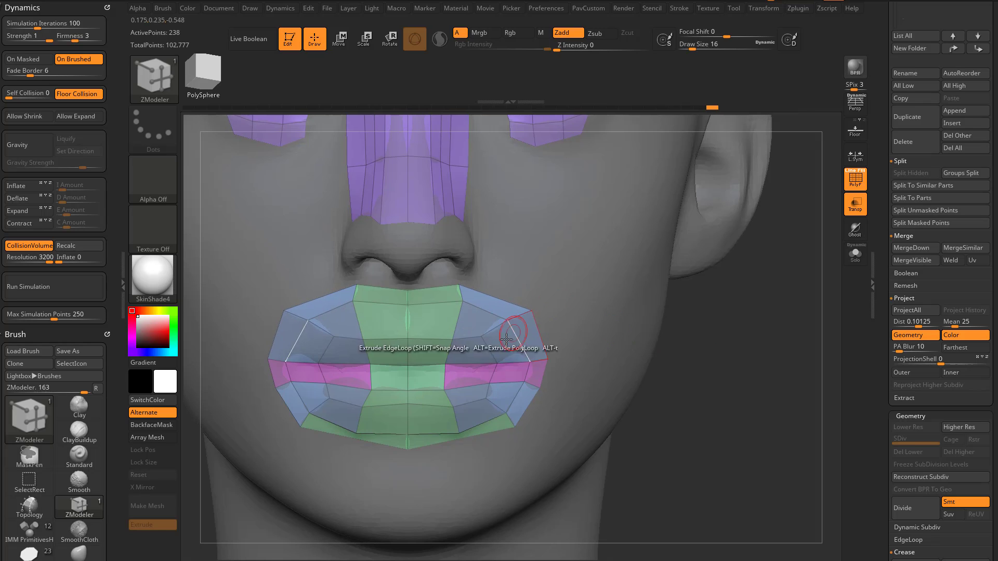
pyautogui.press('space')
pyautogui.press('space')
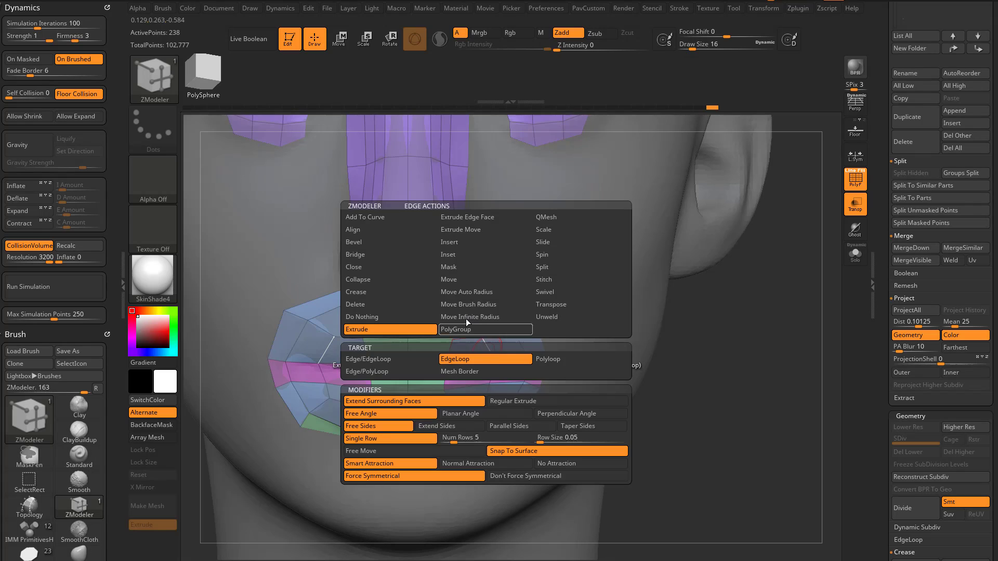
pyautogui.click(463, 245)
pyautogui.click(415, 361)
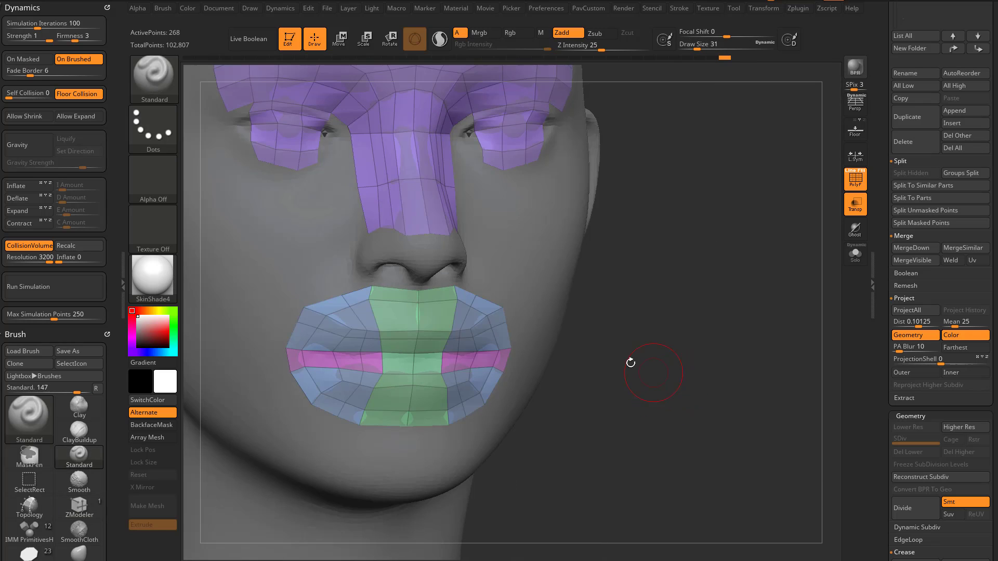
# Smooth the lip patch with the SmoothCloth brush and select the Standard brush
pyautogui.press('s')
pyautogui.moveTo(352, 321); pyautogui.dragTo(410, 372)
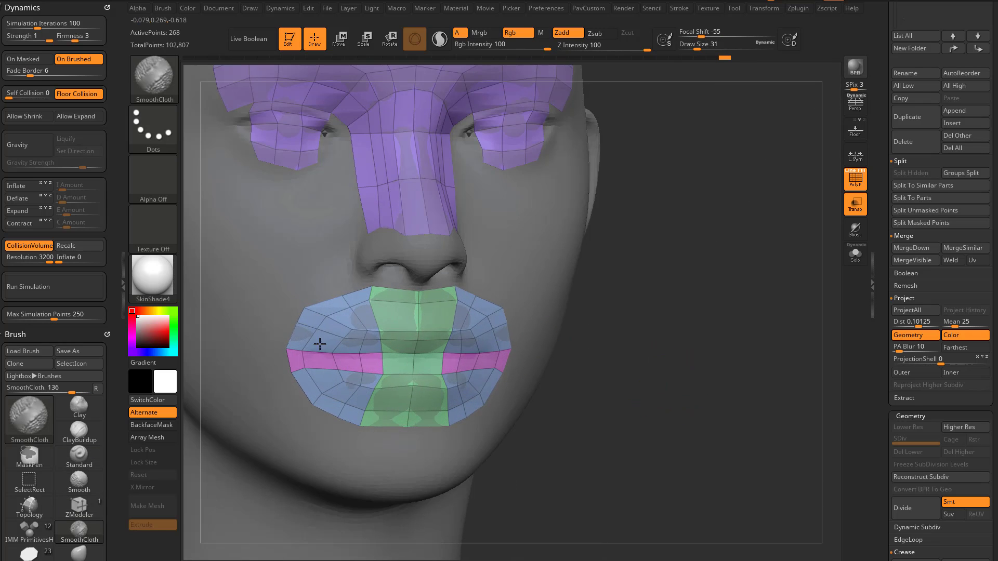
pyautogui.press('b')
pyautogui.press('s')
pyautogui.press('t')
pyautogui.moveTo(704, 357)
pyautogui.mouseDown()
pyautogui.moveTo(757, 350)
pyautogui.moveTo(509, 340)
pyautogui.mouseUp()
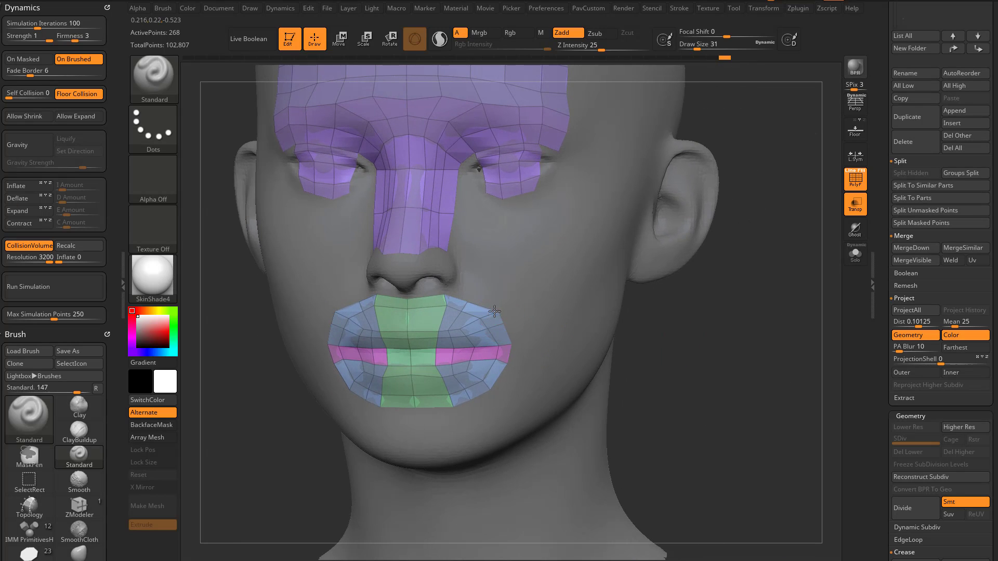